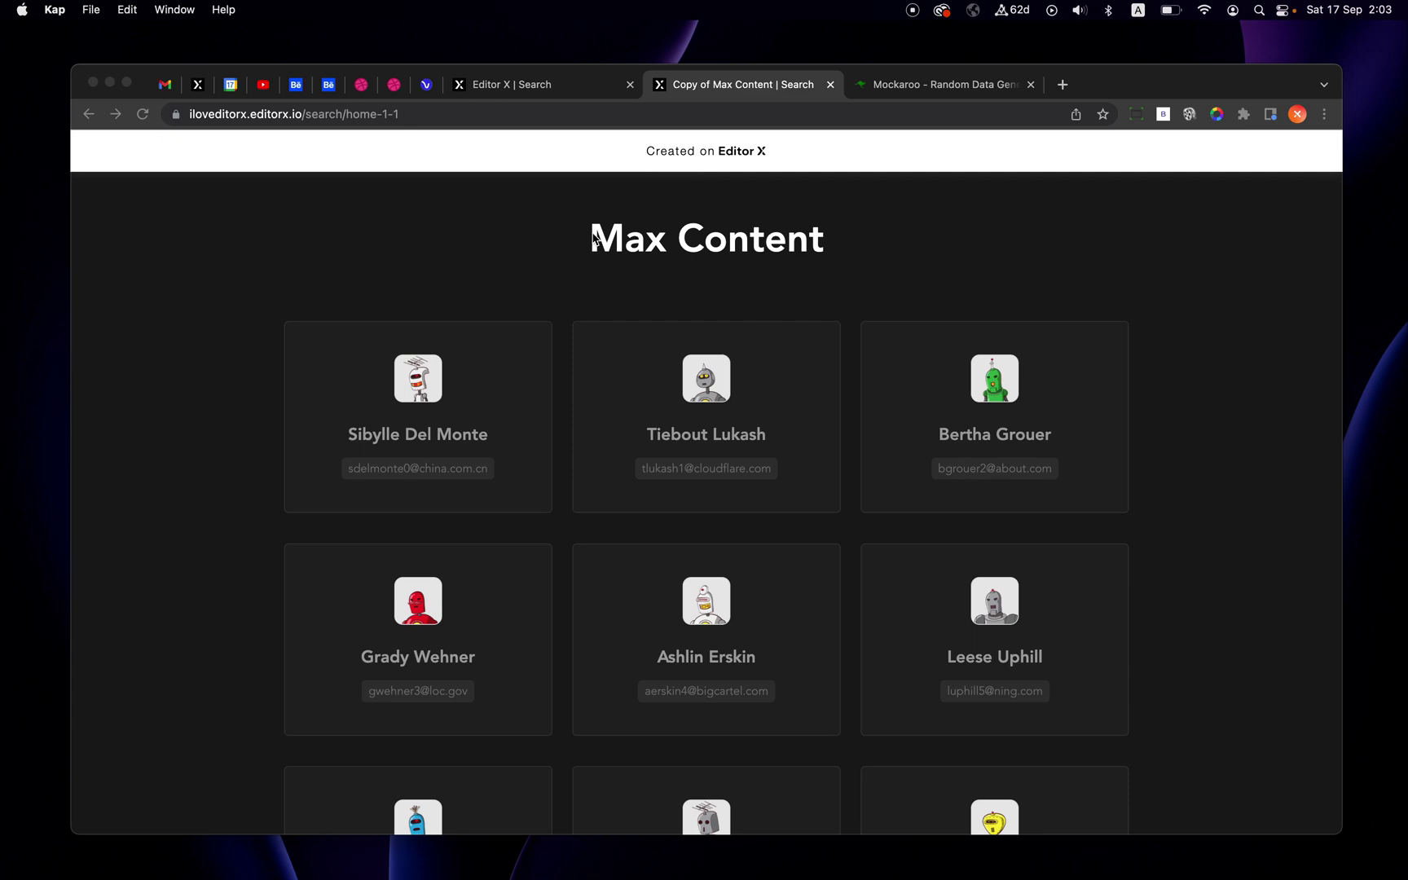
Step: Look over the robot profile cards on the published Max Content page
{"action": "left_click", "coordinate": [593, 238]}
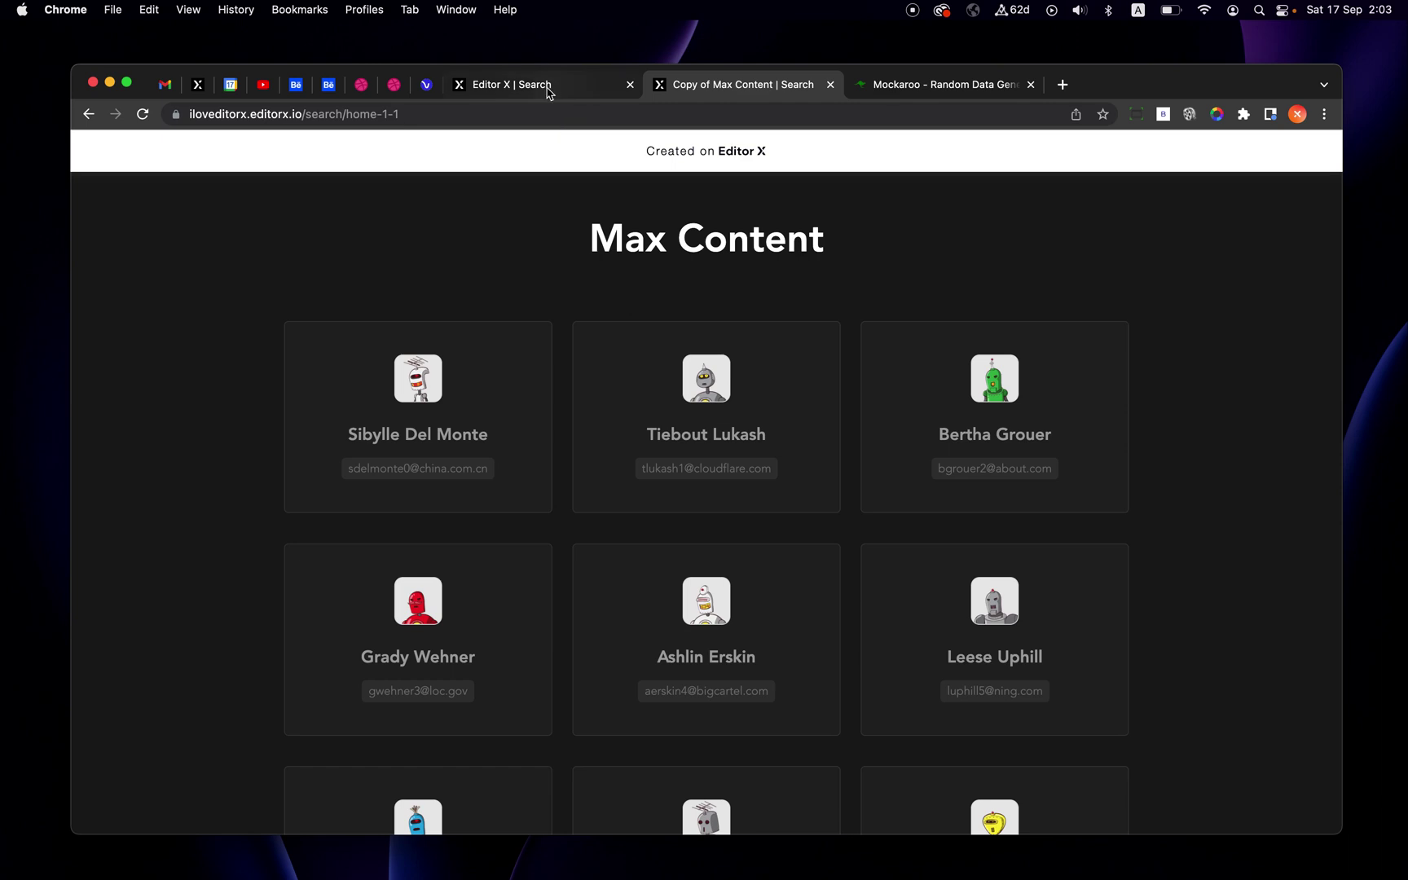
{"action": "scroll", "coordinate": [574, 464], "scroll_direction": "down", "scroll_amount": 2}
{"action": "scroll", "coordinate": [572, 466], "scroll_direction": "down", "scroll_amount": 3}
{"action": "scroll", "coordinate": [573, 465], "scroll_direction": "up", "scroll_amount": 5}
{"action": "scroll", "coordinate": [758, 405], "scroll_direction": "up", "scroll_amount": 3}
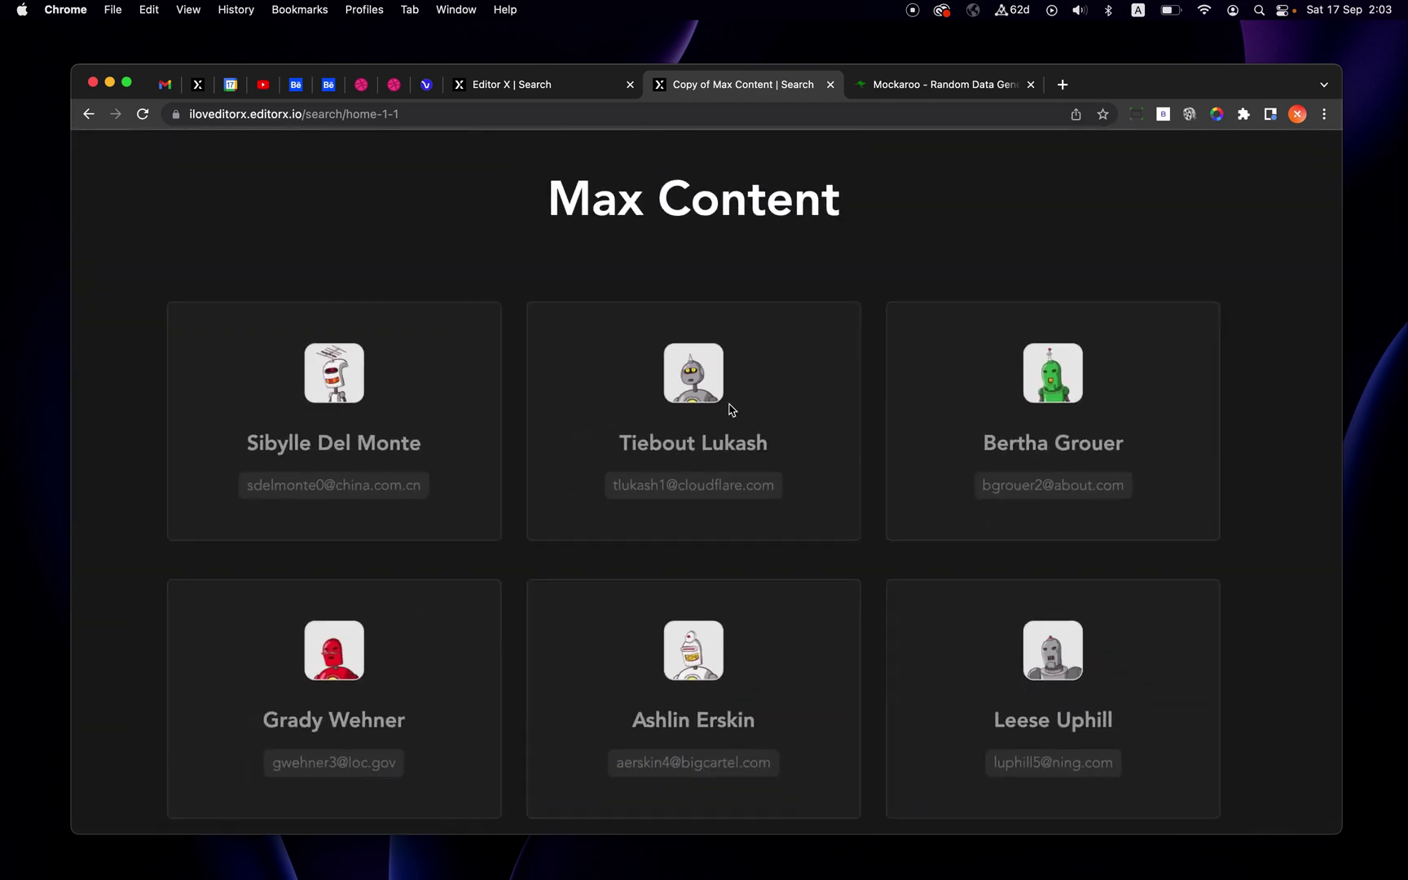
{"action": "scroll", "coordinate": [731, 408], "scroll_direction": "down", "scroll_amount": 3}
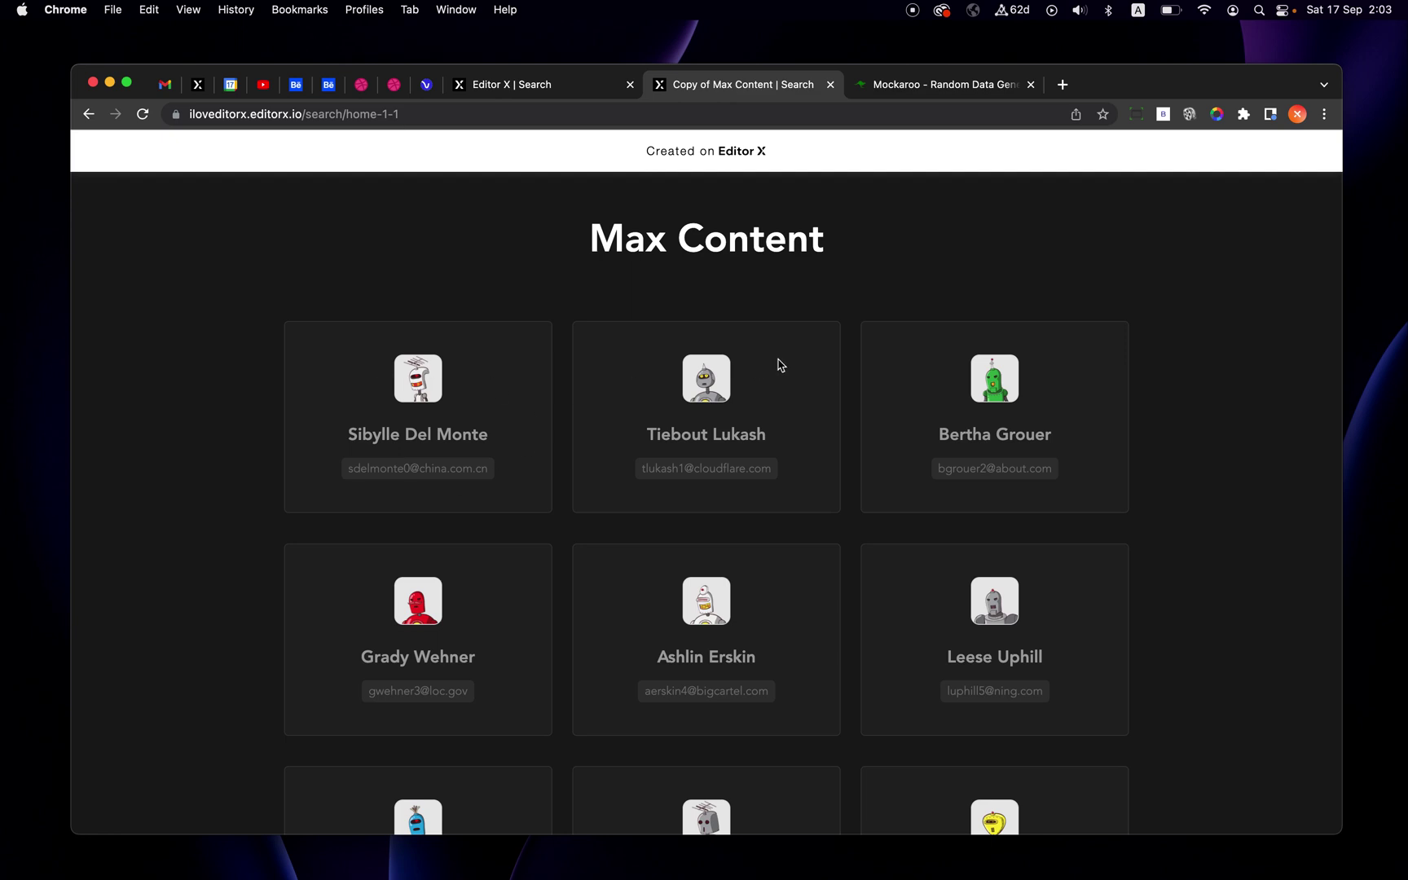
Step: Examine how the first and last names appear together in the second profile card's title
{"action": "scroll", "coordinate": [723, 425], "scroll_direction": "up", "scroll_amount": 5}
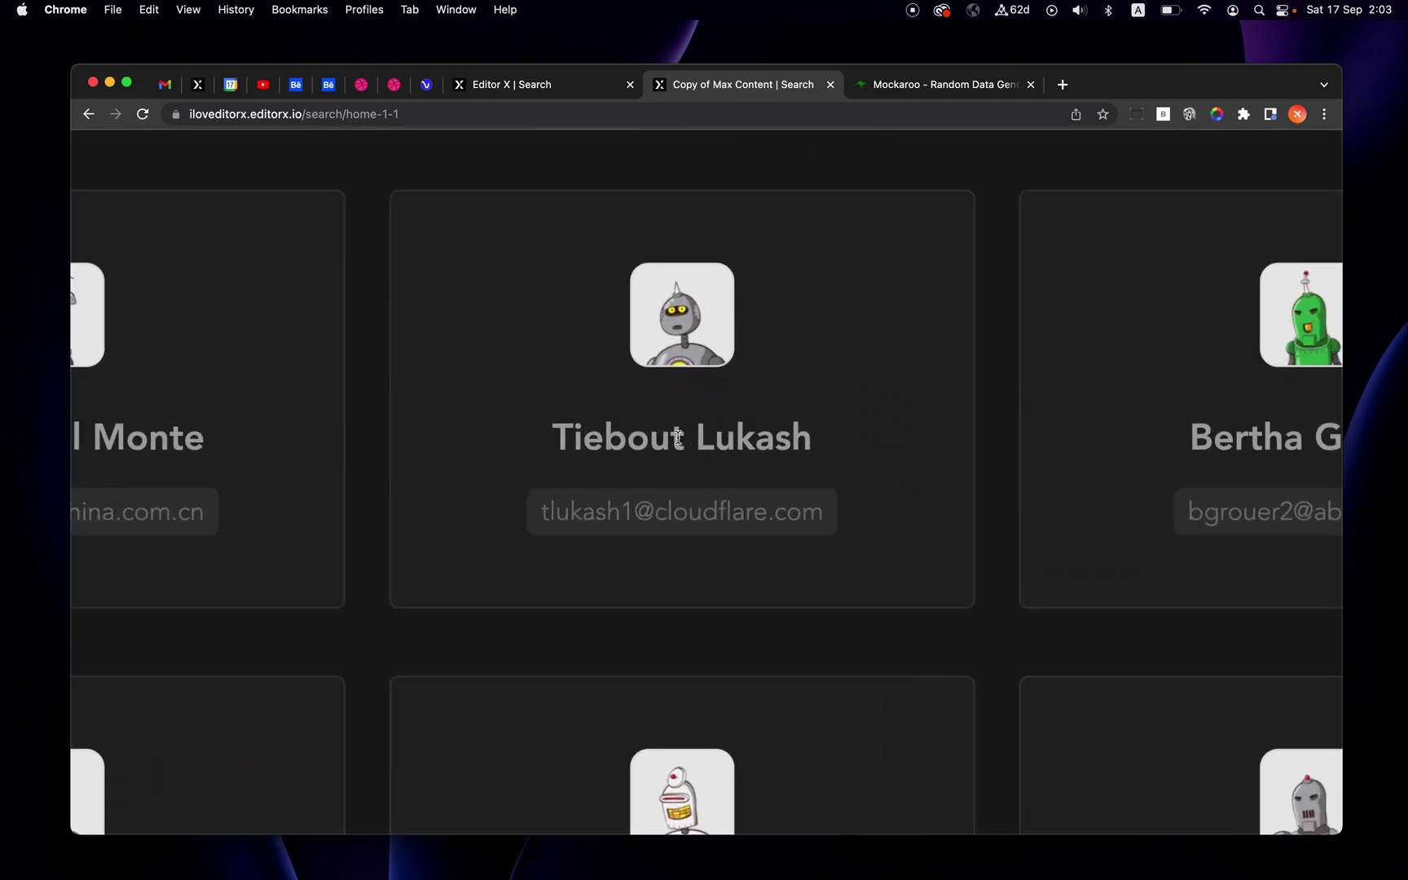
{"action": "double_click", "coordinate": [642, 447]}
{"action": "double_click", "coordinate": [729, 440]}
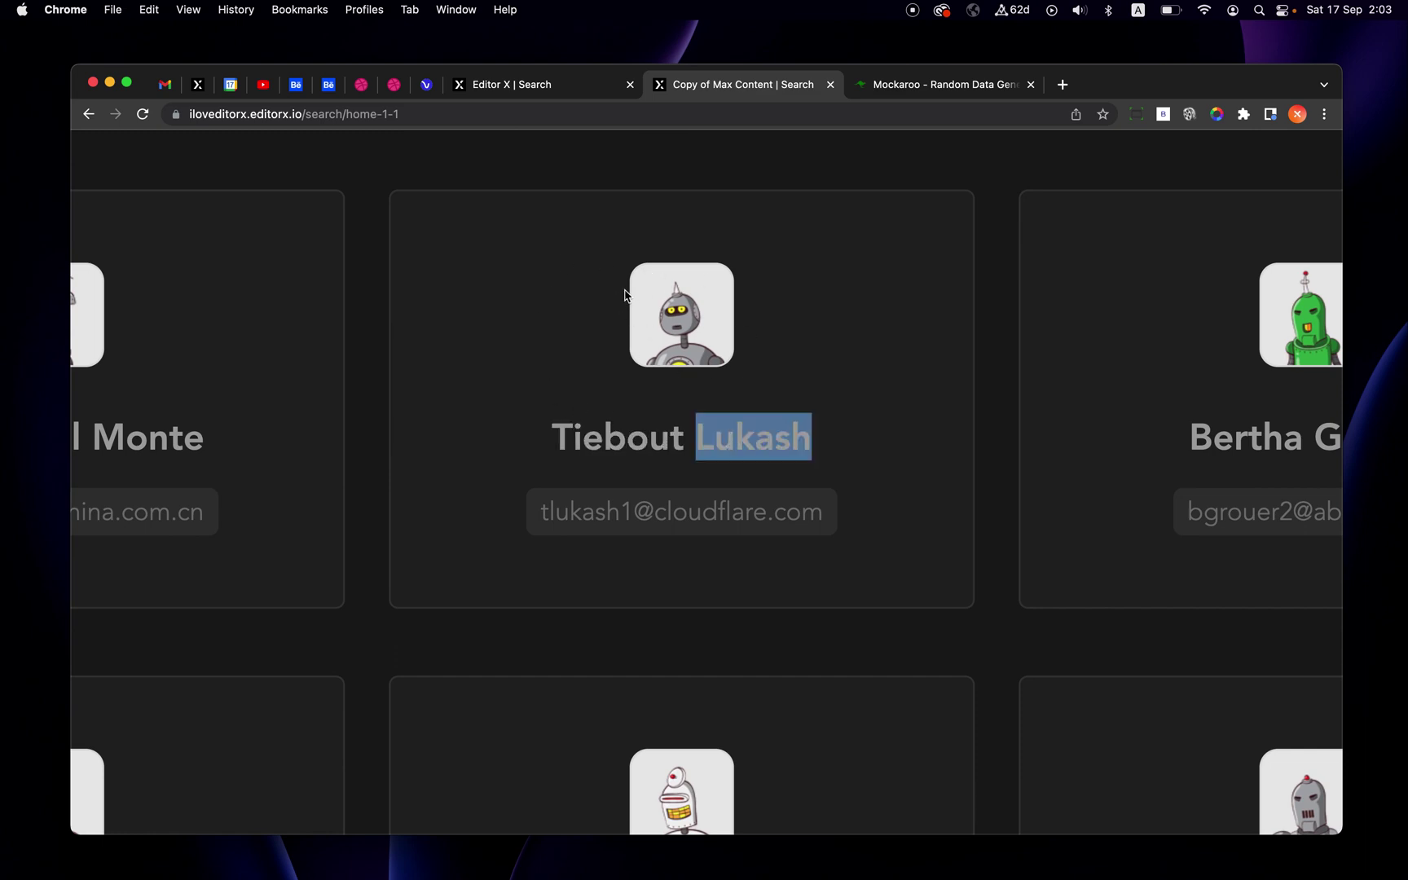
{"action": "left_click", "coordinate": [636, 409]}
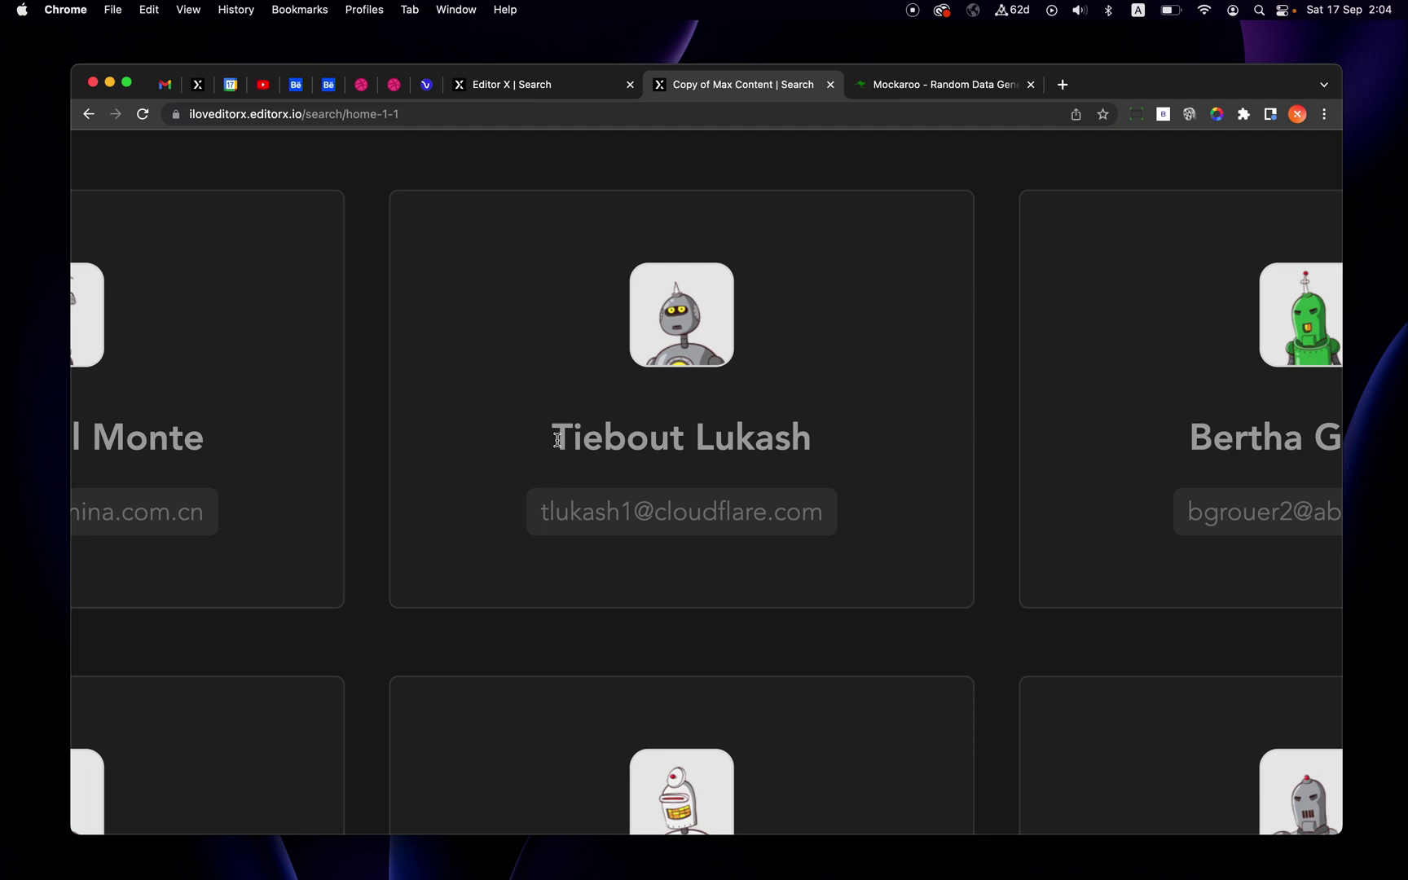
{"action": "left_click_drag", "start_coordinate": [558, 440], "coordinate": [809, 441]}
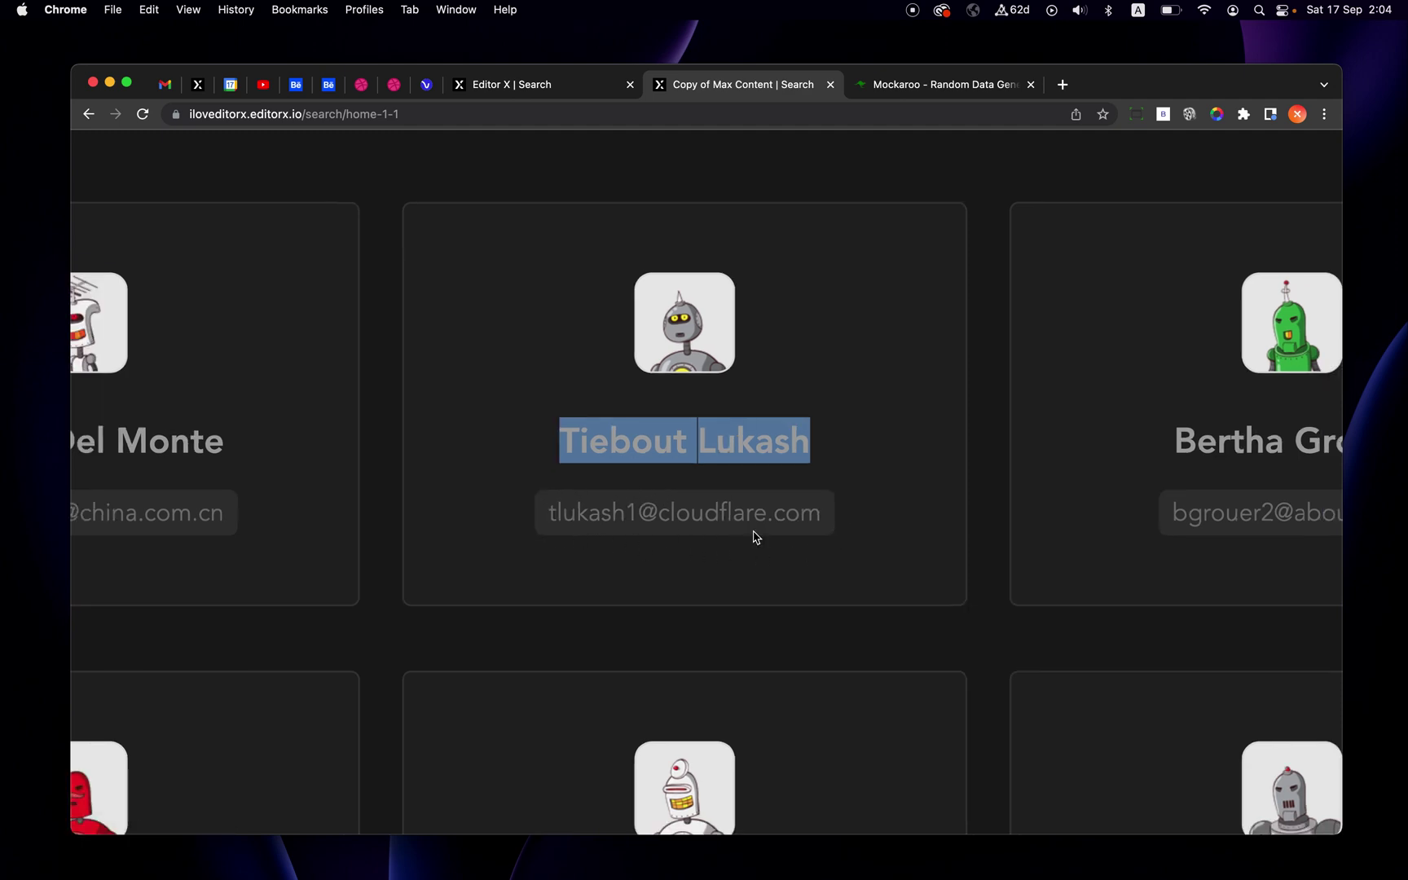
{"action": "key", "text": "super+minus"}
{"action": "key", "text": "super+minus"}
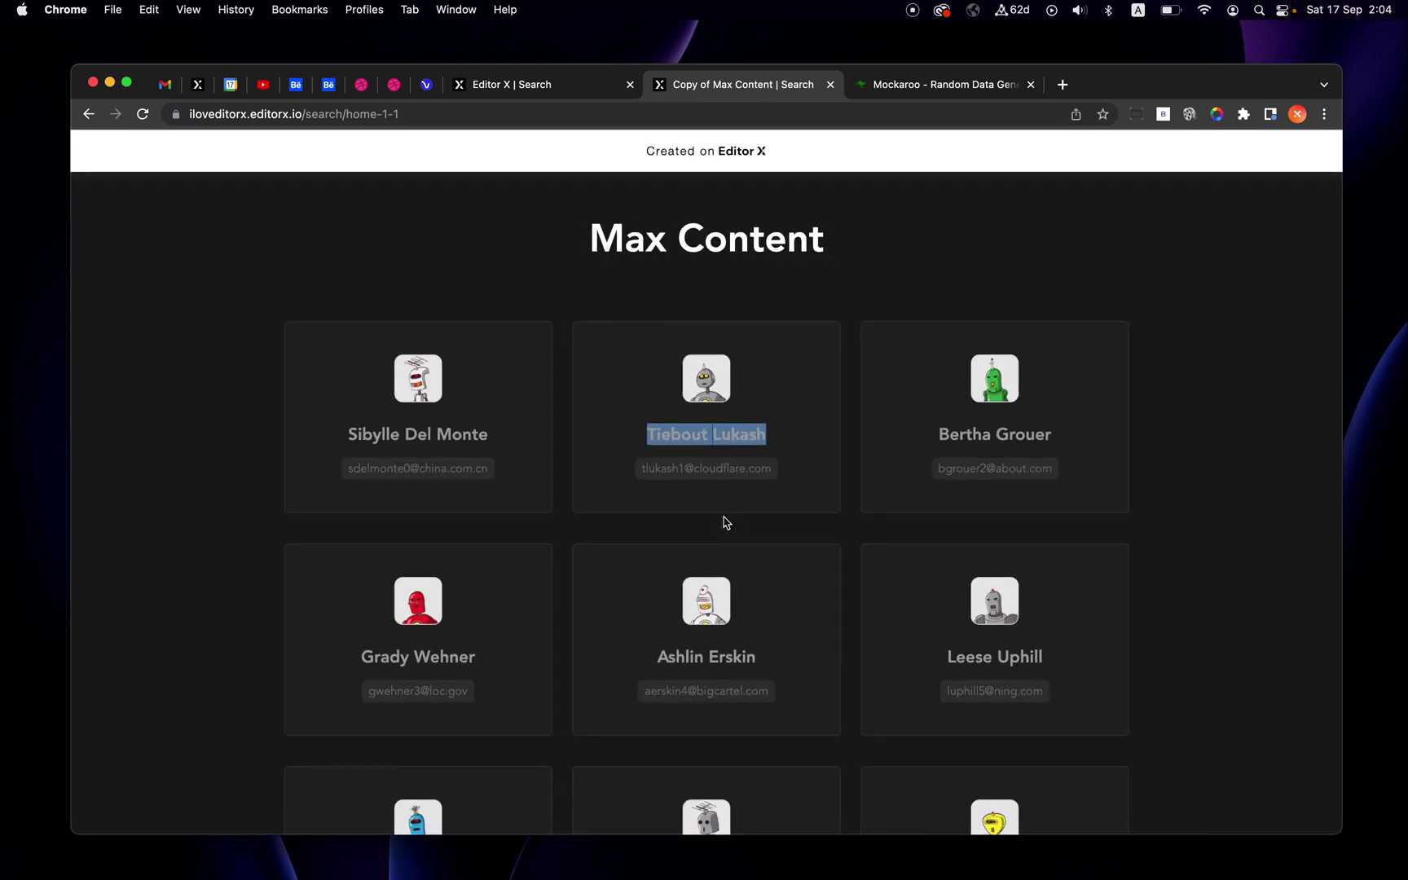
{"action": "left_click", "coordinate": [728, 534]}
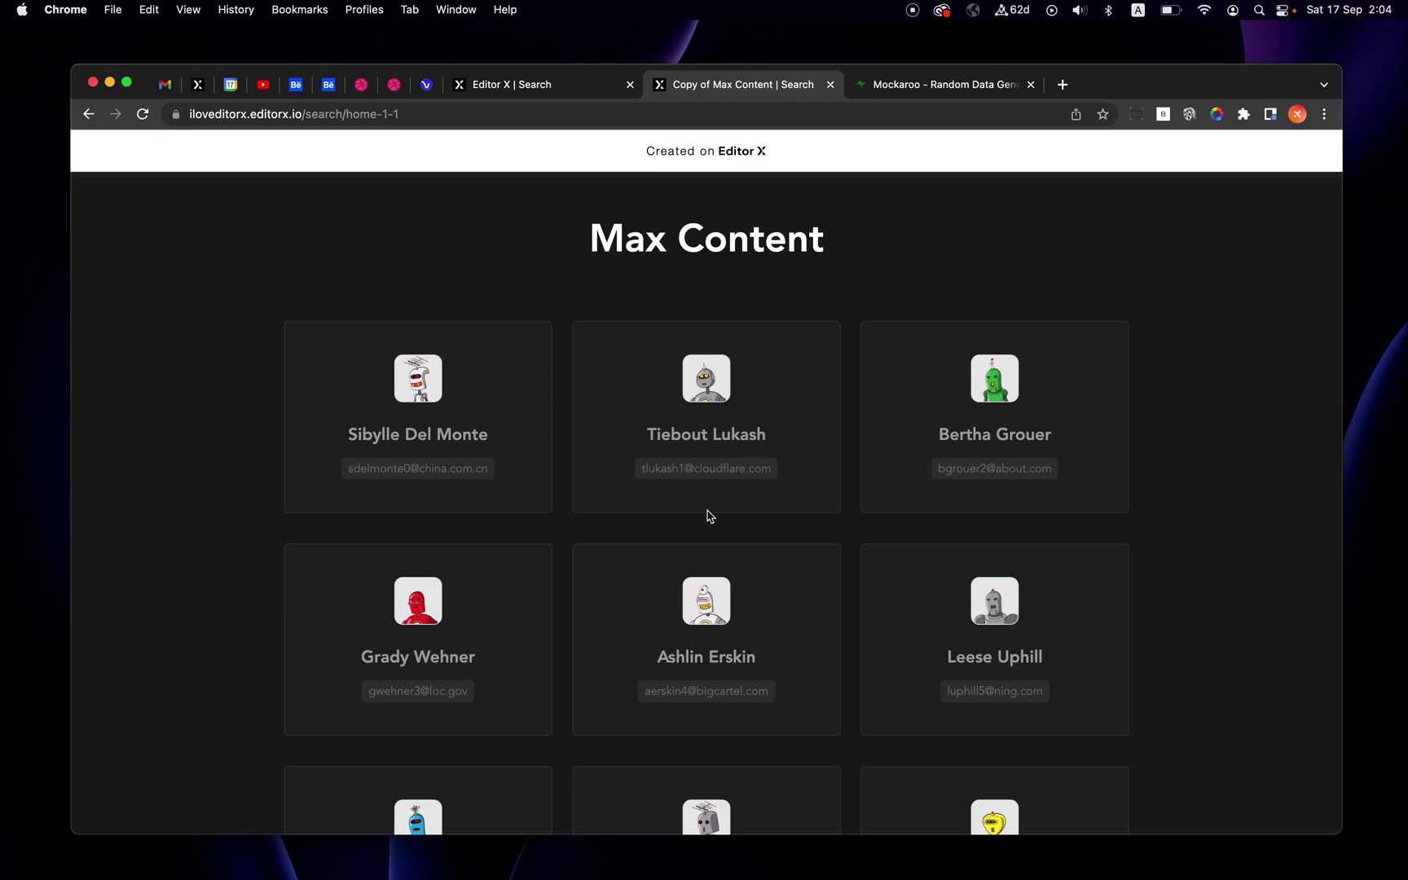
Step: Switch to the Editor X page, open the Dummy dataset's content and hide its Title field
{"action": "left_click", "coordinate": [542, 89]}
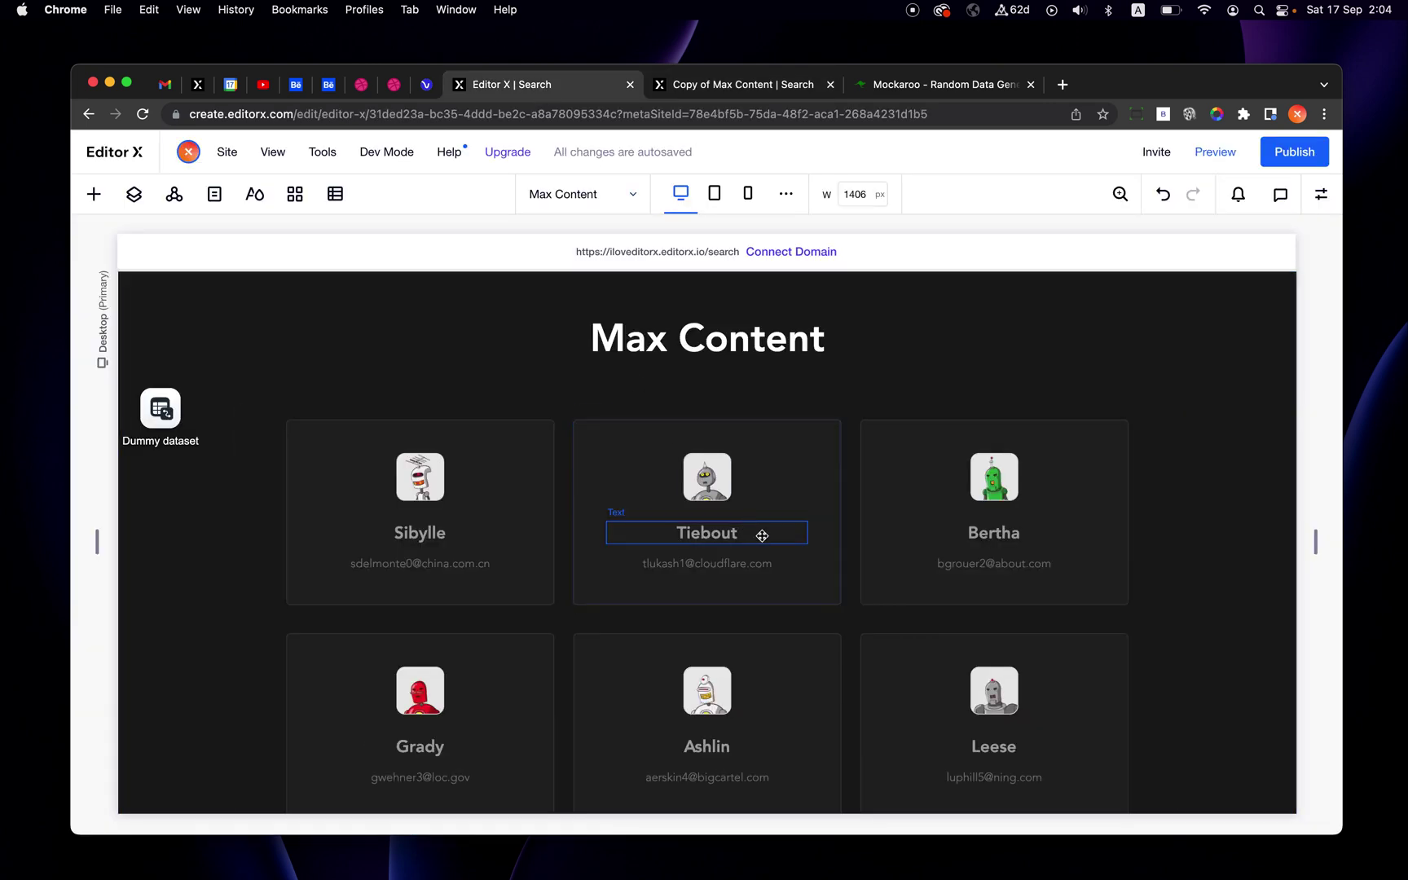
{"action": "left_click", "coordinate": [171, 424]}
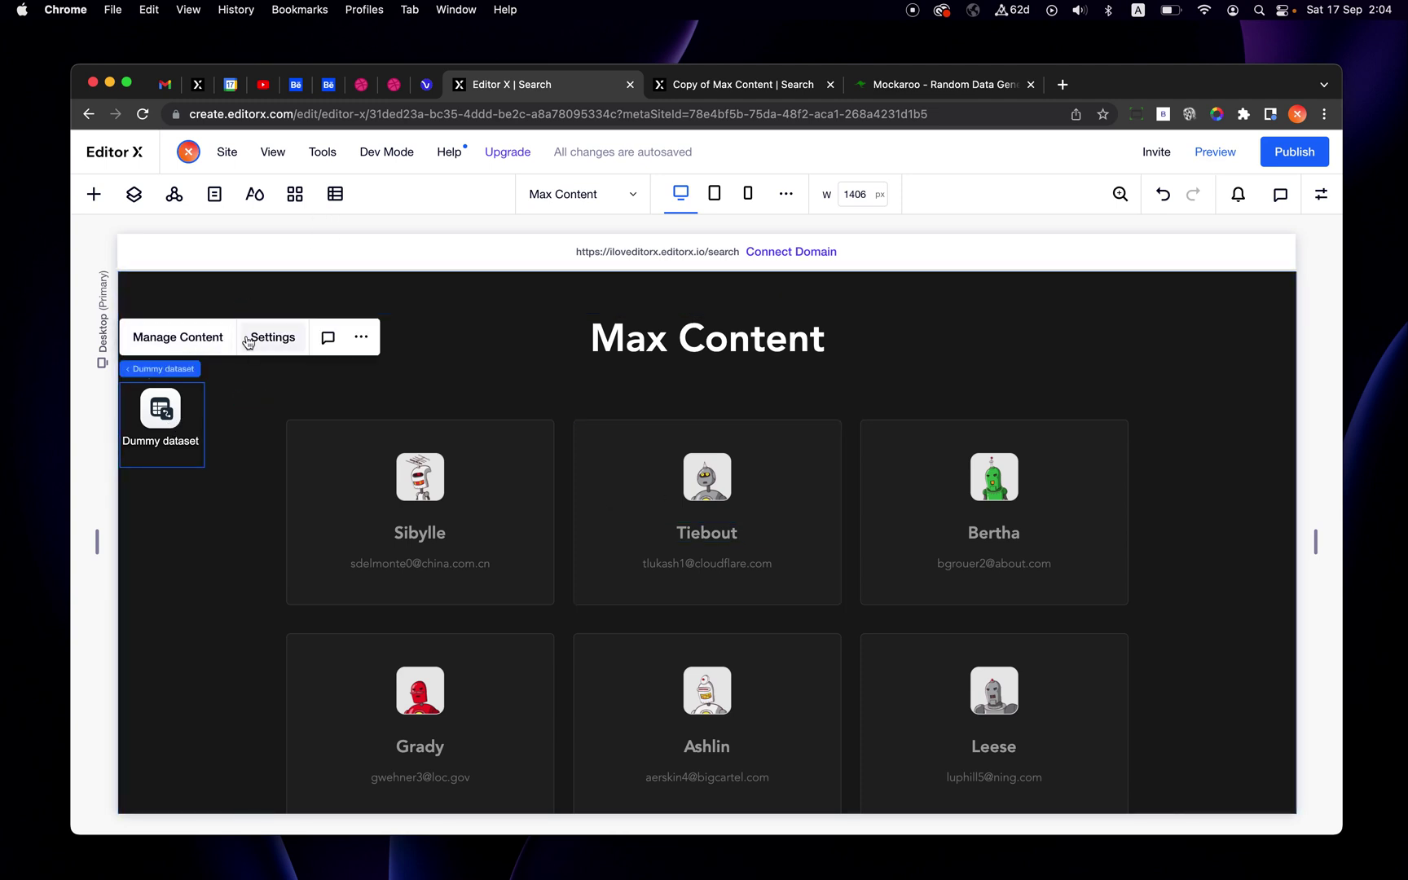
{"action": "left_click", "coordinate": [193, 339]}
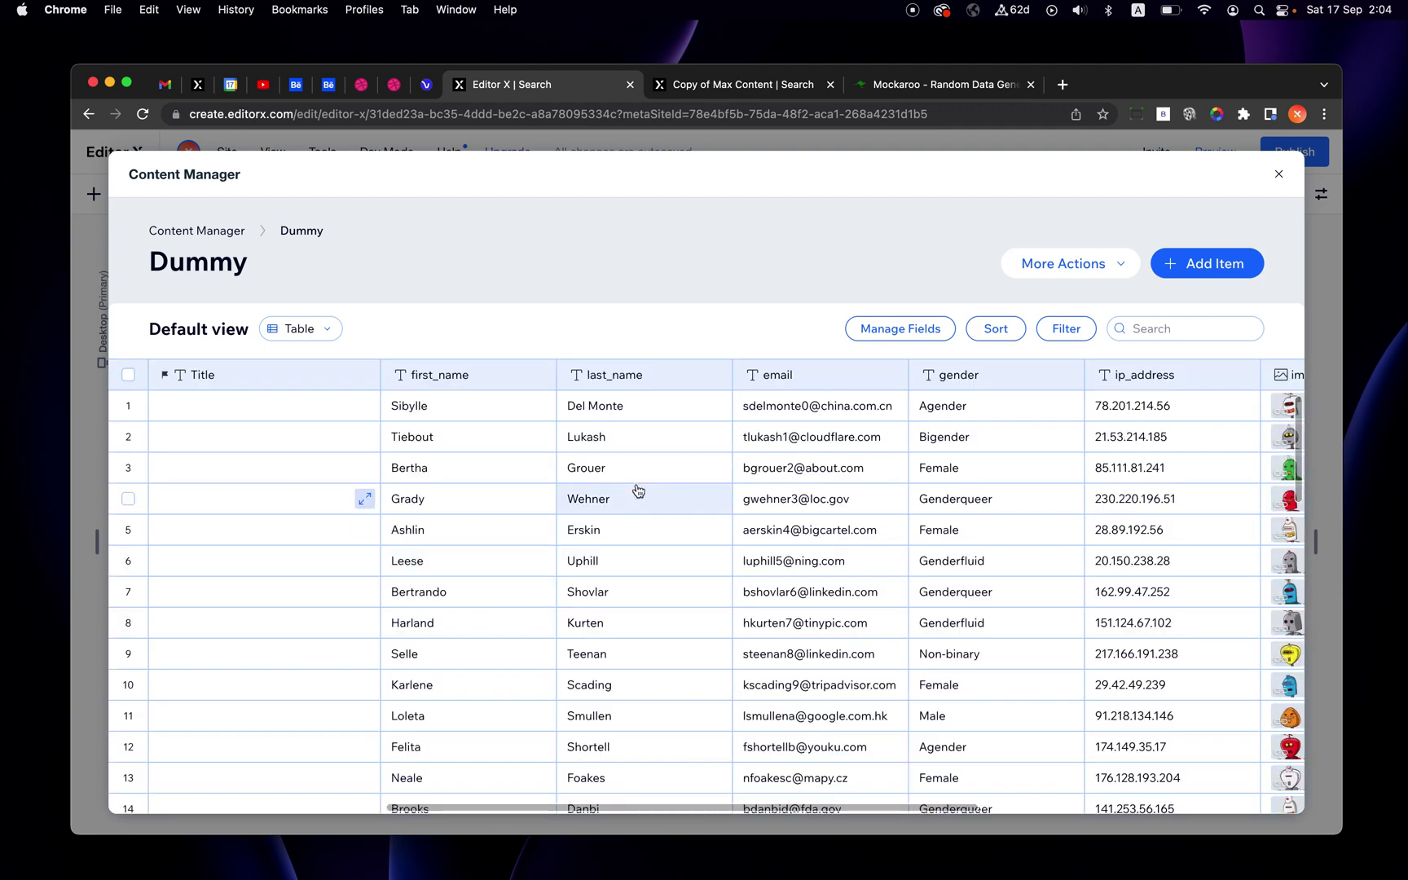
{"action": "left_click", "coordinate": [255, 380]}
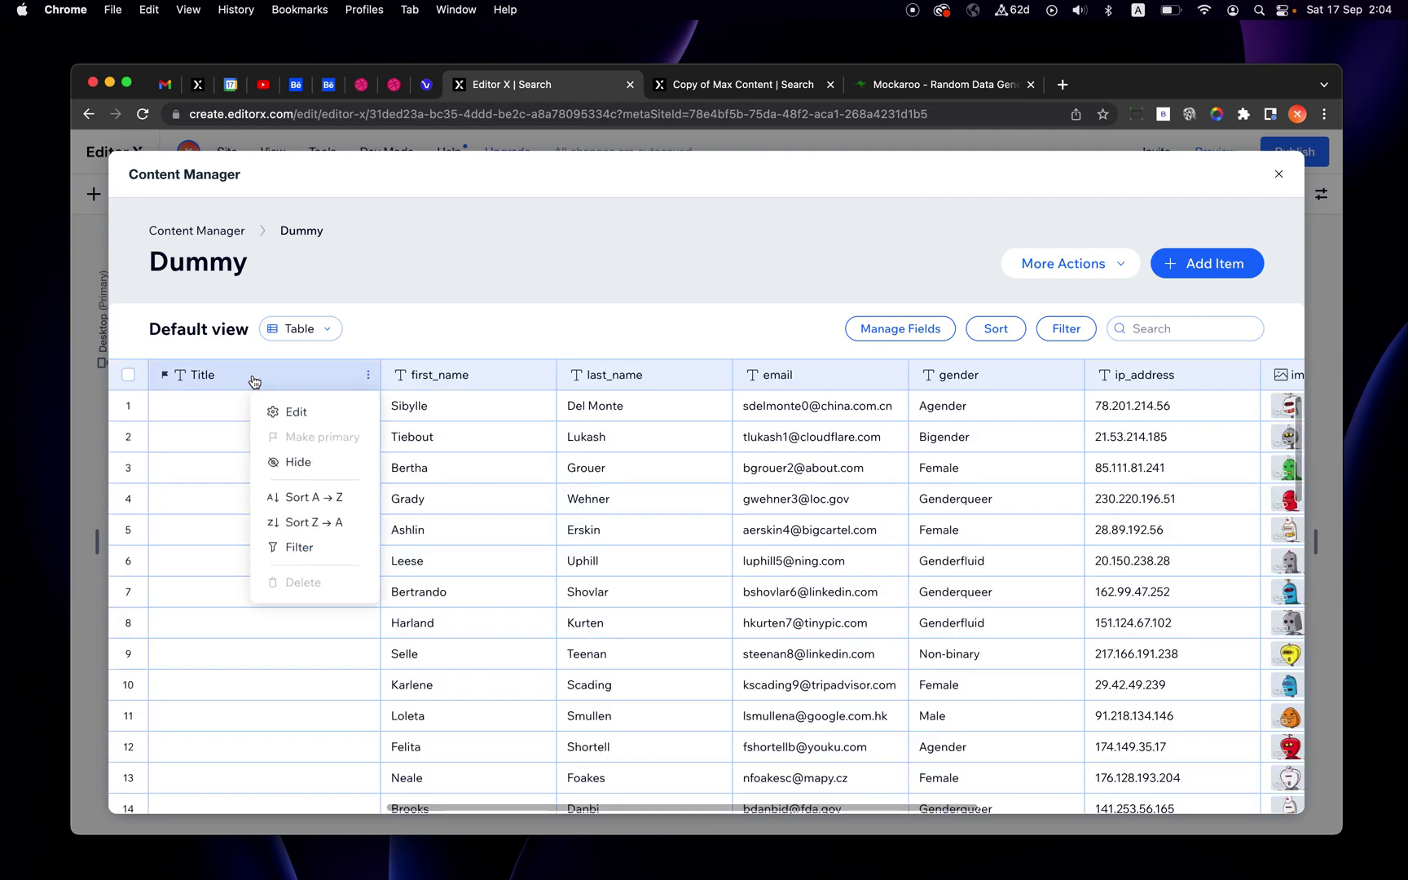
{"action": "left_click", "coordinate": [298, 463]}
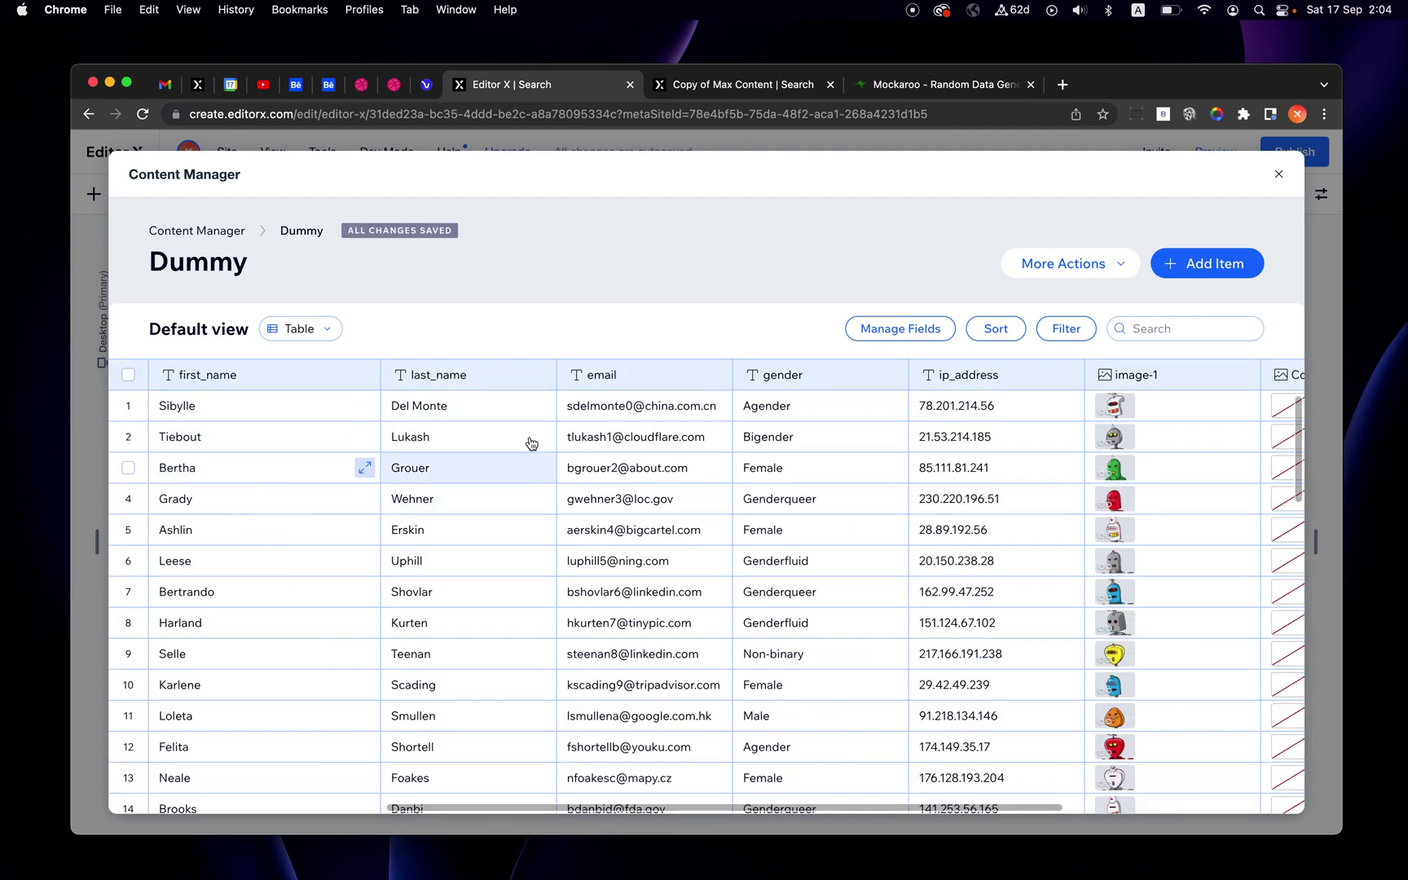
Step: Review the Dummy collection's fields across to Cover Image-1, and close the Content Manager
{"action": "scroll", "coordinate": [1046, 447], "scroll_direction": "right", "scroll_amount": 5}
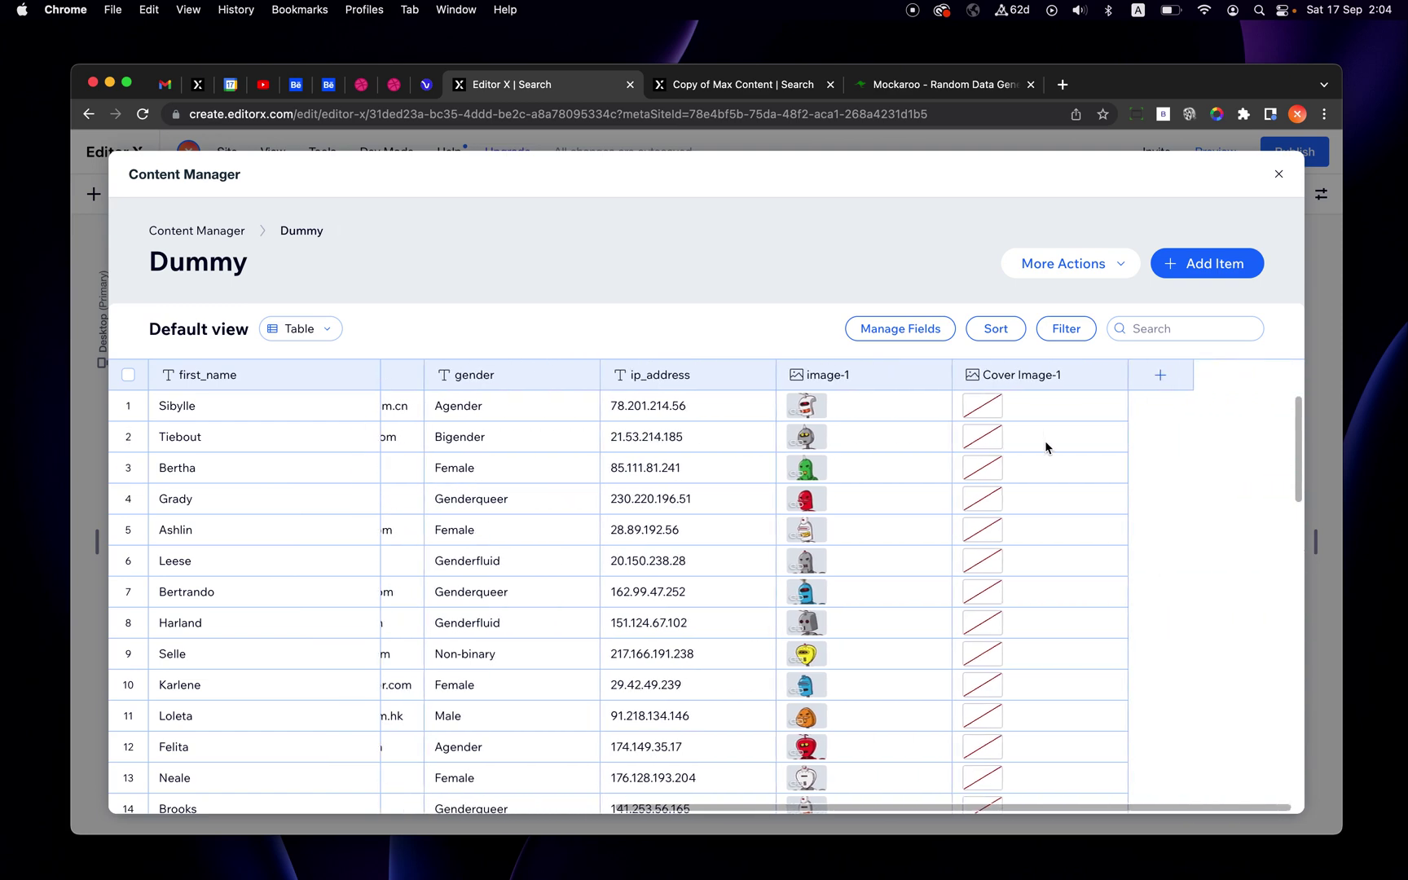
{"action": "scroll", "coordinate": [1046, 447], "scroll_direction": "left", "scroll_amount": 5}
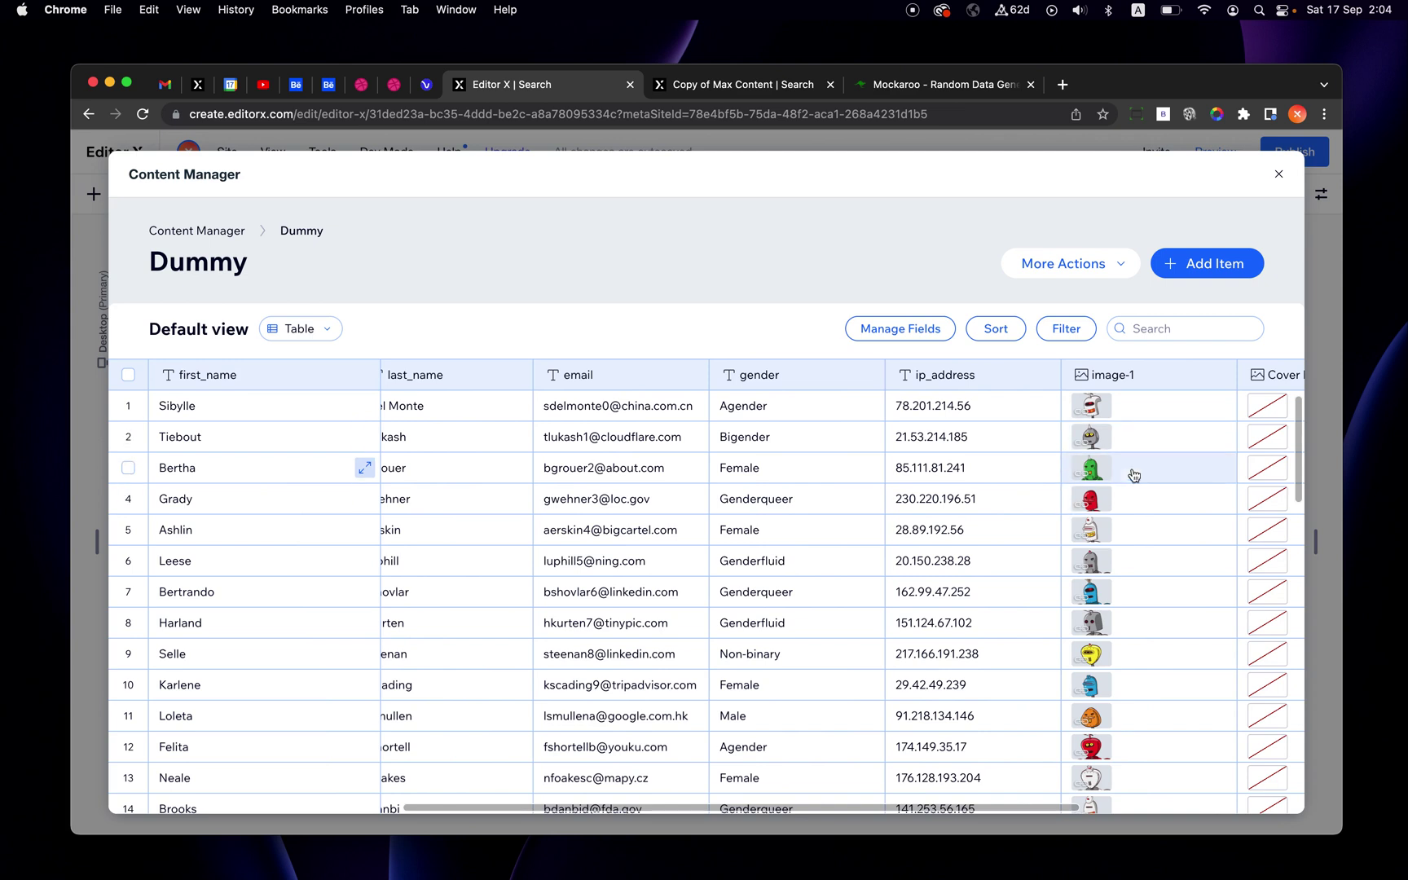
{"action": "scroll", "coordinate": [810, 497], "scroll_direction": "left", "scroll_amount": 1}
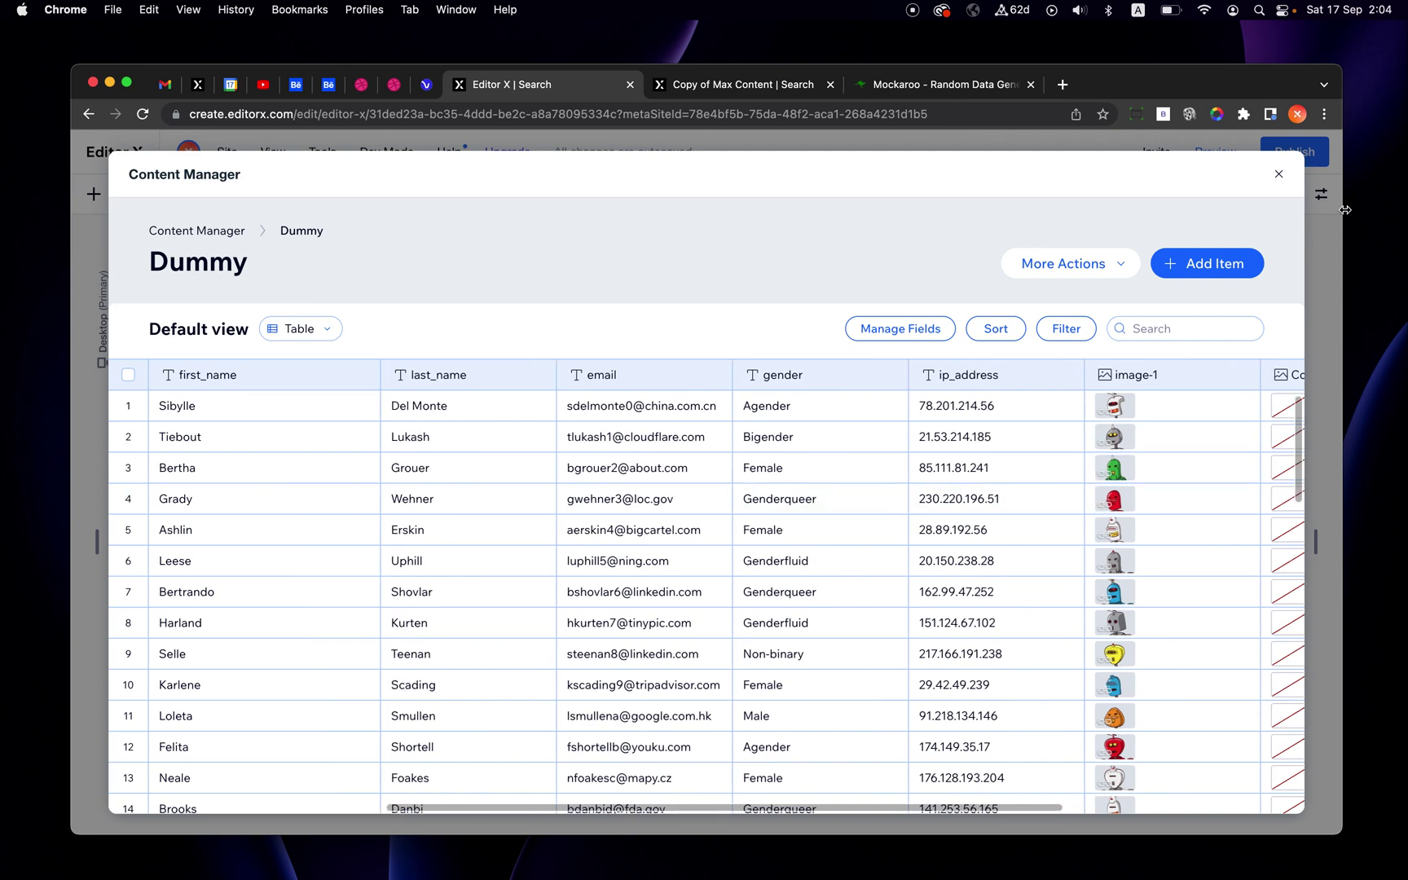
{"action": "left_click", "coordinate": [1278, 173]}
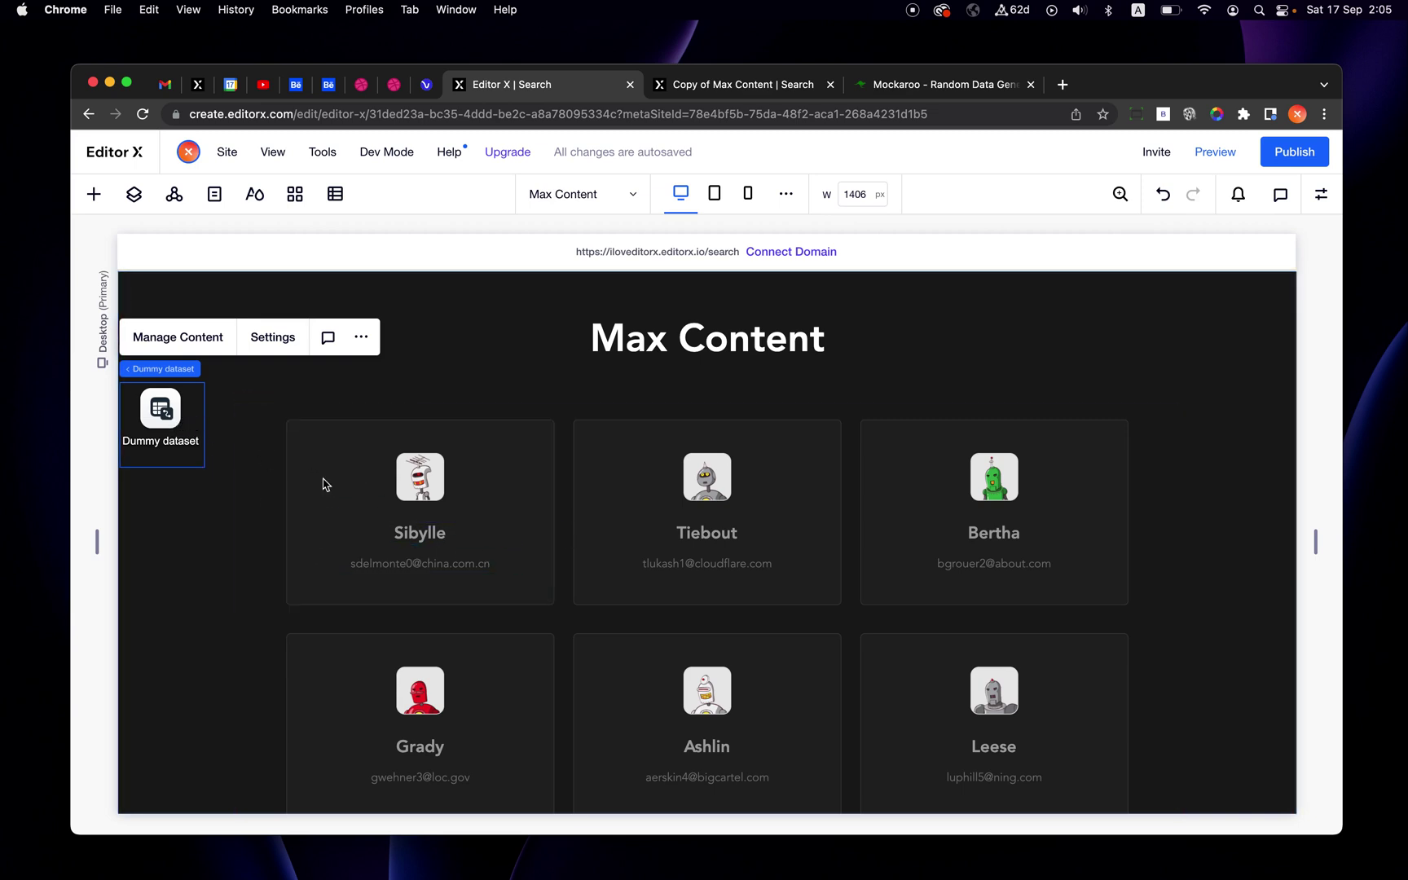
Step: Check which dataset and field the name text in the first repeater card is connected to
{"action": "left_click", "coordinate": [450, 533]}
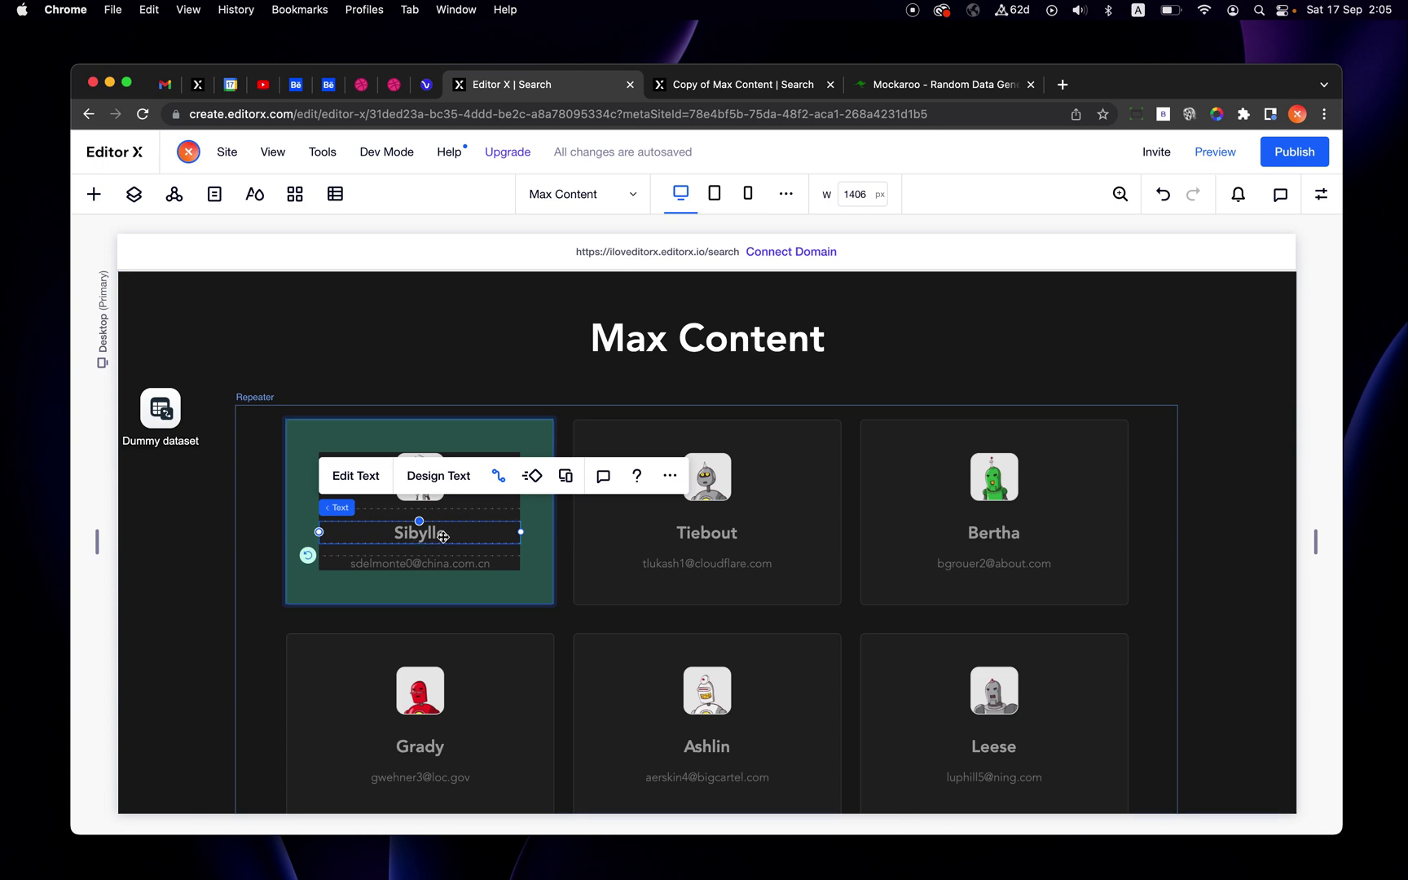
{"action": "left_click", "coordinate": [498, 476]}
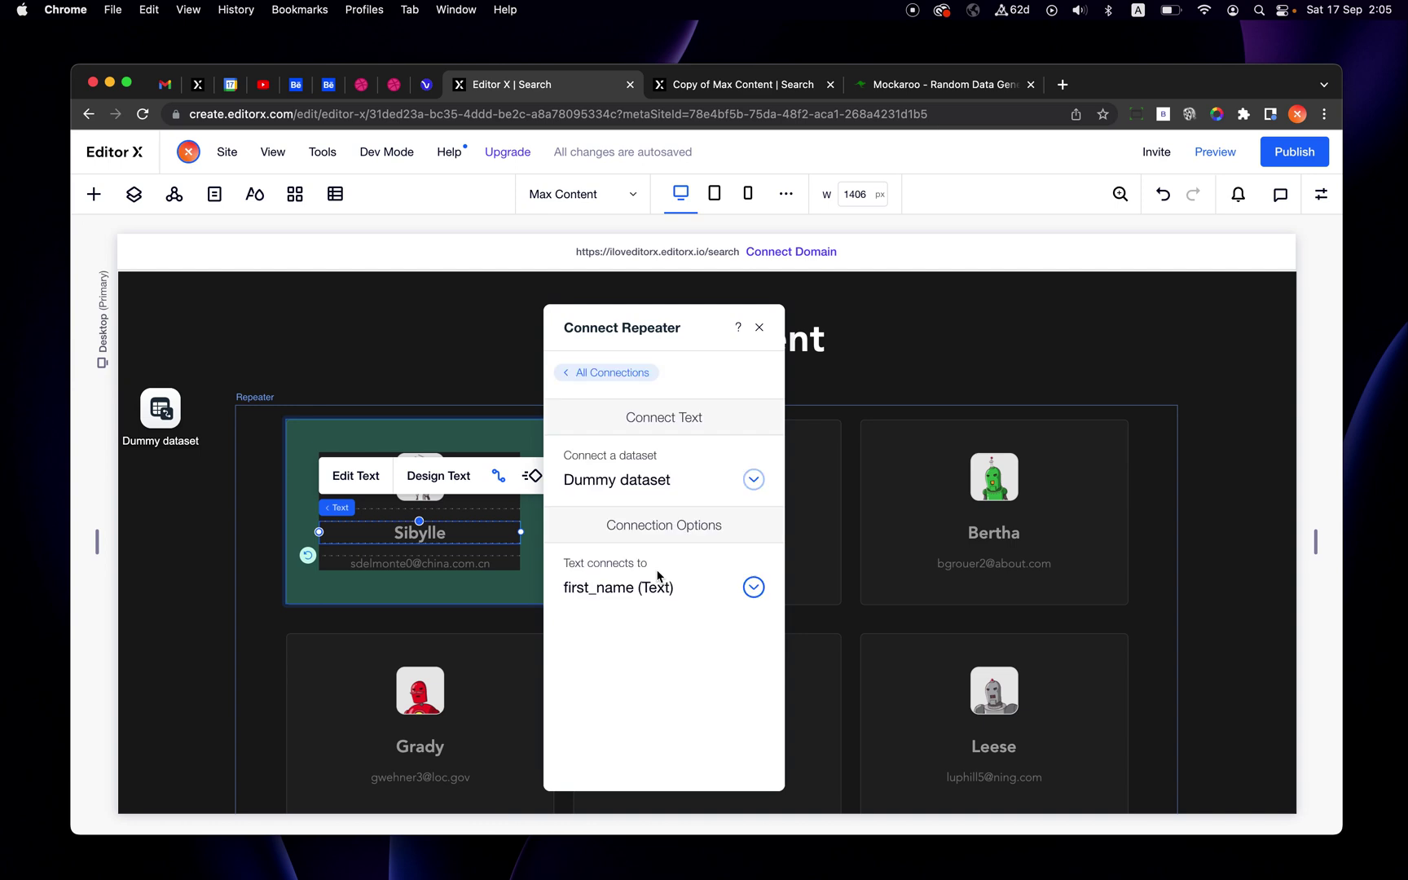
{"action": "left_click", "coordinate": [758, 327]}
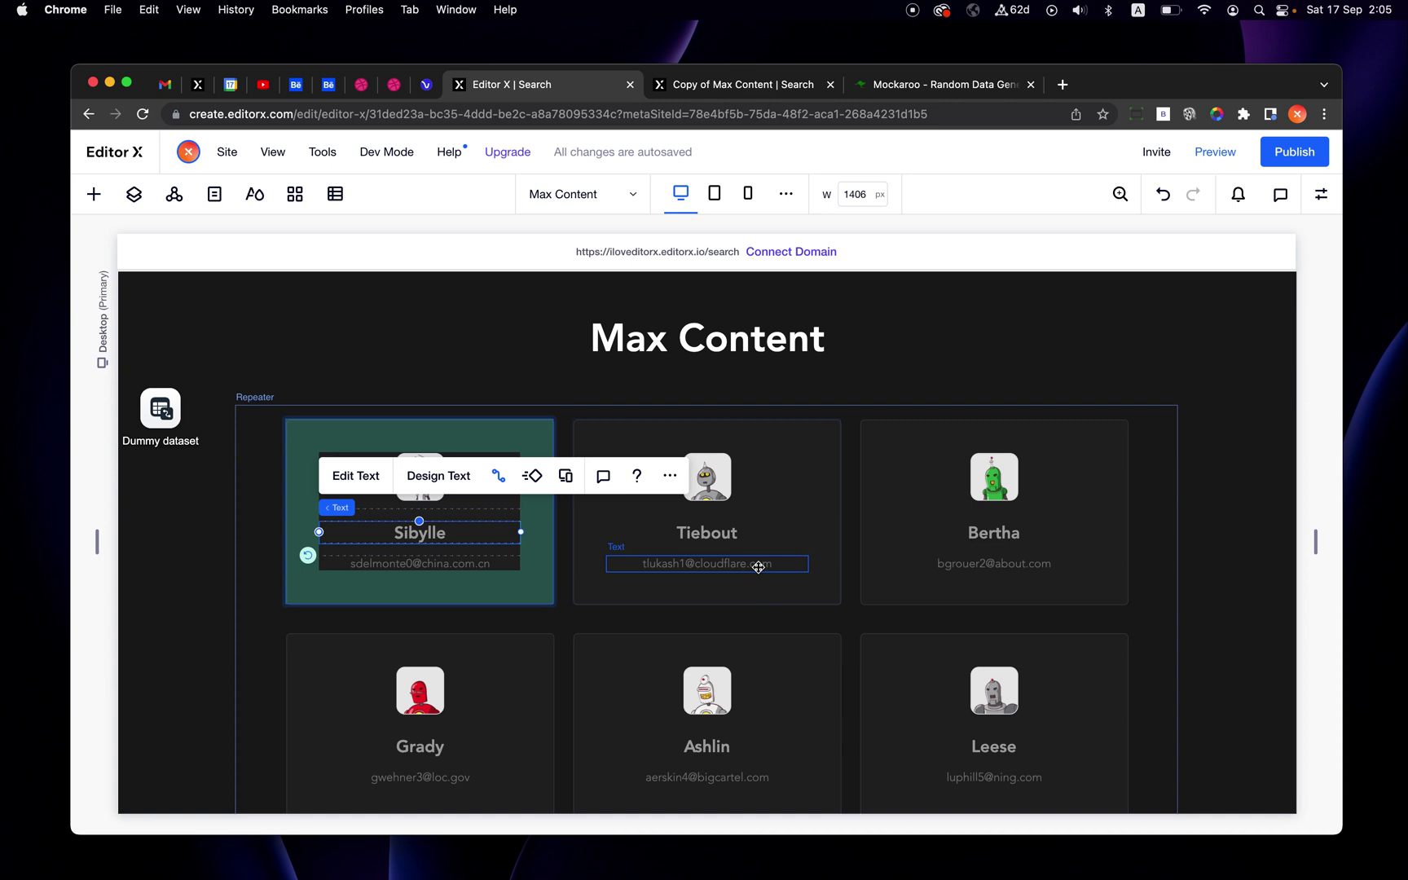
Step: Set the width of the Max Content heading to Max content in its sizing options
{"action": "left_click", "coordinate": [745, 343]}
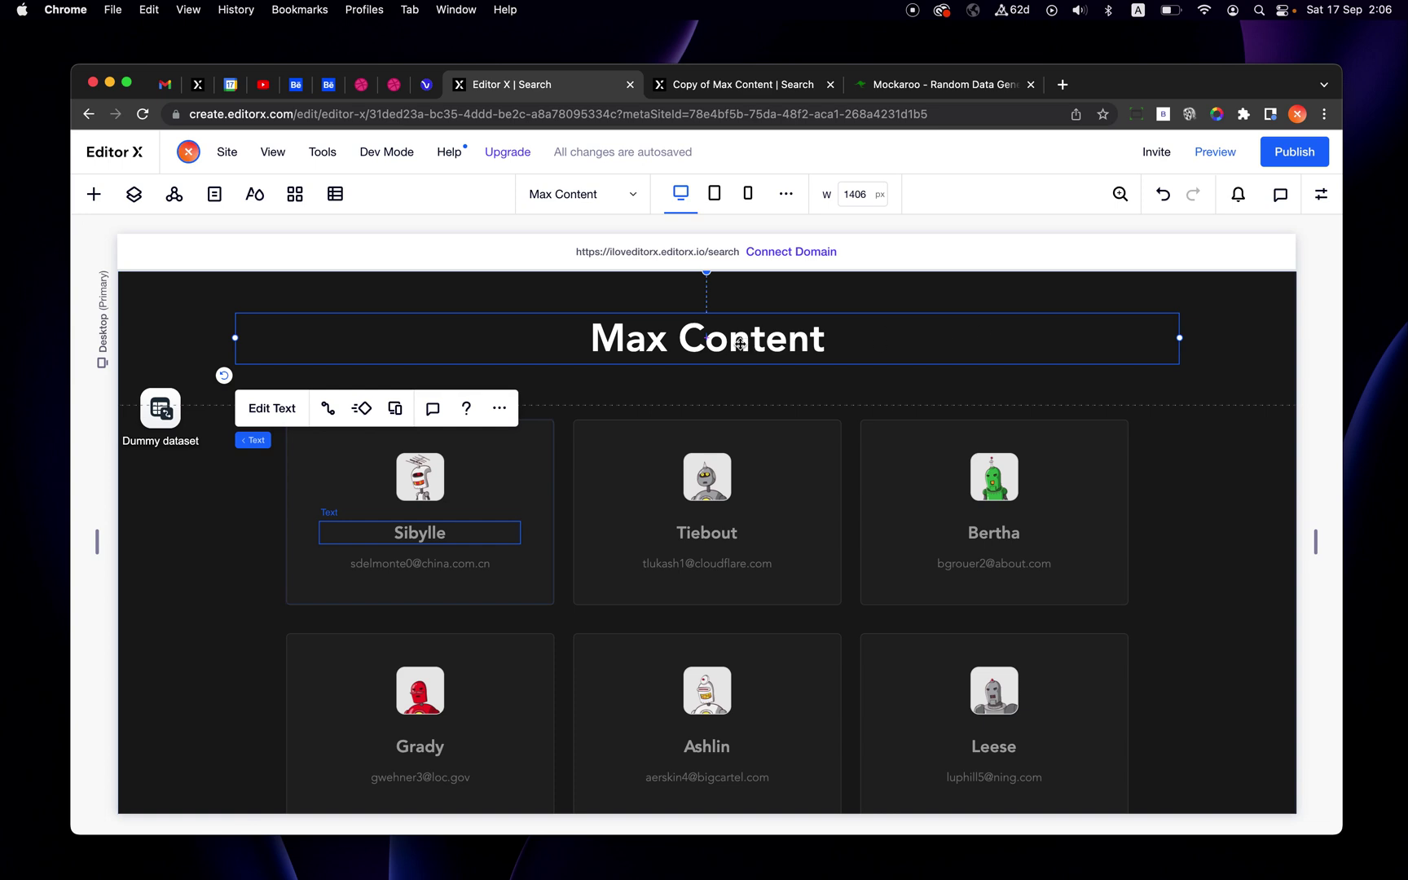
{"action": "left_click", "coordinate": [1320, 194]}
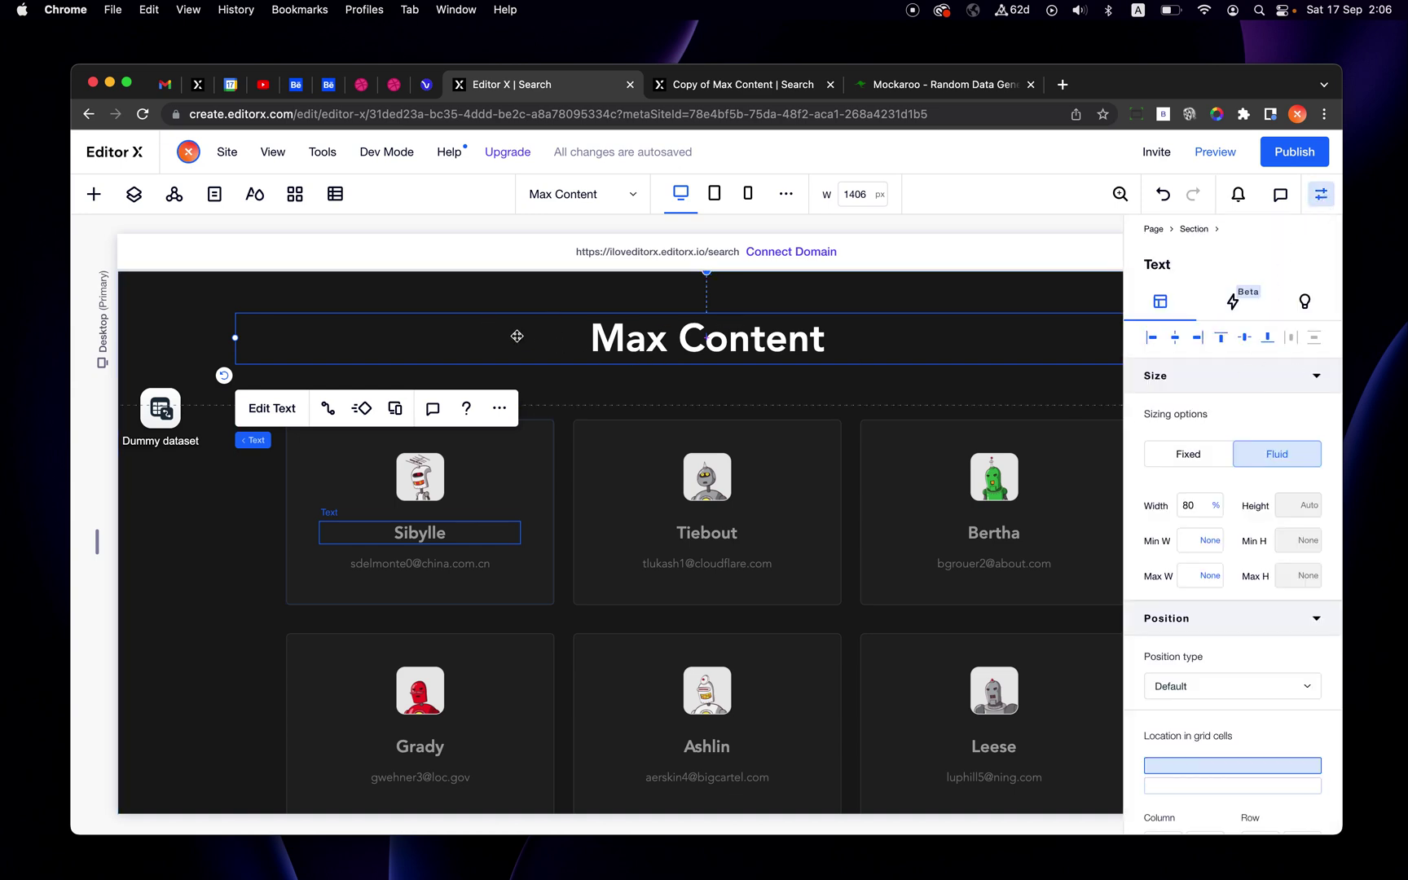
{"action": "scroll", "coordinate": [513, 337], "scroll_direction": "right", "scroll_amount": 5}
{"action": "scroll", "coordinate": [517, 336], "scroll_direction": "left", "scroll_amount": 3}
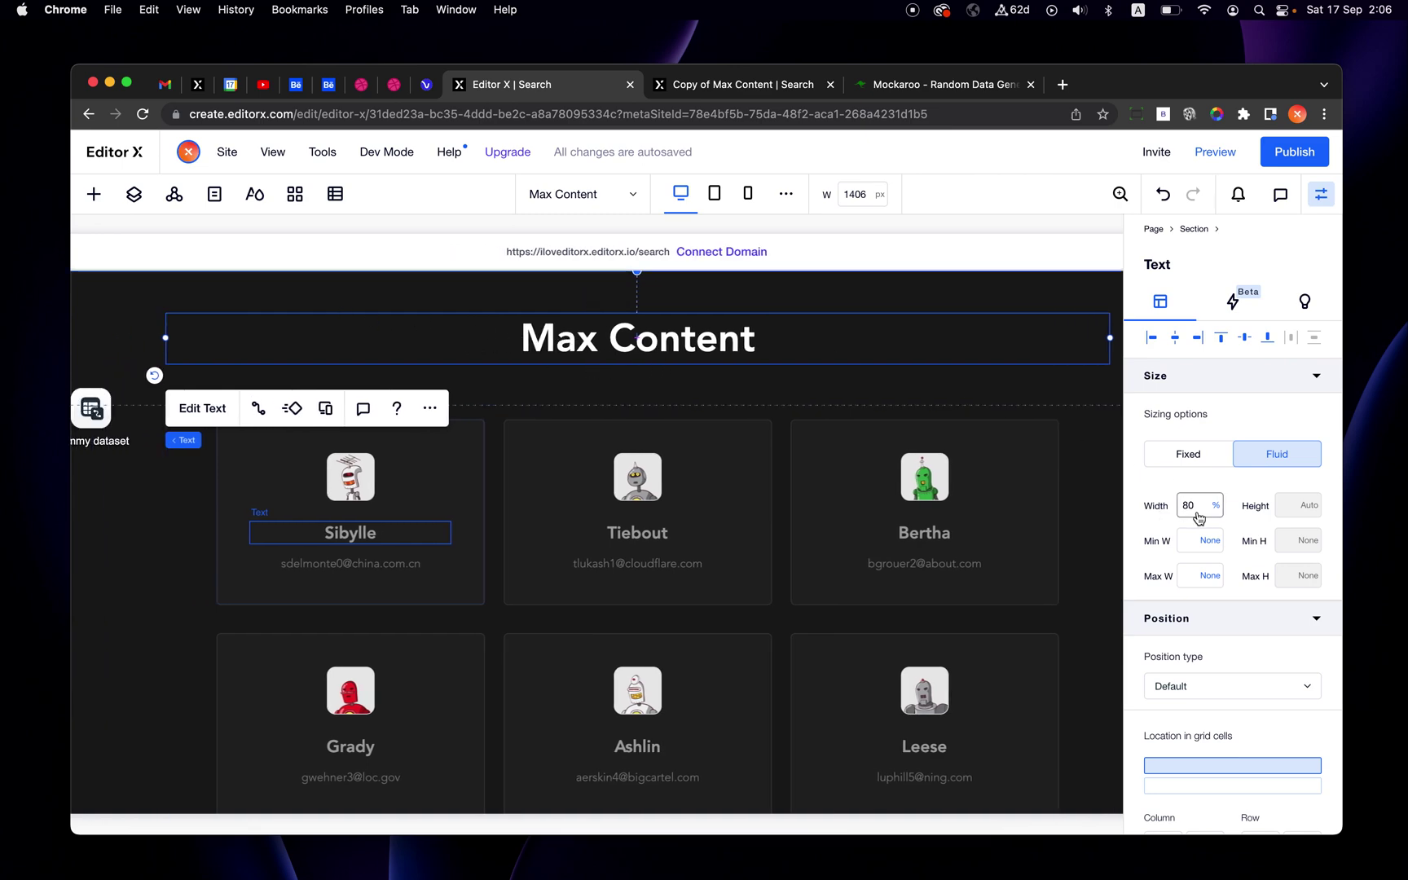
{"action": "scroll", "coordinate": [1191, 512], "scroll_direction": "up", "scroll_amount": 5}
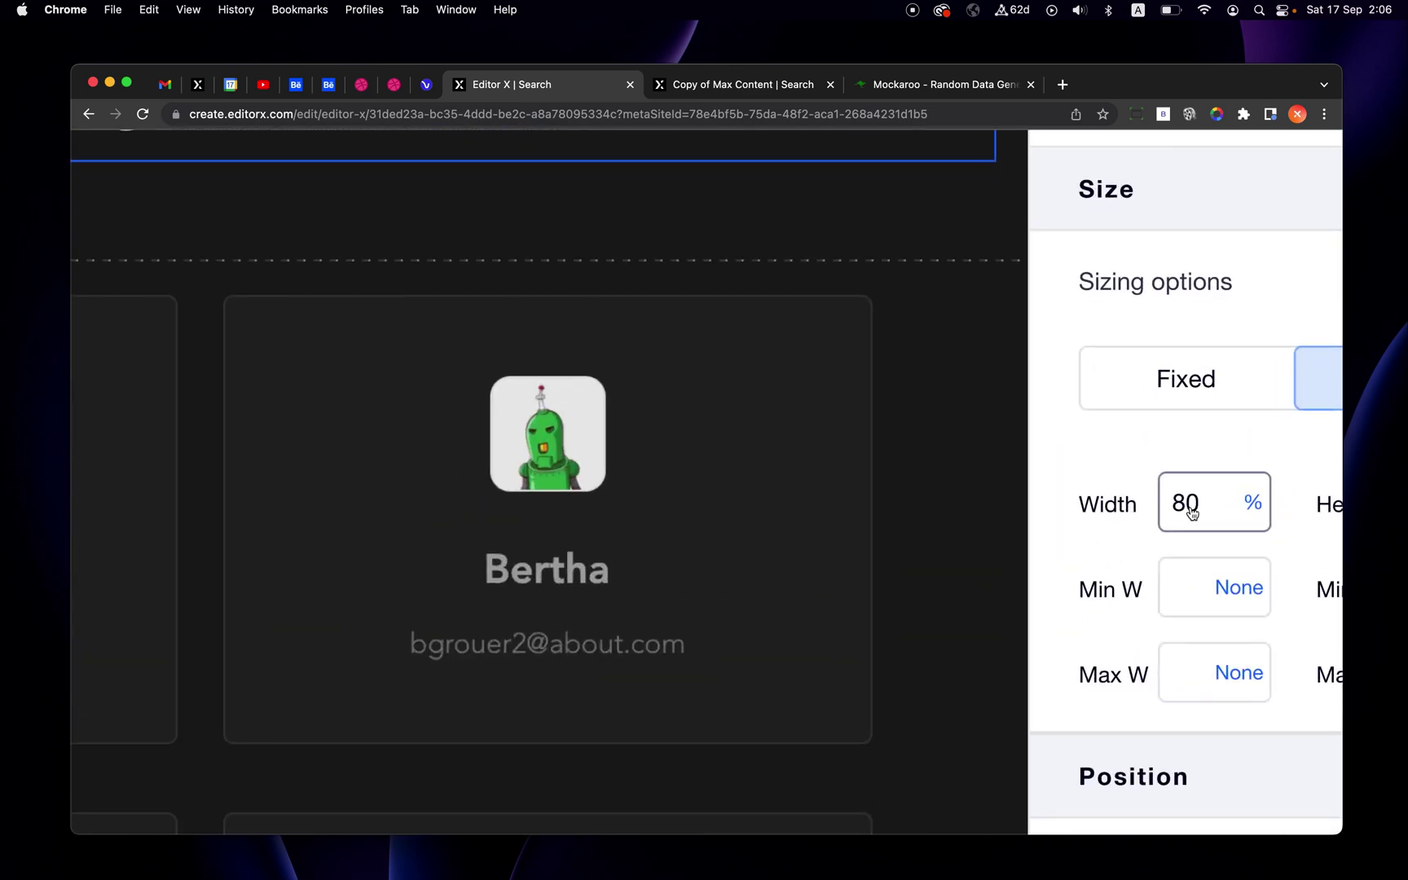
{"action": "scroll", "coordinate": [1191, 512], "scroll_direction": "right", "scroll_amount": 2}
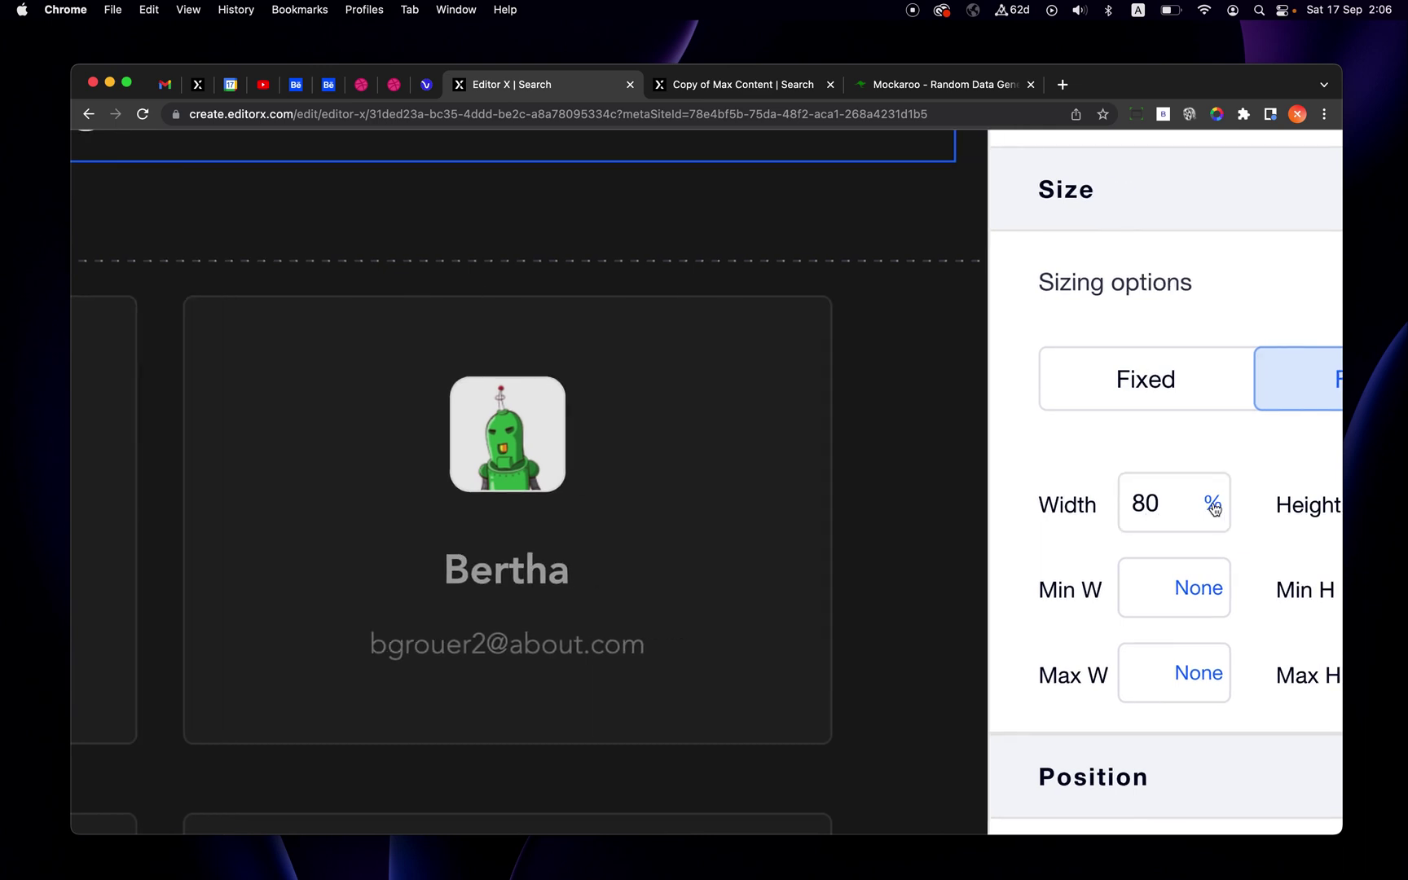
{"action": "left_click", "coordinate": [1215, 508]}
{"action": "scroll", "coordinate": [1212, 507], "scroll_direction": "right", "scroll_amount": 4}
{"action": "scroll", "coordinate": [1212, 503], "scroll_direction": "down", "scroll_amount": 3}
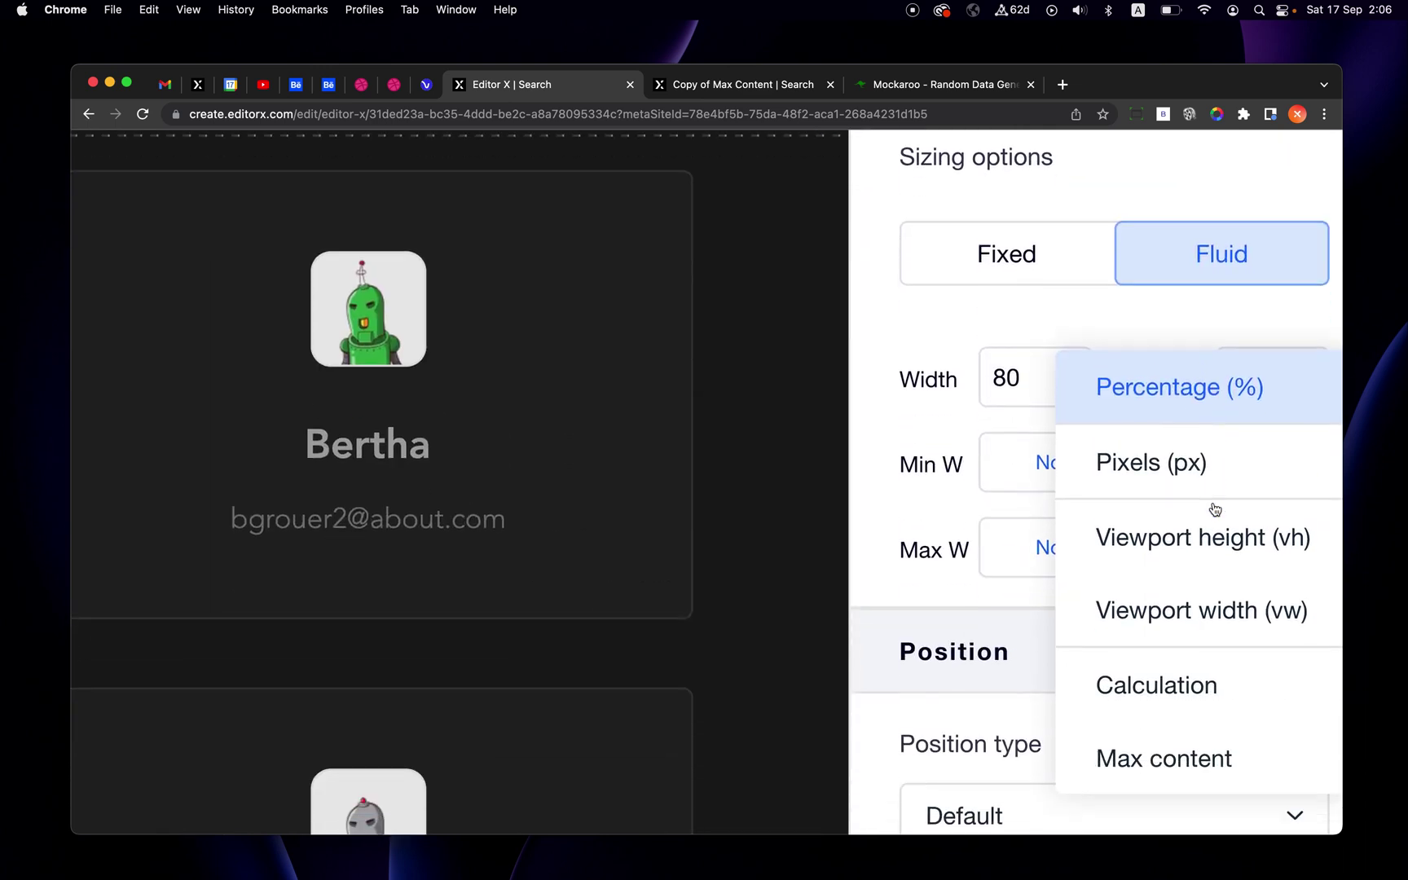
{"action": "scroll", "coordinate": [914, 474], "scroll_direction": "down", "scroll_amount": 5}
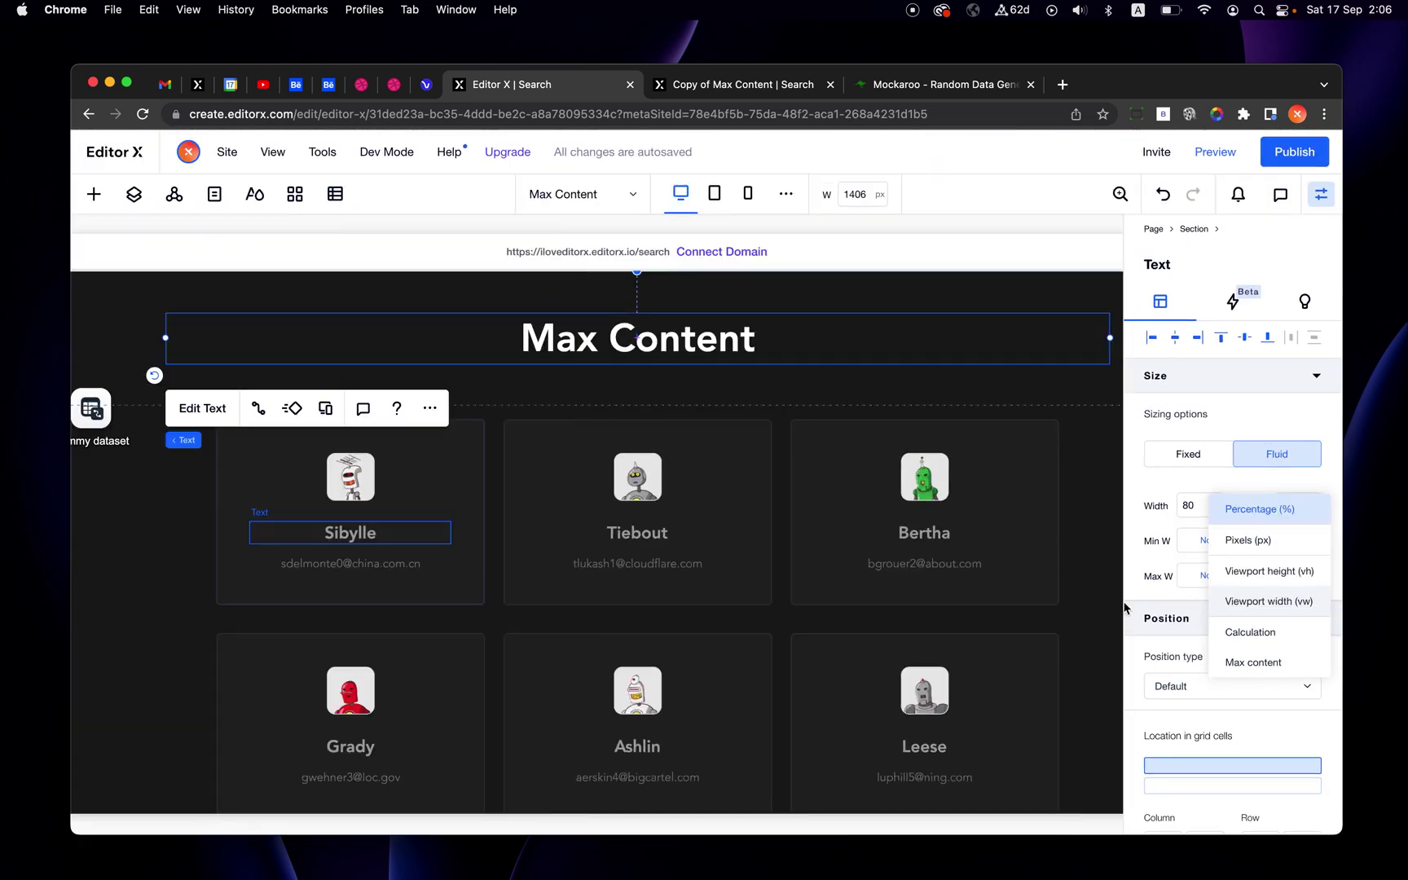
{"action": "left_click", "coordinate": [1251, 661]}
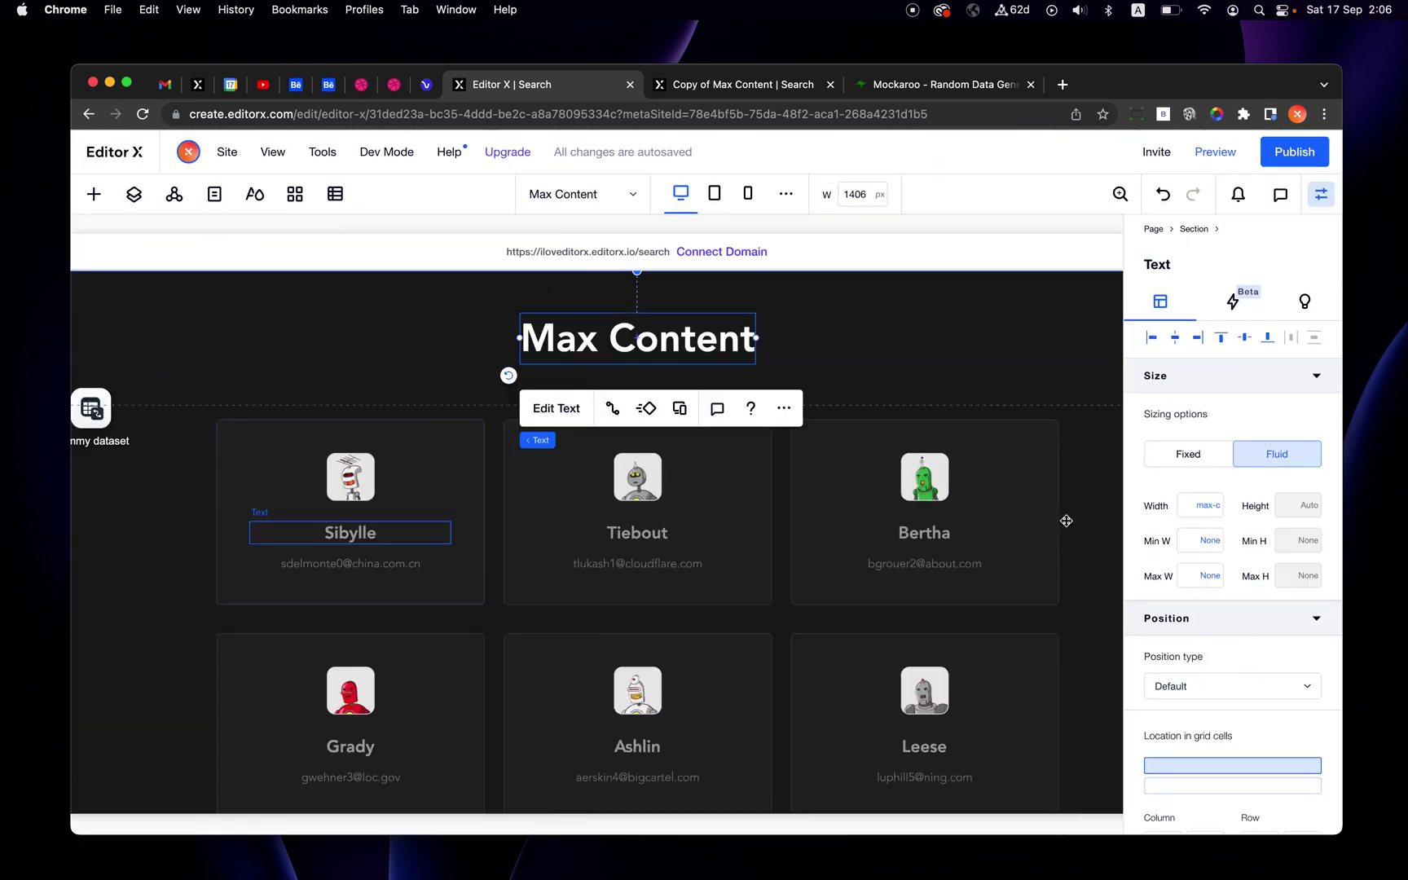
Step: Extend the page heading's text to "Max Content more content" and keep the heading selected with its width setting in view
{"action": "double_click", "coordinate": [704, 346]}
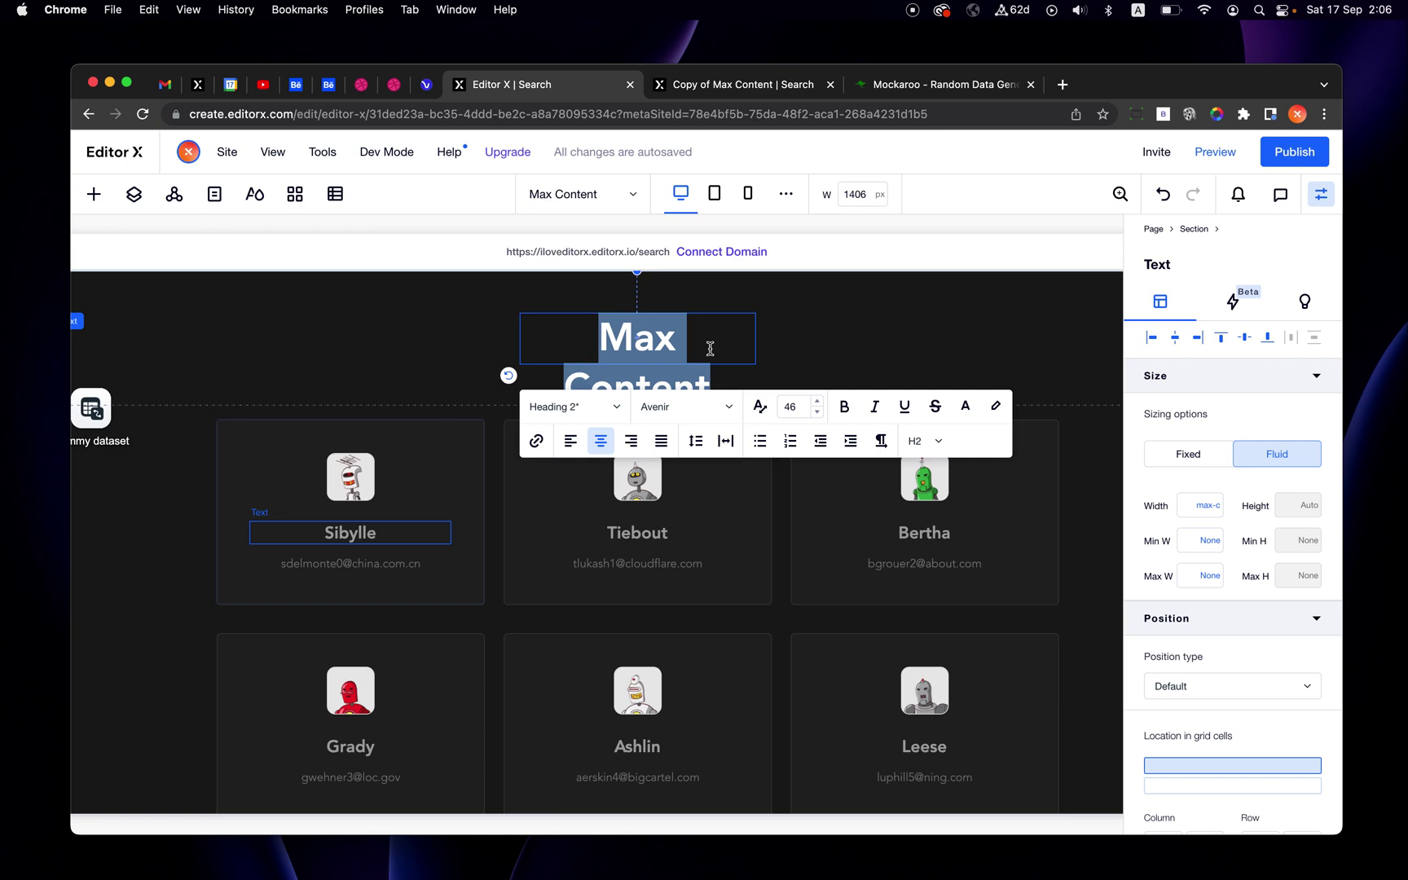
{"action": "key", "text": "Right"}
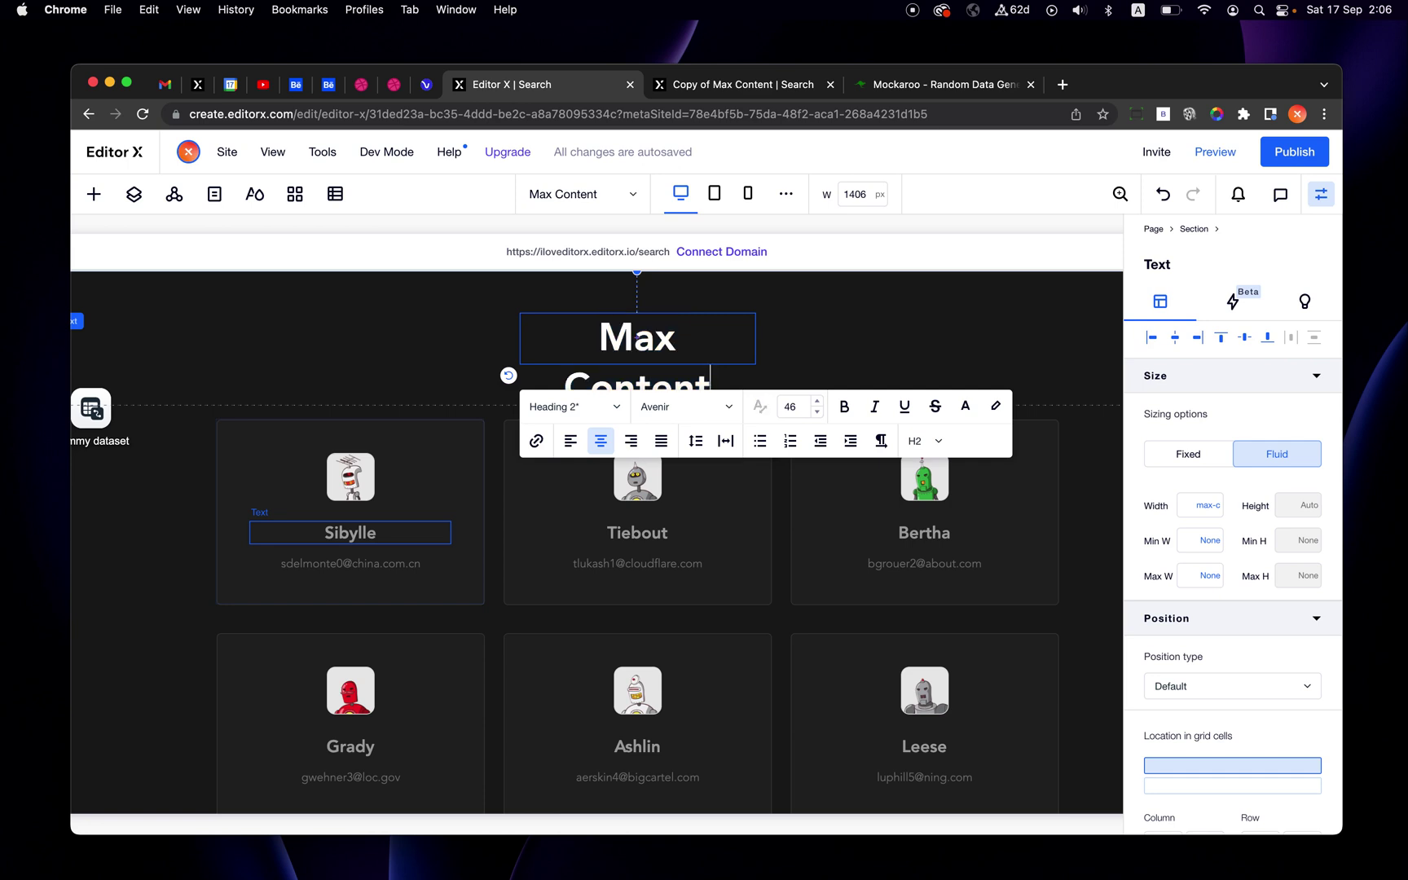
{"action": "type", "text": "mor"}
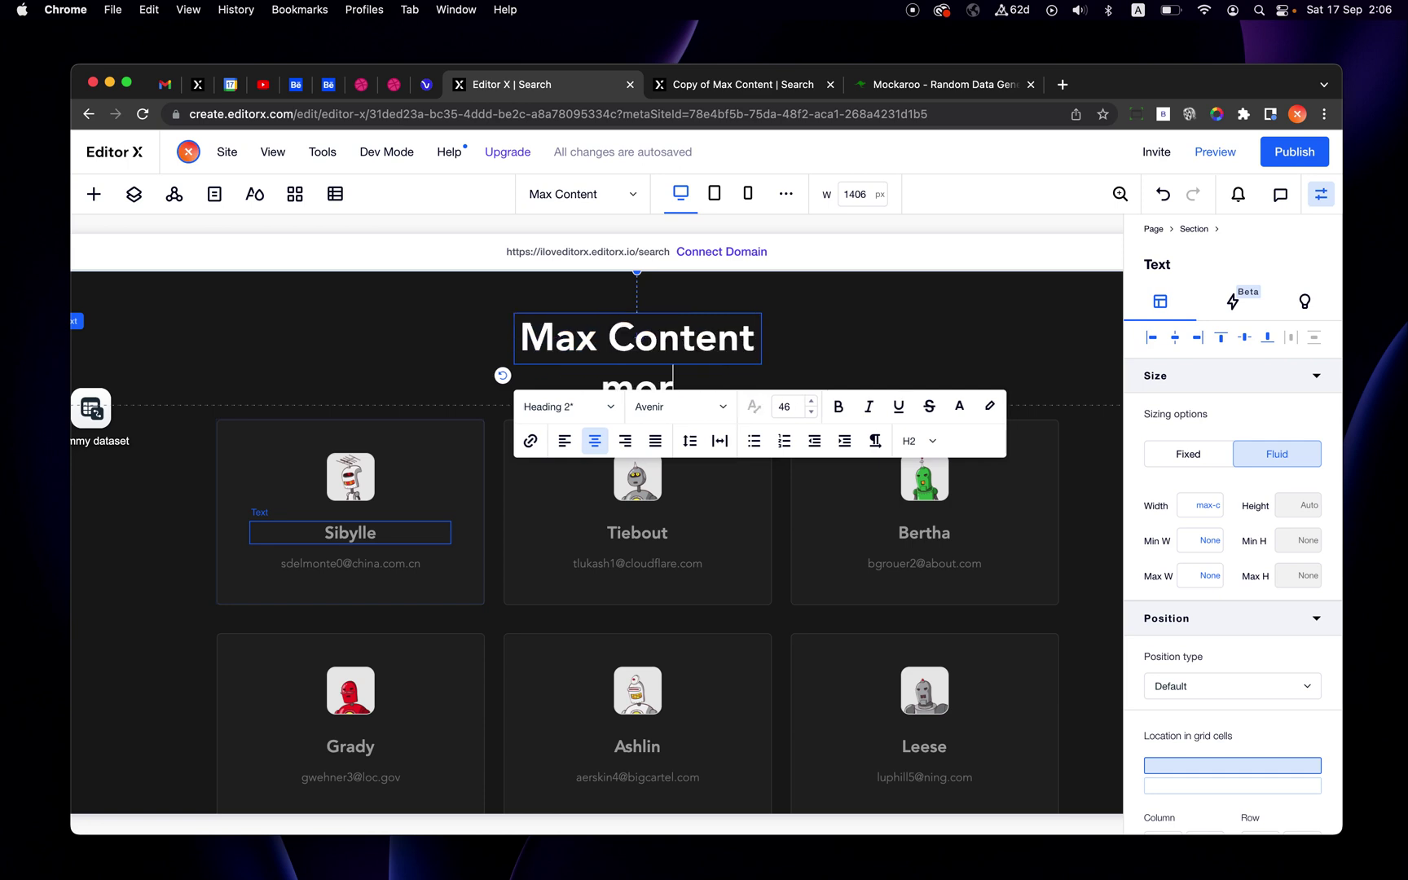
{"action": "type", "text": "e"}
{"action": "key", "text": "BackSpace"}
{"action": "key", "text": "BackSpace"}
{"action": "key", "text": "BackSpace"}
{"action": "key", "text": "BackSpace"}
{"action": "key", "text": "BackSpace"}
{"action": "type", "text": "more content"}
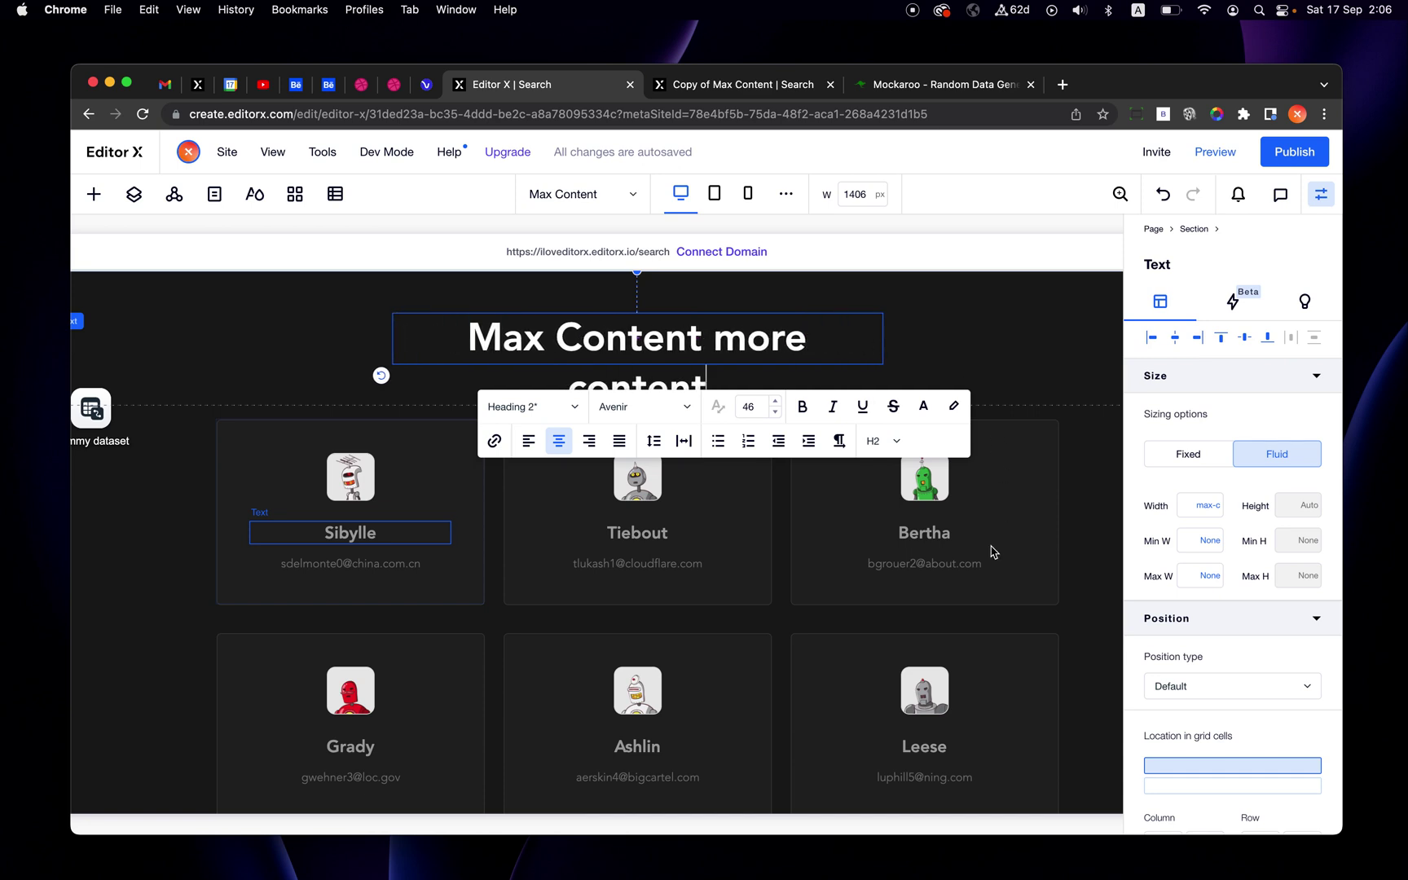
{"action": "left_click", "coordinate": [988, 552]}
{"action": "left_click", "coordinate": [390, 318]}
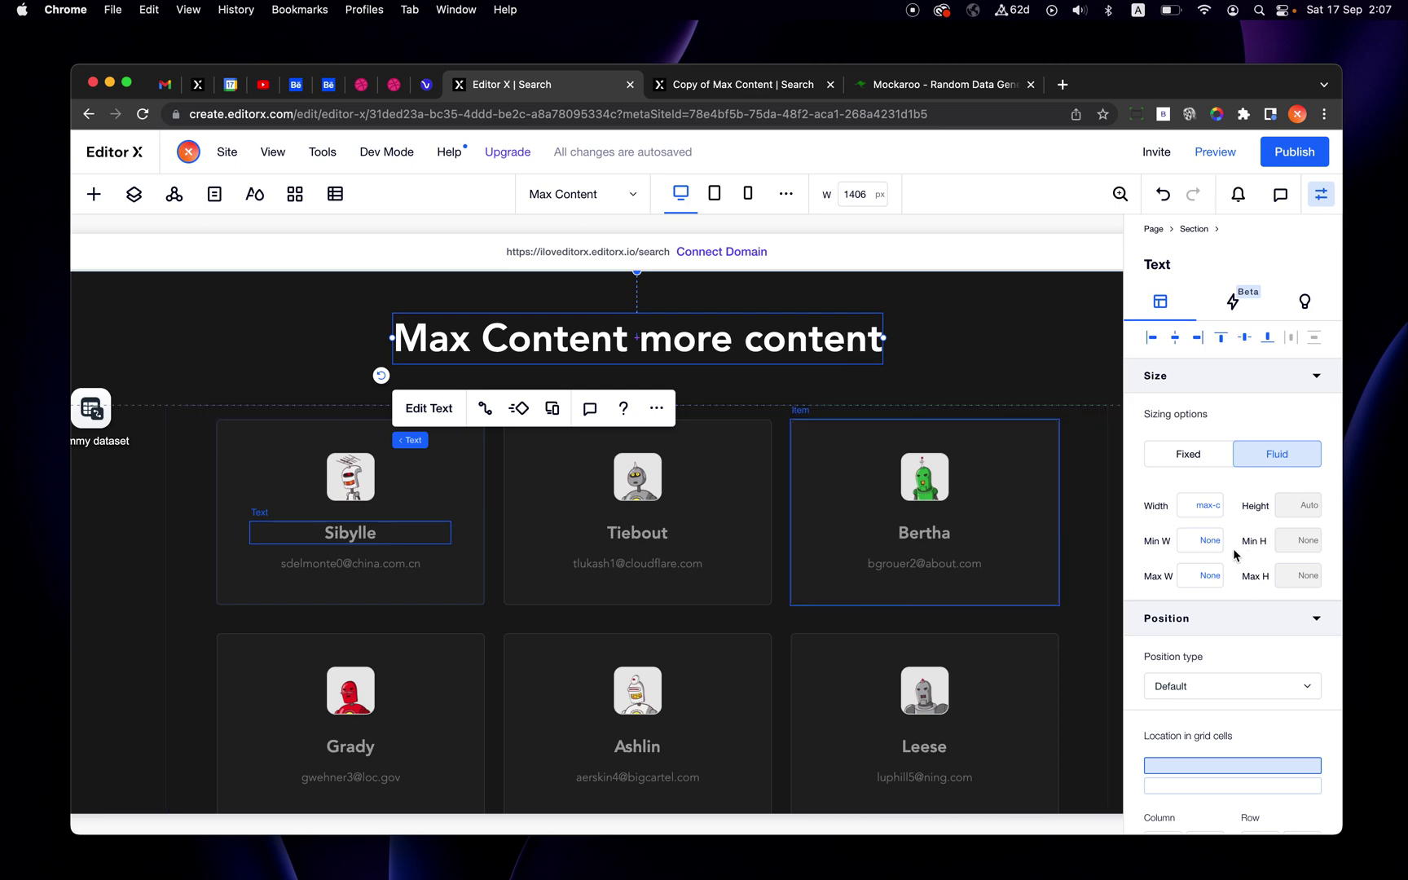
{"action": "scroll", "coordinate": [1254, 575], "scroll_direction": "up", "scroll_amount": 5}
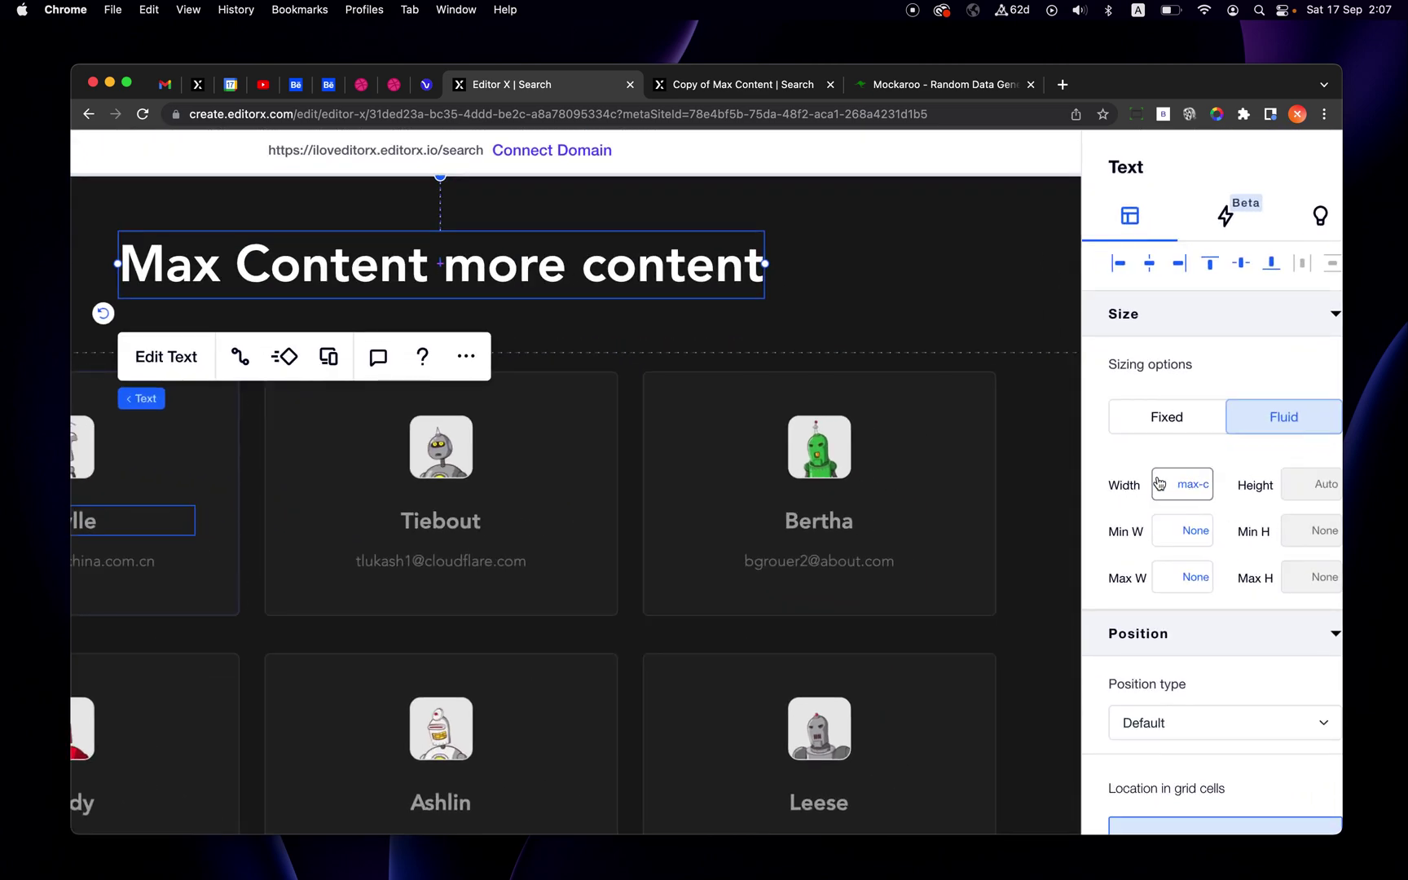
Step: Set the Max Content more content heading's maximum width to 400 px
{"action": "left_click", "coordinate": [1162, 583]}
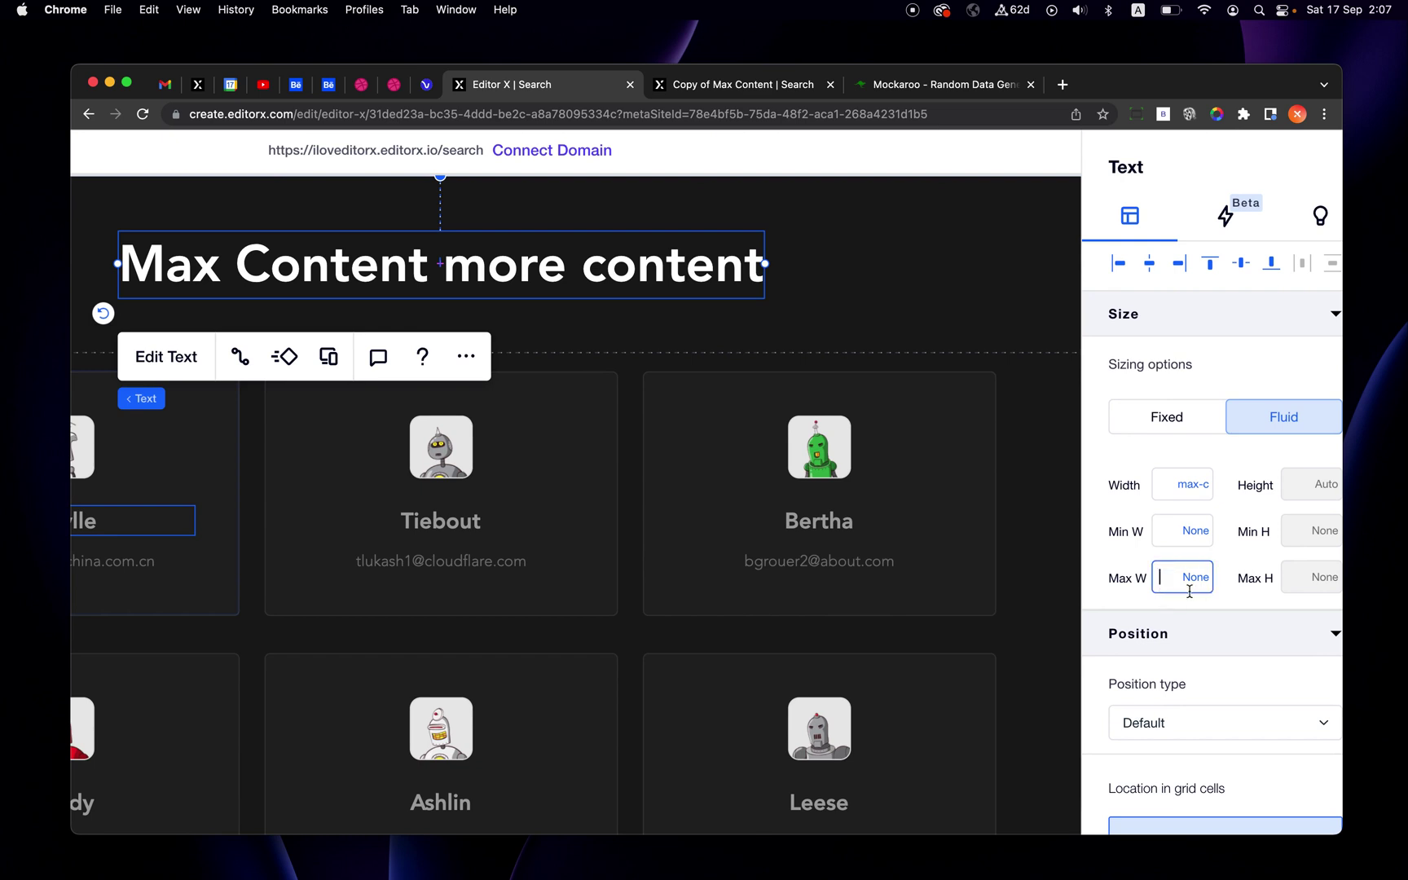
{"action": "type", "text": "400px"}
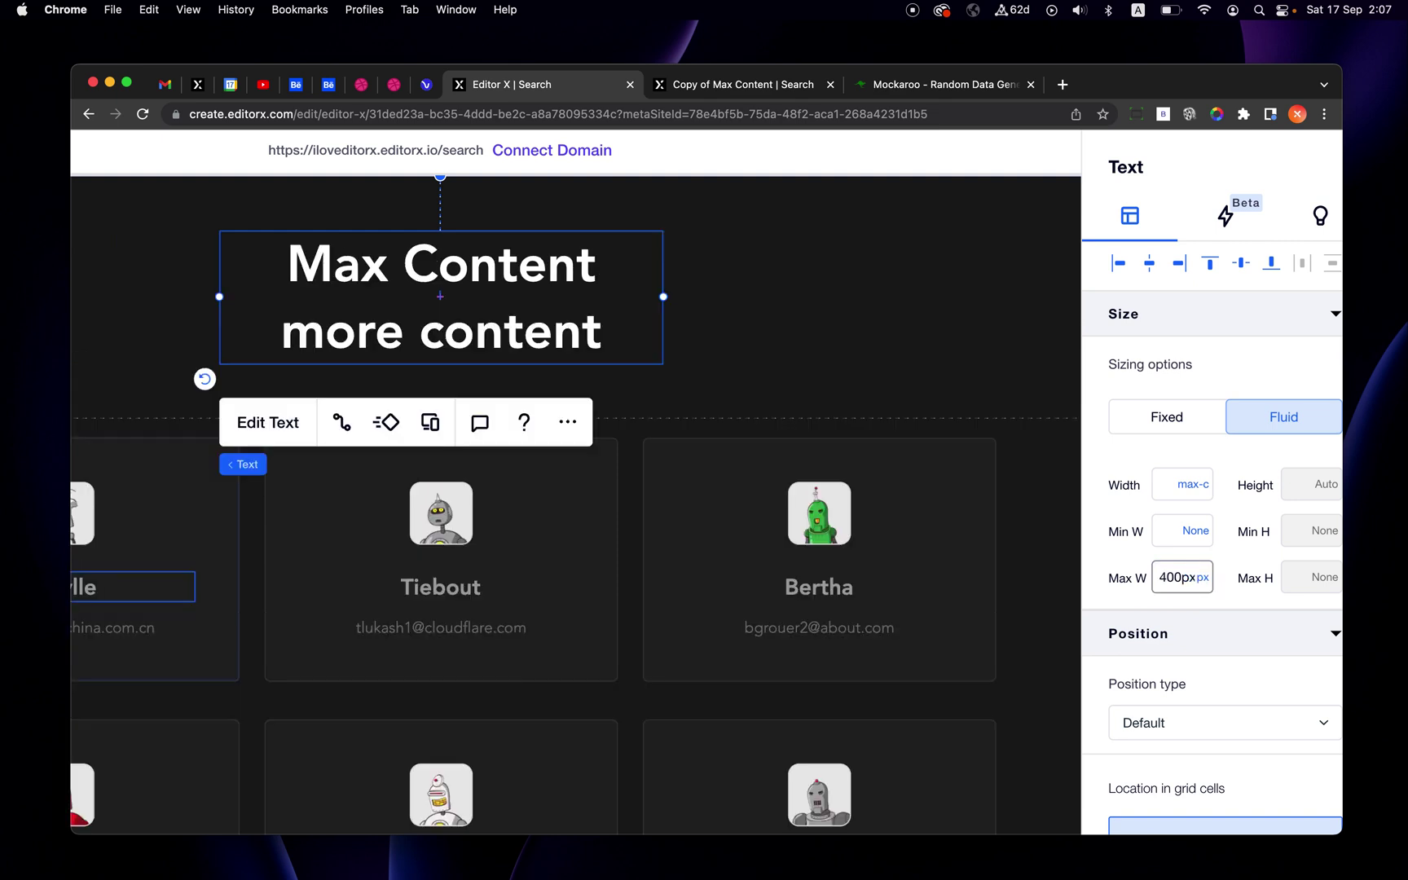
{"action": "key", "text": "Return"}
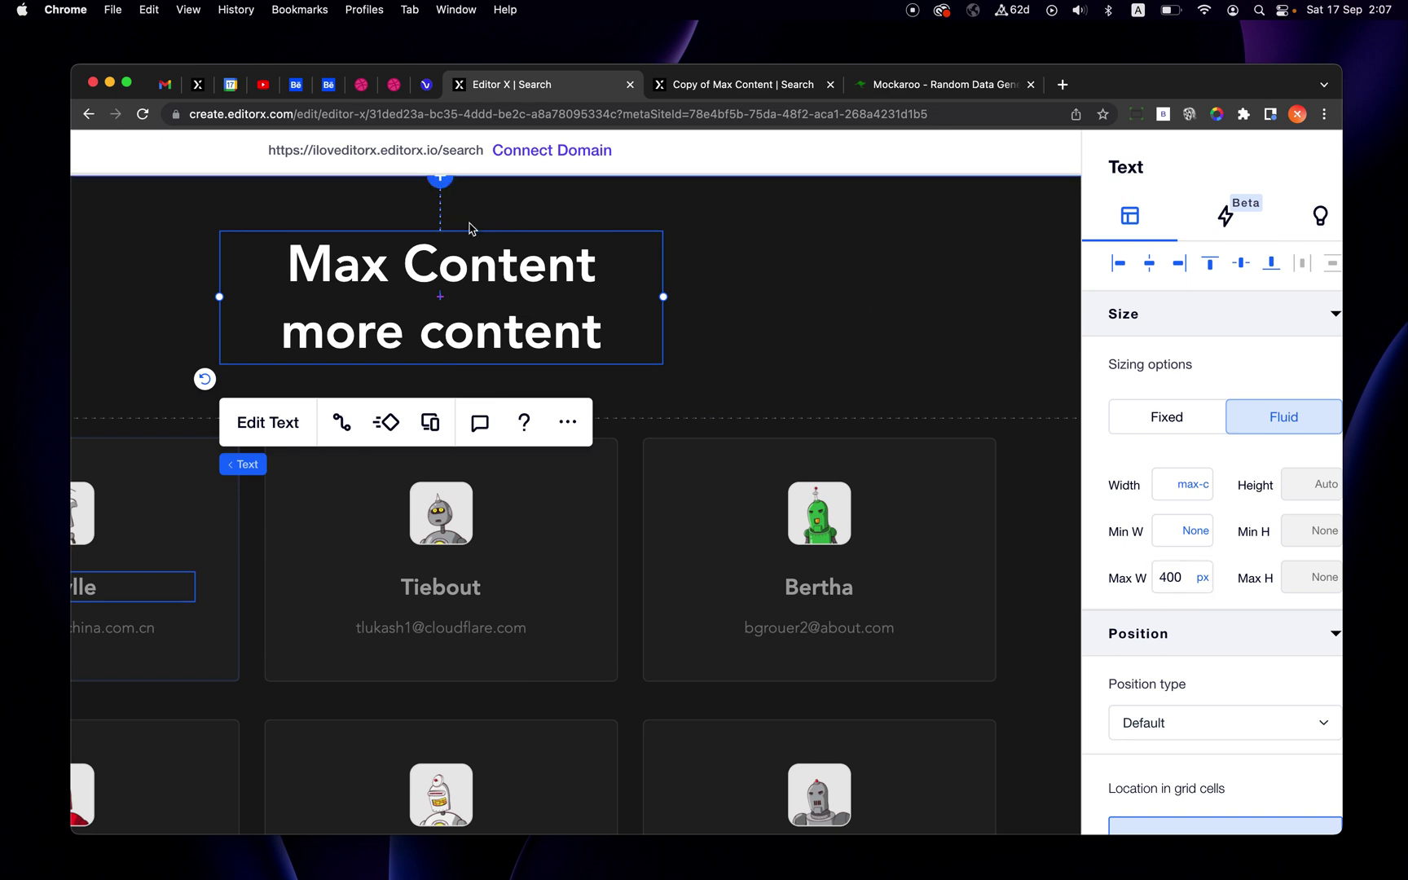
Step: Try a maximum width of 450 px on the heading, and reset it to None
{"action": "left_click", "coordinate": [1189, 590]}
{"action": "type", "text": "450"}
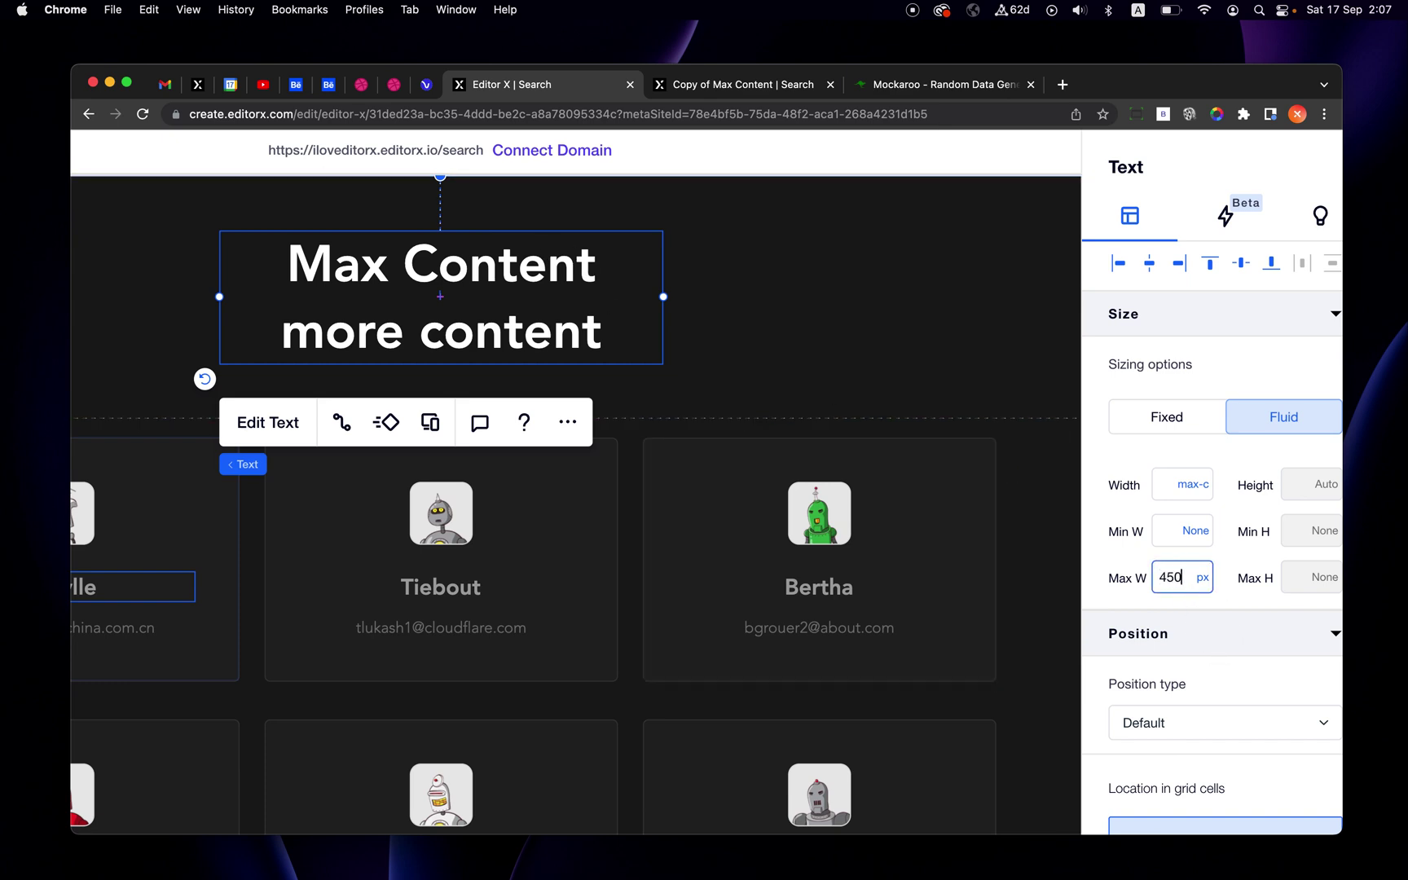
{"action": "key", "text": "Return"}
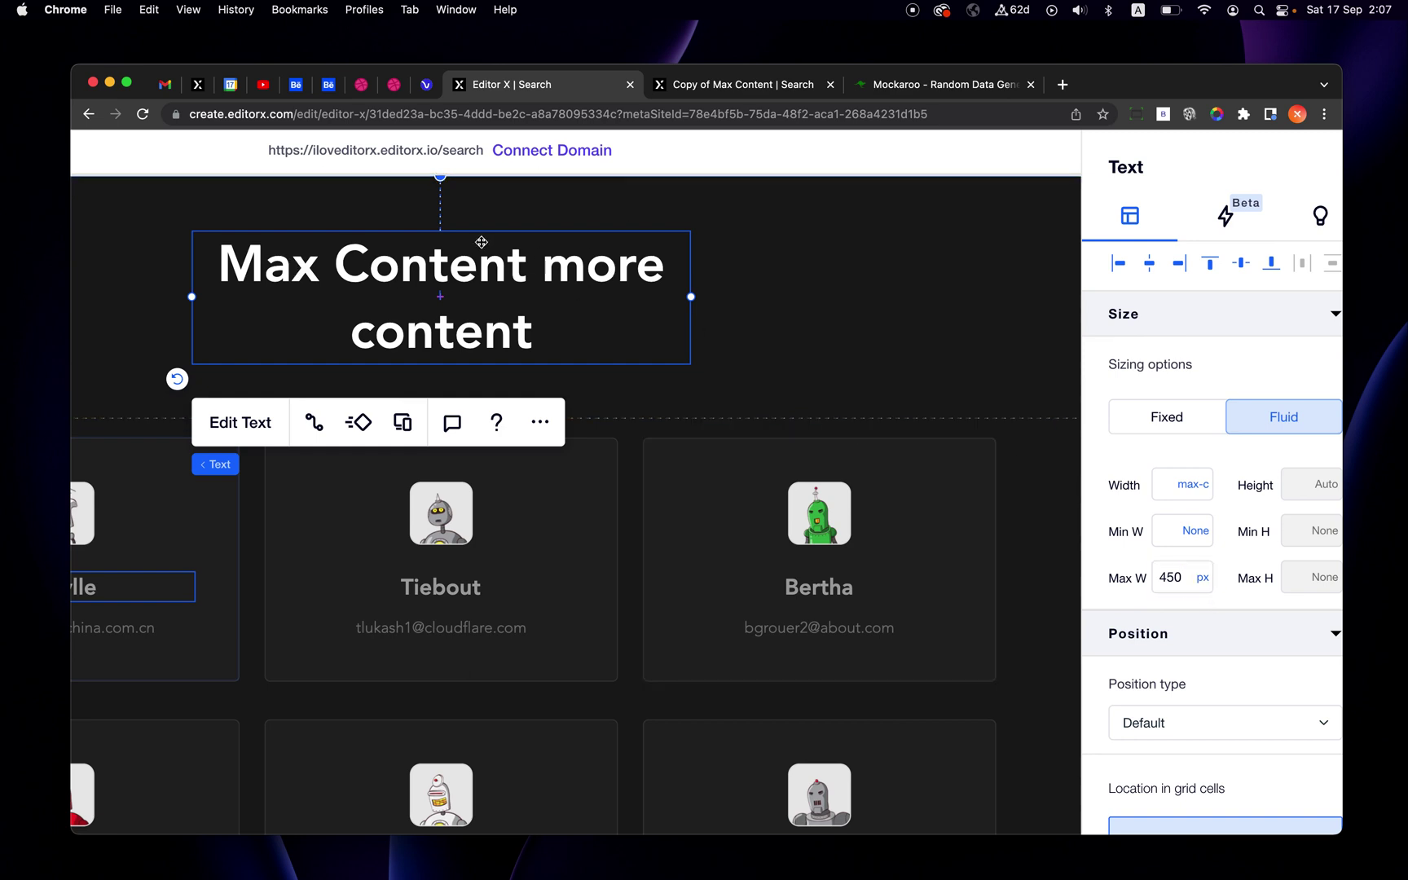
{"action": "left_click", "coordinate": [1202, 577]}
{"action": "left_click", "coordinate": [1221, 541]}
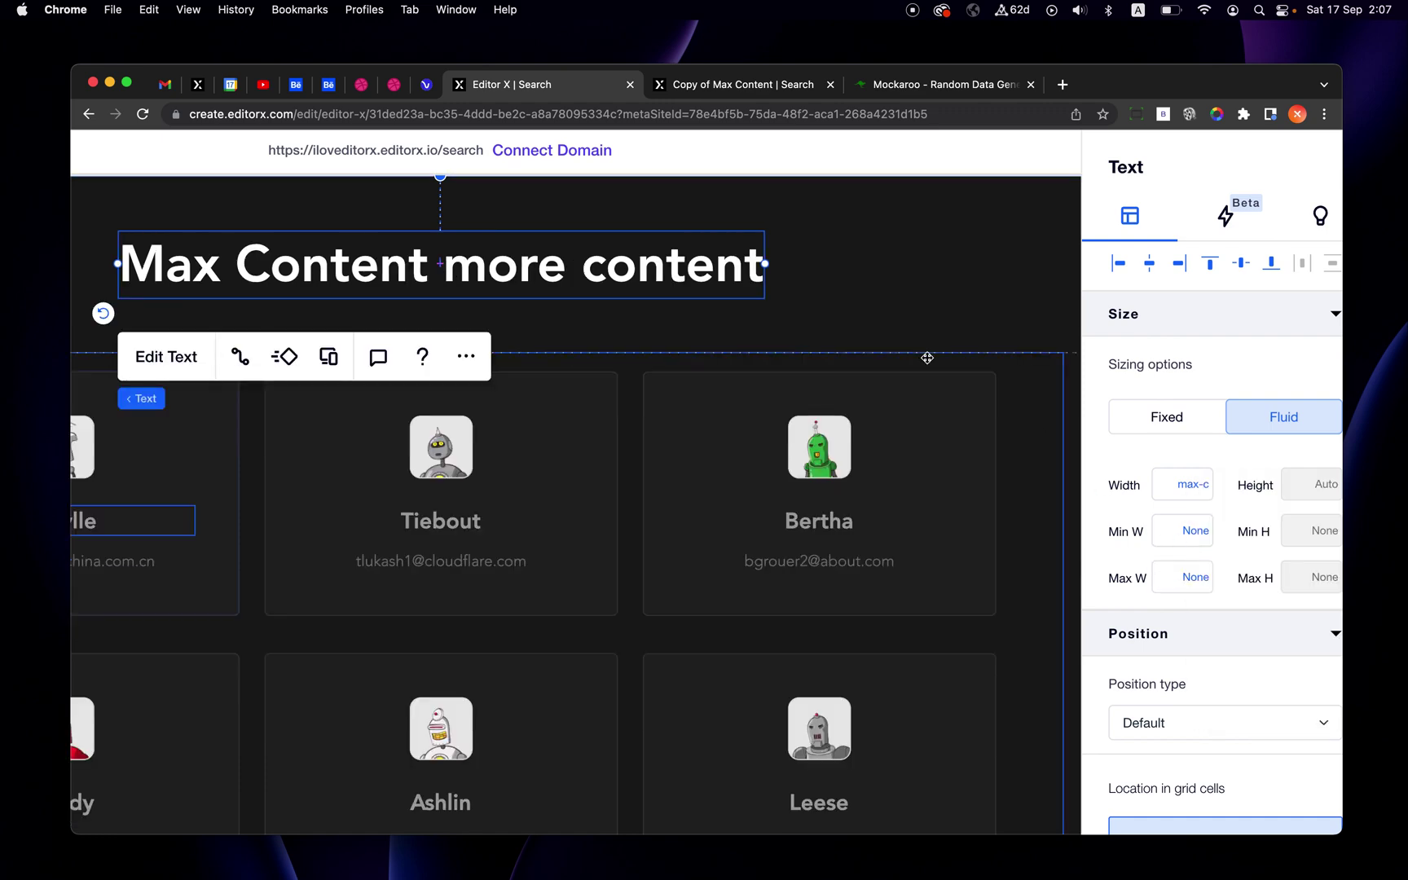
Step: Shorten the page heading's text to "Max Content" and close the heading's settings
{"action": "scroll", "coordinate": [927, 358], "scroll_direction": "down", "scroll_amount": 3}
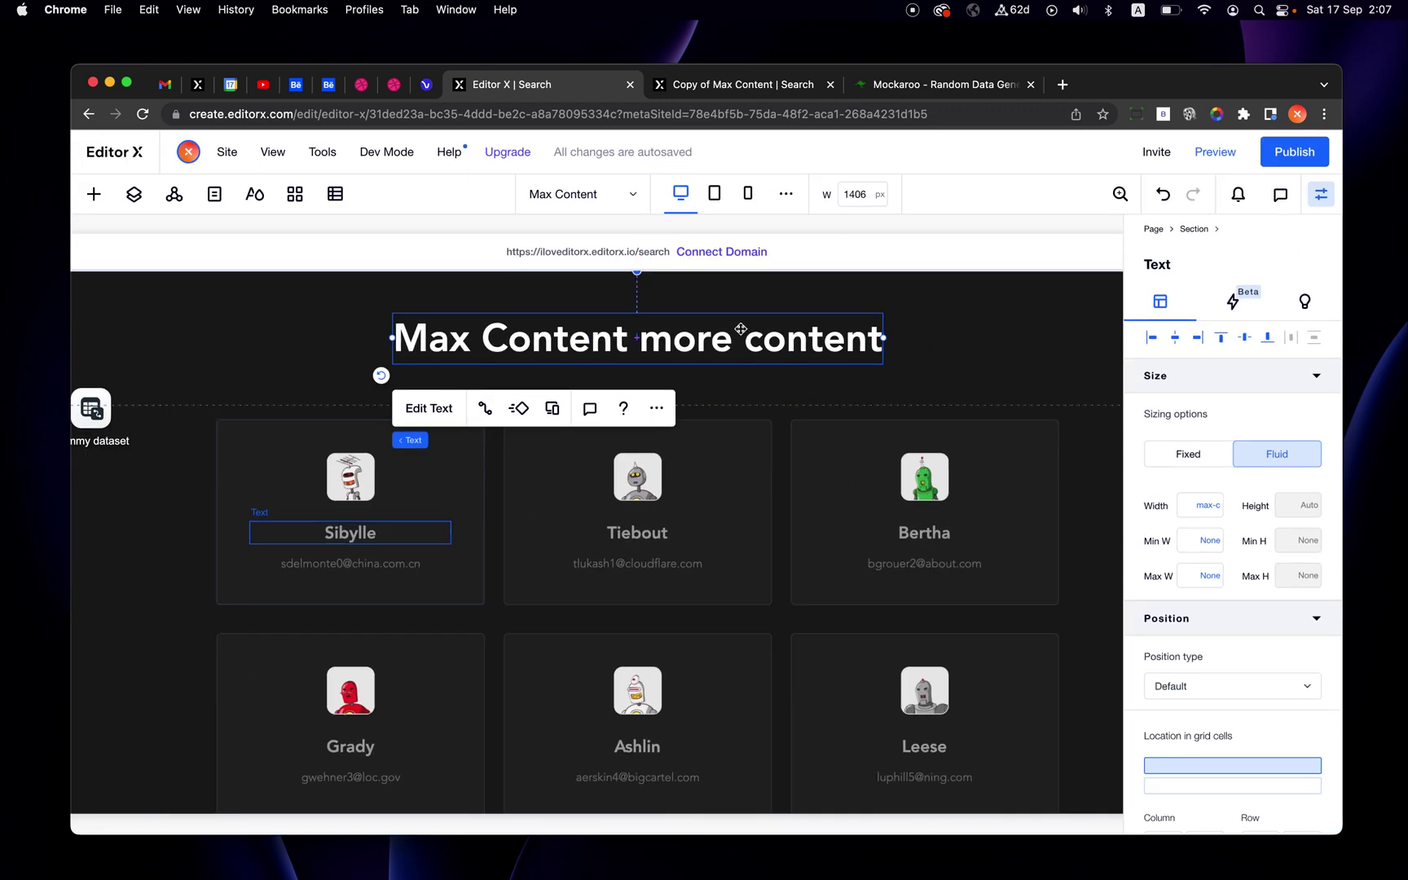
{"action": "double_click", "coordinate": [636, 343]}
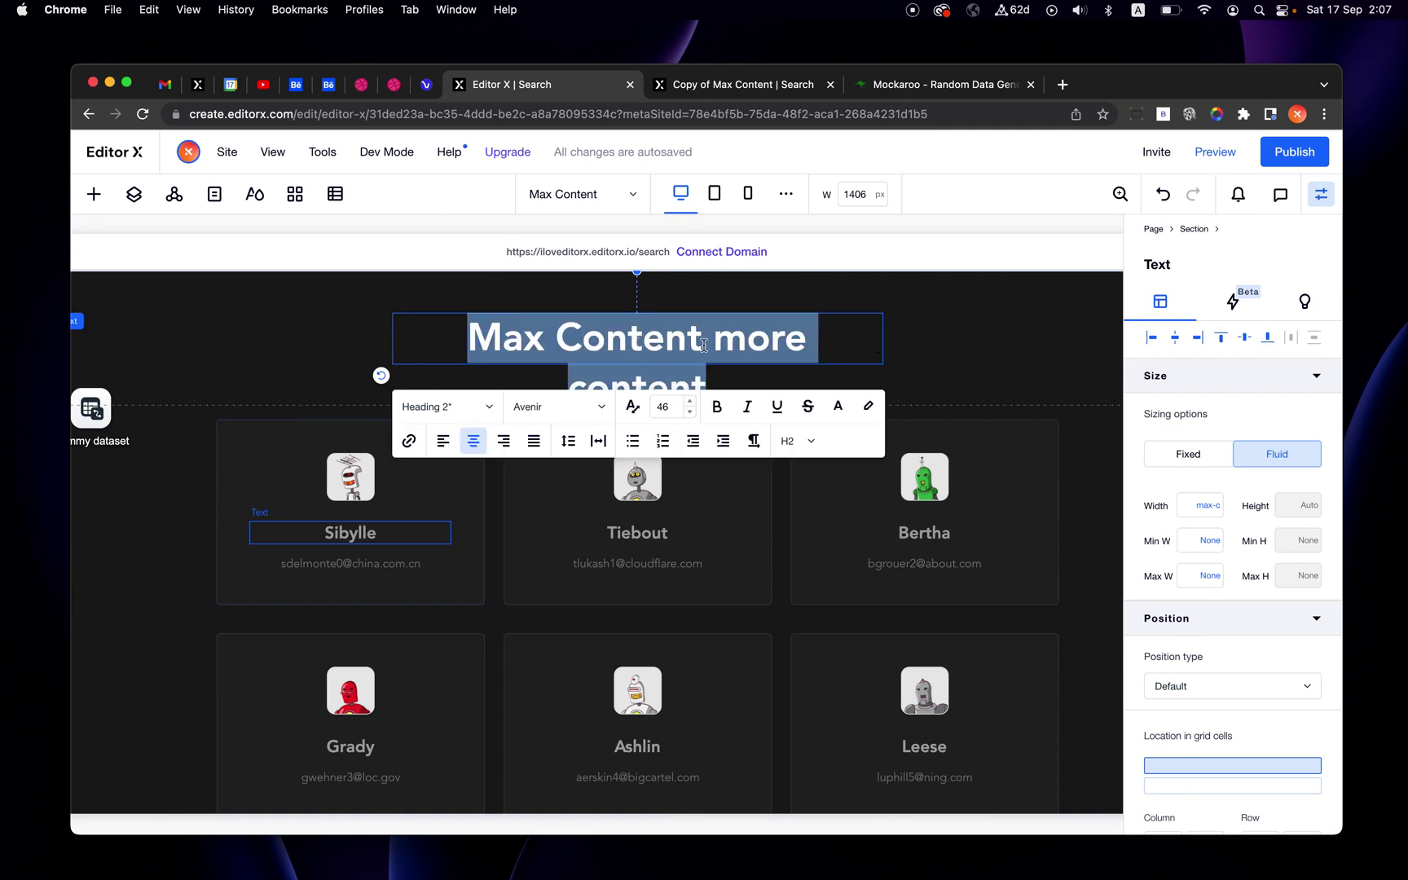
{"action": "left_click", "coordinate": [709, 340]}
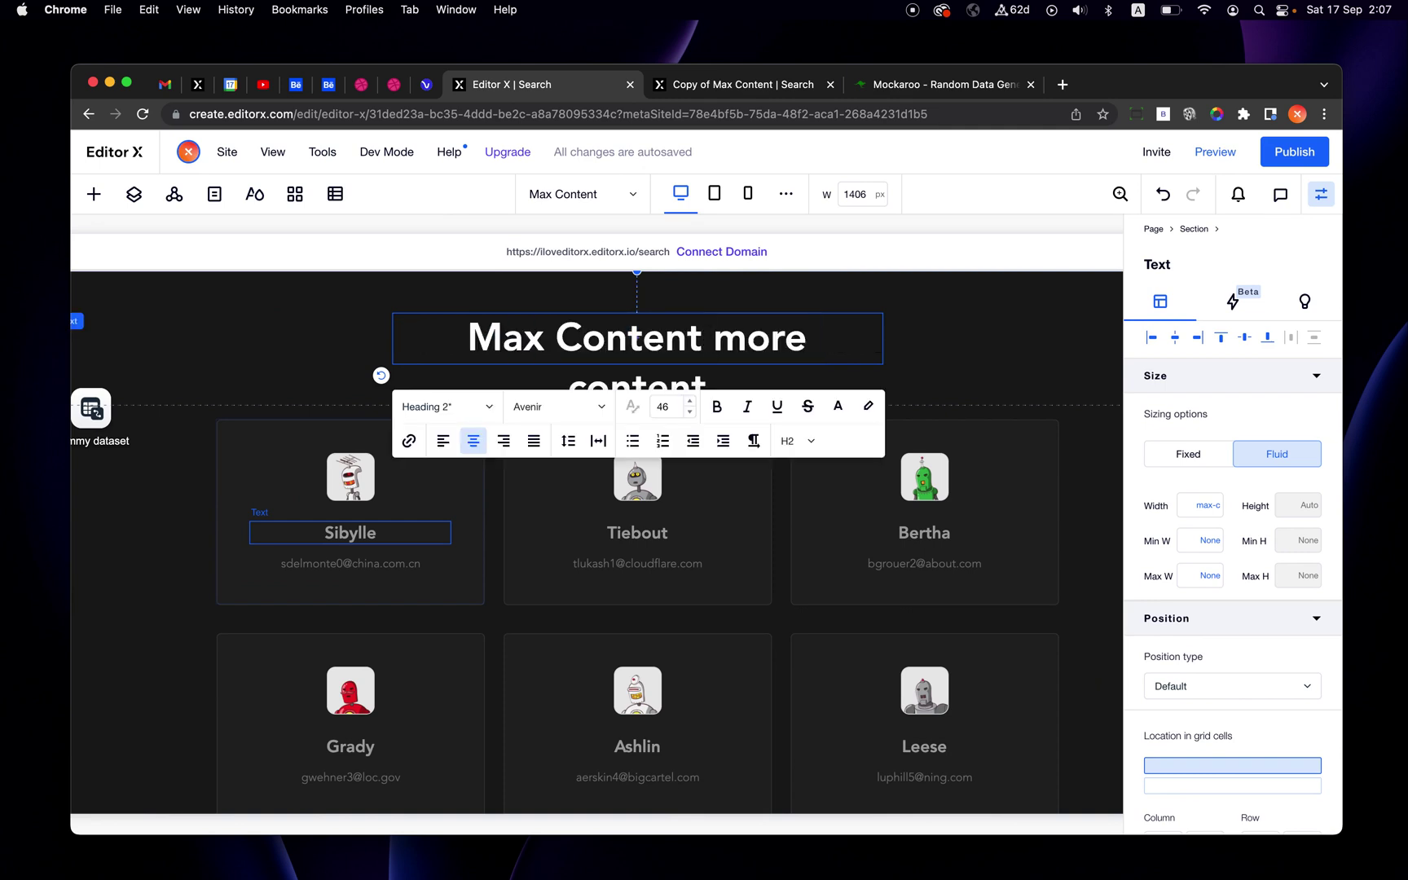
{"action": "key", "text": "shift+super+Down"}
{"action": "key", "text": "BackSpace"}
{"action": "key", "text": "alt+BackSpace"}
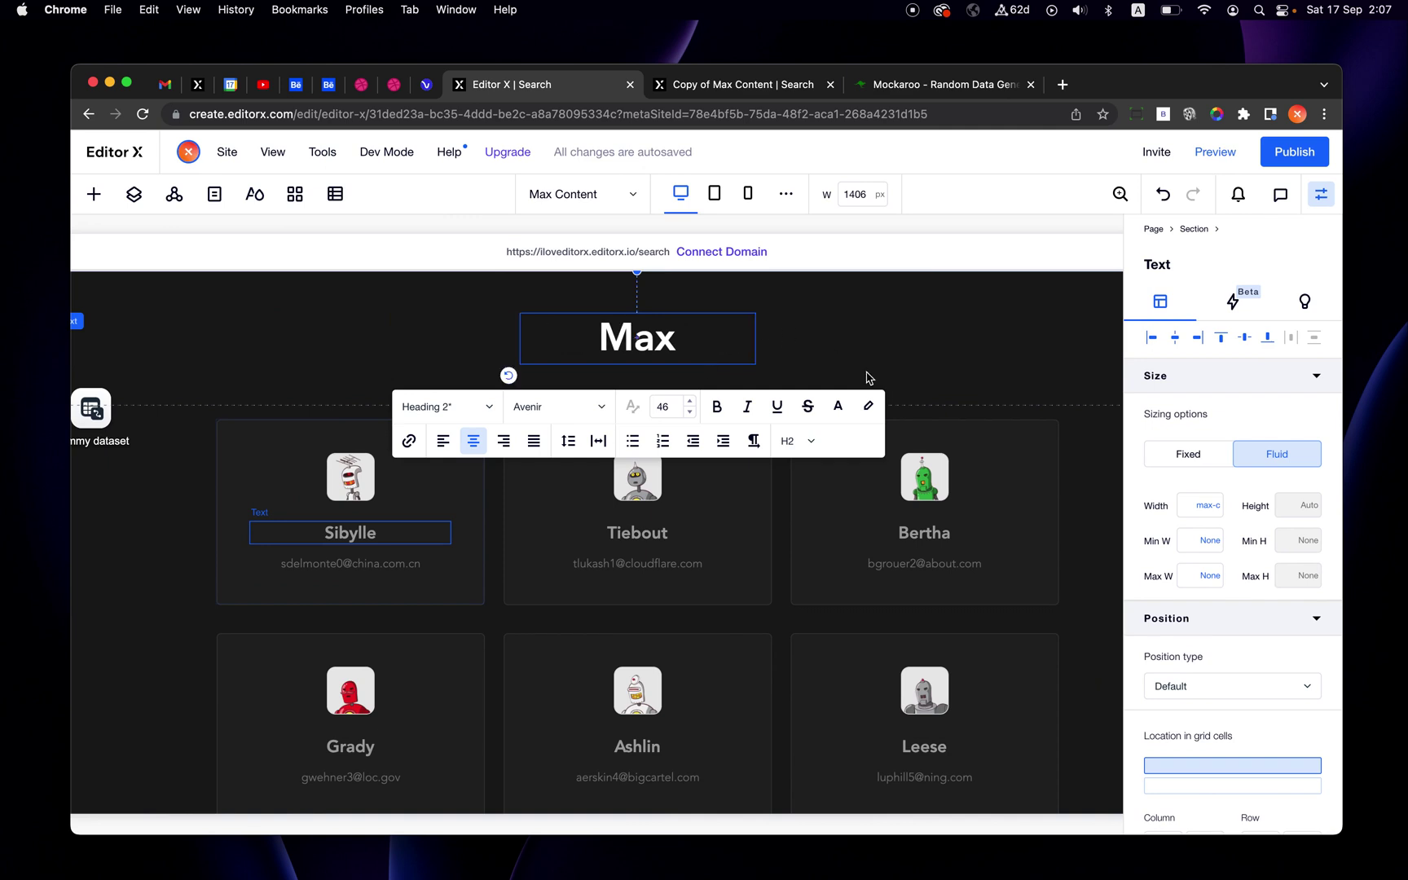
{"action": "key", "text": "Escape"}
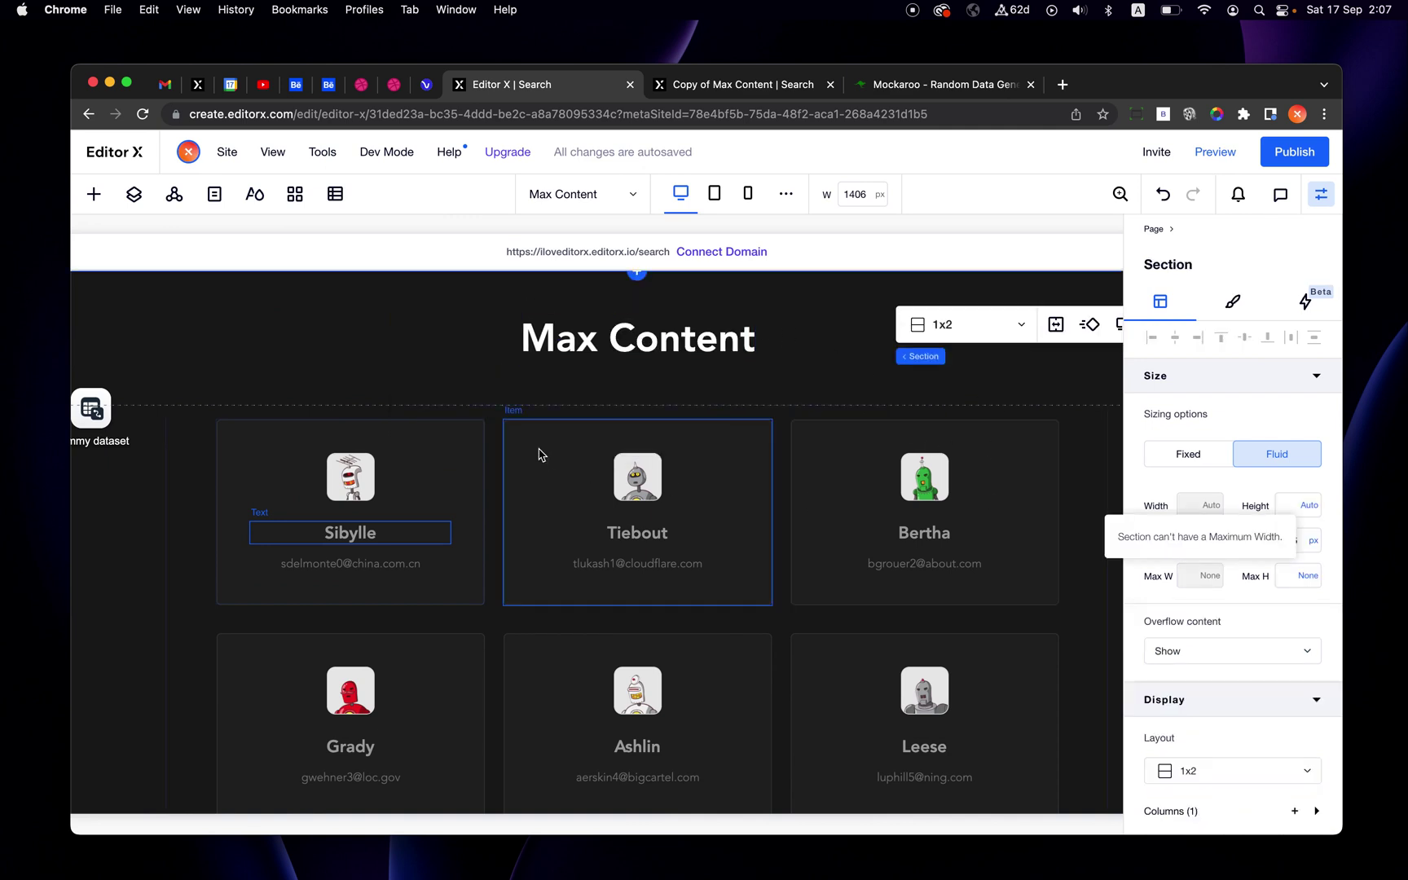
{"action": "left_click", "coordinate": [1320, 194]}
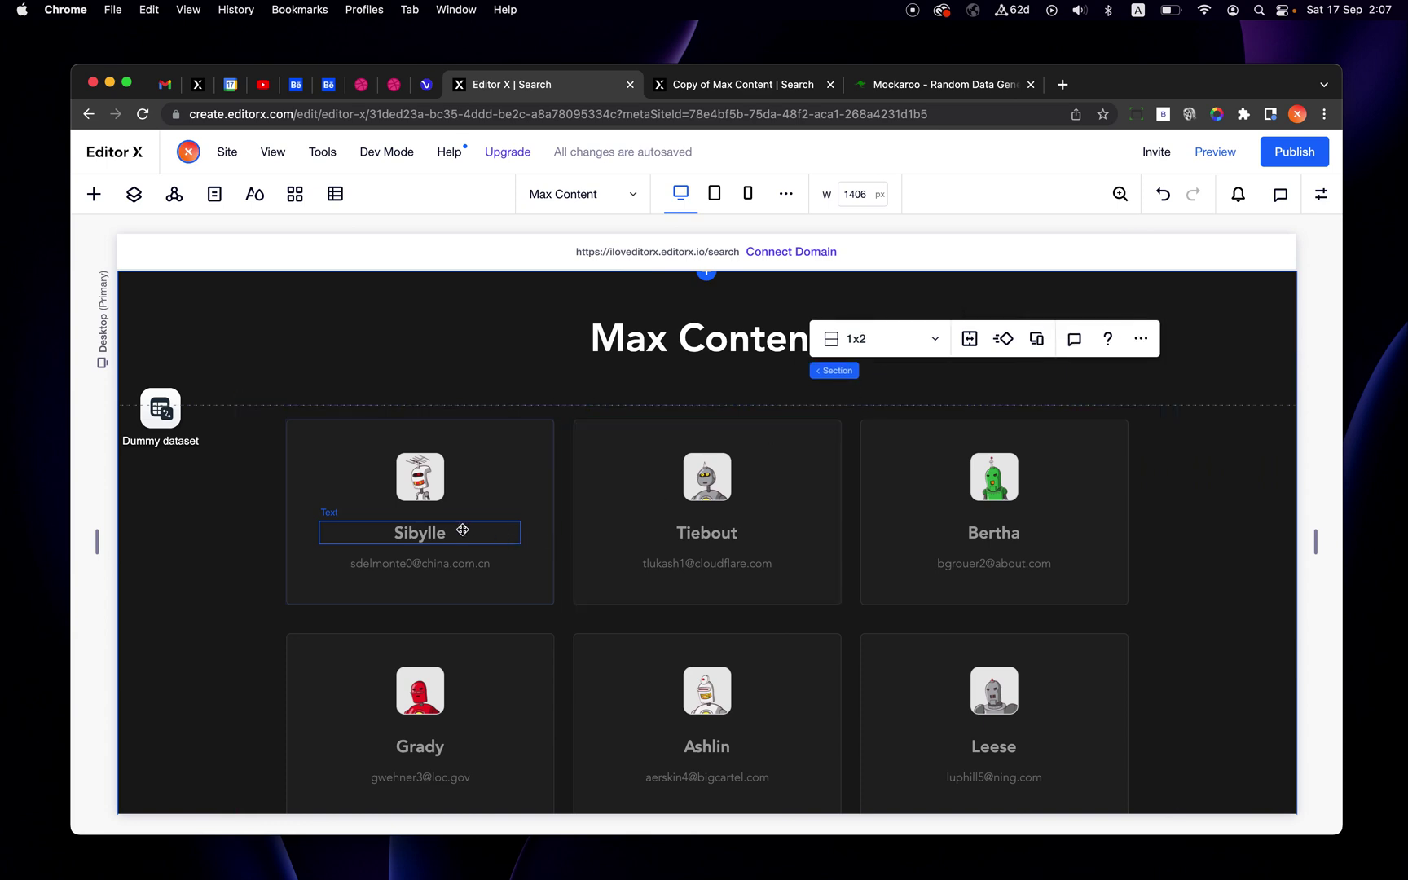
Step: Check the row sizes in the 1x3 grid of the first repeater item
{"action": "scroll", "coordinate": [353, 541], "scroll_direction": "up", "scroll_amount": 5}
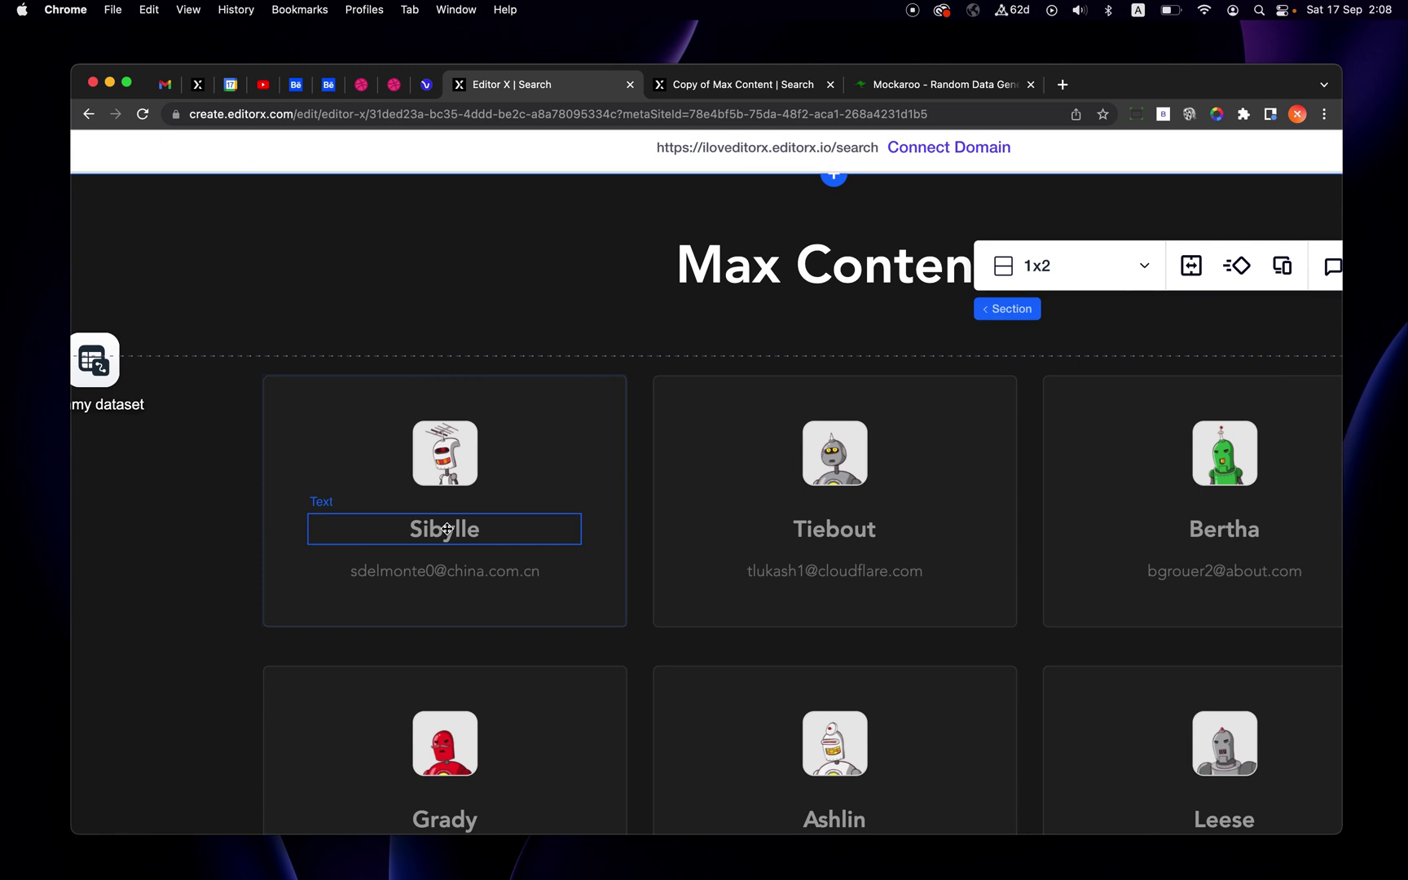
{"action": "scroll", "coordinate": [446, 528], "scroll_direction": "down", "scroll_amount": 5}
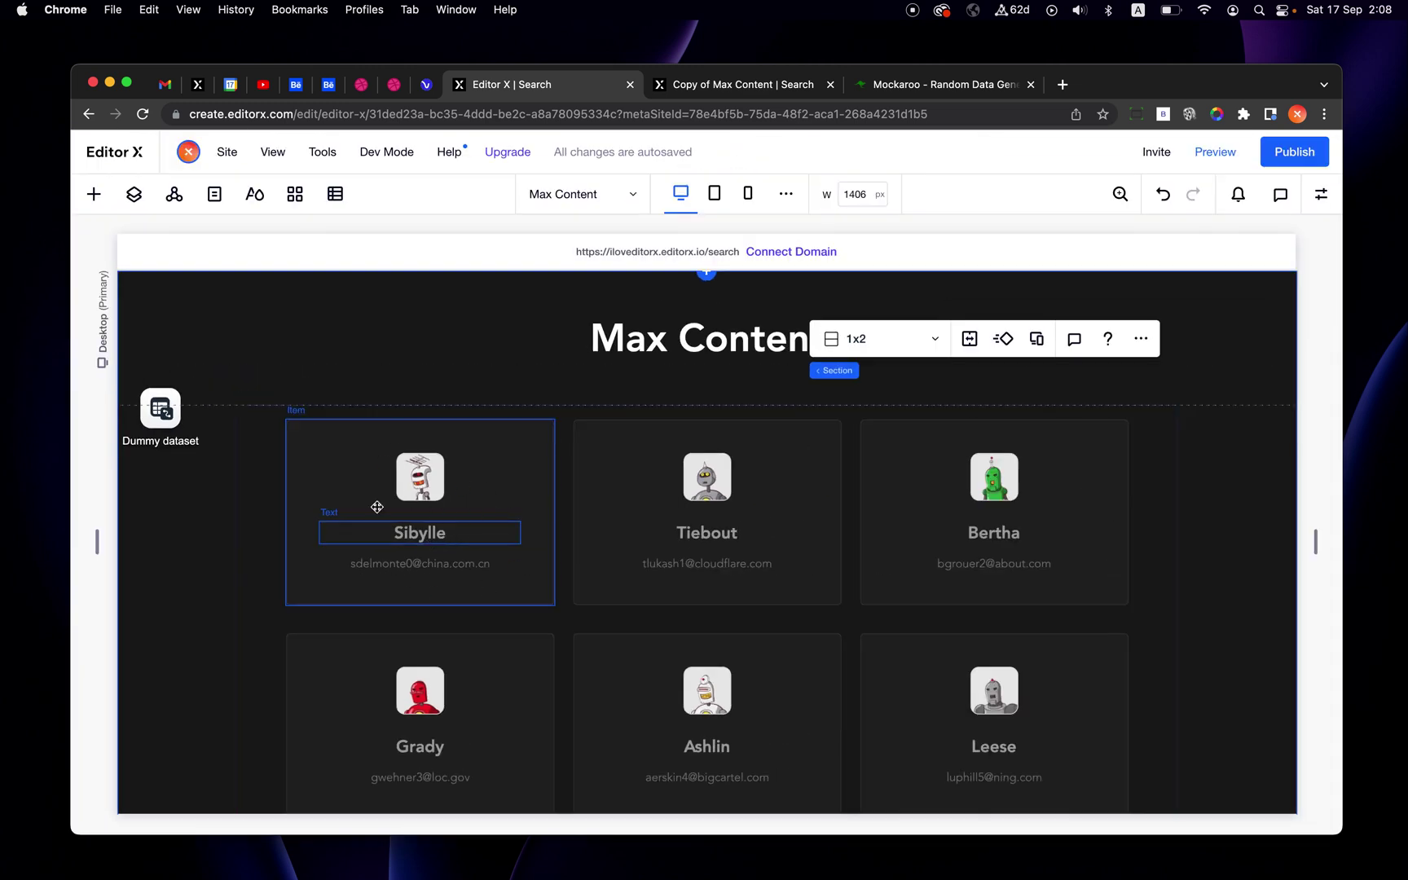
{"action": "left_click", "coordinate": [501, 503]}
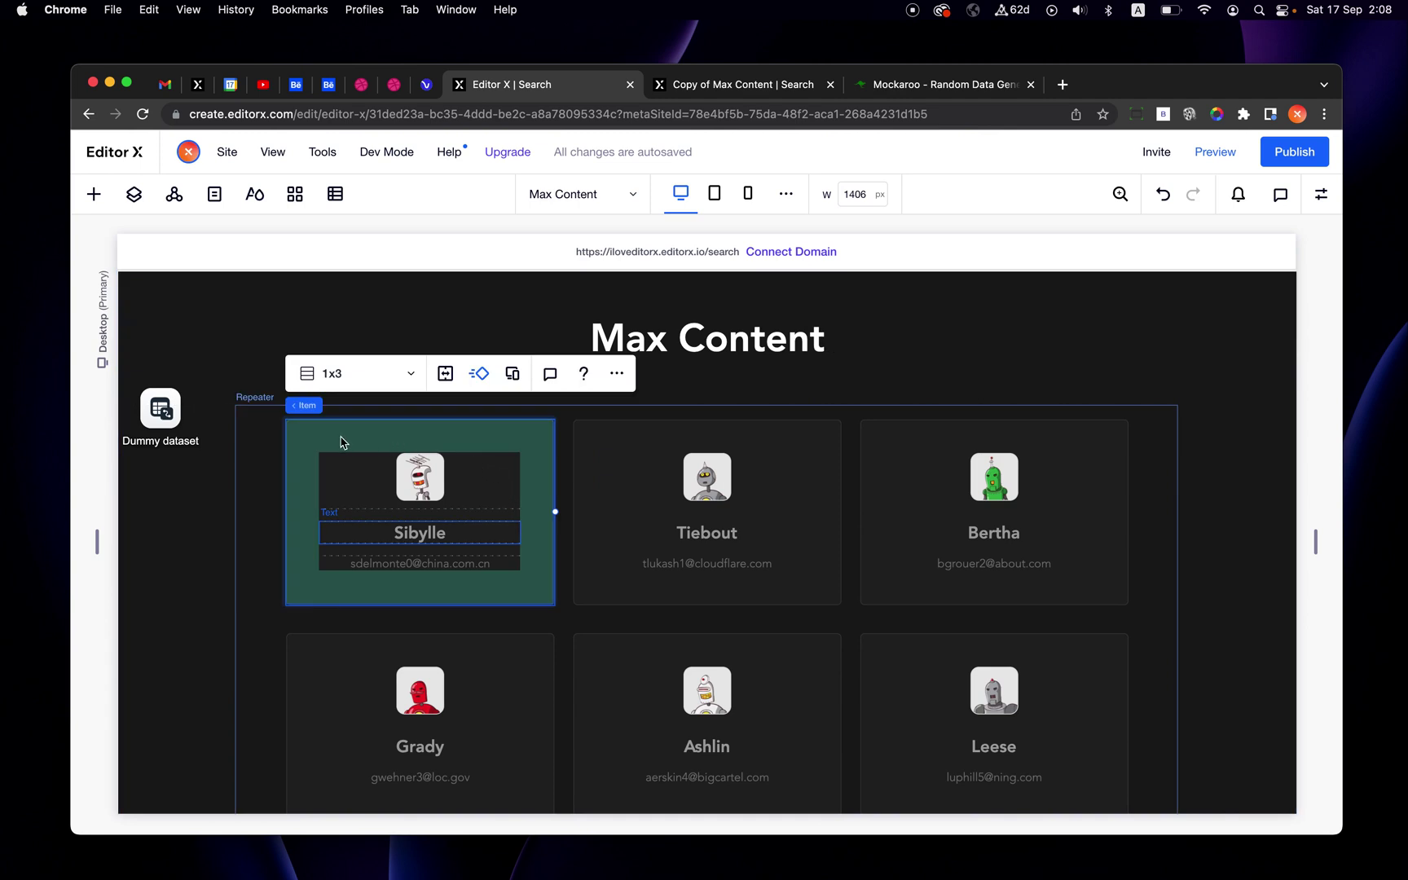
{"action": "mouse_move", "coordinate": [306, 409]}
{"action": "left_click", "coordinate": [1321, 194]}
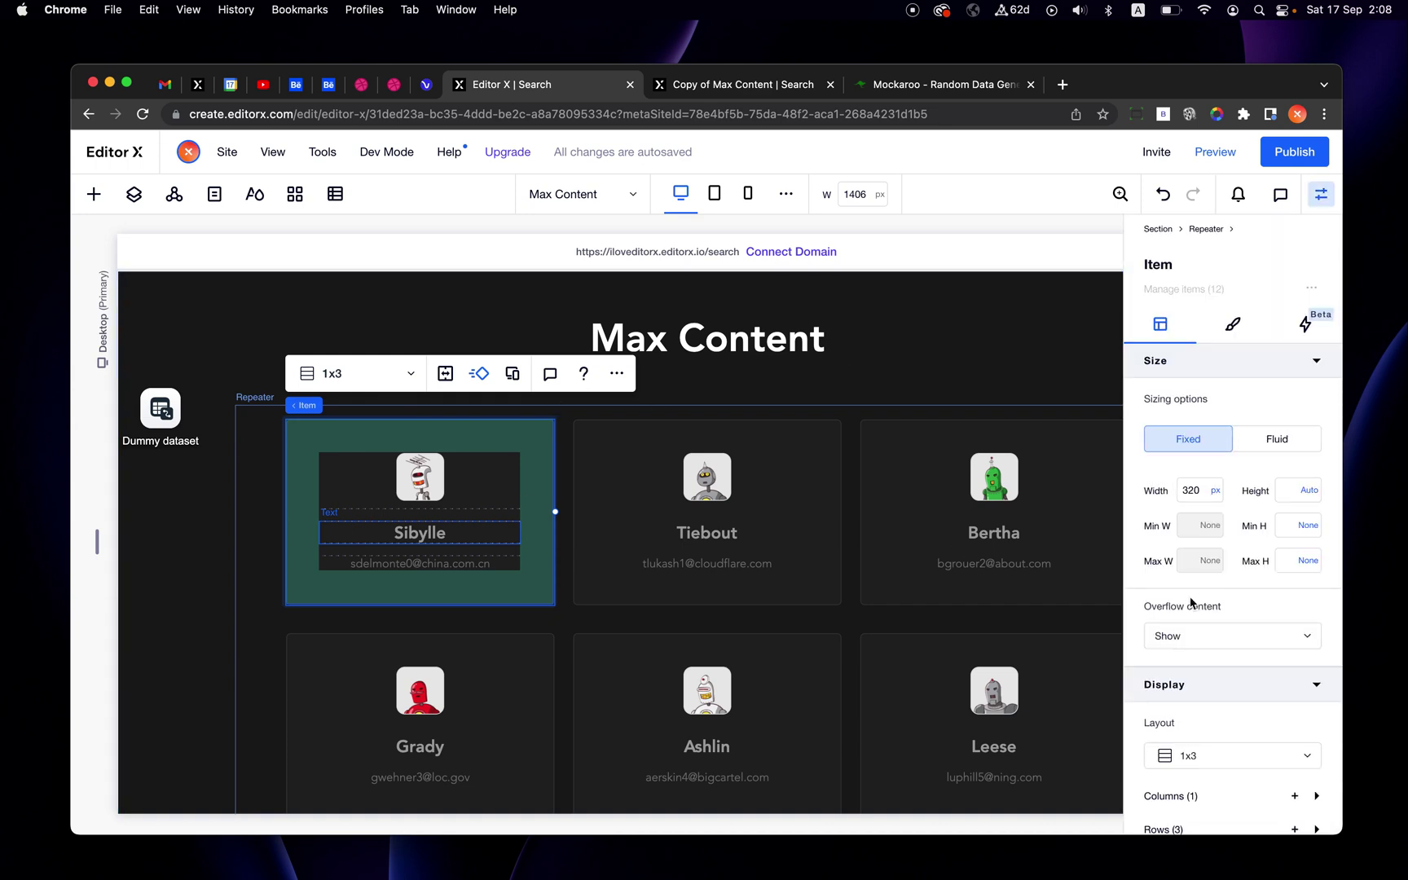
{"action": "scroll", "coordinate": [1223, 661], "scroll_direction": "down", "scroll_amount": 5}
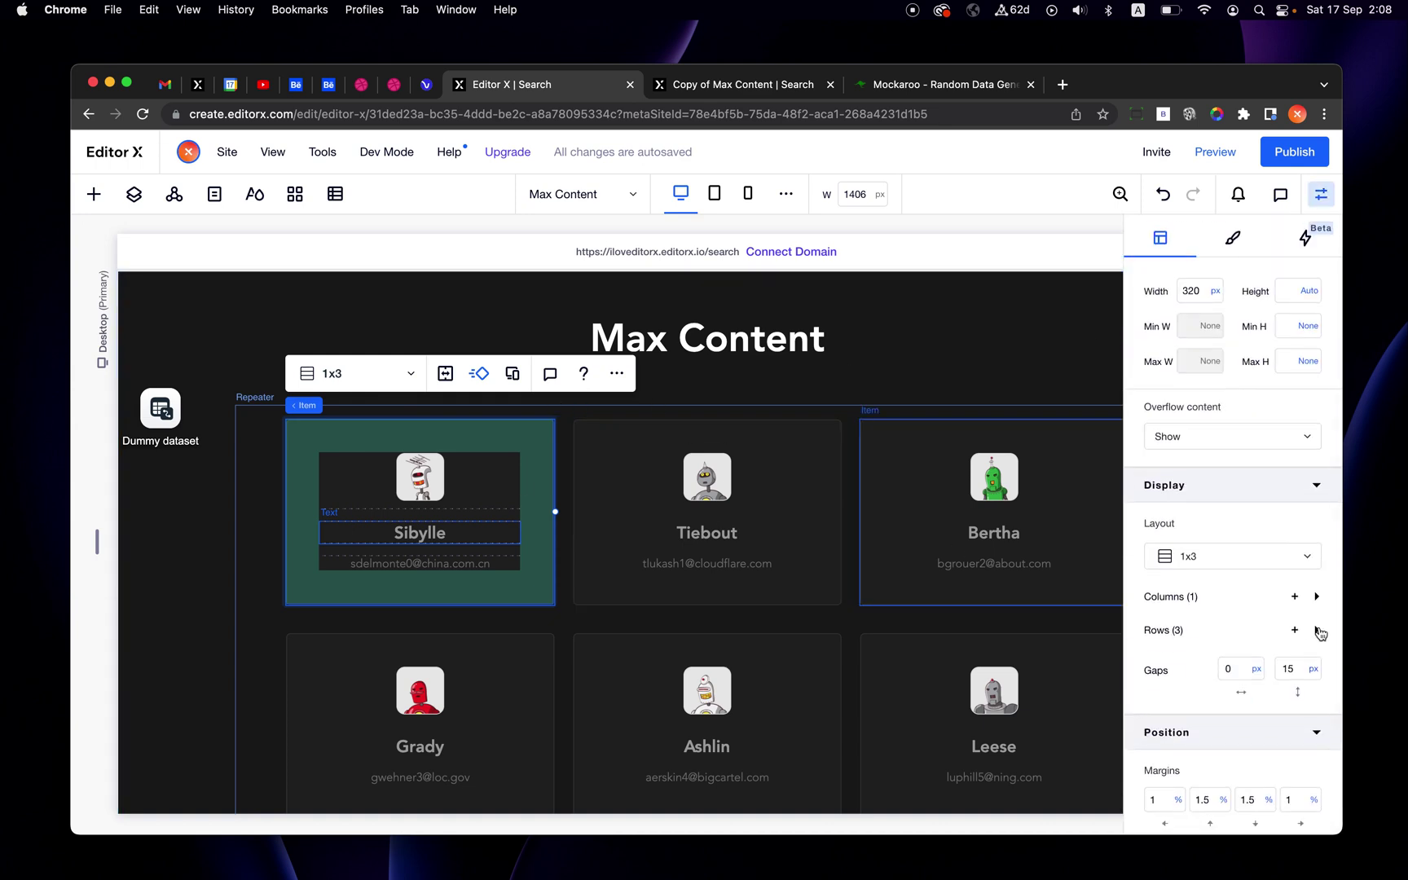
{"action": "left_click", "coordinate": [1316, 629]}
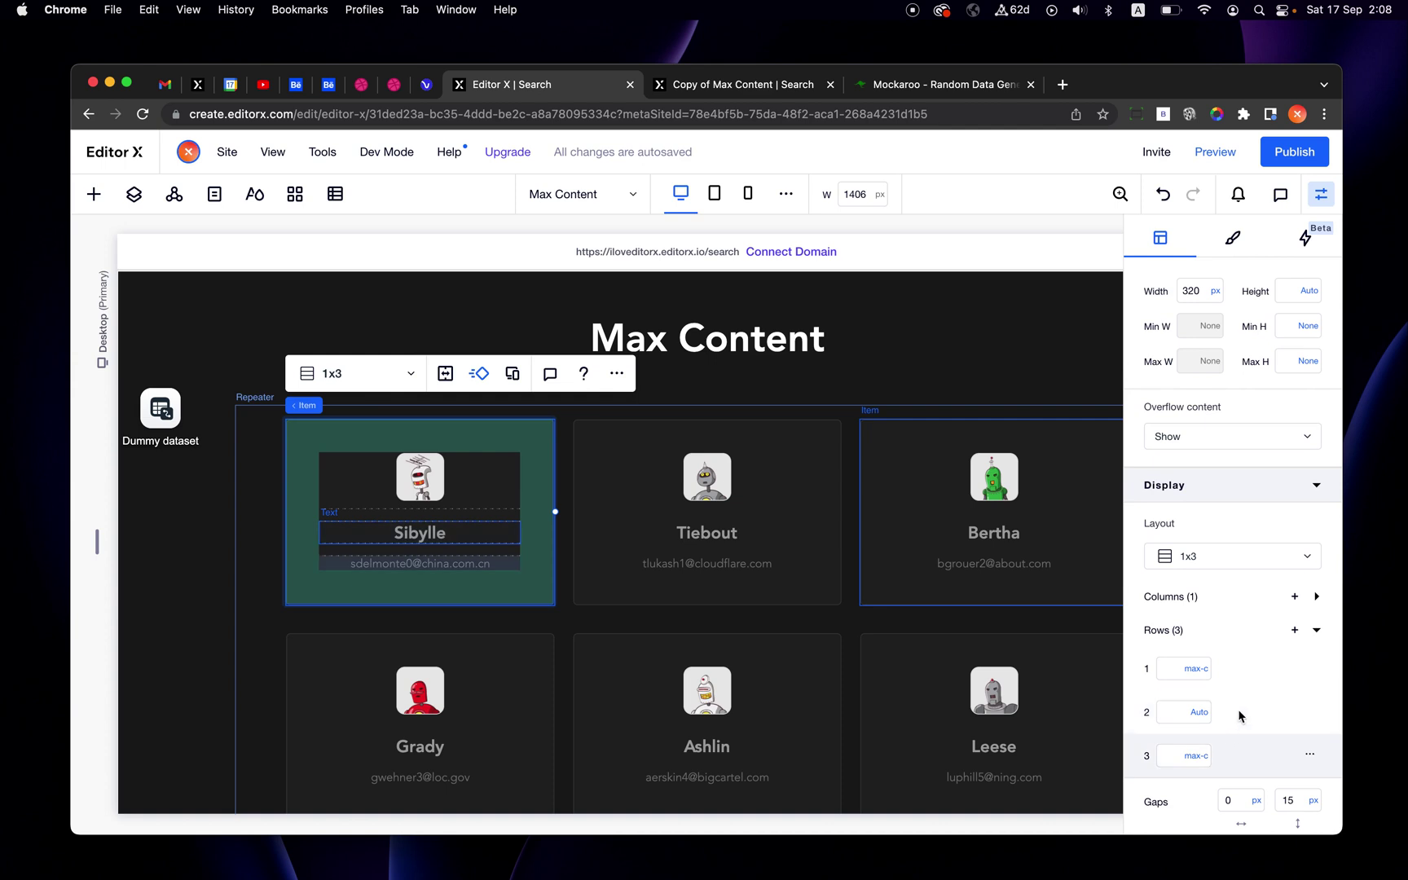
{"action": "left_click", "coordinate": [1321, 194]}
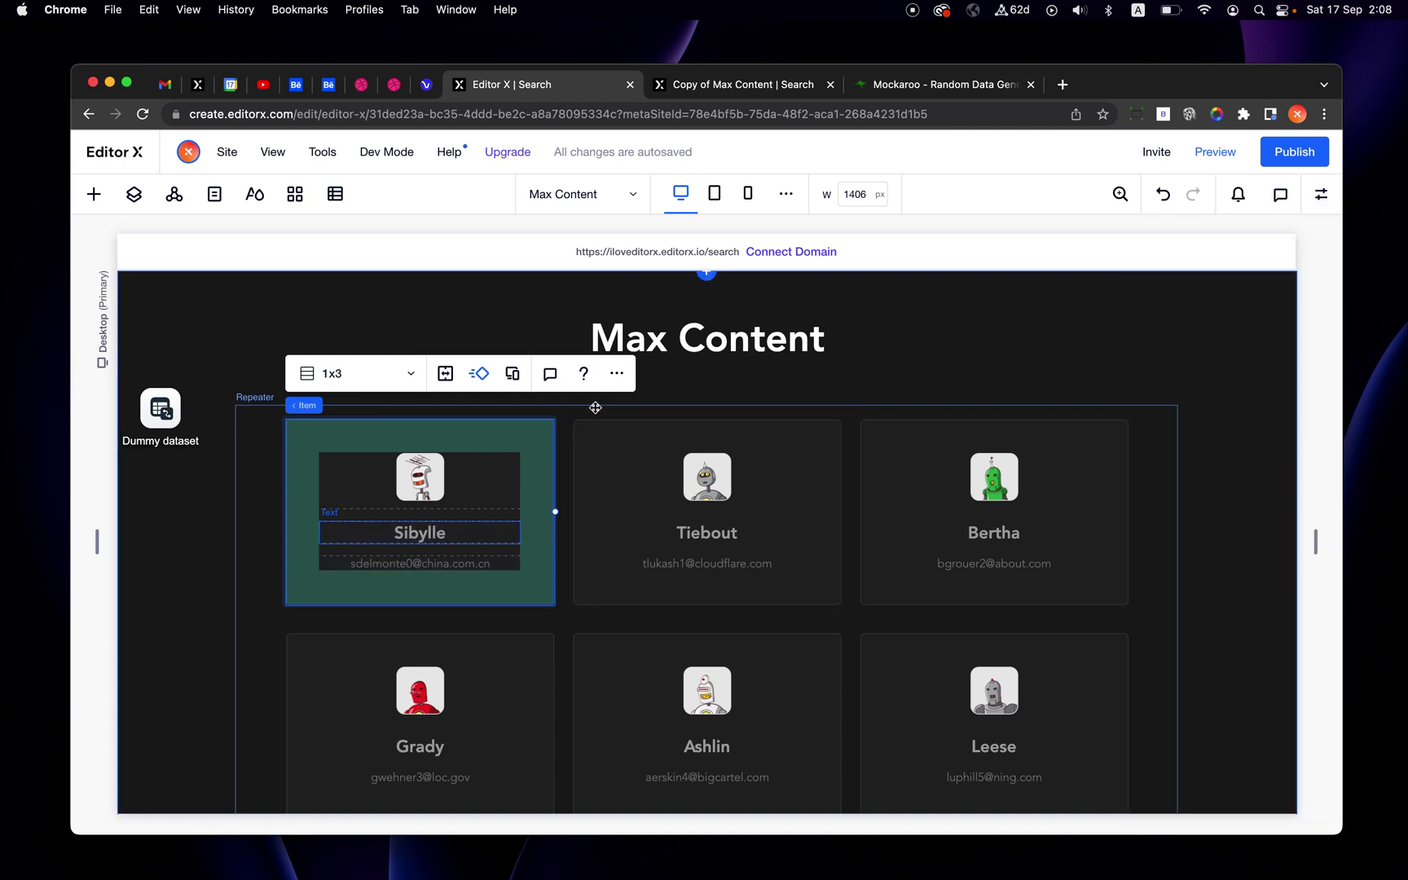
Step: Place the name text of the first repeater card in a container
{"action": "left_click", "coordinate": [413, 534]}
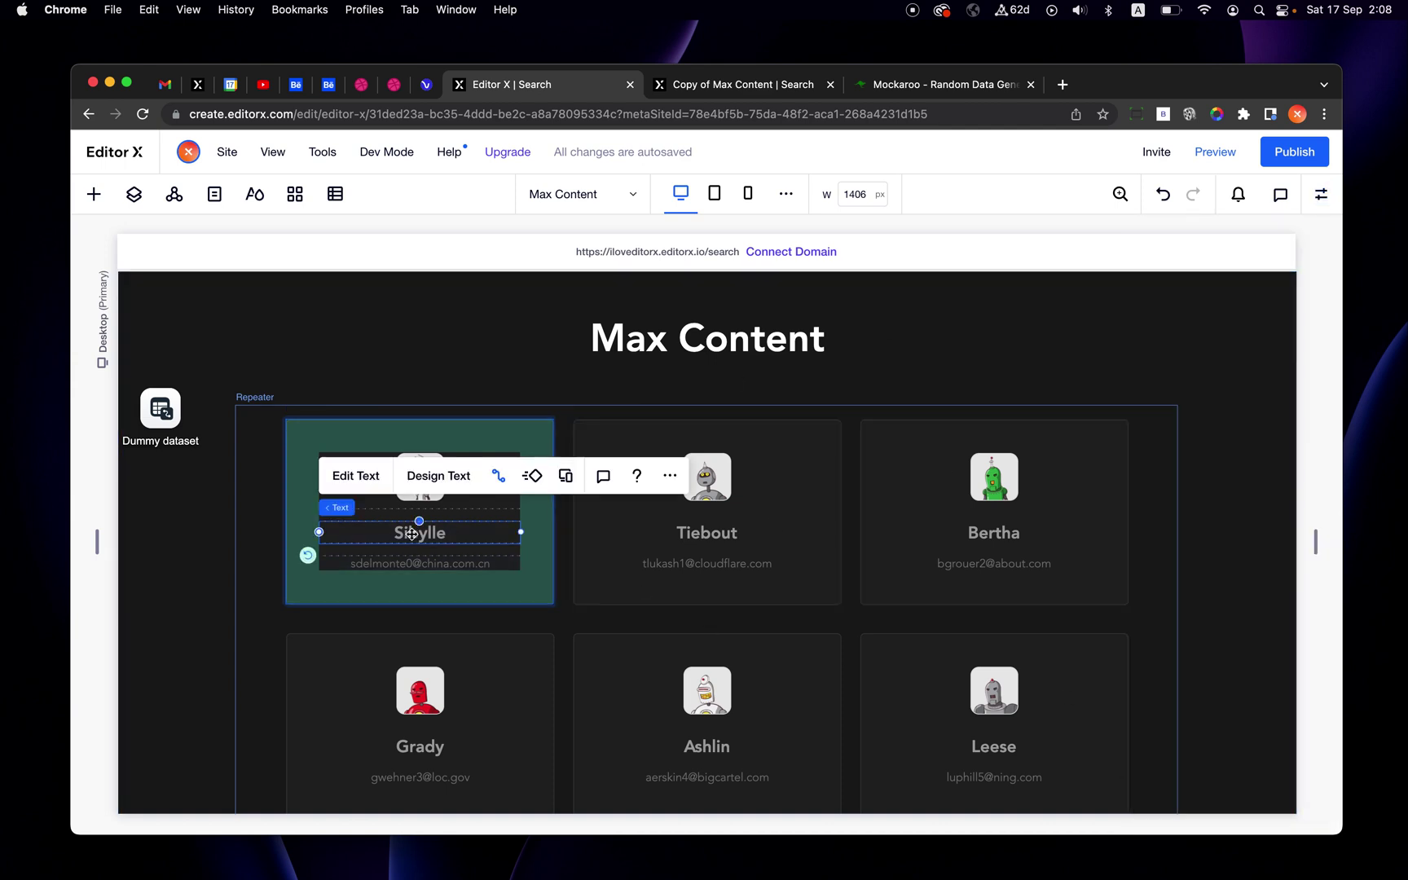
{"action": "right_click", "coordinate": [413, 533]}
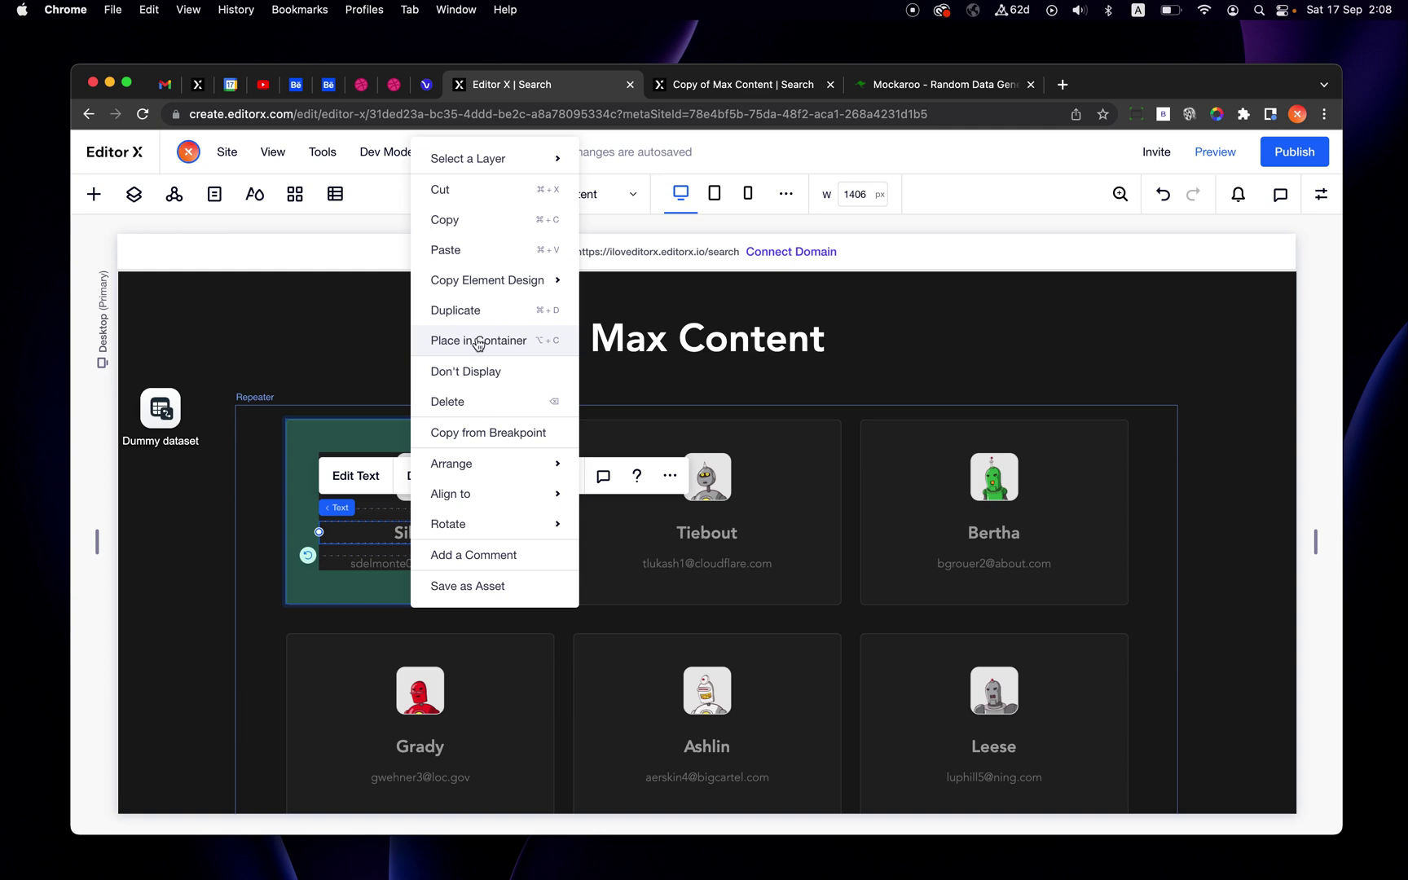
{"action": "left_click", "coordinate": [481, 344]}
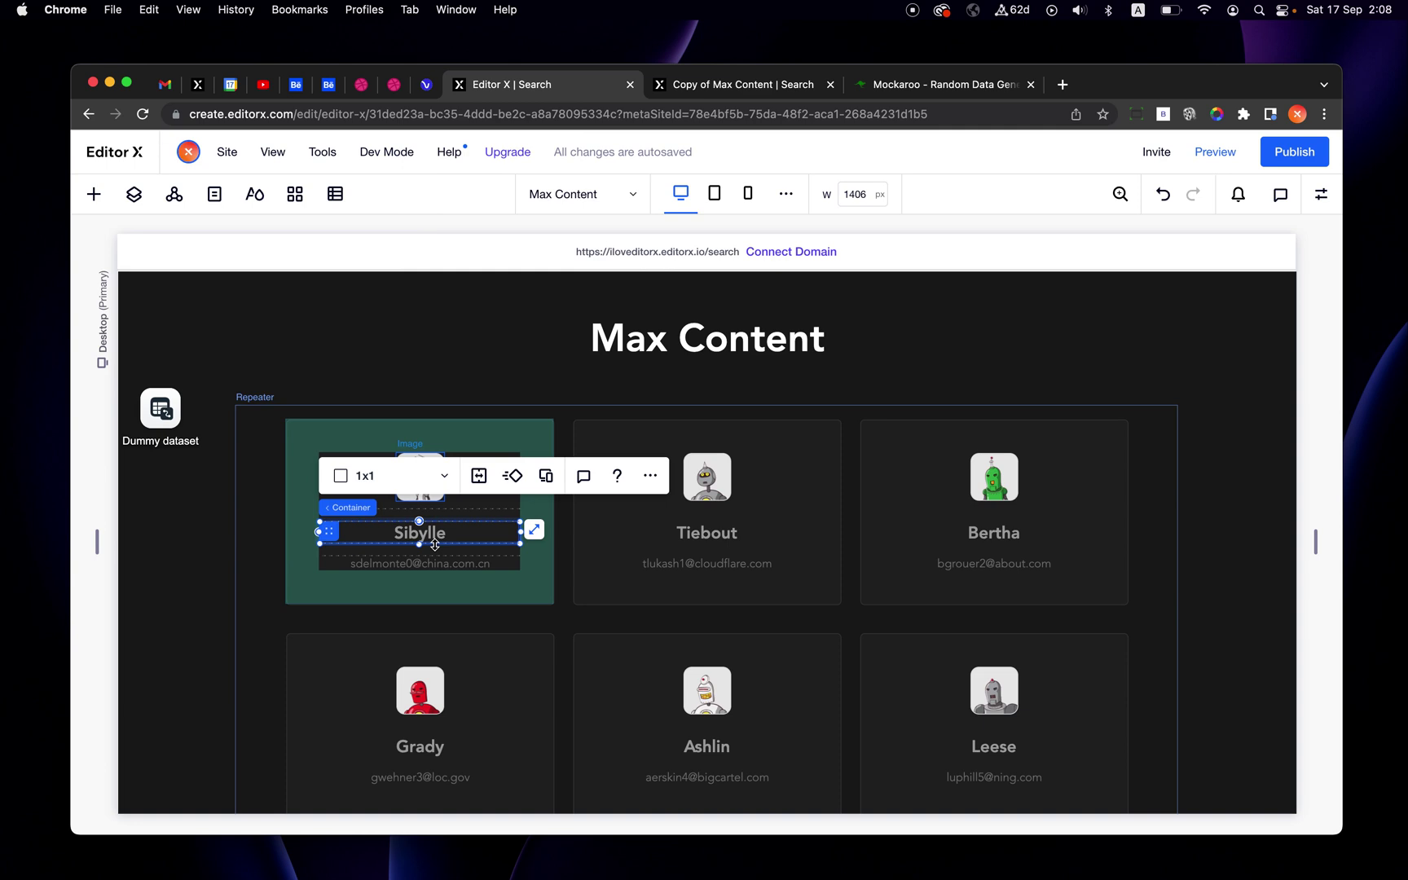
{"action": "scroll", "coordinate": [424, 544], "scroll_direction": "up", "scroll_amount": 3}
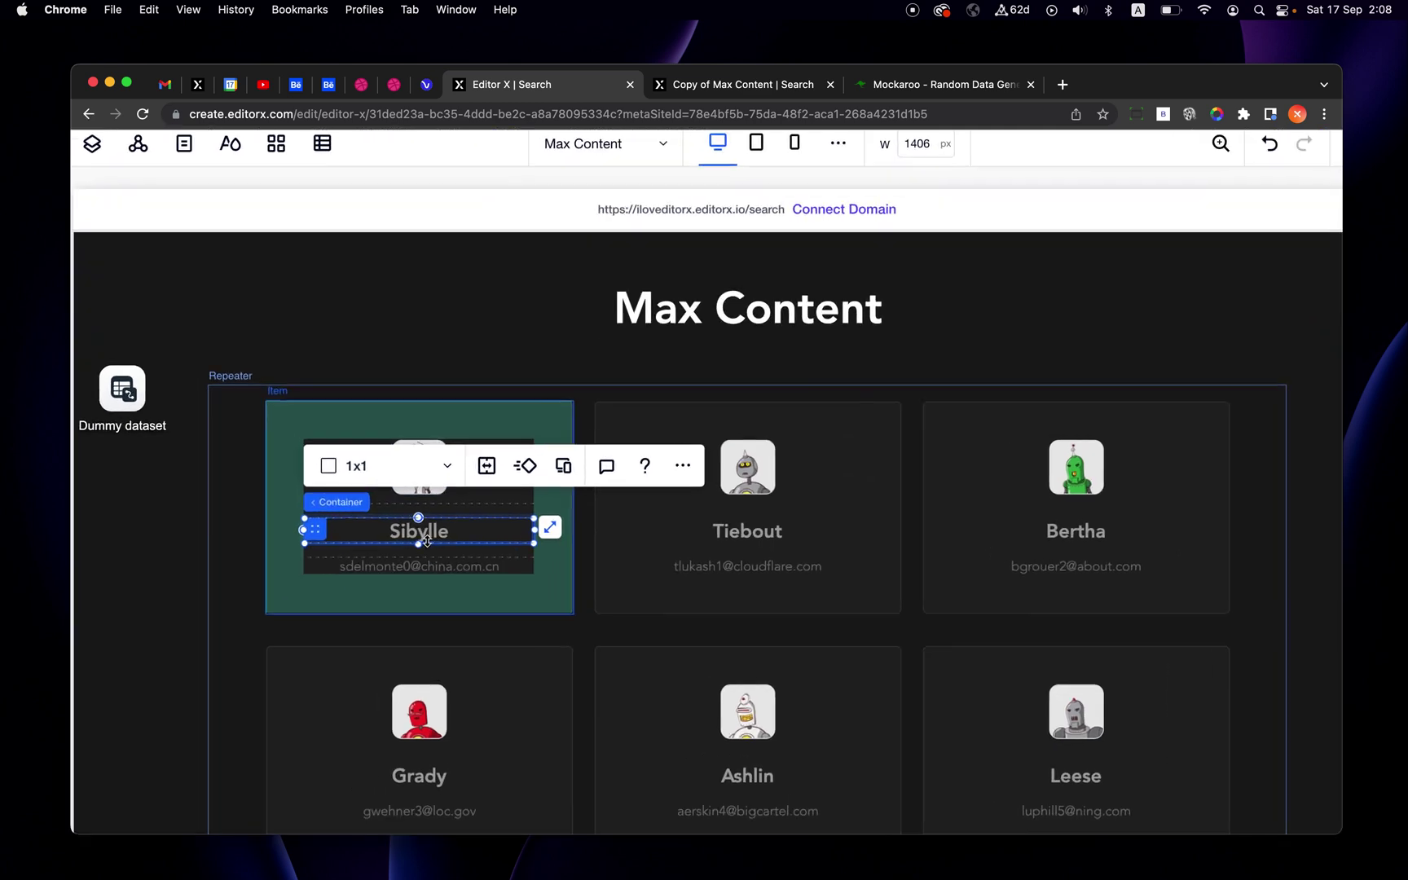
{"action": "scroll", "coordinate": [470, 505], "scroll_direction": "down", "scroll_amount": 3}
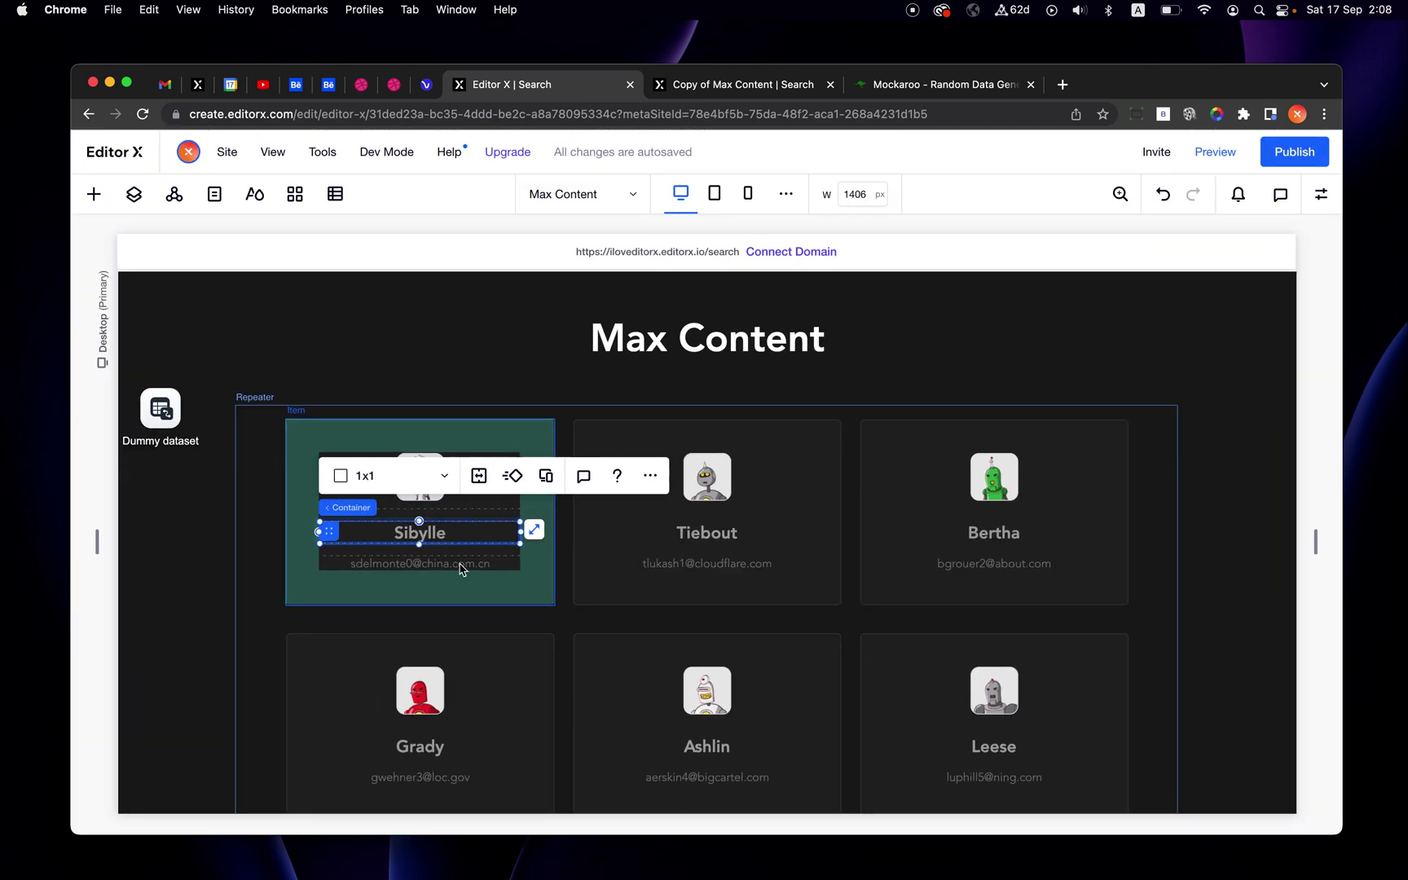
Step: Inspect in the layer structure how the name title is nested inside the new container of the first repeater item
{"action": "left_click", "coordinate": [130, 194]}
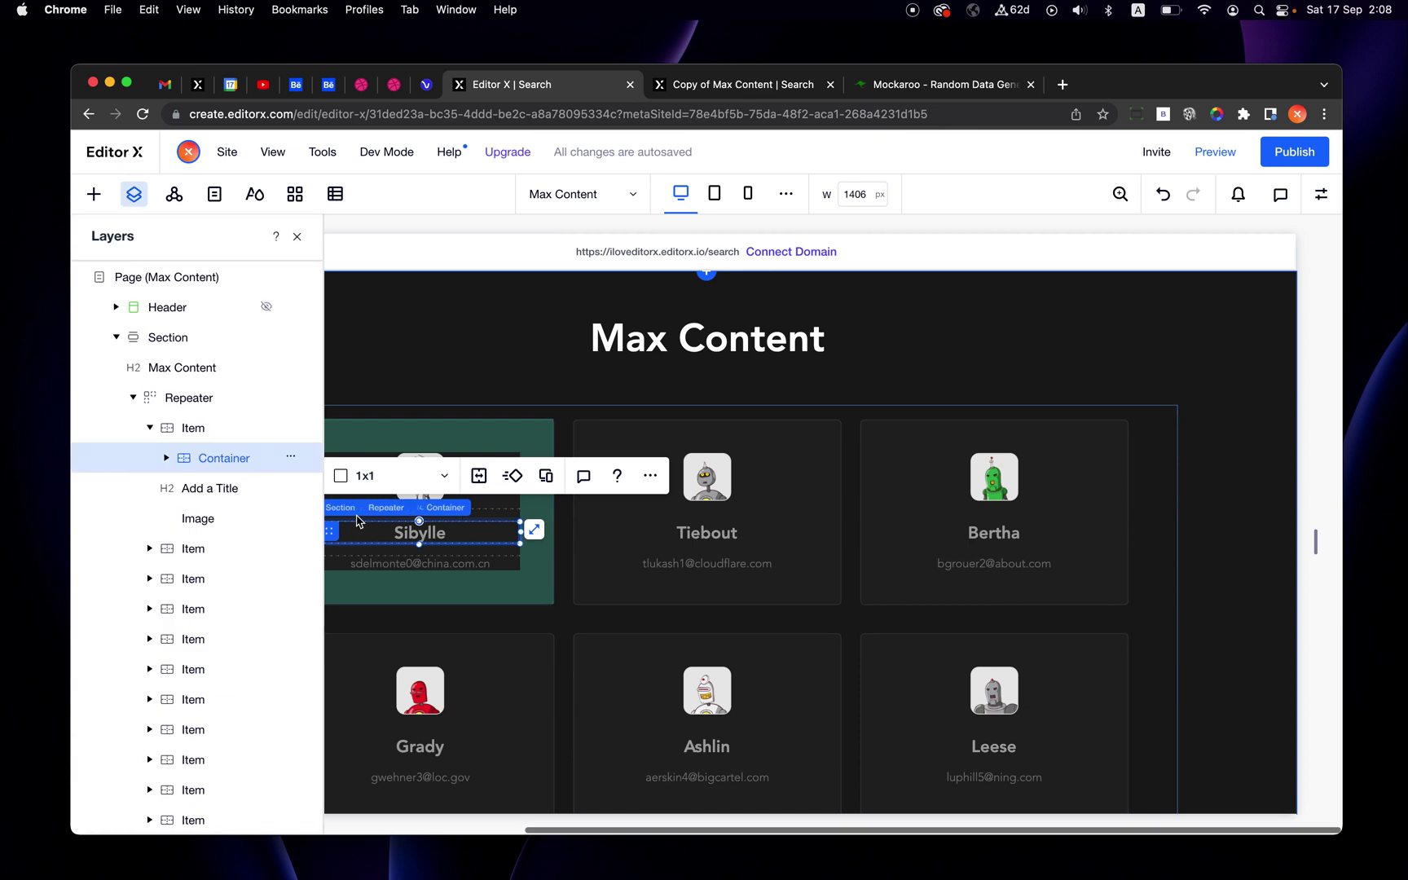
{"action": "left_click", "coordinate": [167, 458]}
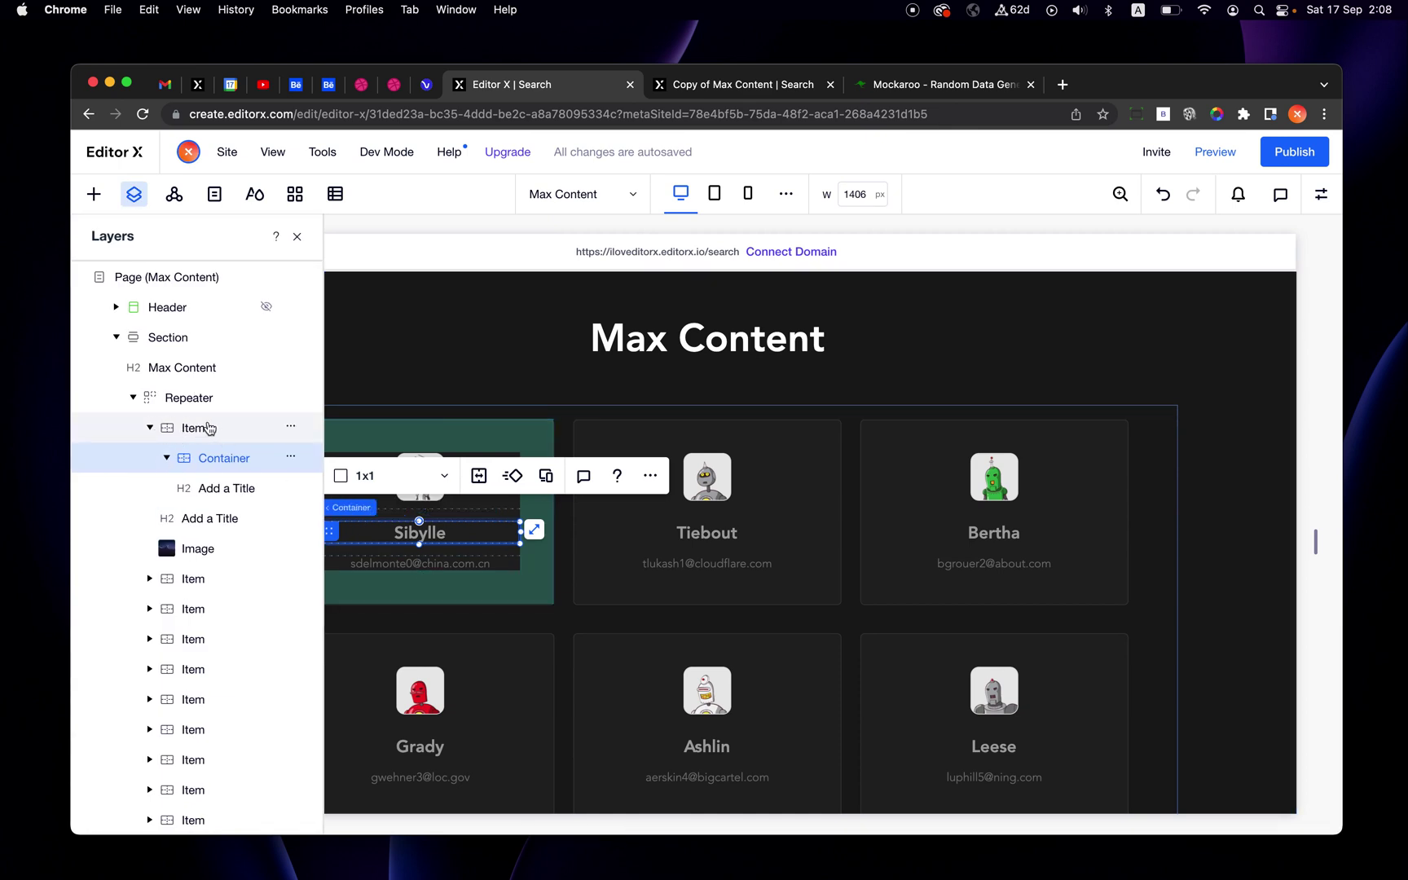
{"action": "left_click", "coordinate": [234, 492]}
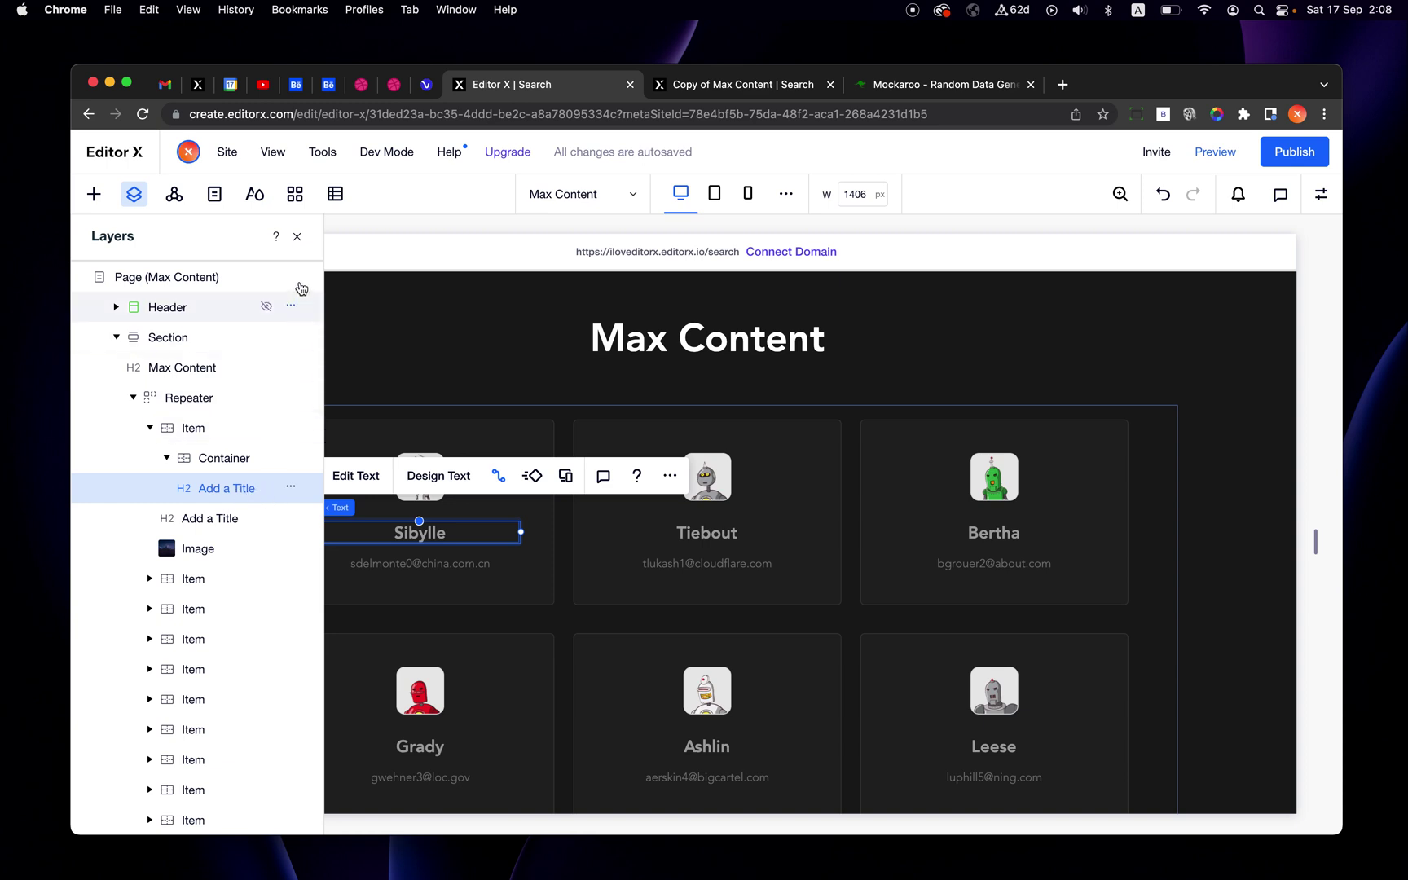
{"action": "left_click", "coordinate": [297, 237]}
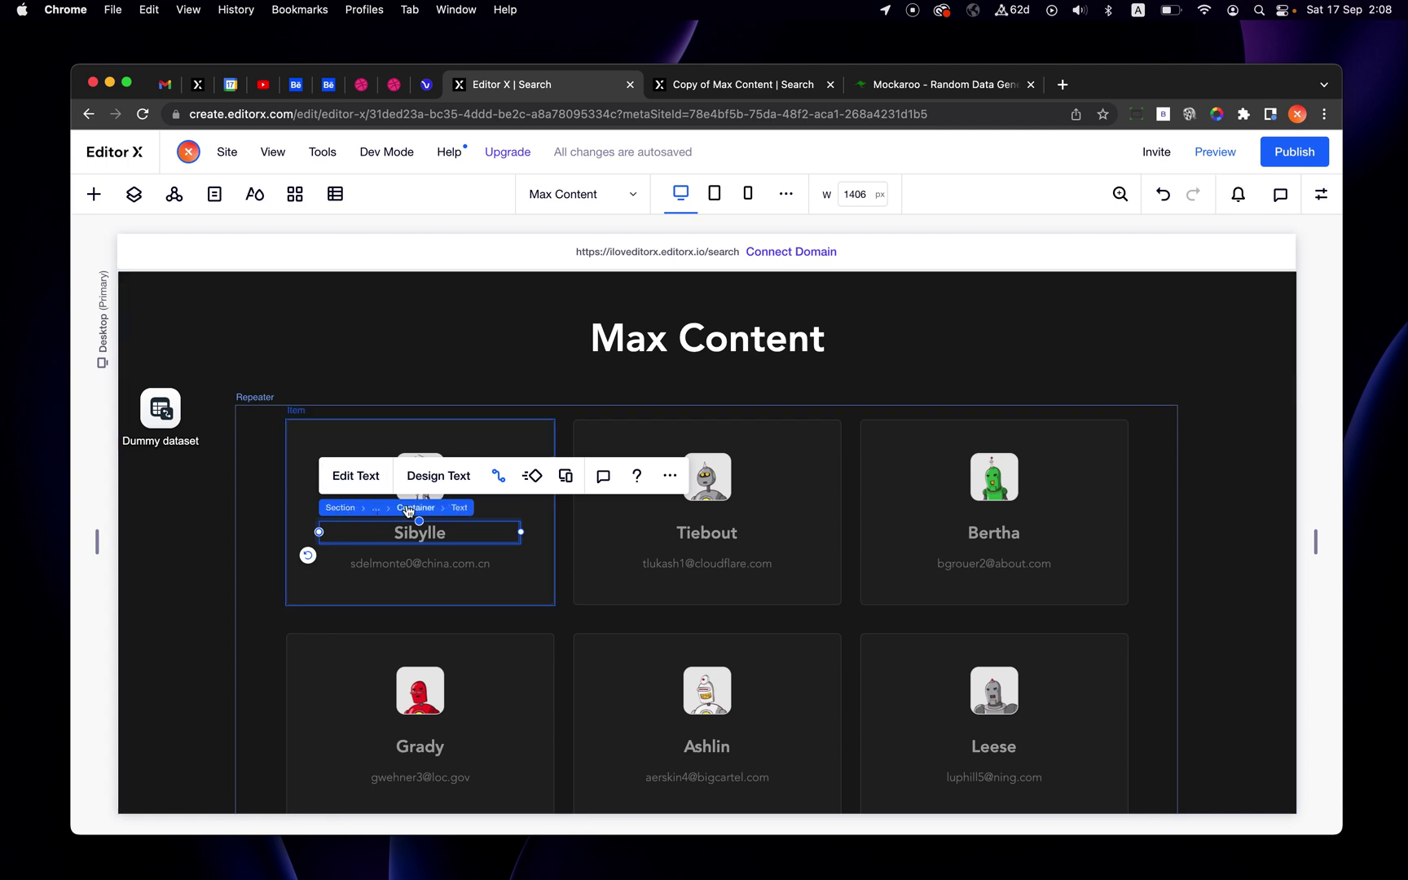
Step: Divide the container around the name text into a 2x1 grid and display its column sizes
{"action": "left_click", "coordinate": [409, 510]}
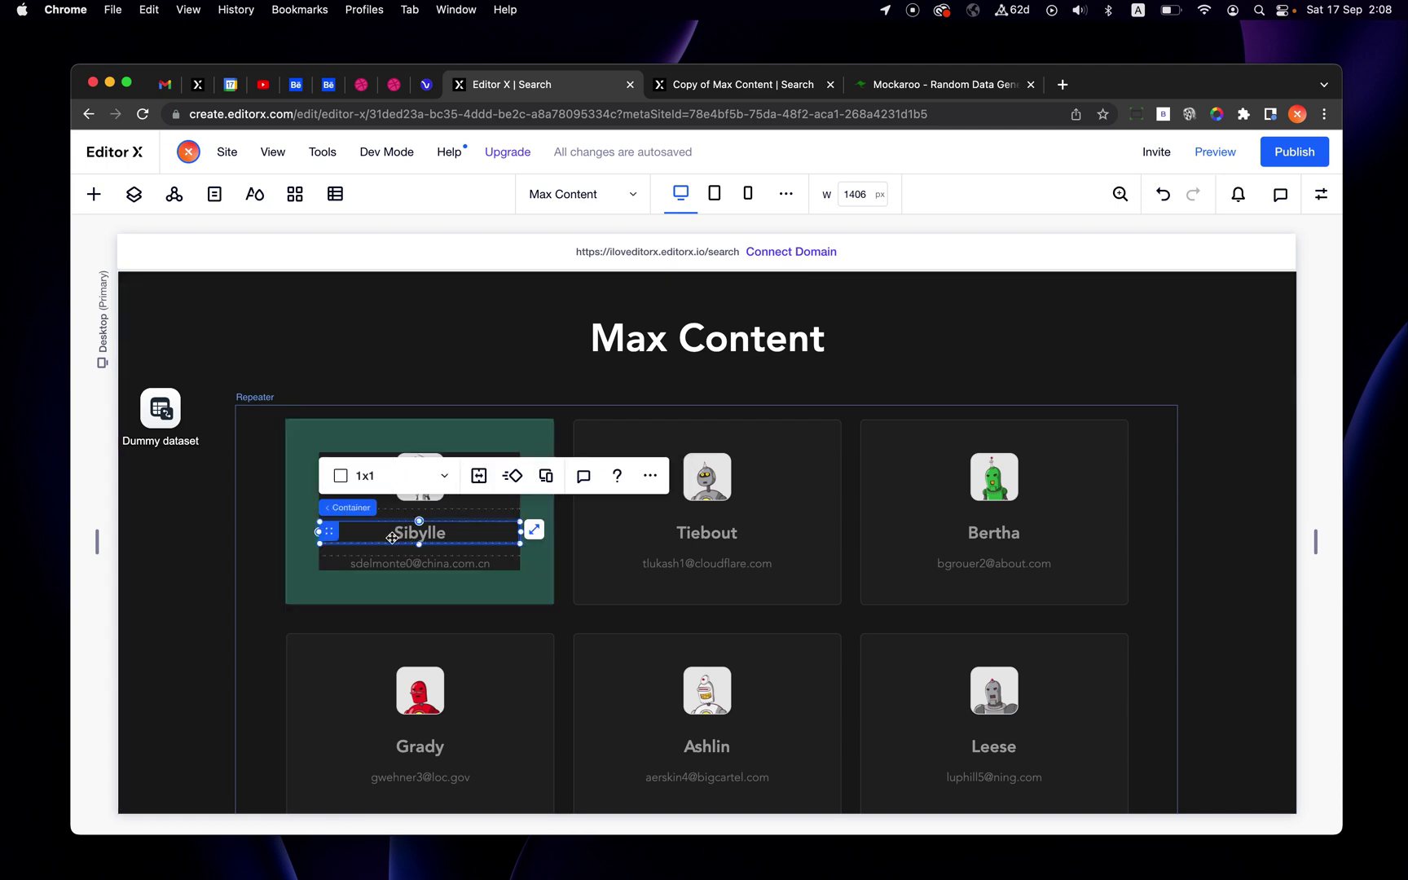
{"action": "left_click", "coordinate": [399, 479]}
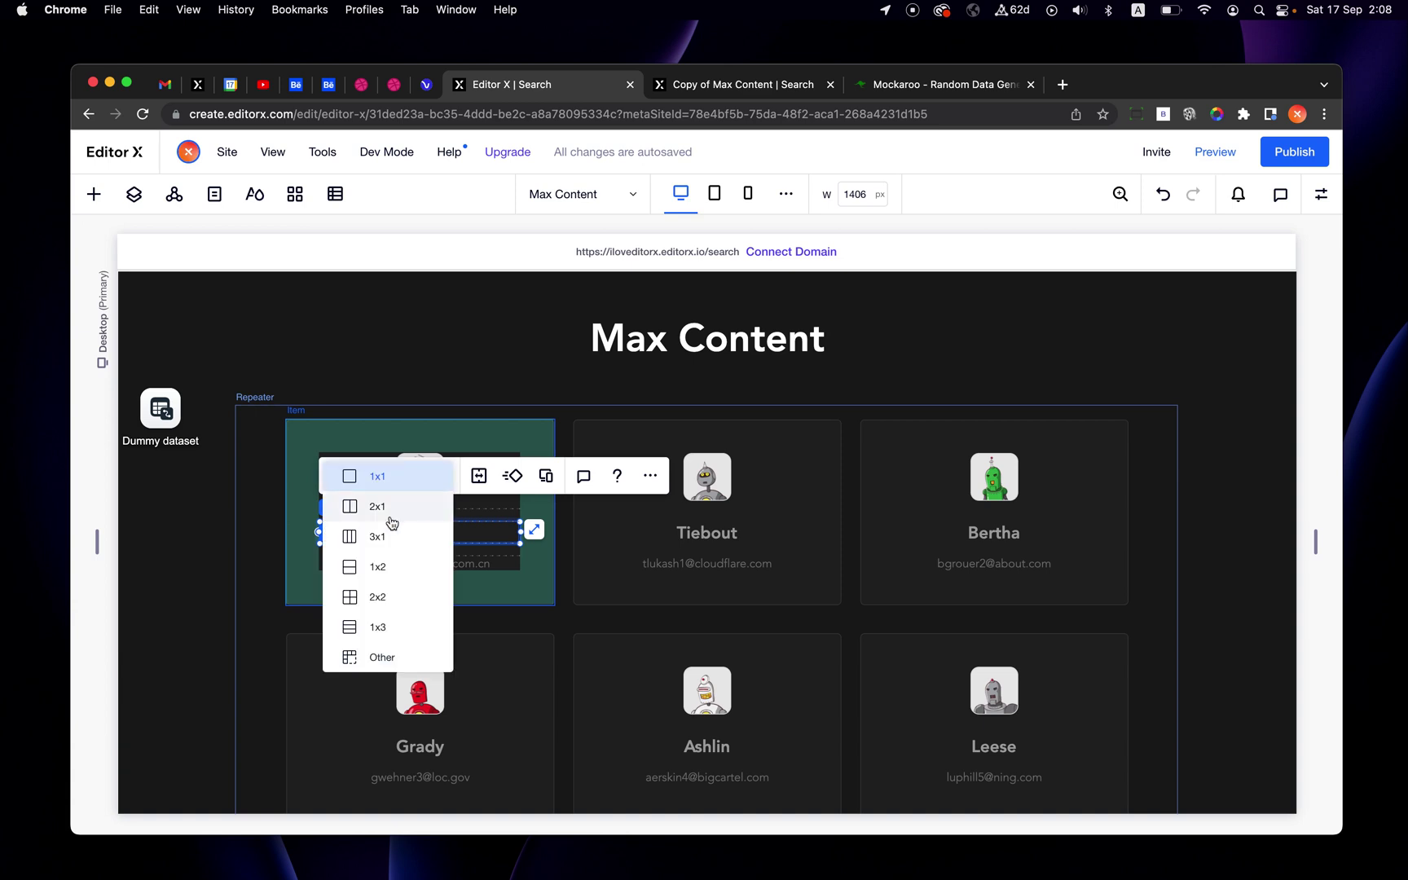
{"action": "left_click", "coordinate": [350, 508]}
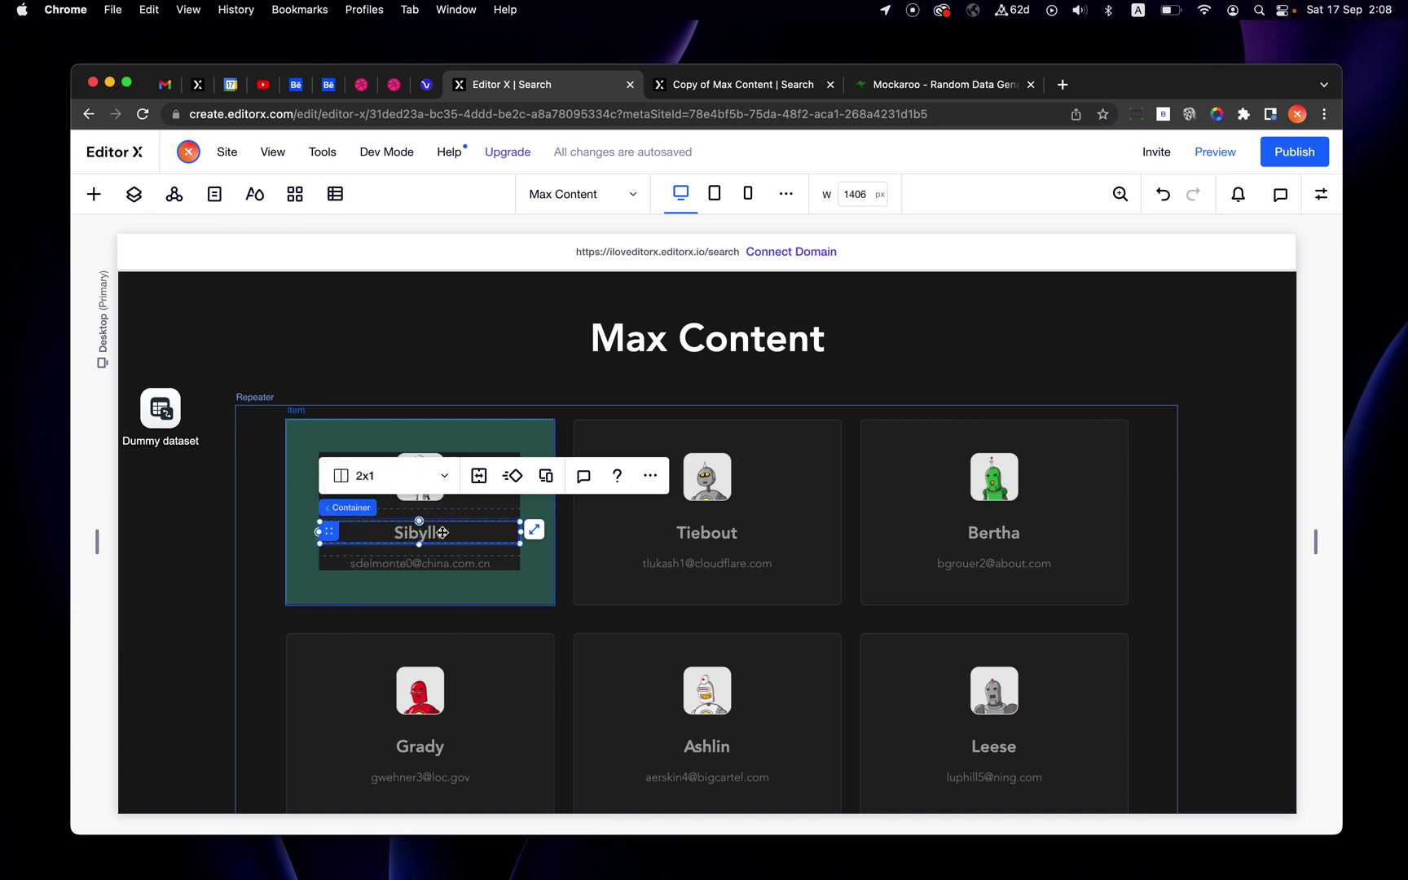
{"action": "left_click", "coordinate": [1319, 200]}
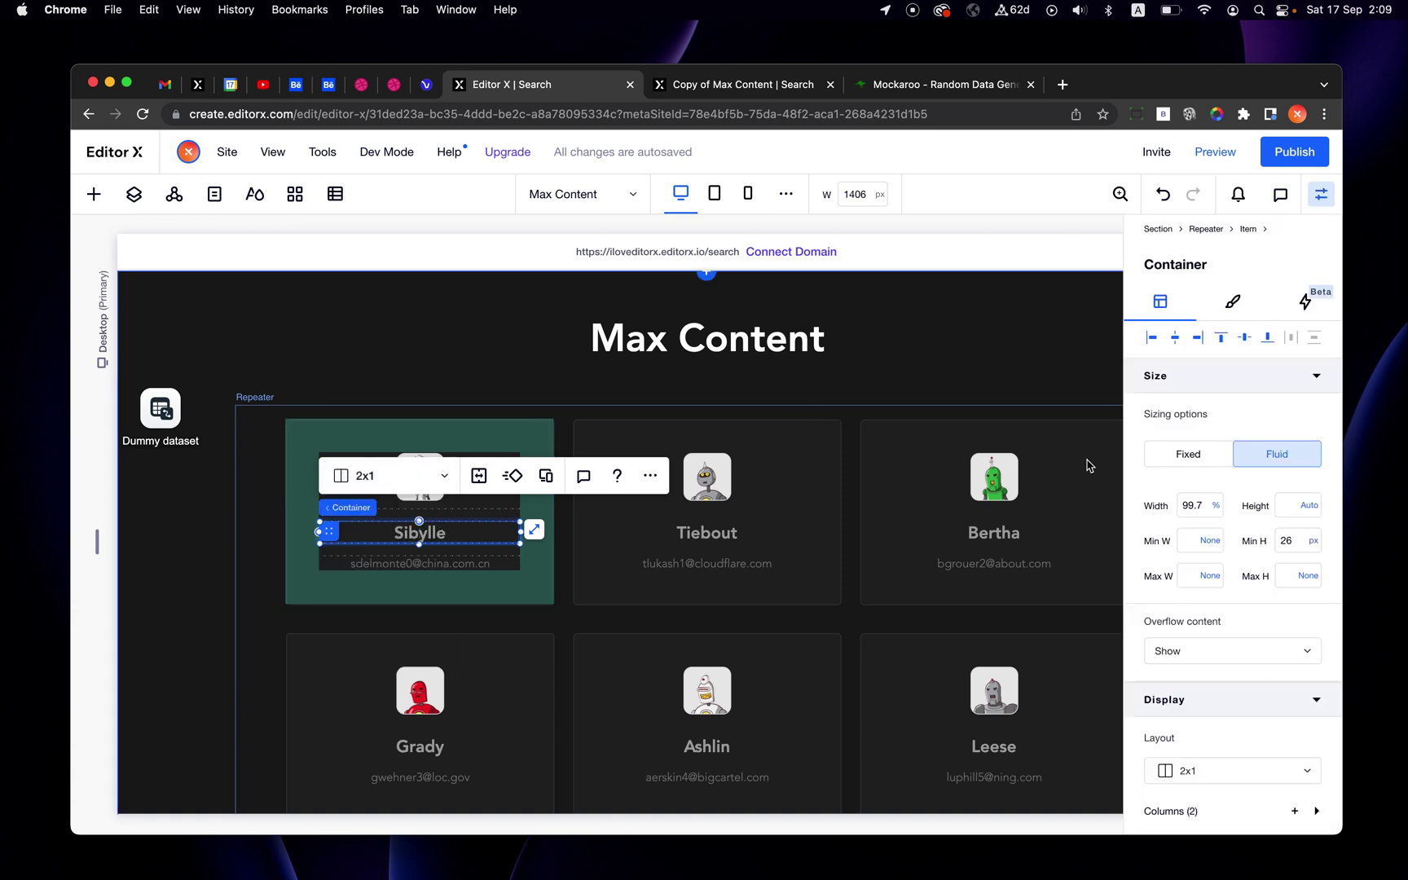
{"action": "scroll", "coordinate": [1185, 591], "scroll_direction": "down", "scroll_amount": 2}
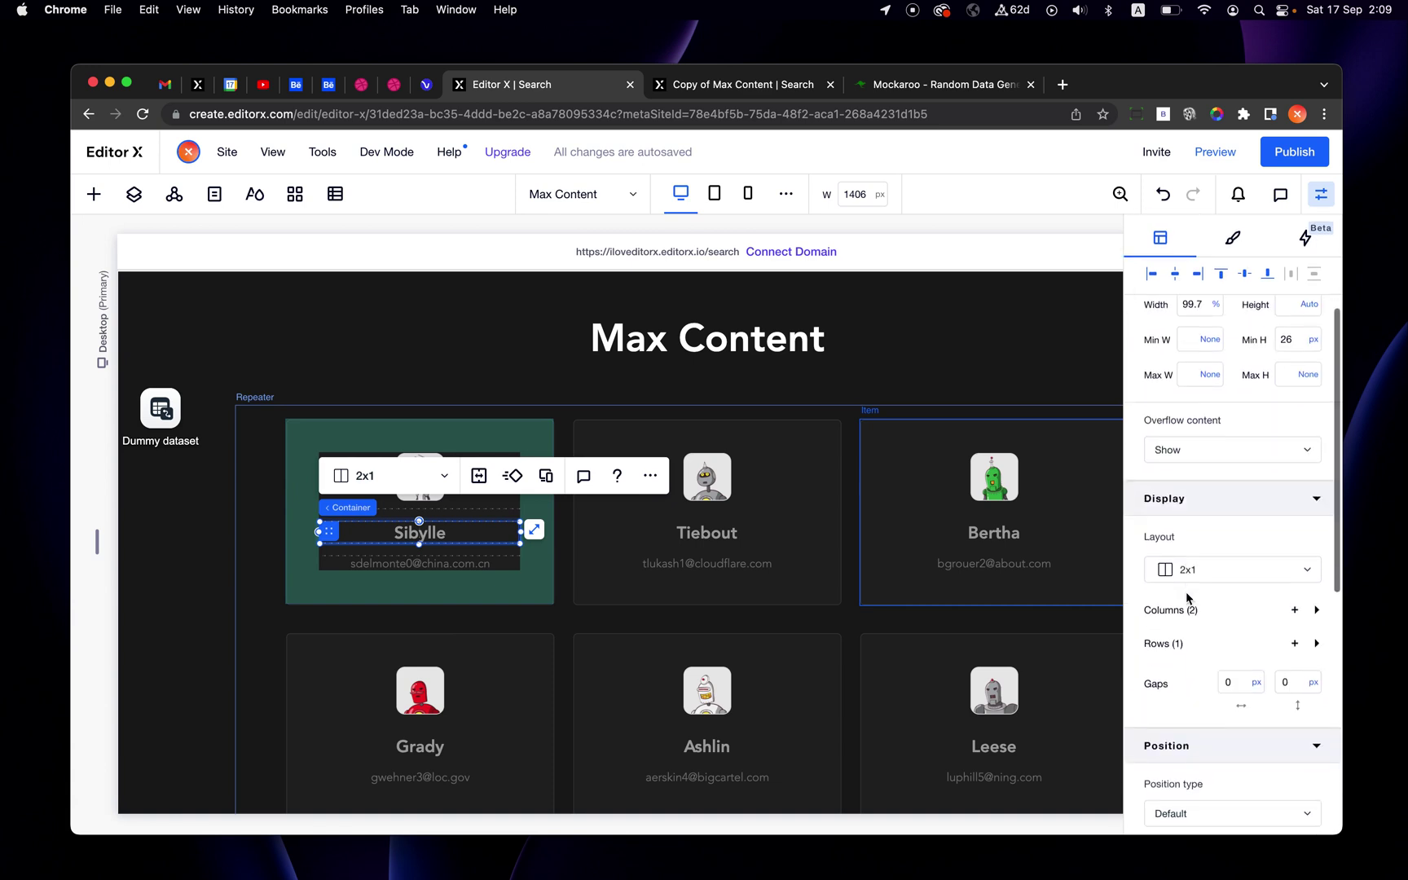
{"action": "left_click", "coordinate": [1315, 607]}
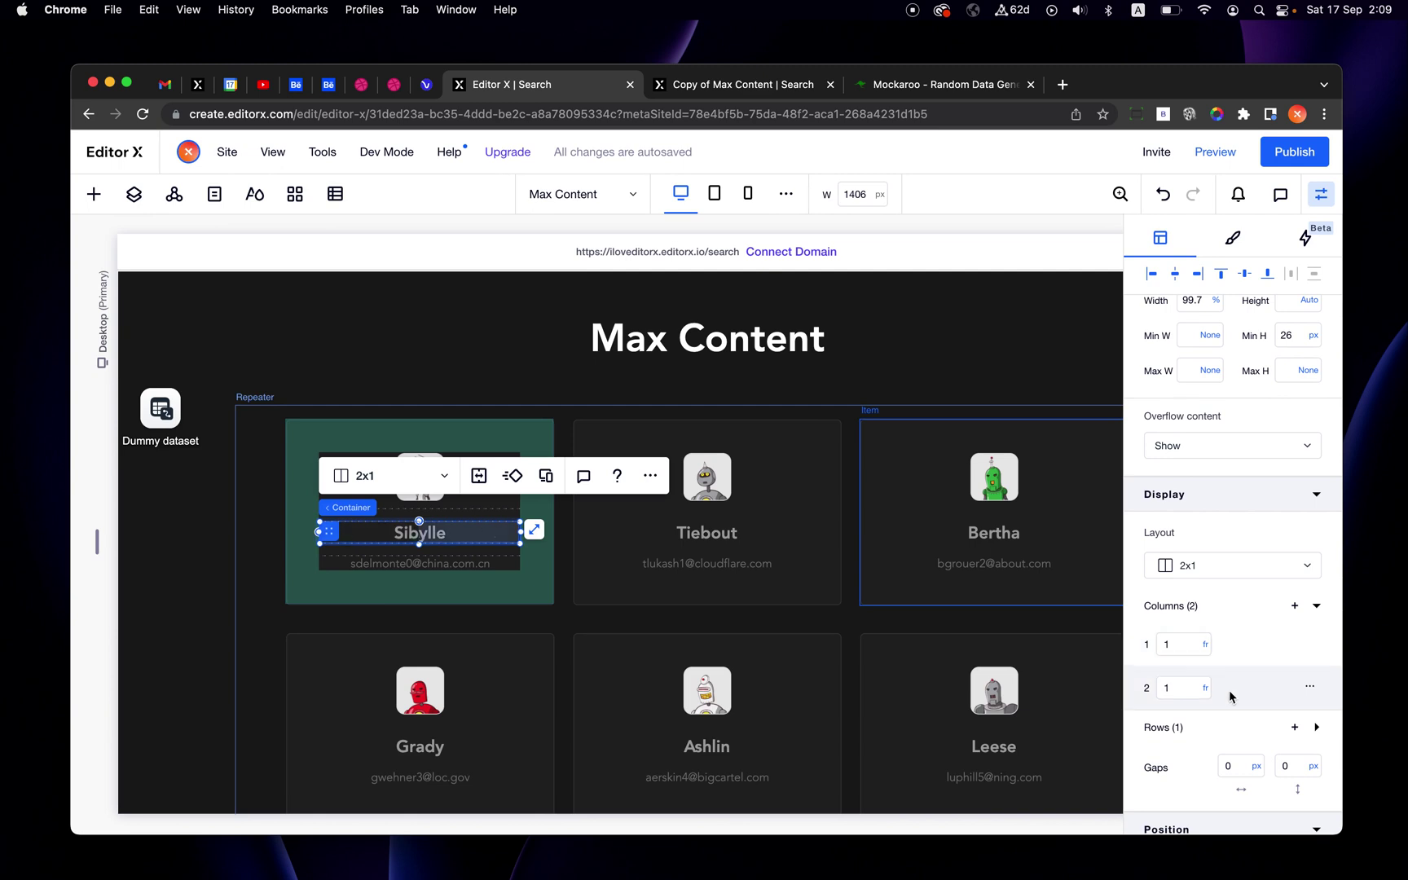
Step: Place the name text of the first repeater card in the first column cell of its 2x1 container
{"action": "left_click", "coordinate": [396, 534]}
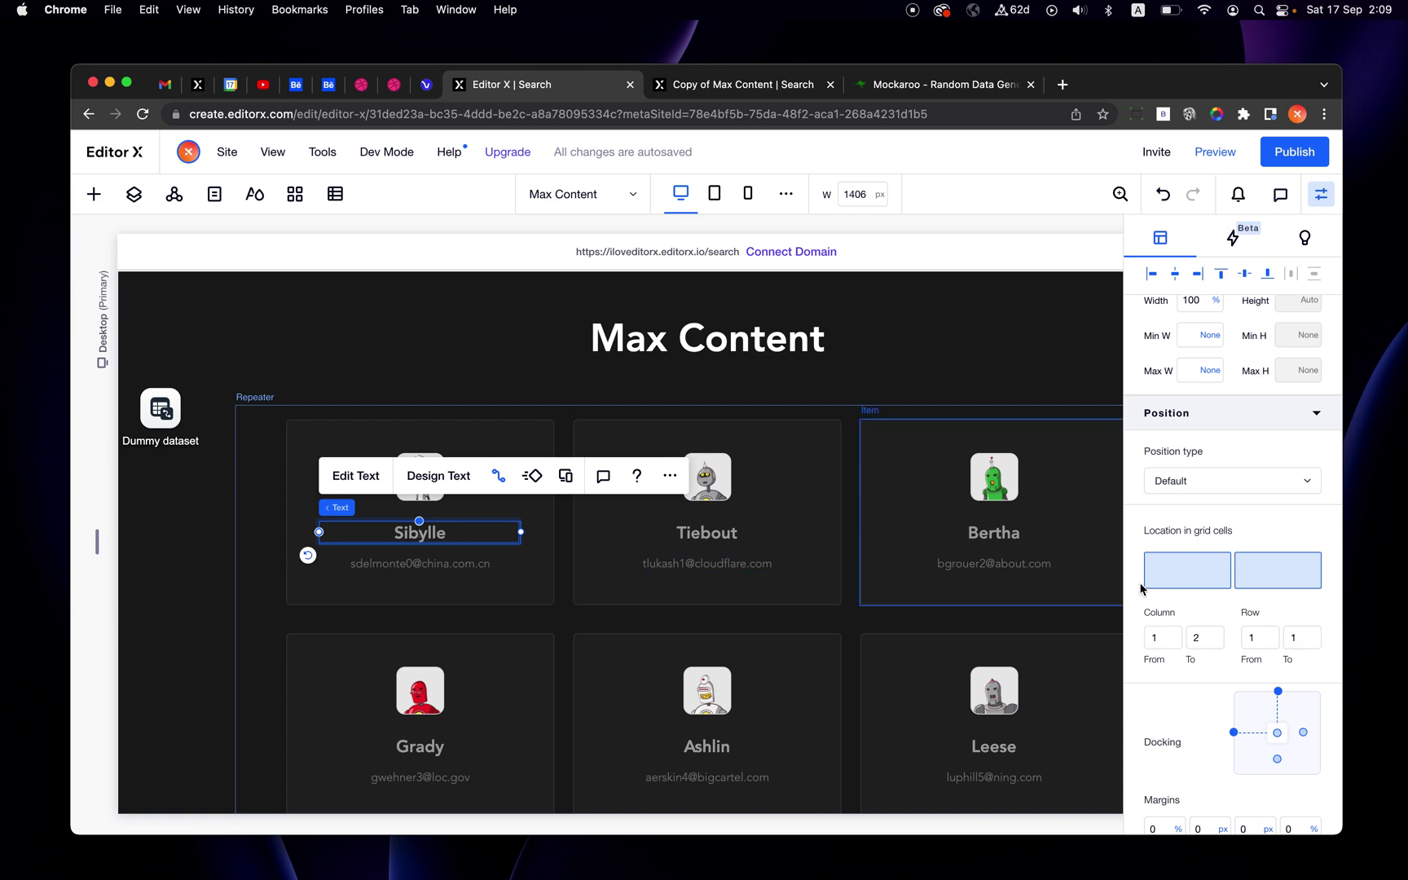
{"action": "left_click", "coordinate": [1191, 587]}
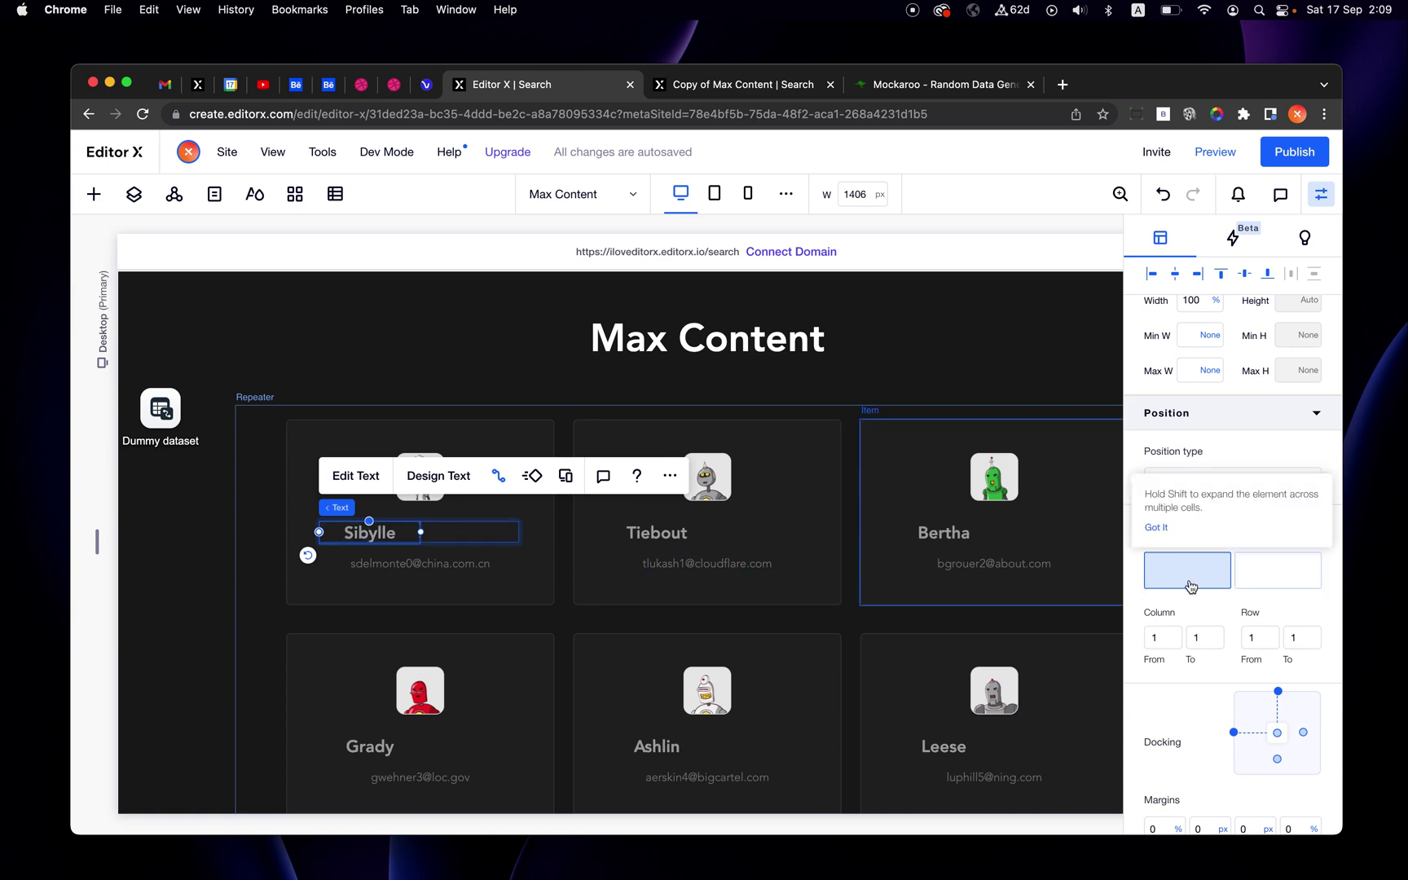
{"action": "scroll", "coordinate": [1168, 480], "scroll_direction": "up", "scroll_amount": 3}
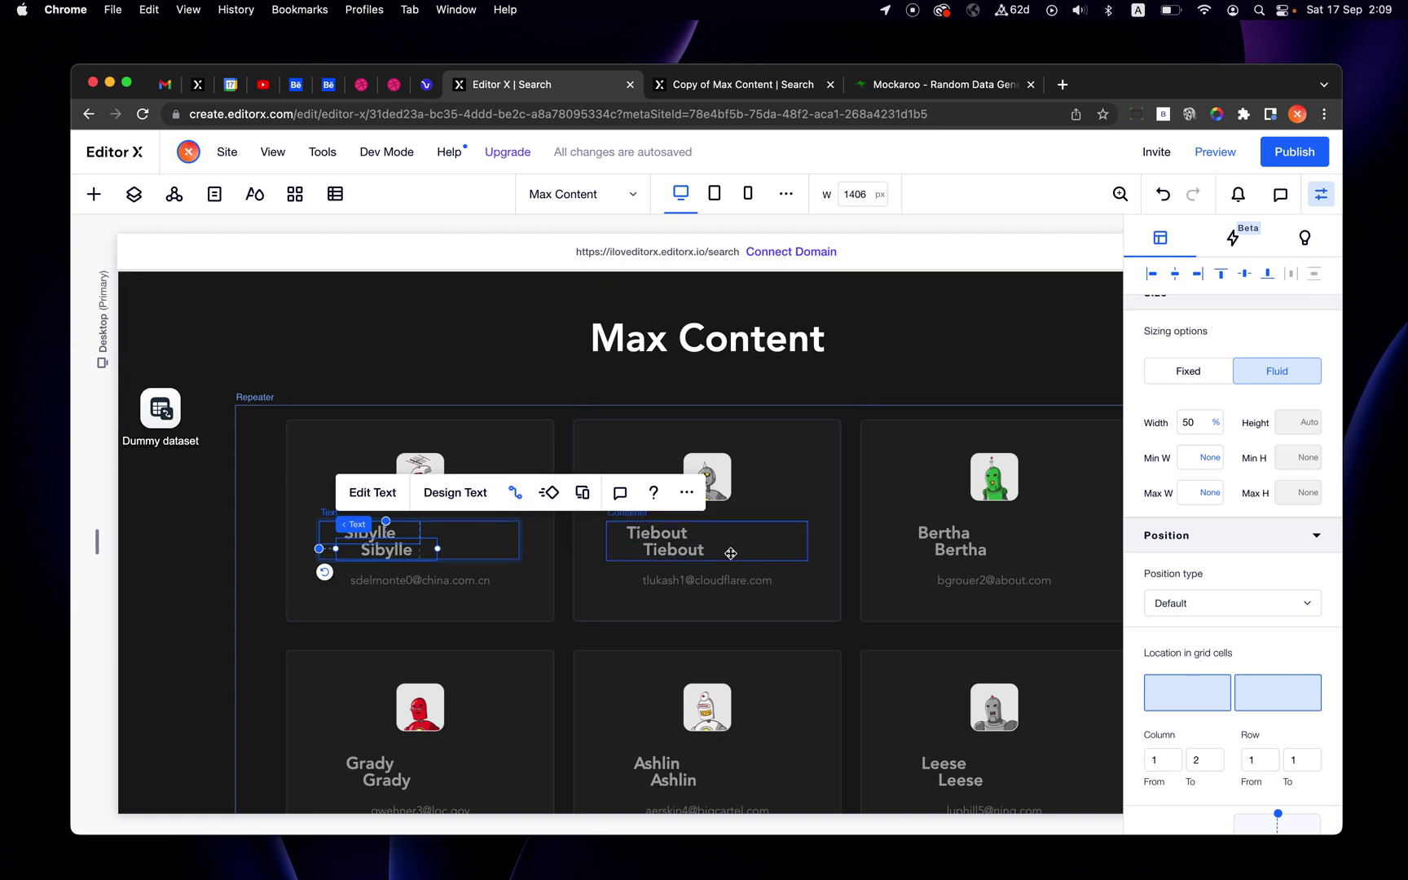
Step: Place the duplicated name text in the container's second column cell and set its width to 100%
{"action": "left_click", "coordinate": [1278, 699]}
{"action": "left_click", "coordinate": [1208, 426]}
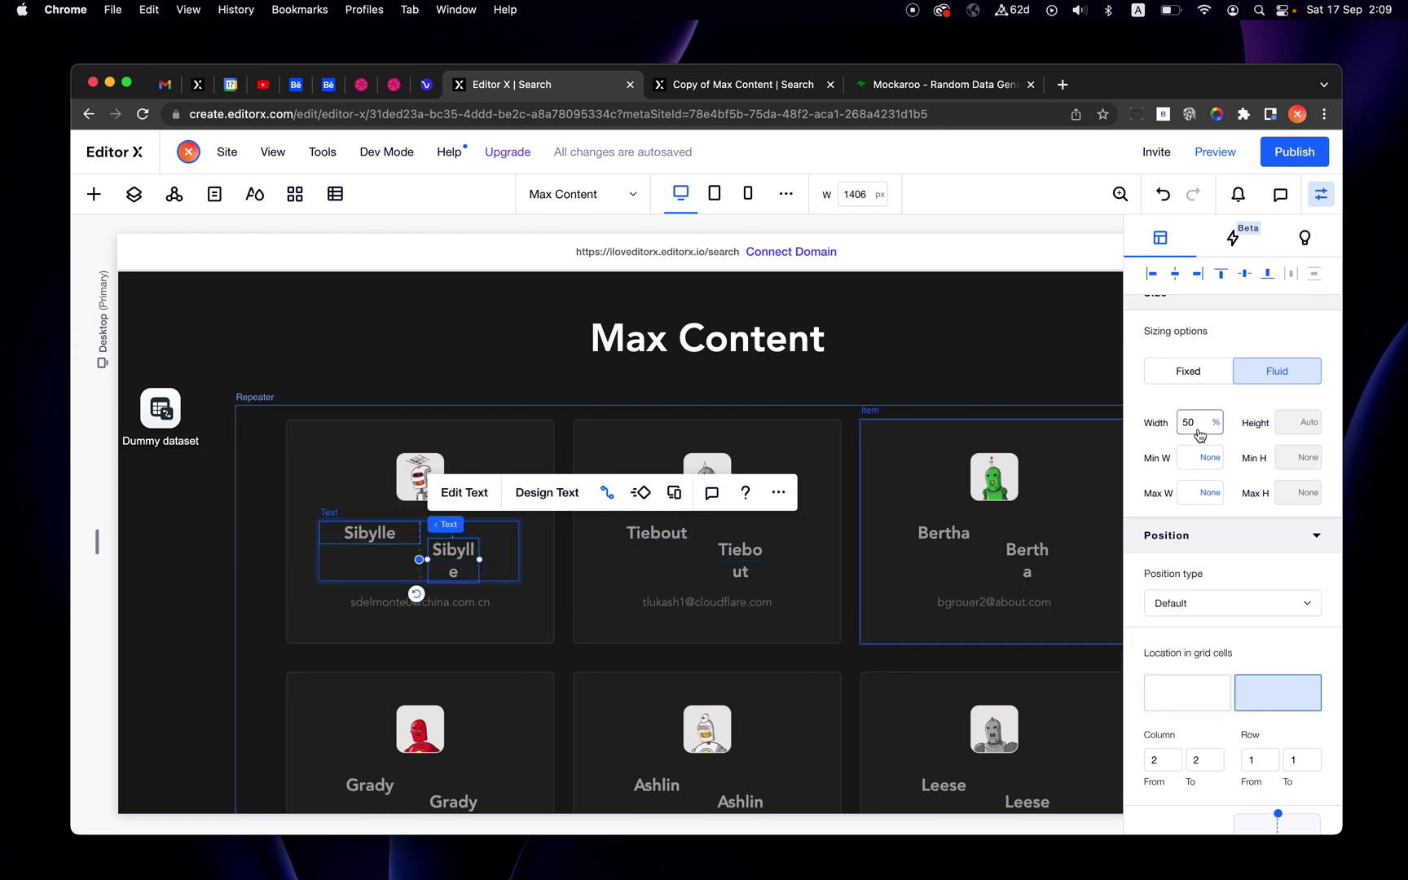
{"action": "key", "text": "Return"}
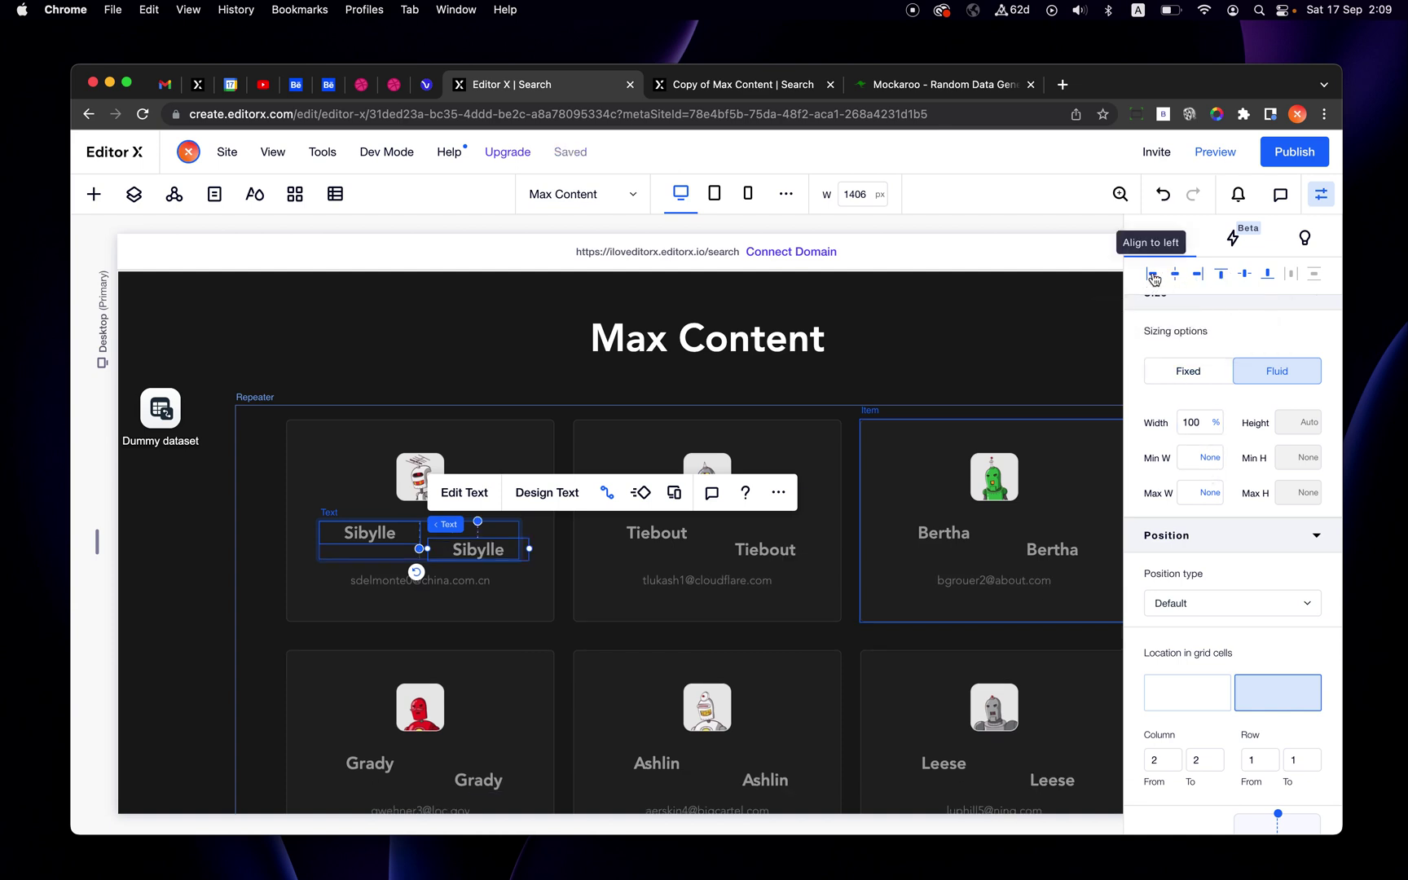
Step: Align the second name text to the left edge of its cell and dock it to the top
{"action": "left_click", "coordinate": [1151, 277]}
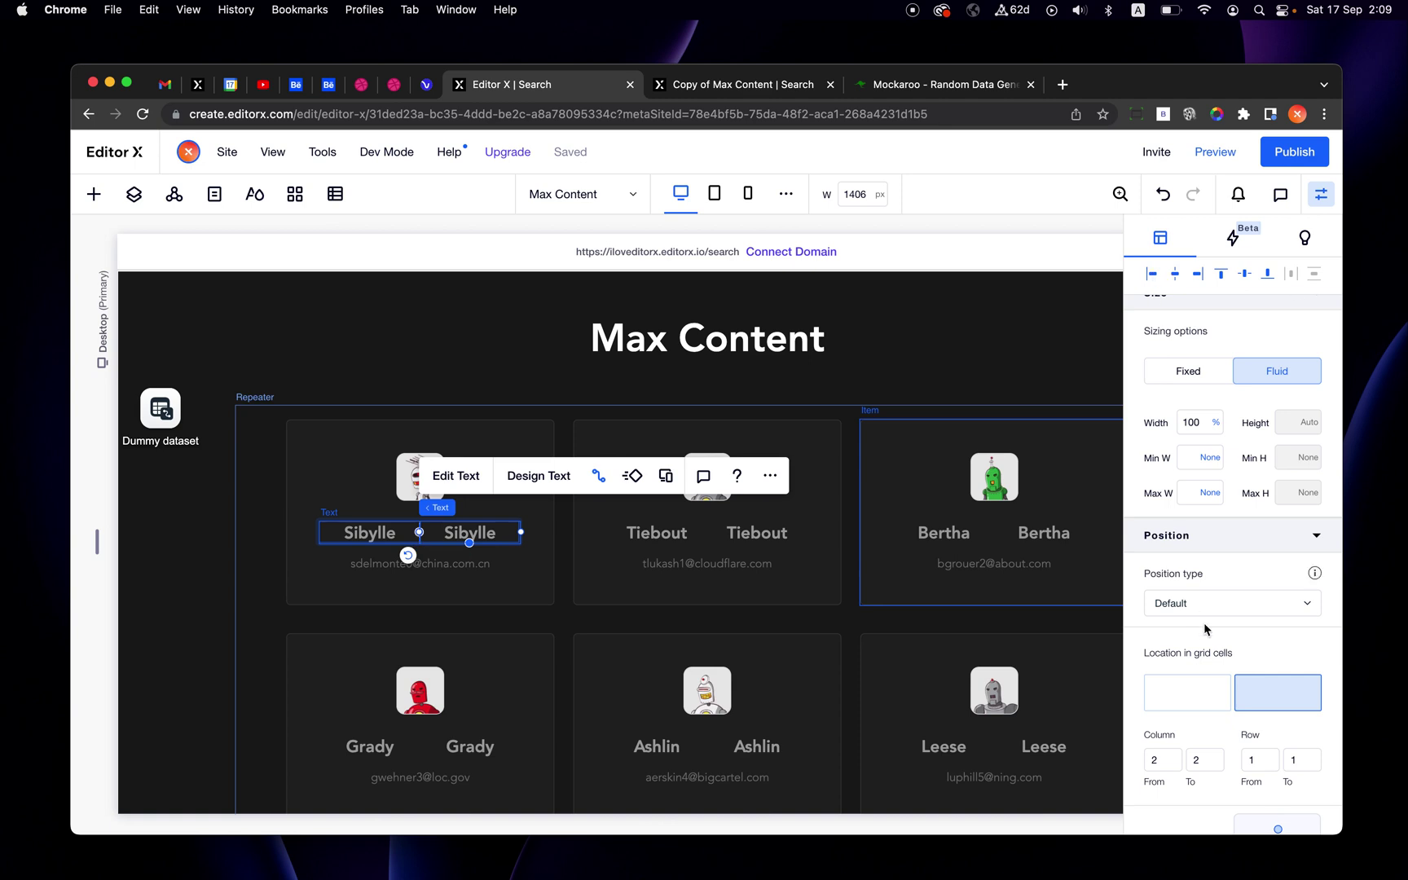
{"action": "scroll", "coordinate": [1230, 570], "scroll_direction": "down", "scroll_amount": 5}
{"action": "left_click", "coordinate": [1276, 724]}
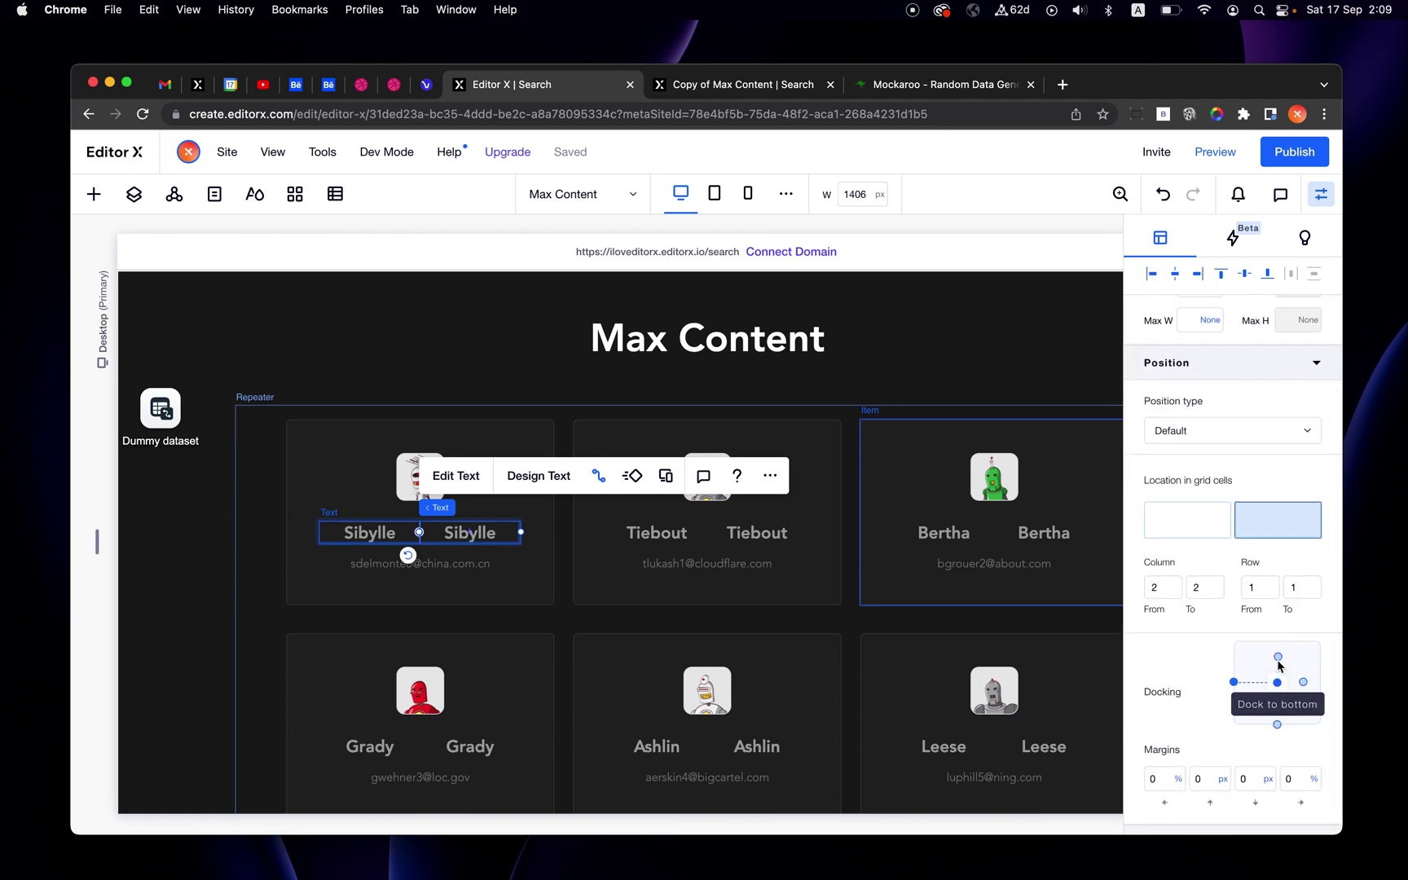
{"action": "left_click", "coordinate": [1277, 655]}
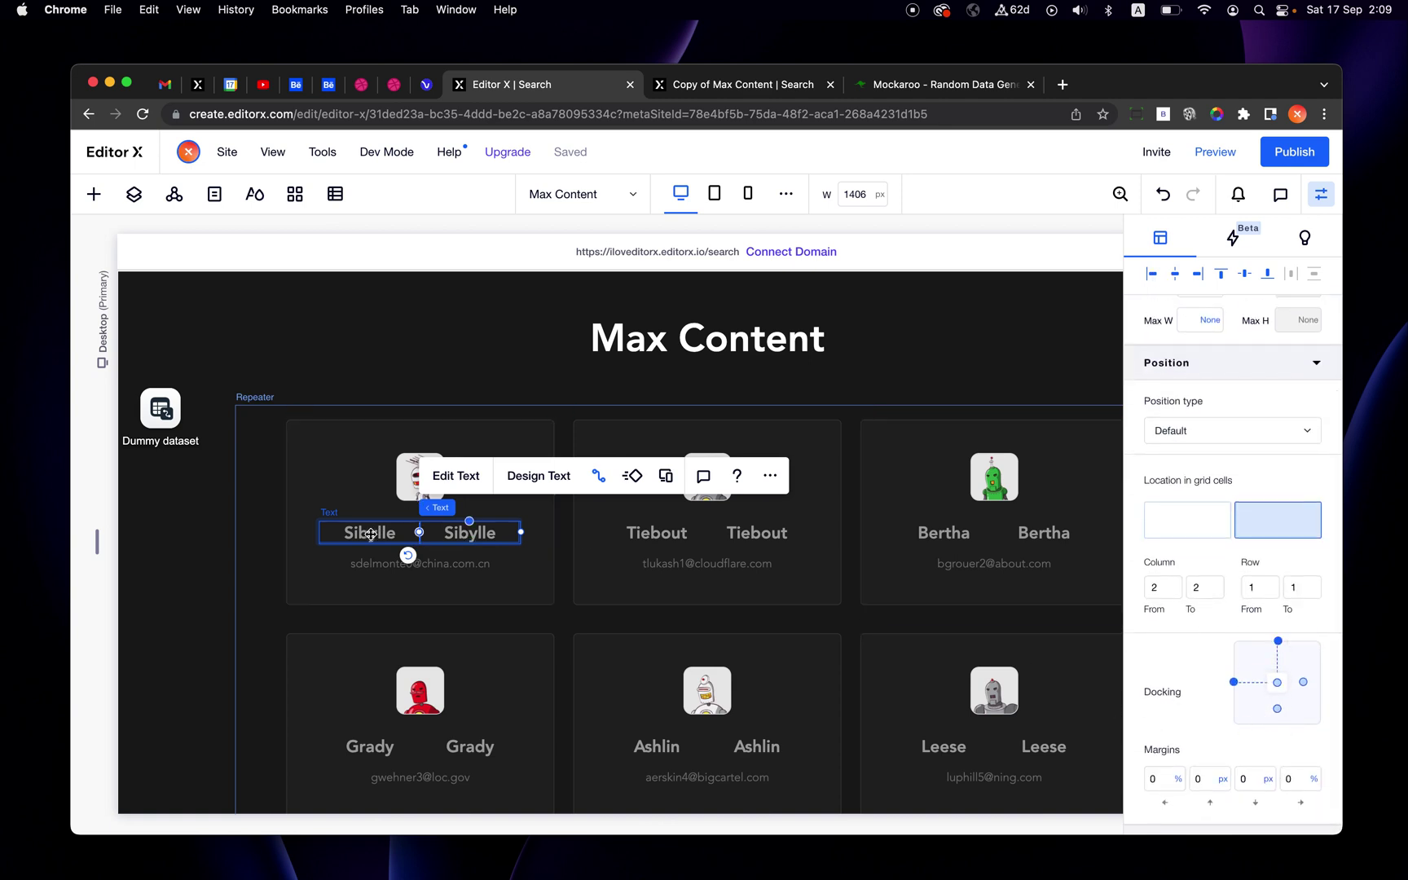
Step: Connect the second name text in the first repeater card to the last_name field of the Dummy dataset
{"action": "left_click", "coordinate": [537, 631]}
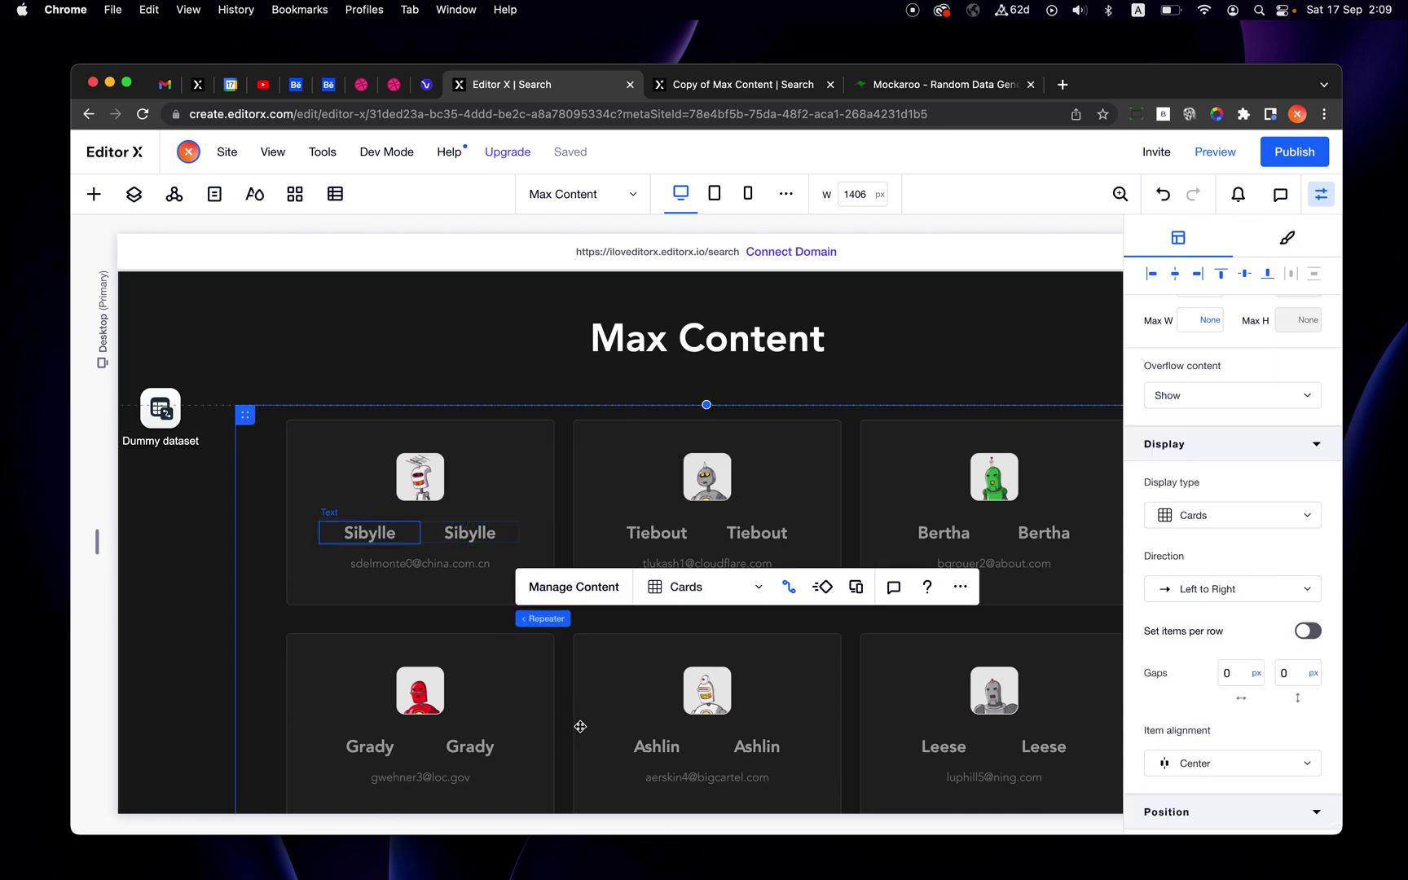
{"action": "scroll", "coordinate": [578, 722], "scroll_direction": "right", "scroll_amount": 2}
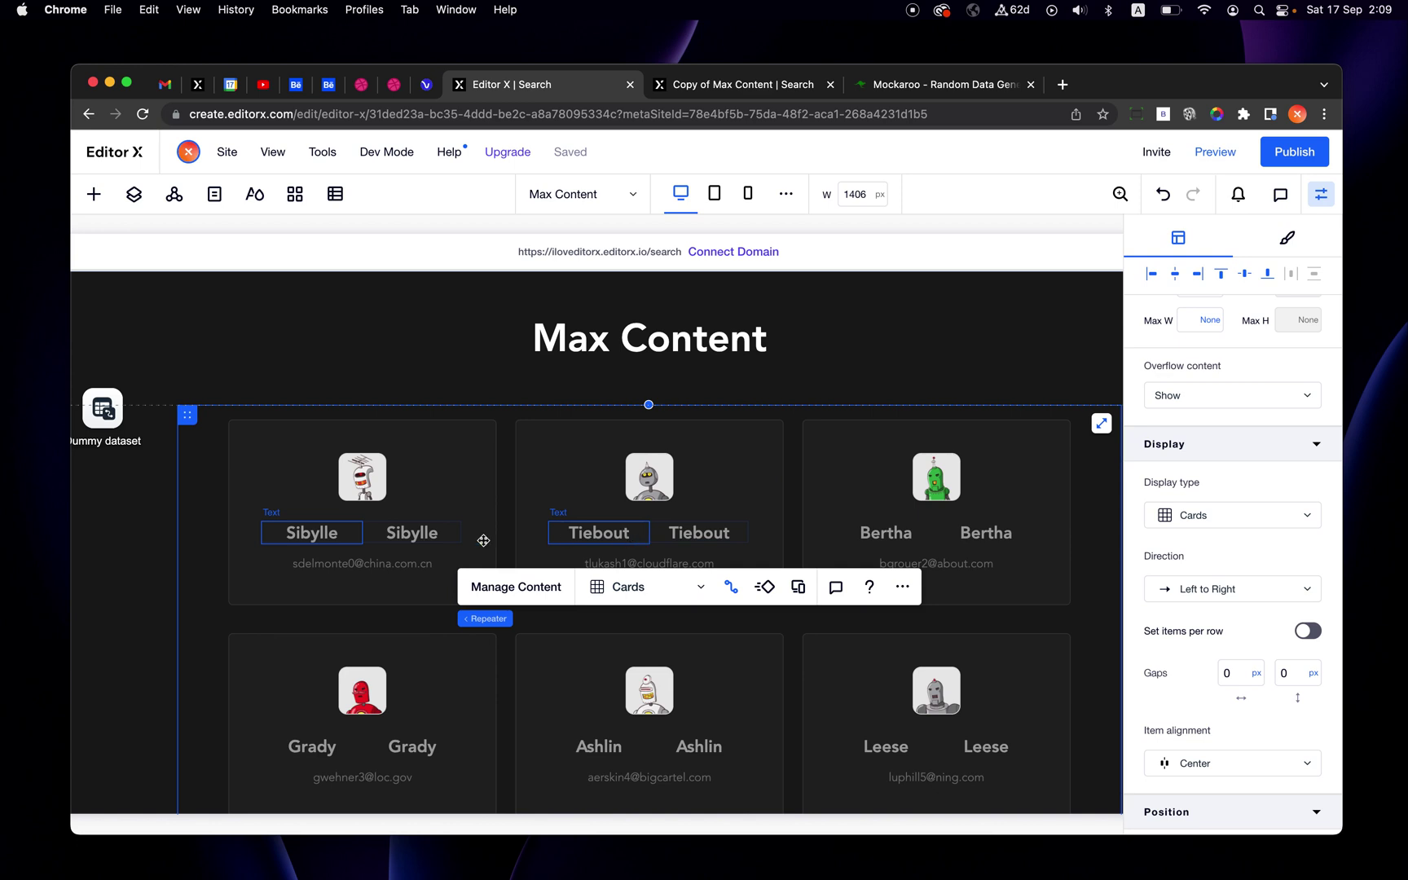
{"action": "left_click", "coordinate": [414, 532]}
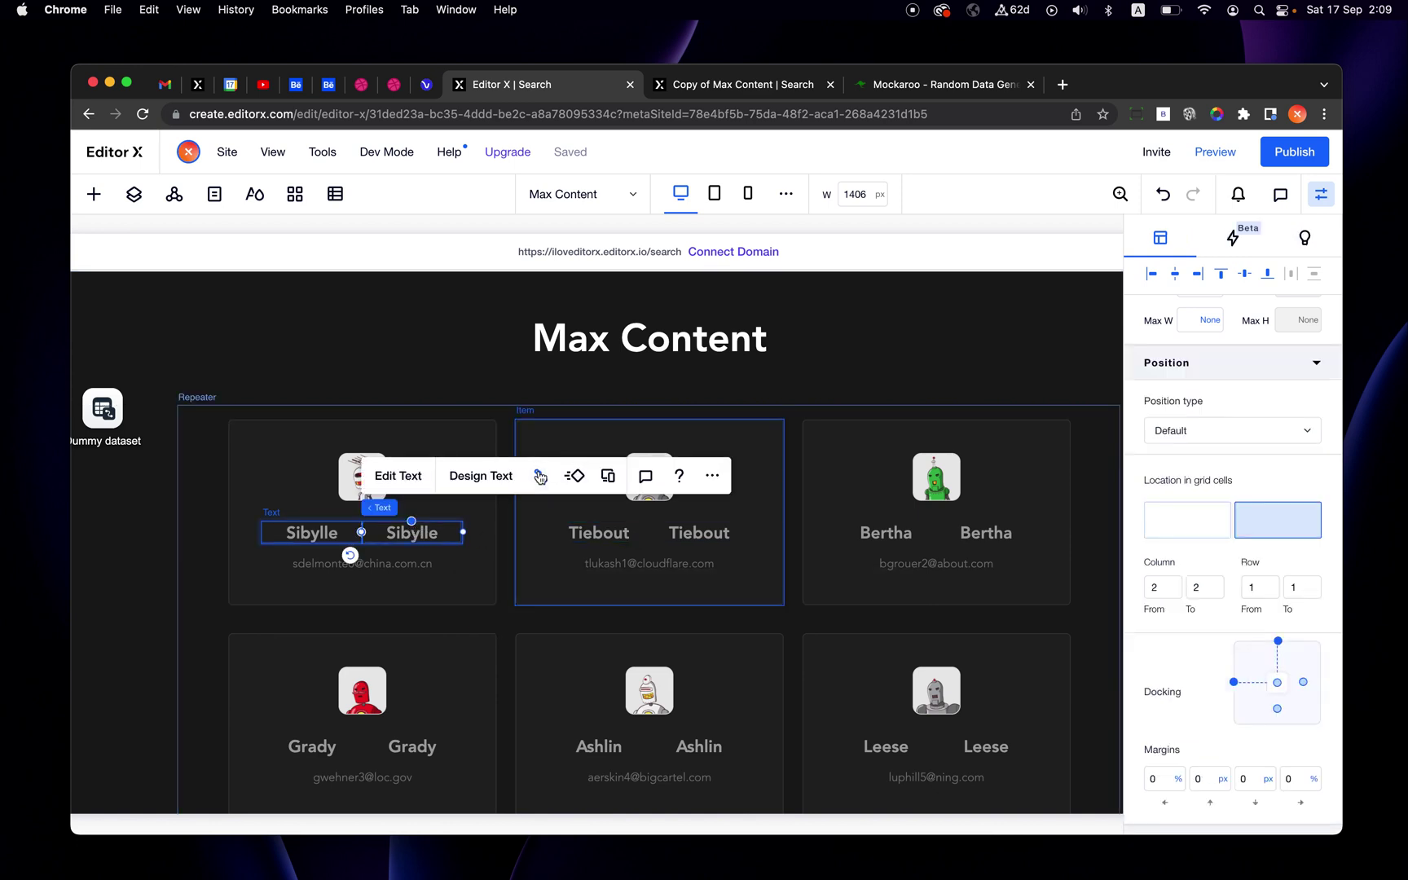
{"action": "left_click", "coordinate": [540, 475]}
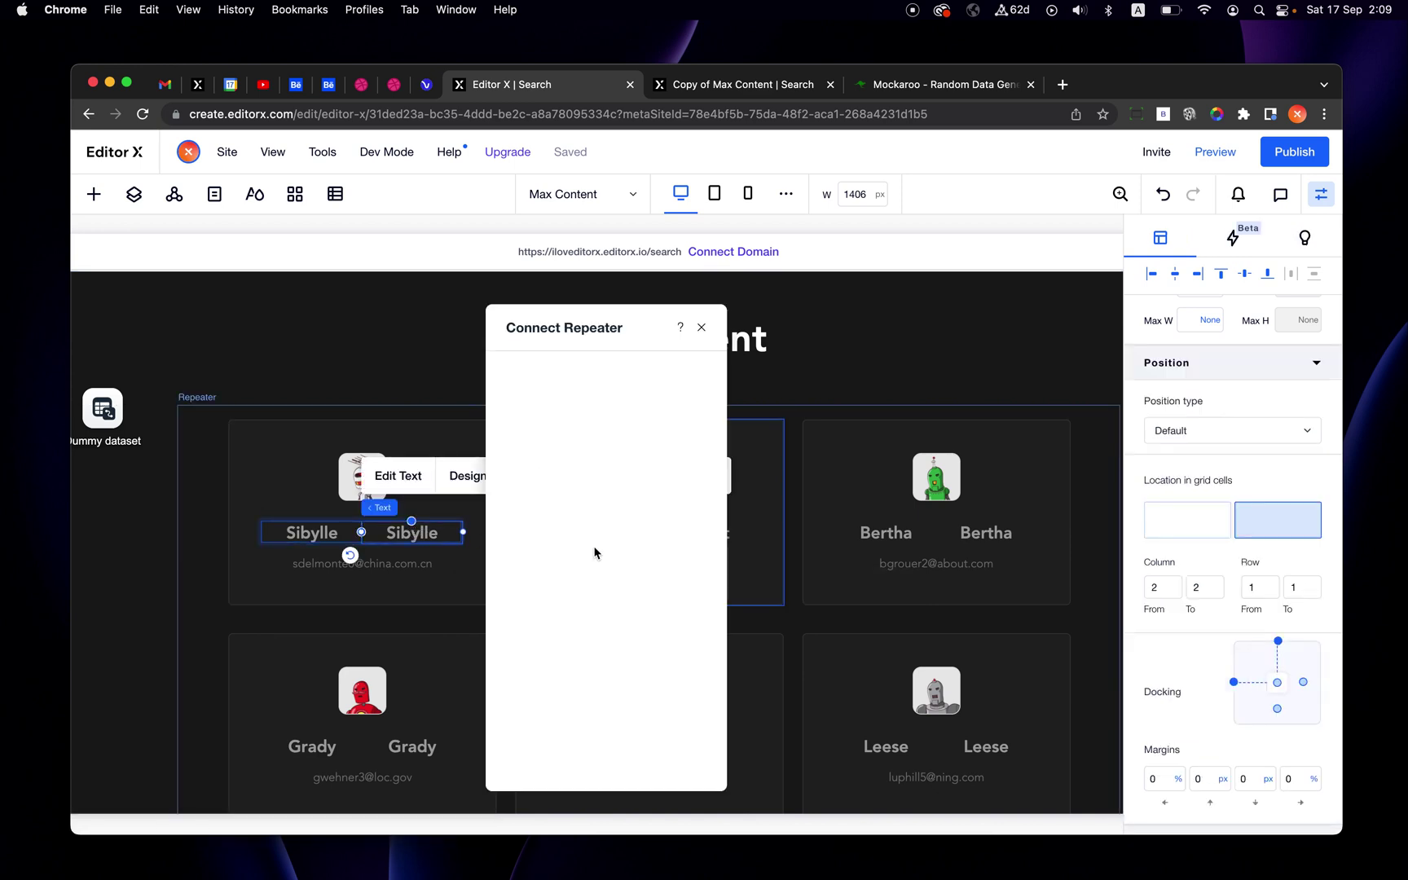
{"action": "left_click", "coordinate": [585, 588]}
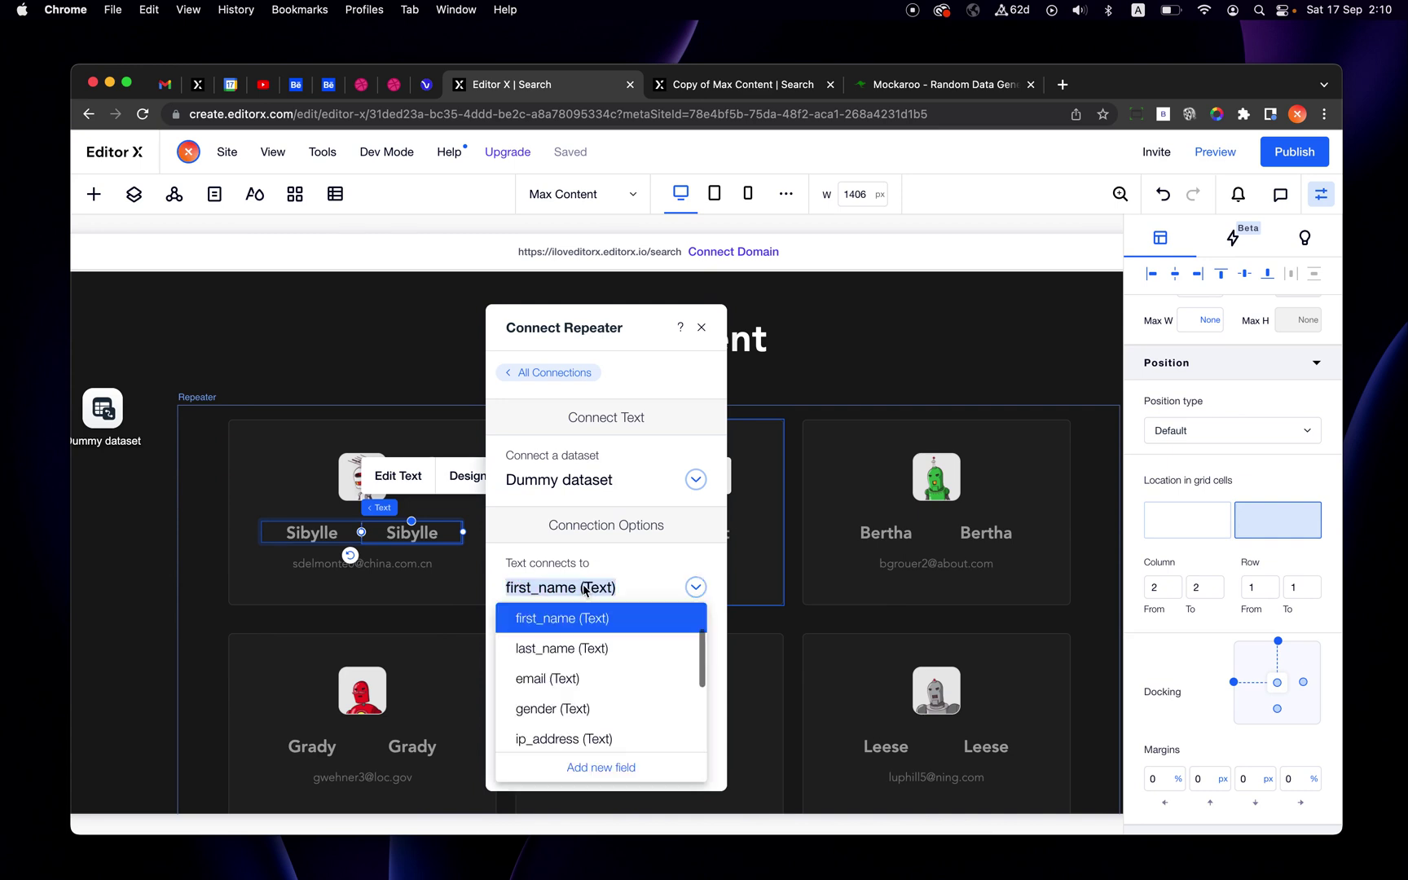
{"action": "left_click", "coordinate": [556, 648]}
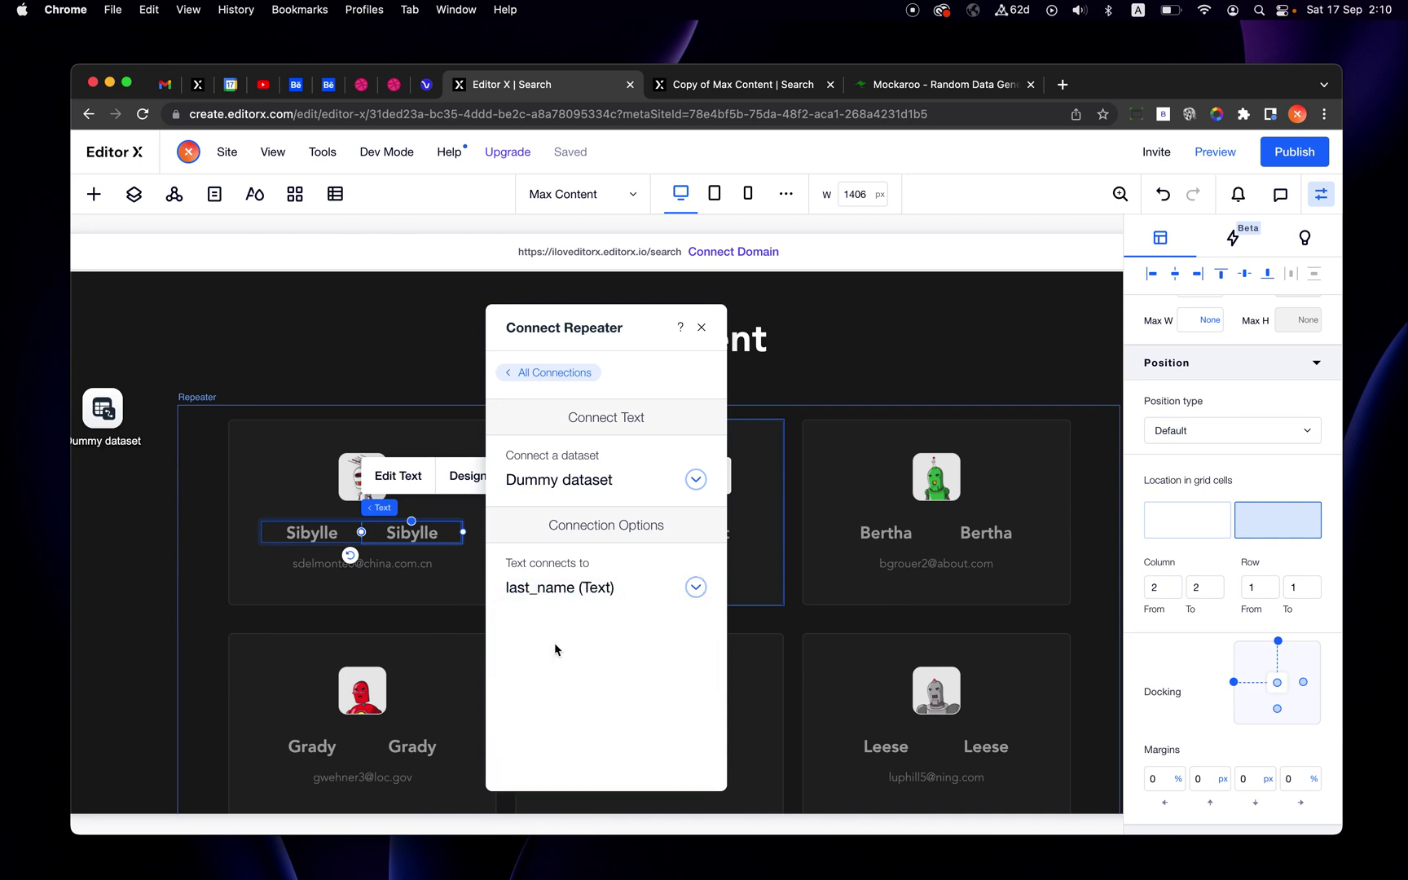
{"action": "left_click", "coordinate": [702, 328]}
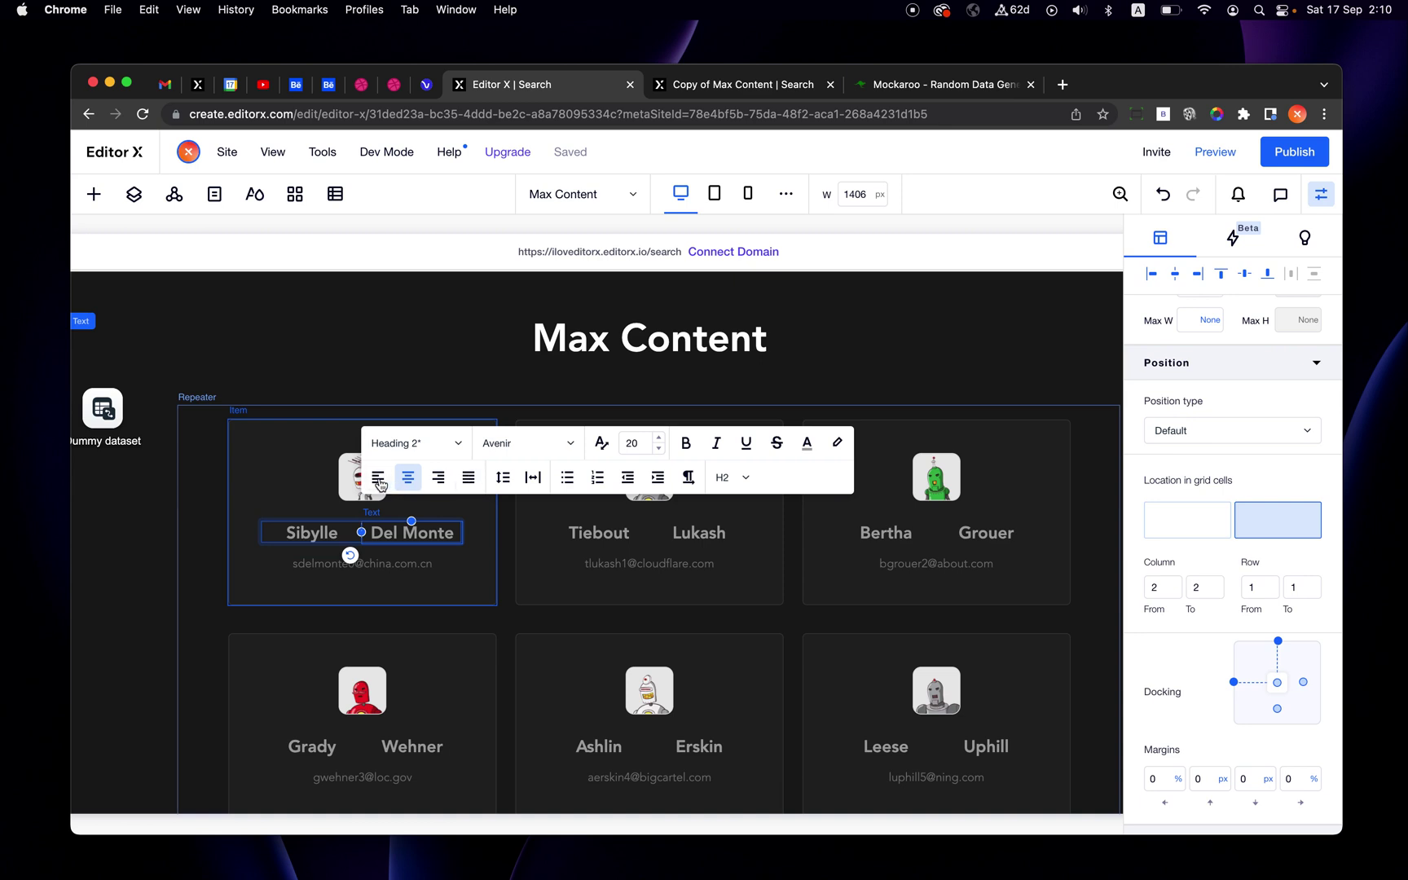
Step: Left-align the text of both the last name and the first name in the first repeater card
{"action": "left_click", "coordinate": [379, 479]}
{"action": "left_click", "coordinate": [312, 533]}
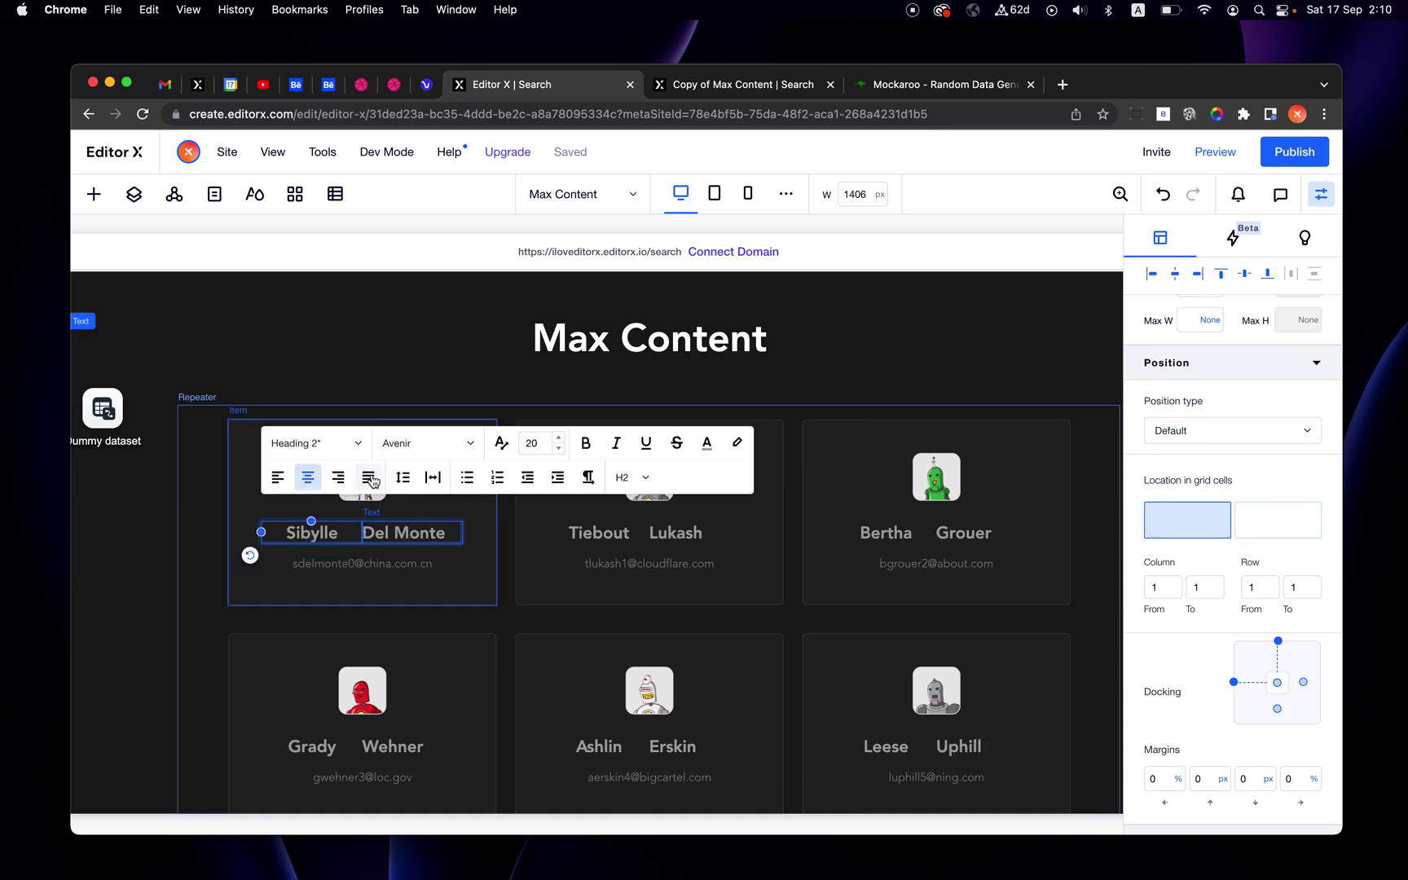
{"action": "left_click", "coordinate": [277, 476]}
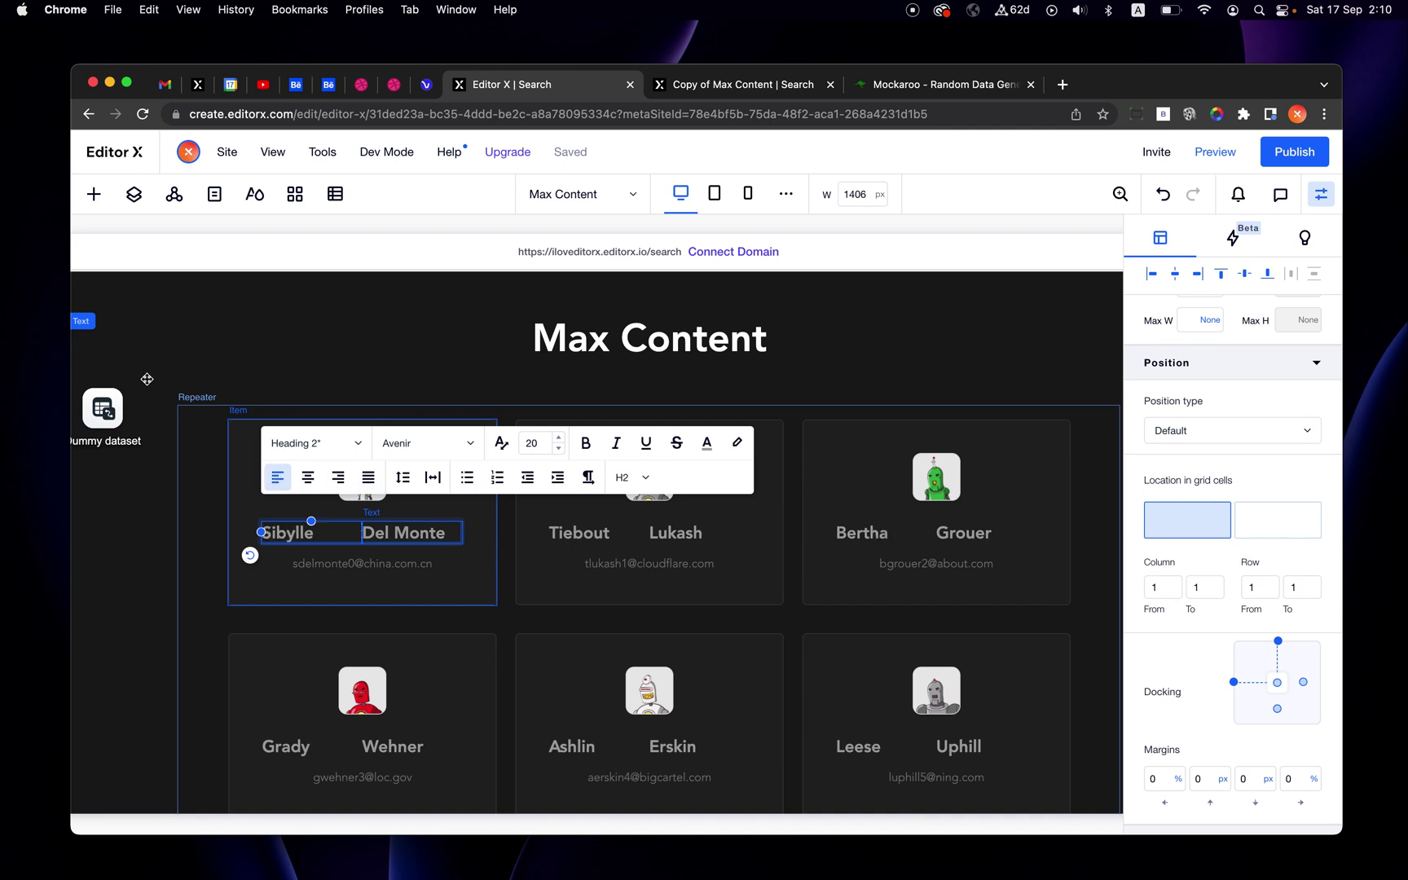
{"action": "left_click", "coordinate": [169, 332]}
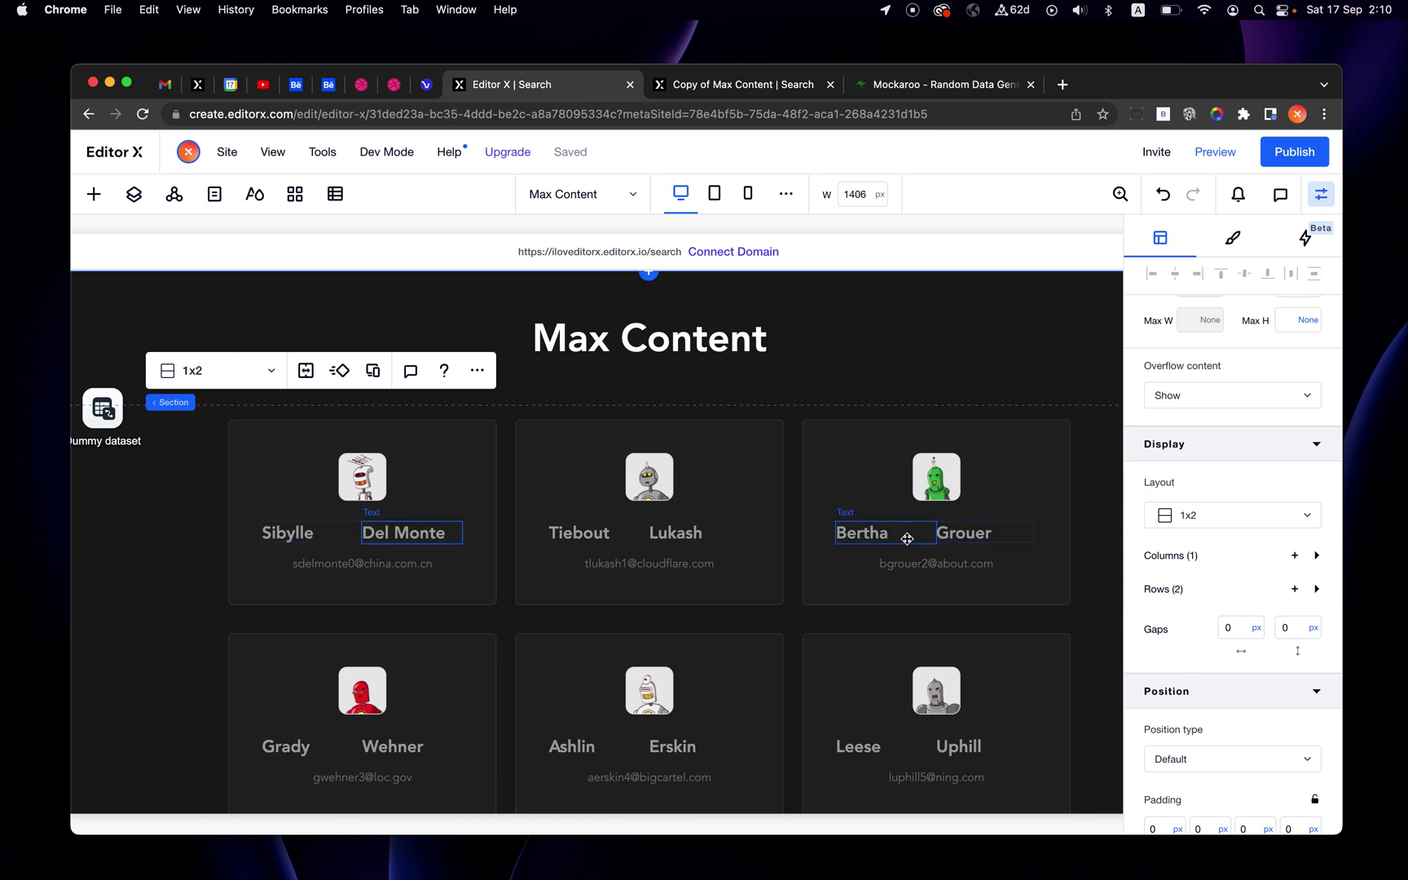
Step: Set the width of the container around the two names in the third card to Max content
{"action": "left_click", "coordinate": [907, 538]}
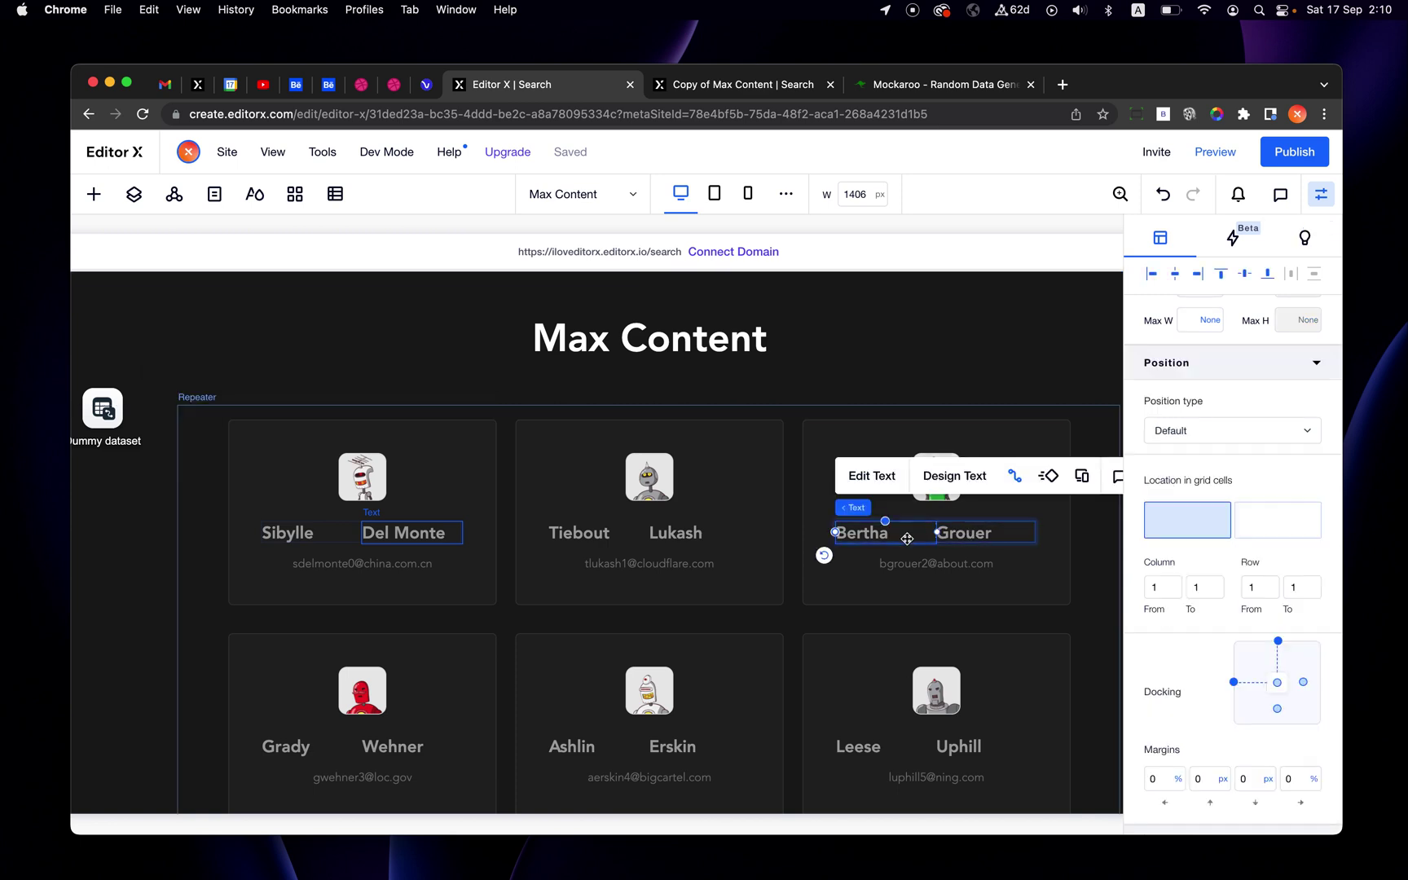
{"action": "left_click", "coordinate": [923, 512]}
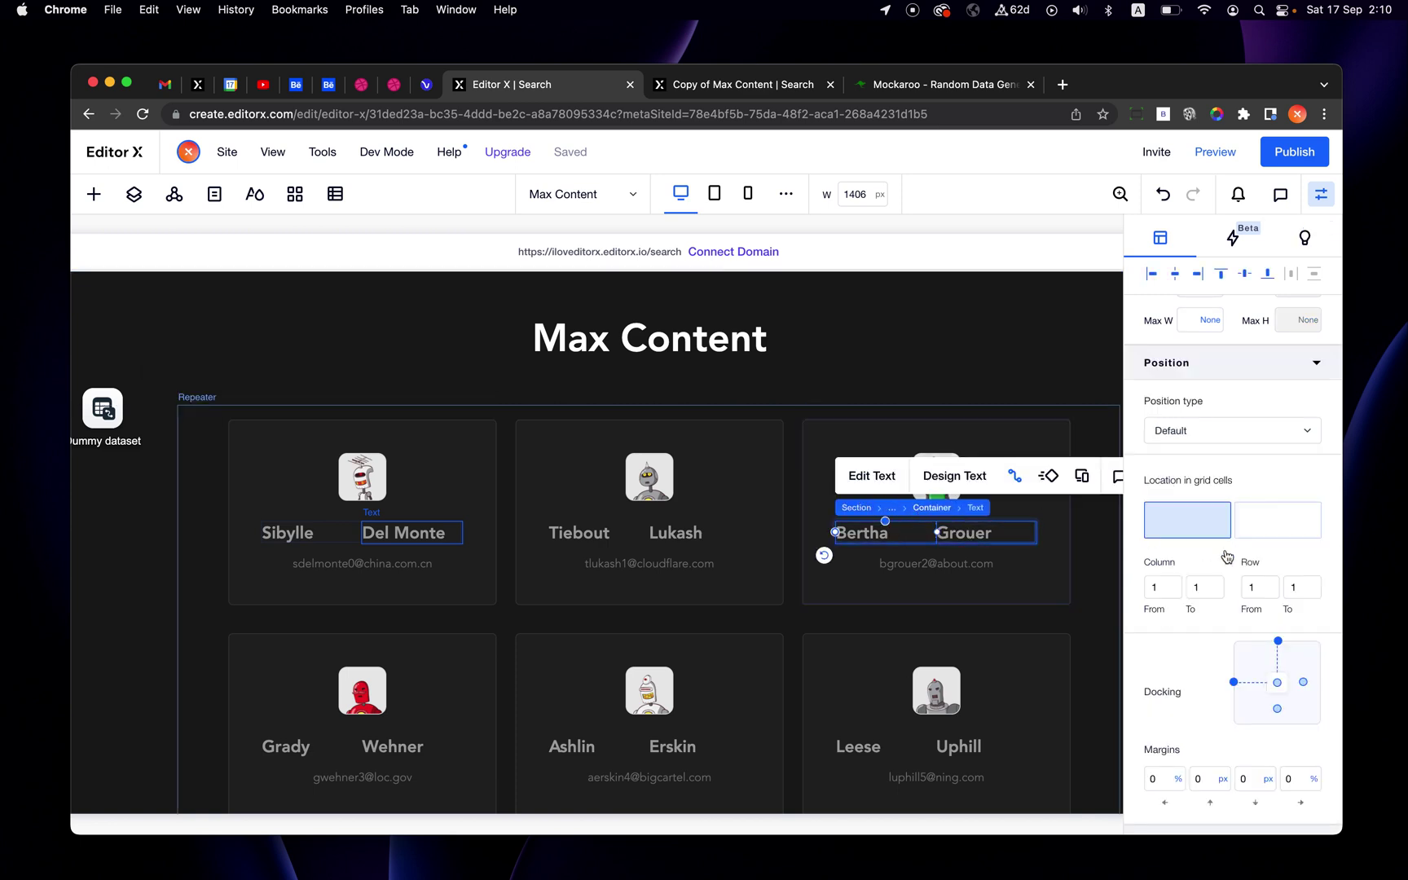
{"action": "scroll", "coordinate": [1234, 560], "scroll_direction": "up", "scroll_amount": 5}
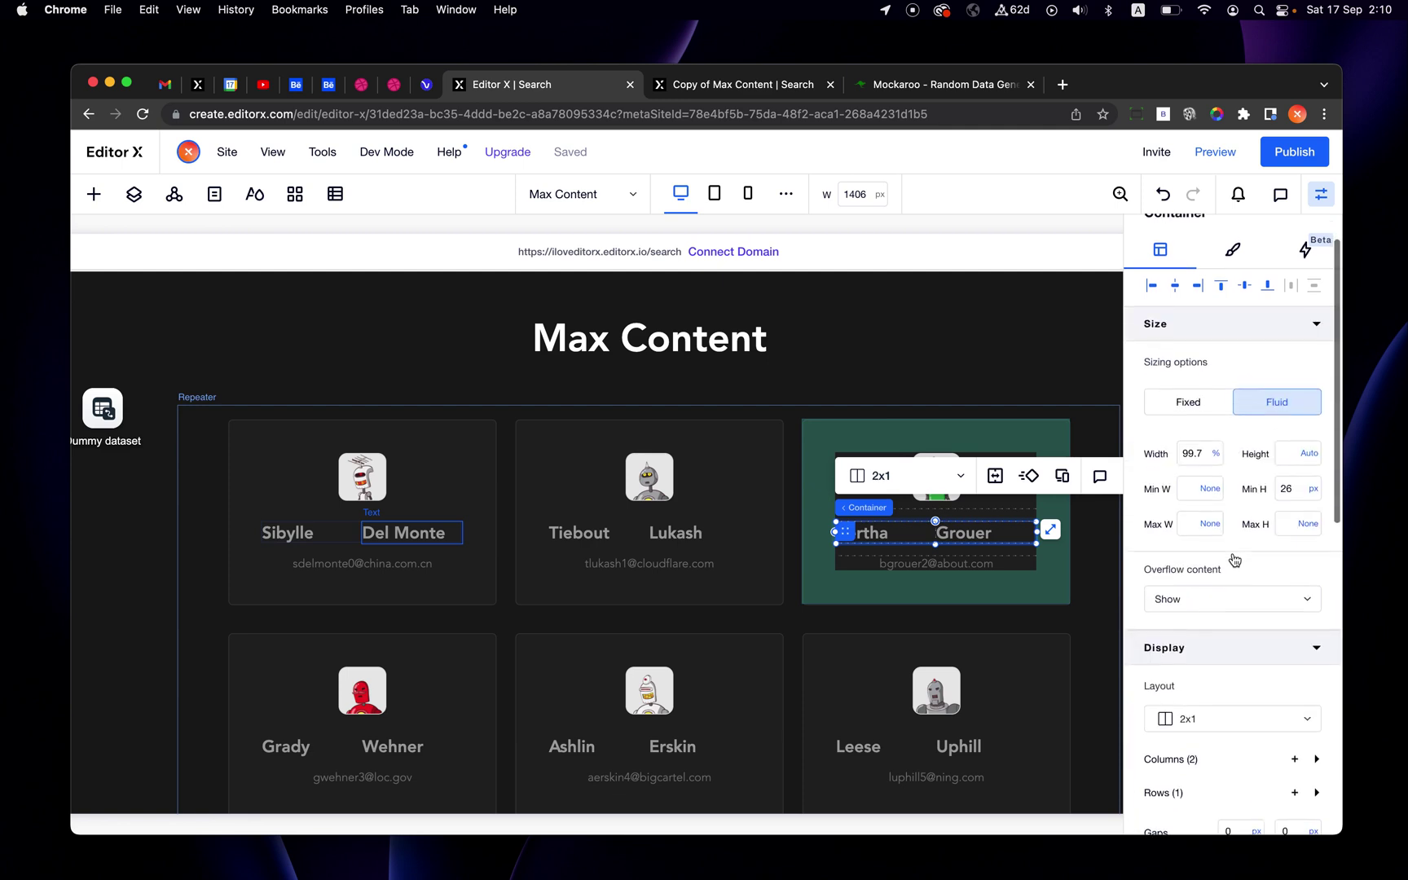
{"action": "left_click", "coordinate": [1213, 462]}
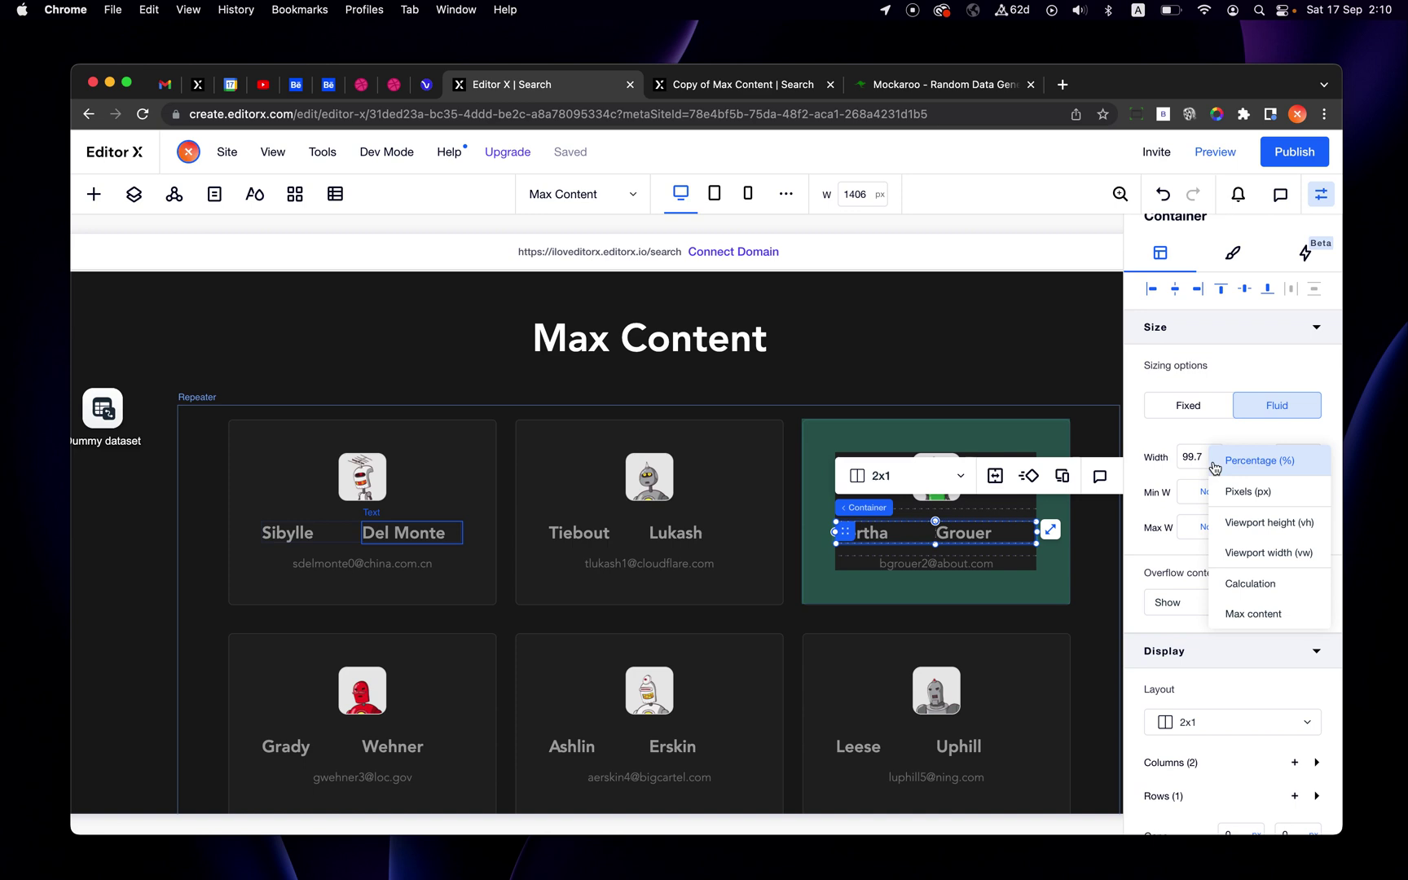
{"action": "left_click", "coordinate": [1246, 619]}
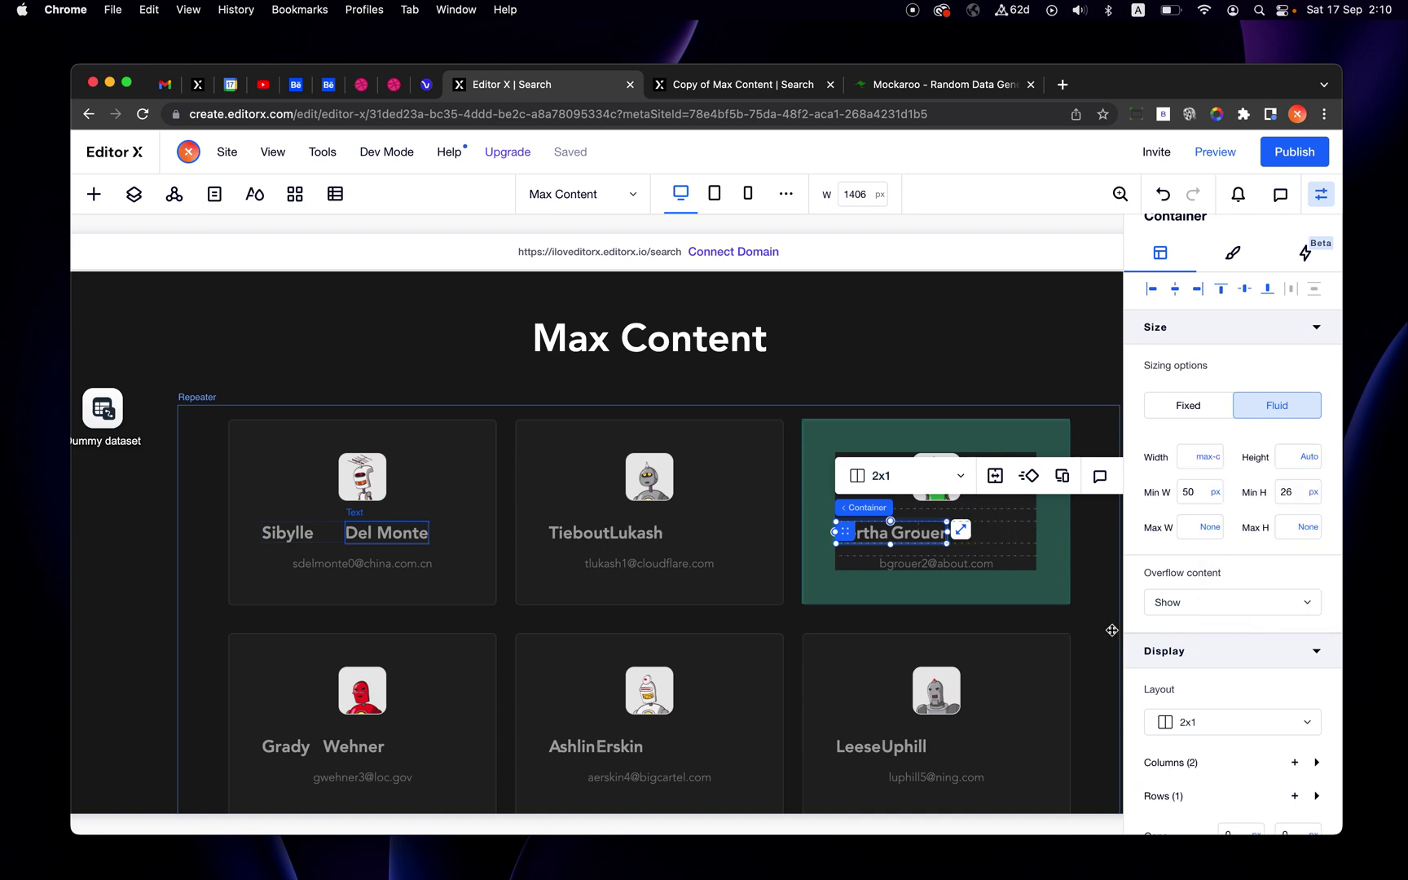
Step: Dock the name container to the horizontal centre of the card instead of the left, with a left margin of 0%
{"action": "scroll", "coordinate": [1249, 499], "scroll_direction": "down", "scroll_amount": 4}
{"action": "scroll", "coordinate": [1250, 503], "scroll_direction": "down", "scroll_amount": 4}
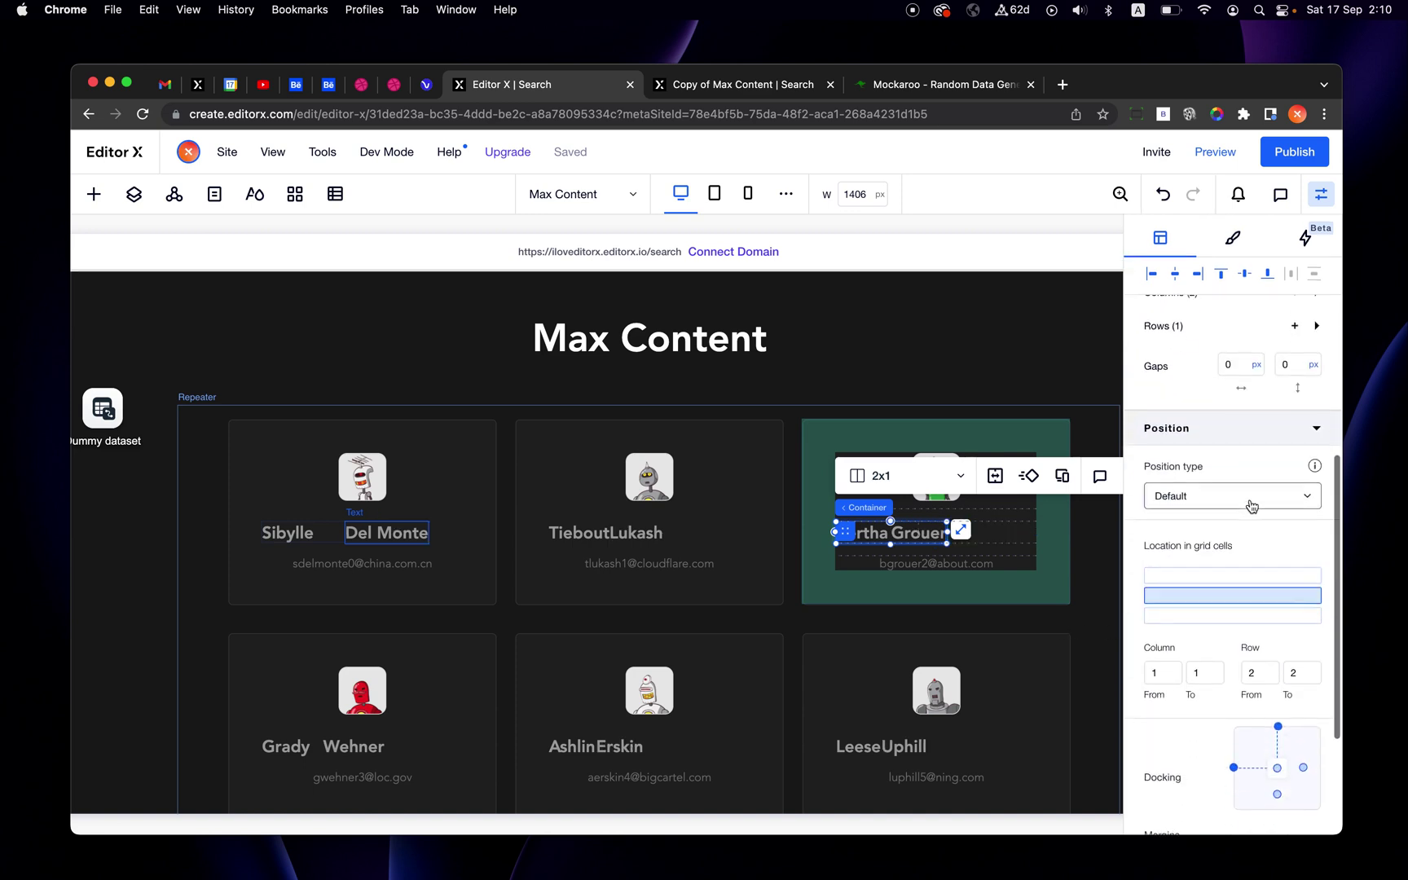
{"action": "left_click", "coordinate": [1234, 659]}
{"action": "left_click", "coordinate": [1166, 756]}
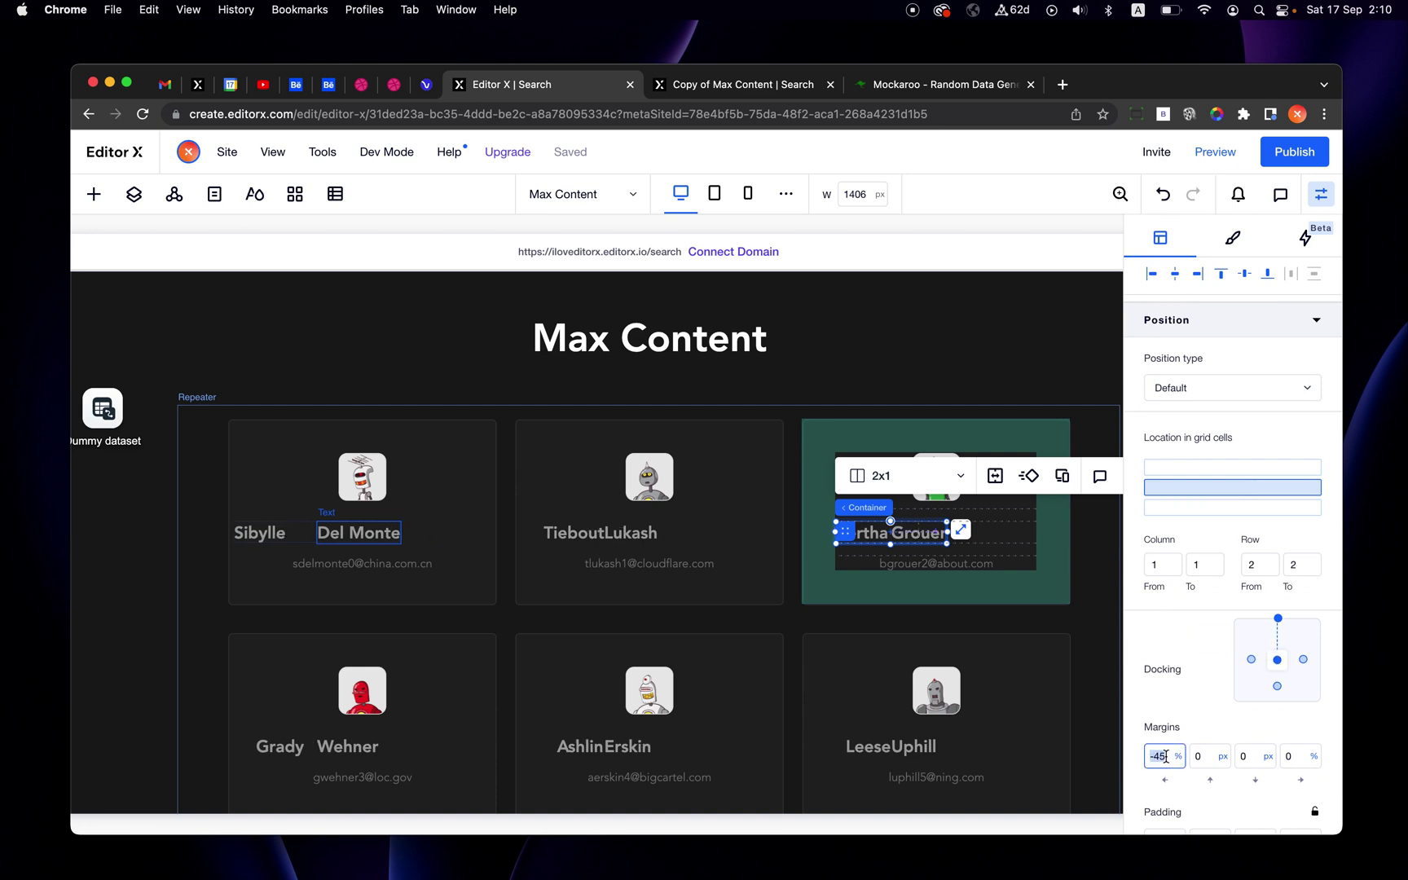
{"action": "type", "text": "0"}
{"action": "key", "text": "Return"}
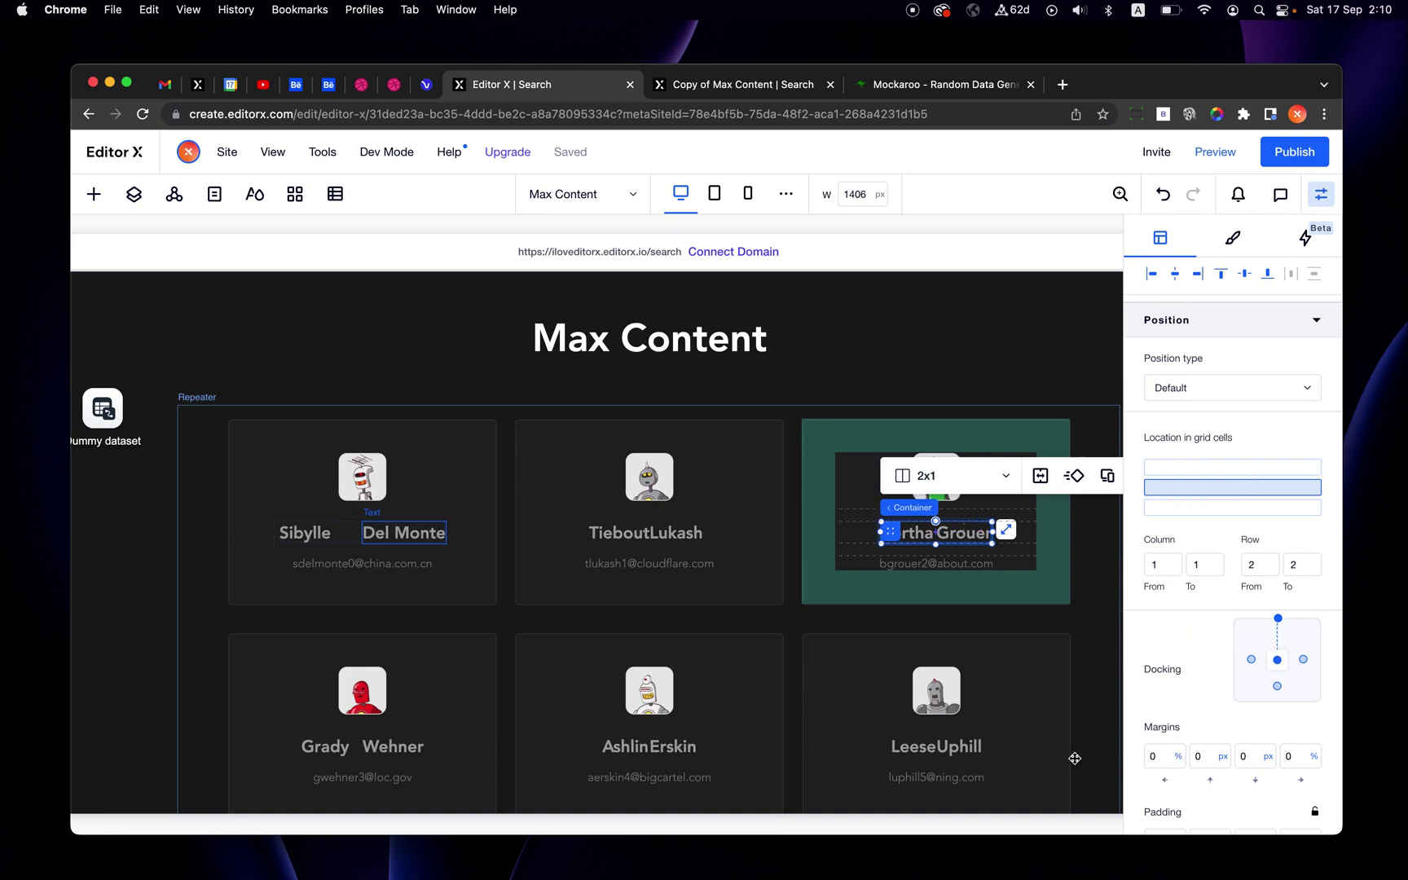
Step: Compare at close range the spacing between first and last names in the second and third cards
{"action": "left_click", "coordinate": [738, 724]}
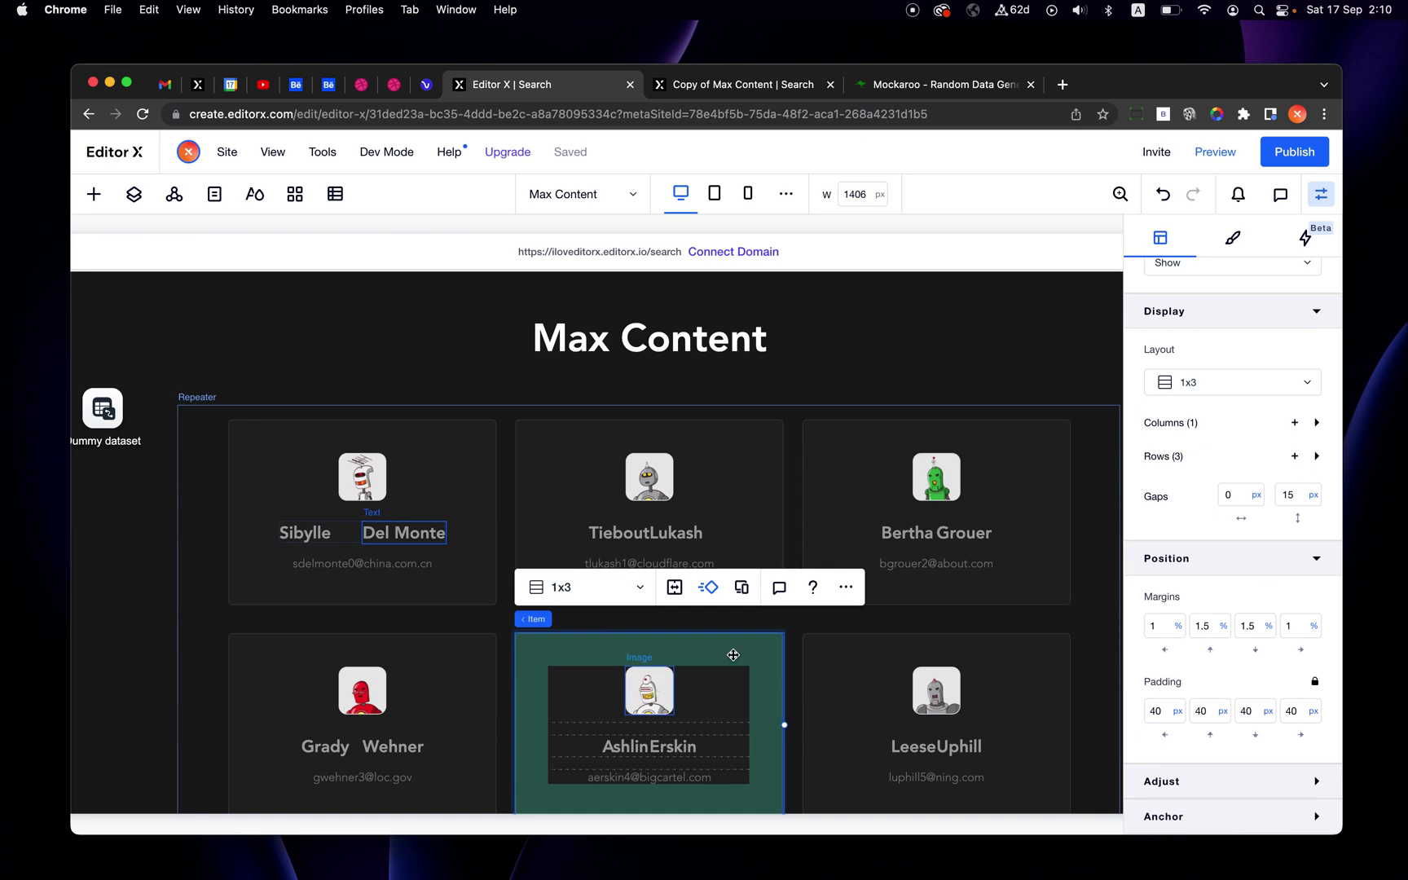
{"action": "scroll", "coordinate": [960, 577], "scroll_direction": "up", "scroll_amount": 5}
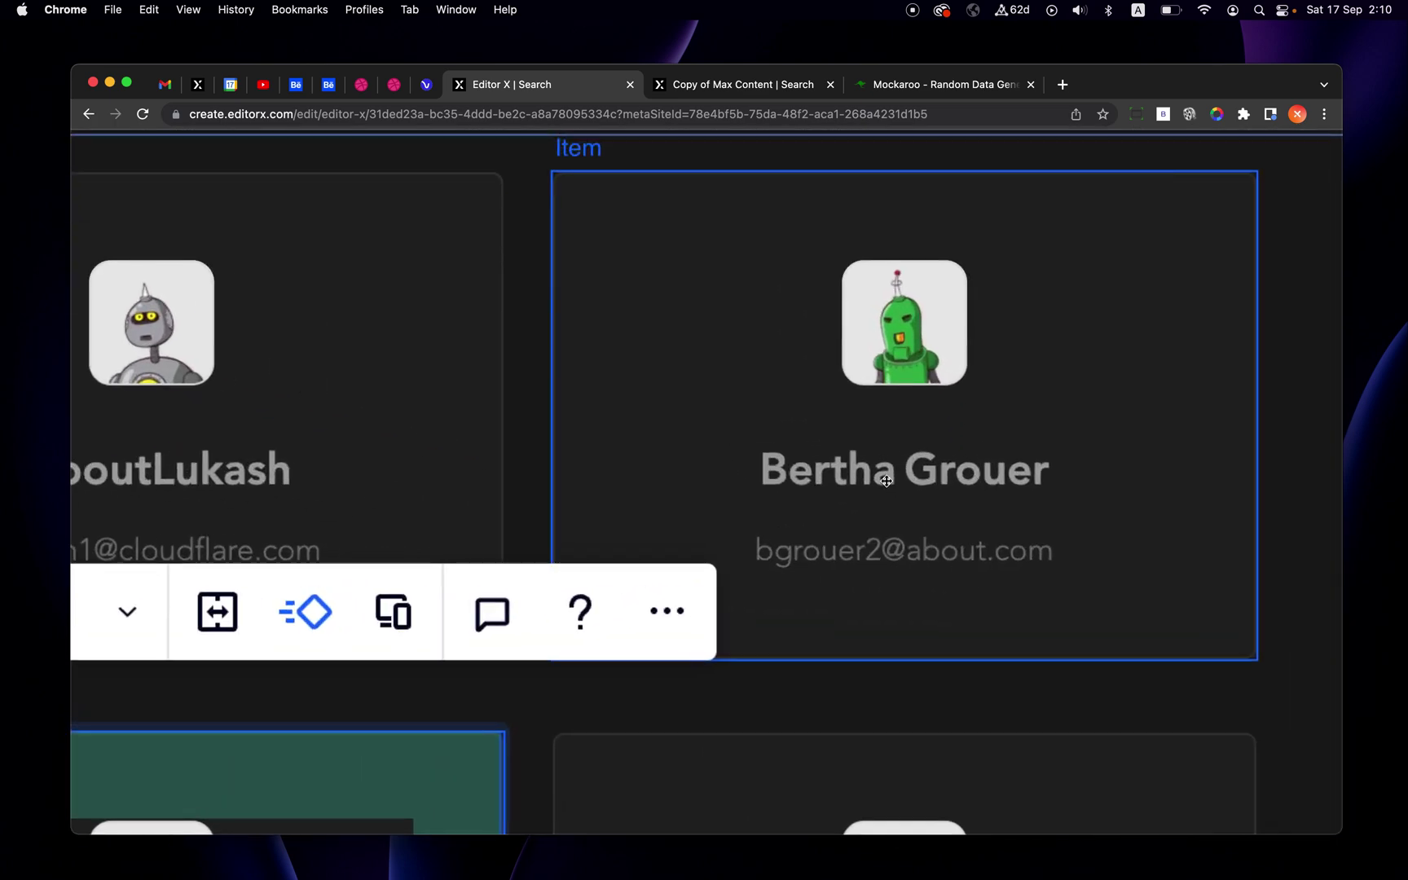
{"action": "scroll", "coordinate": [919, 485], "scroll_direction": "left", "scroll_amount": 4}
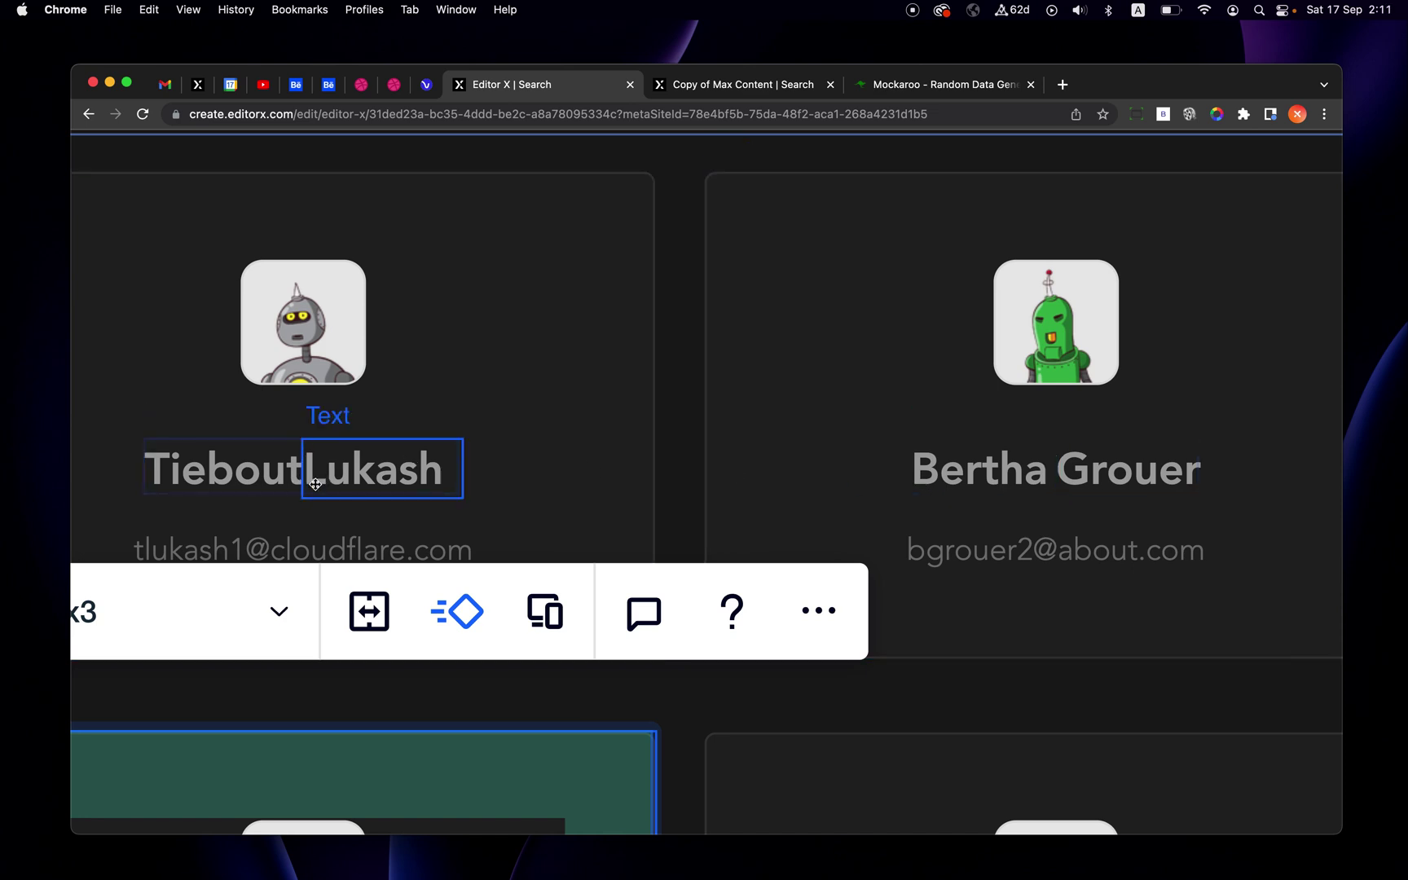
{"action": "key", "text": "Escape"}
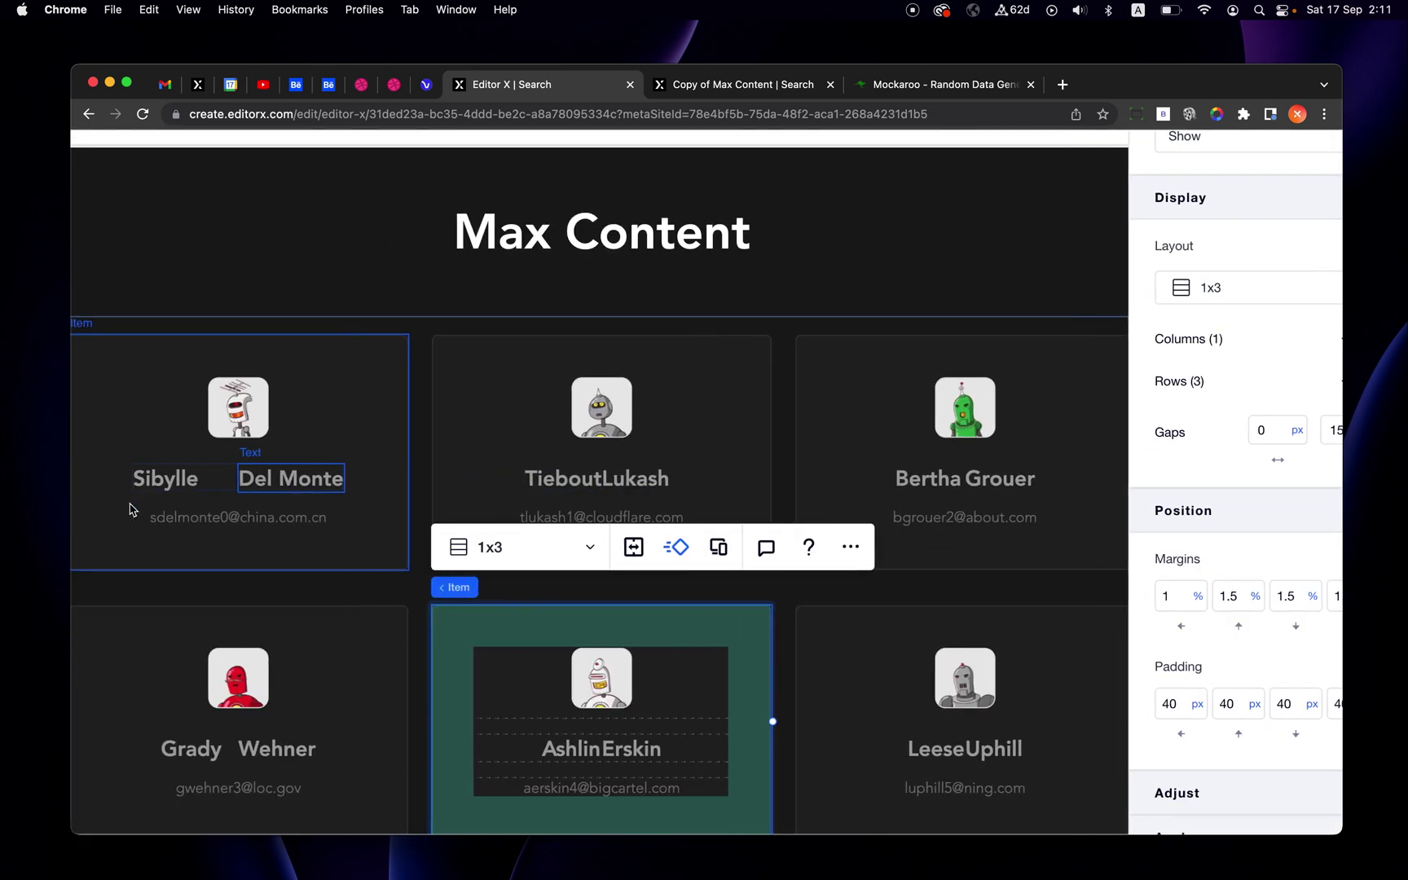
Step: Display the column sizes of the first card's name container and examine the gap between the two names
{"action": "left_click", "coordinate": [193, 536]}
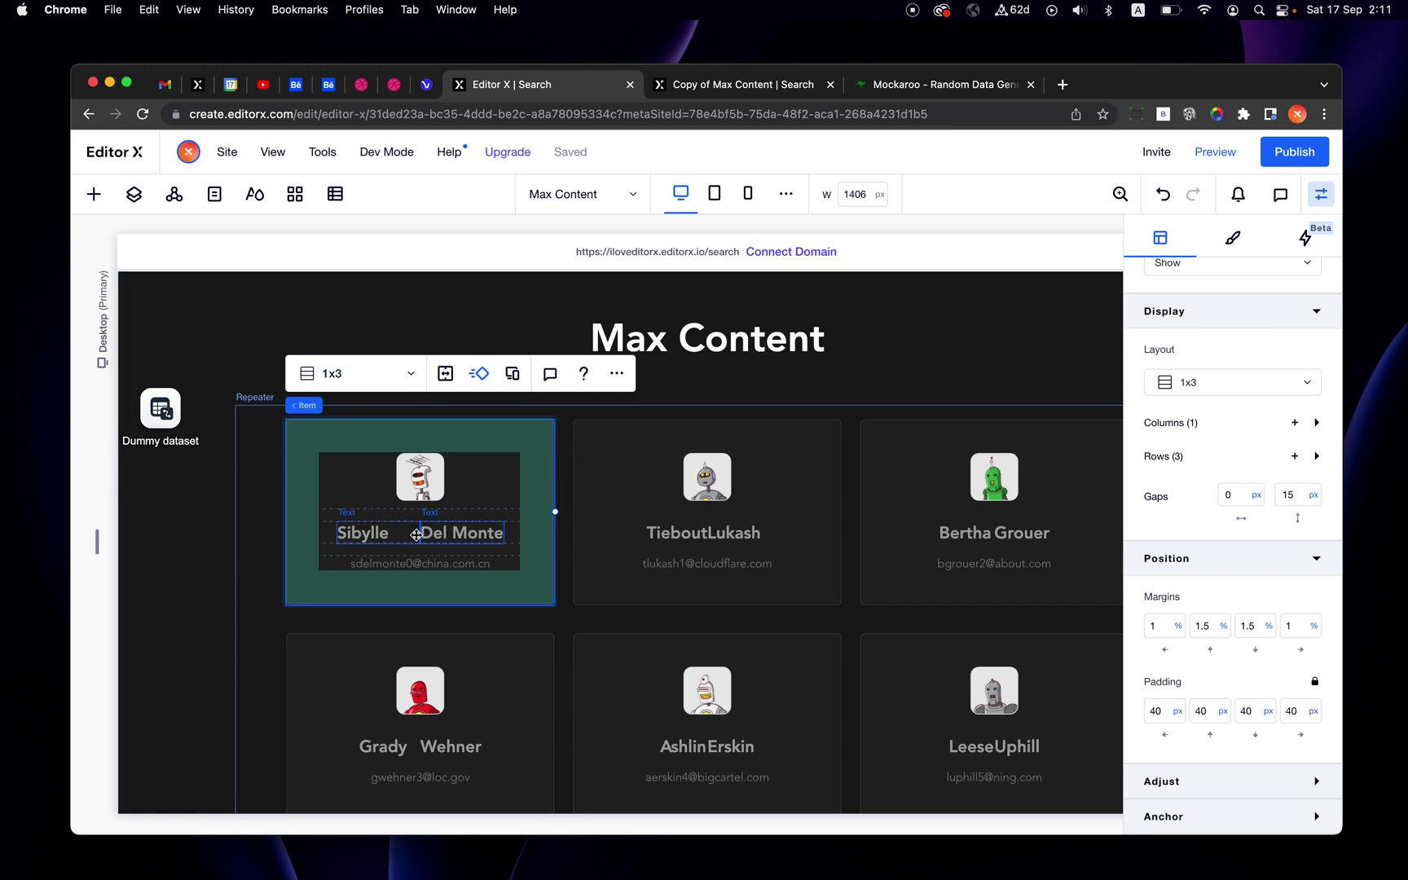
{"action": "left_click", "coordinate": [406, 537]}
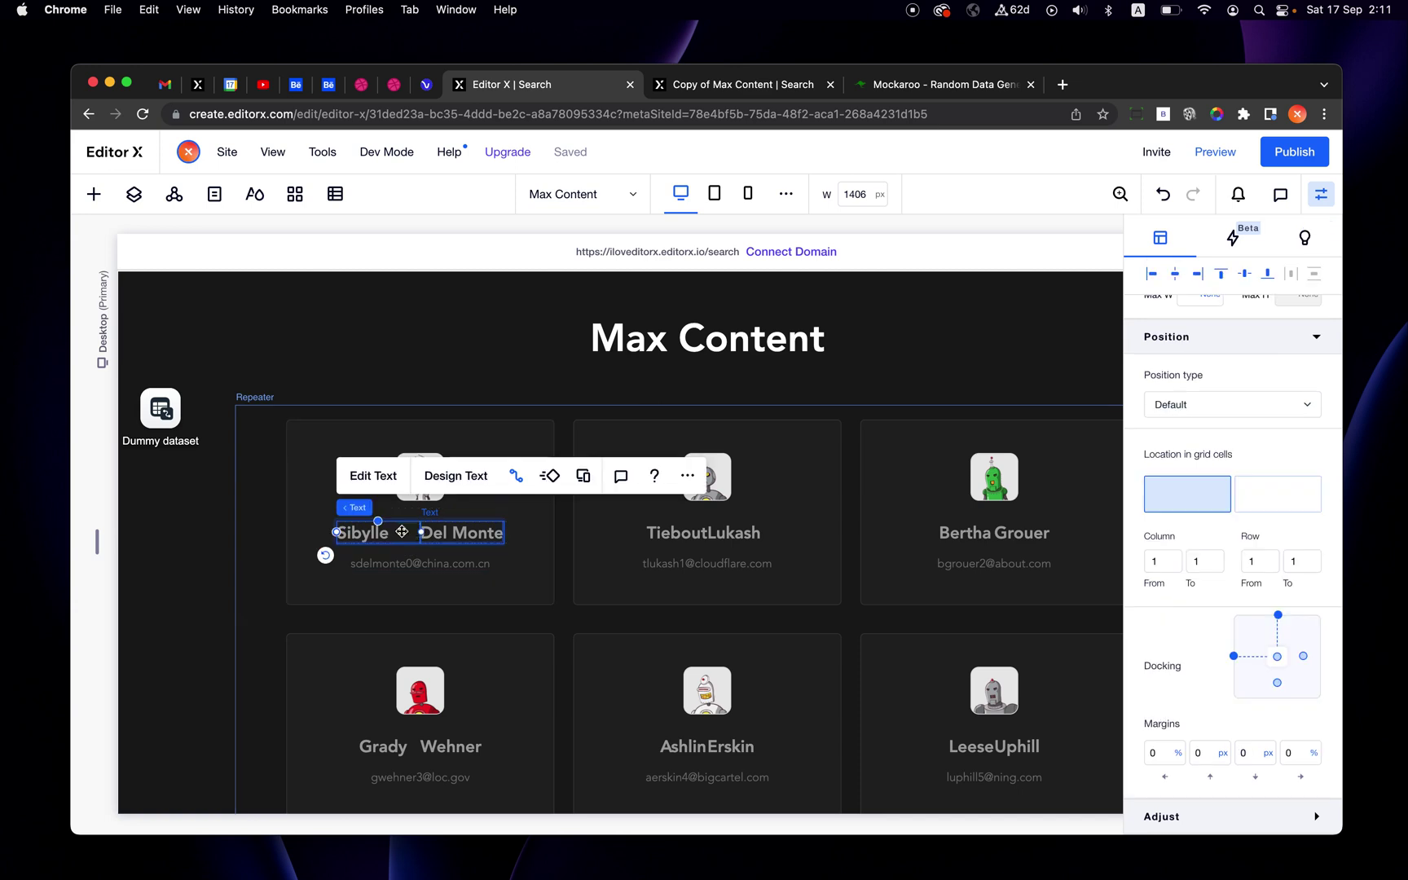
{"action": "left_click", "coordinate": [451, 509]}
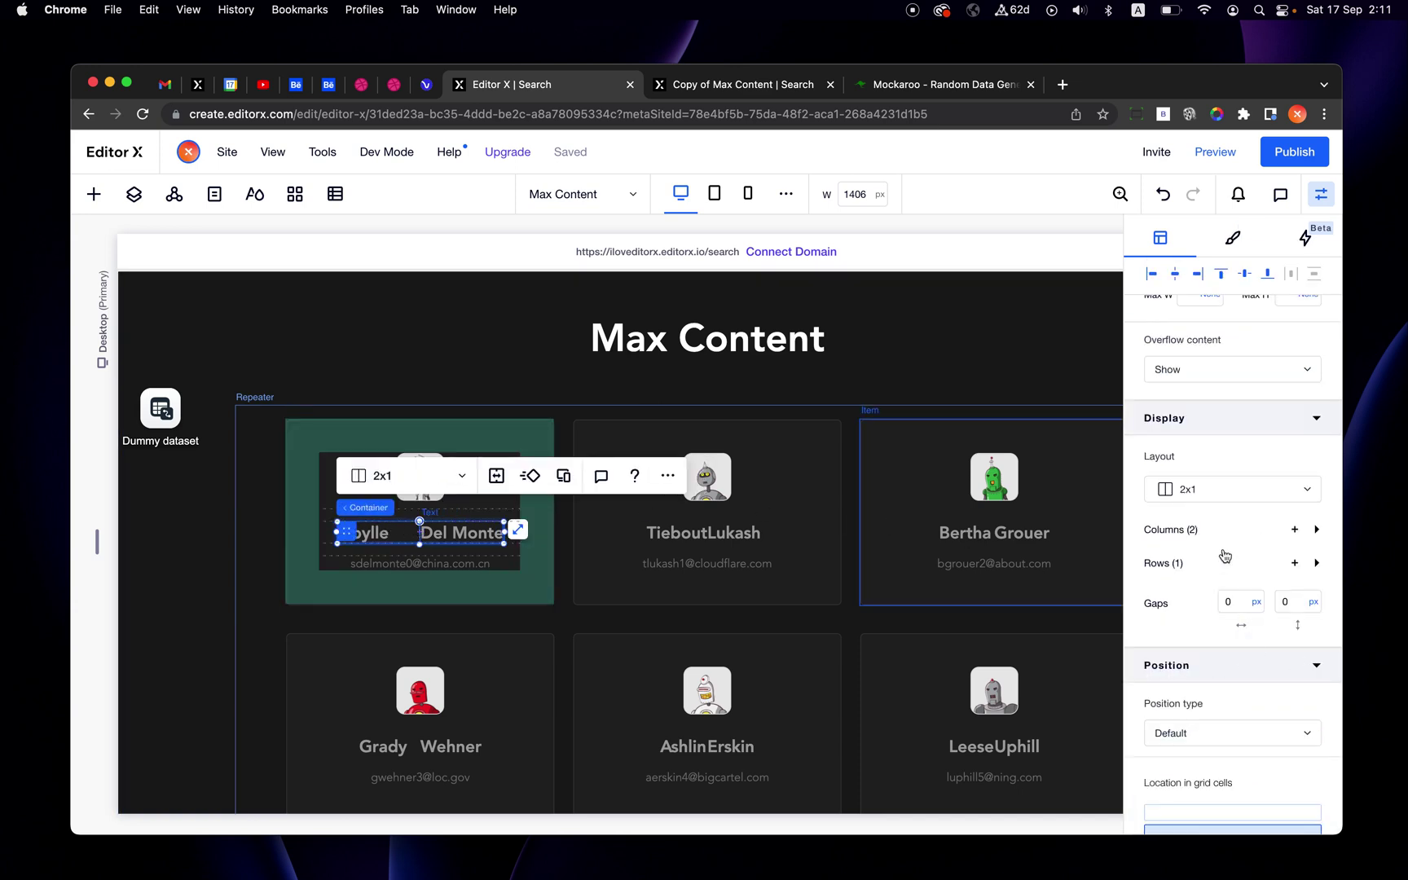
{"action": "left_click", "coordinate": [1318, 530]}
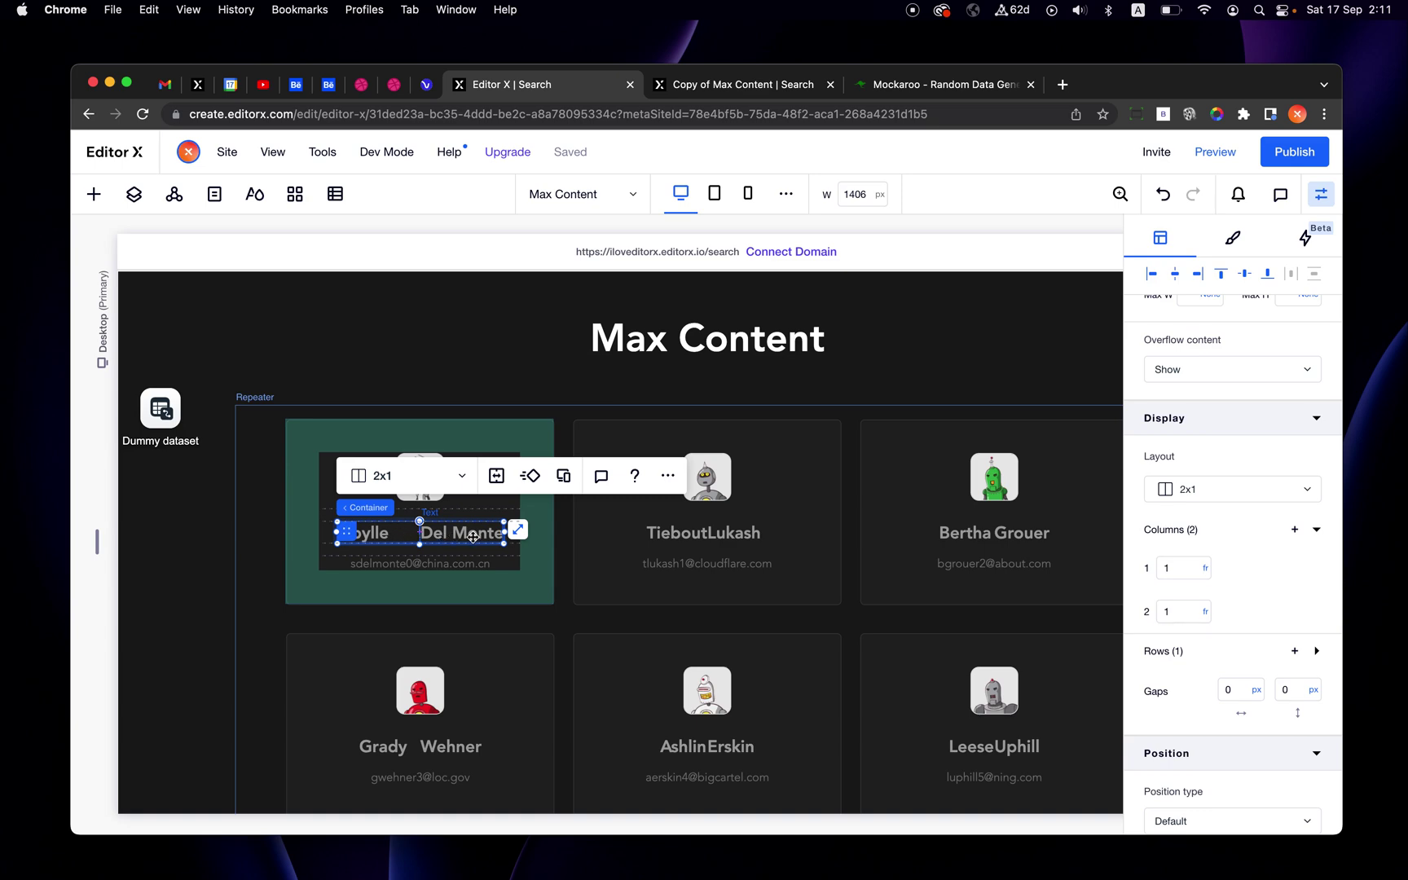
{"action": "scroll", "coordinate": [473, 536], "scroll_direction": "up", "scroll_amount": 5}
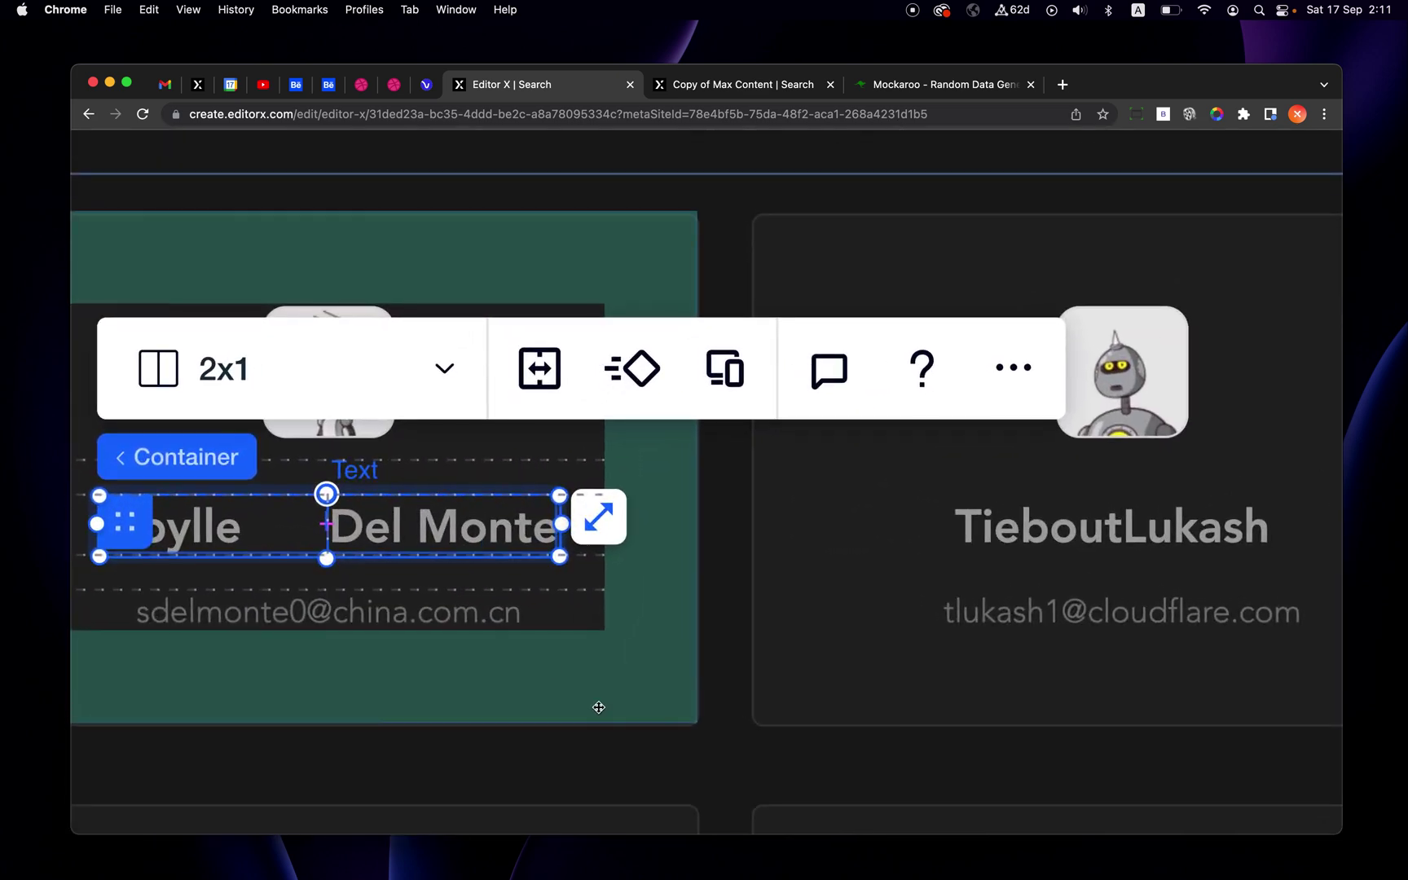
Step: Compare at close range the spacing between first and last names in the first and second cards
{"action": "left_click", "coordinate": [599, 707]}
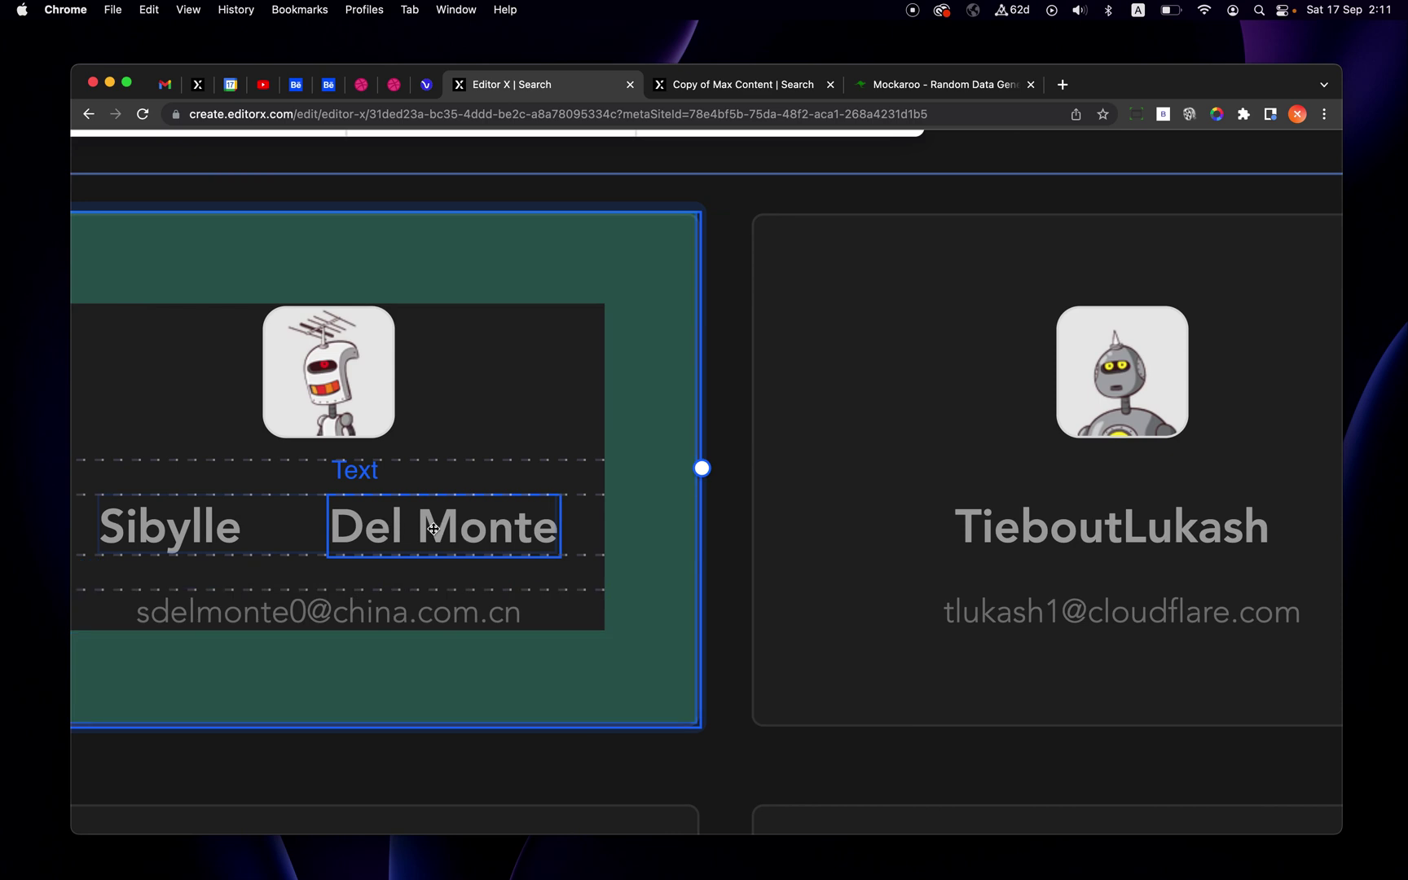
{"action": "scroll", "coordinate": [432, 528], "scroll_direction": "left", "scroll_amount": 2}
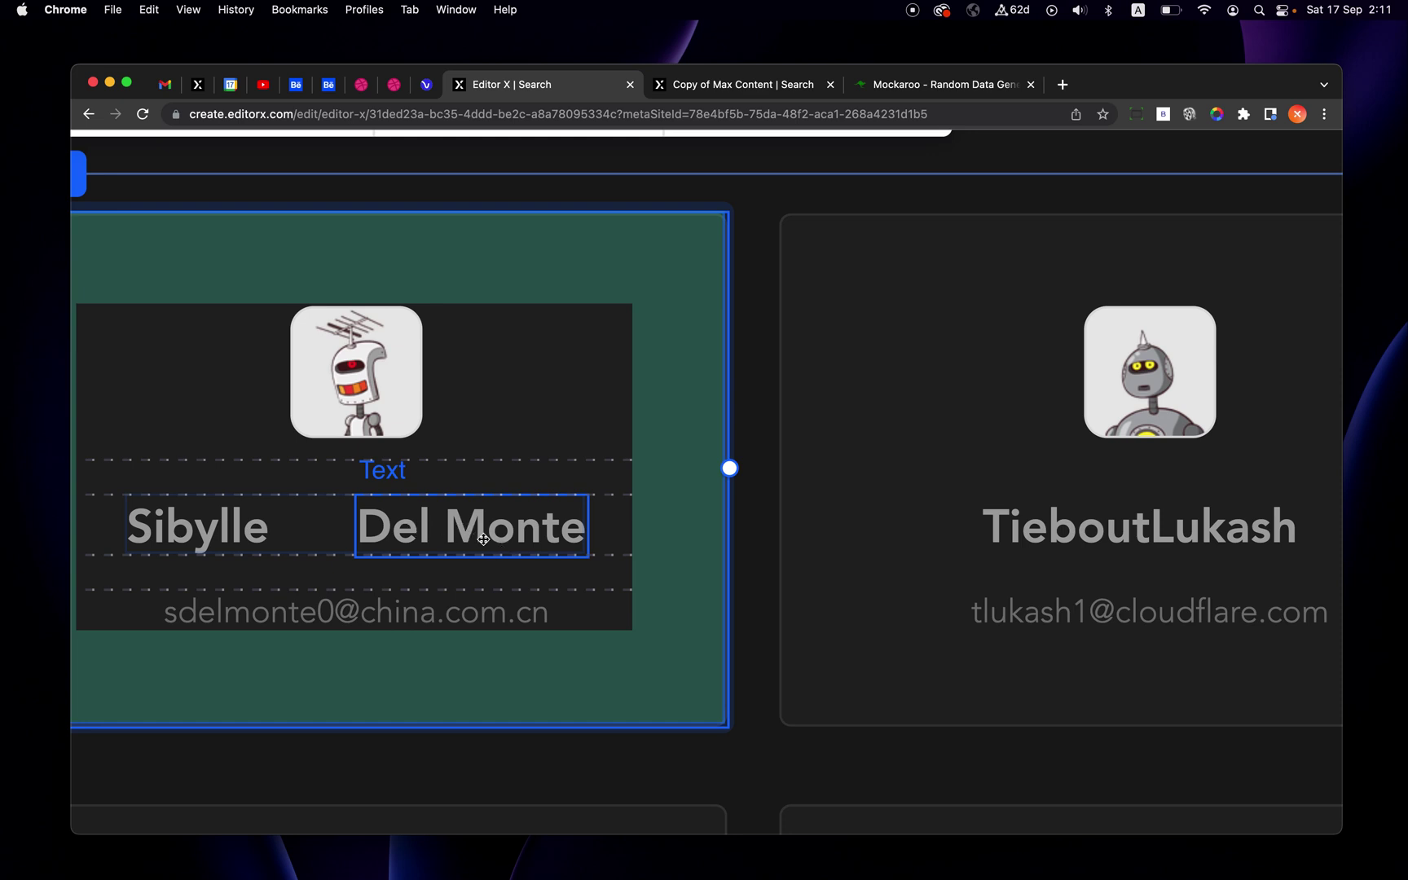
{"action": "scroll", "coordinate": [484, 540], "scroll_direction": "down", "scroll_amount": 5}
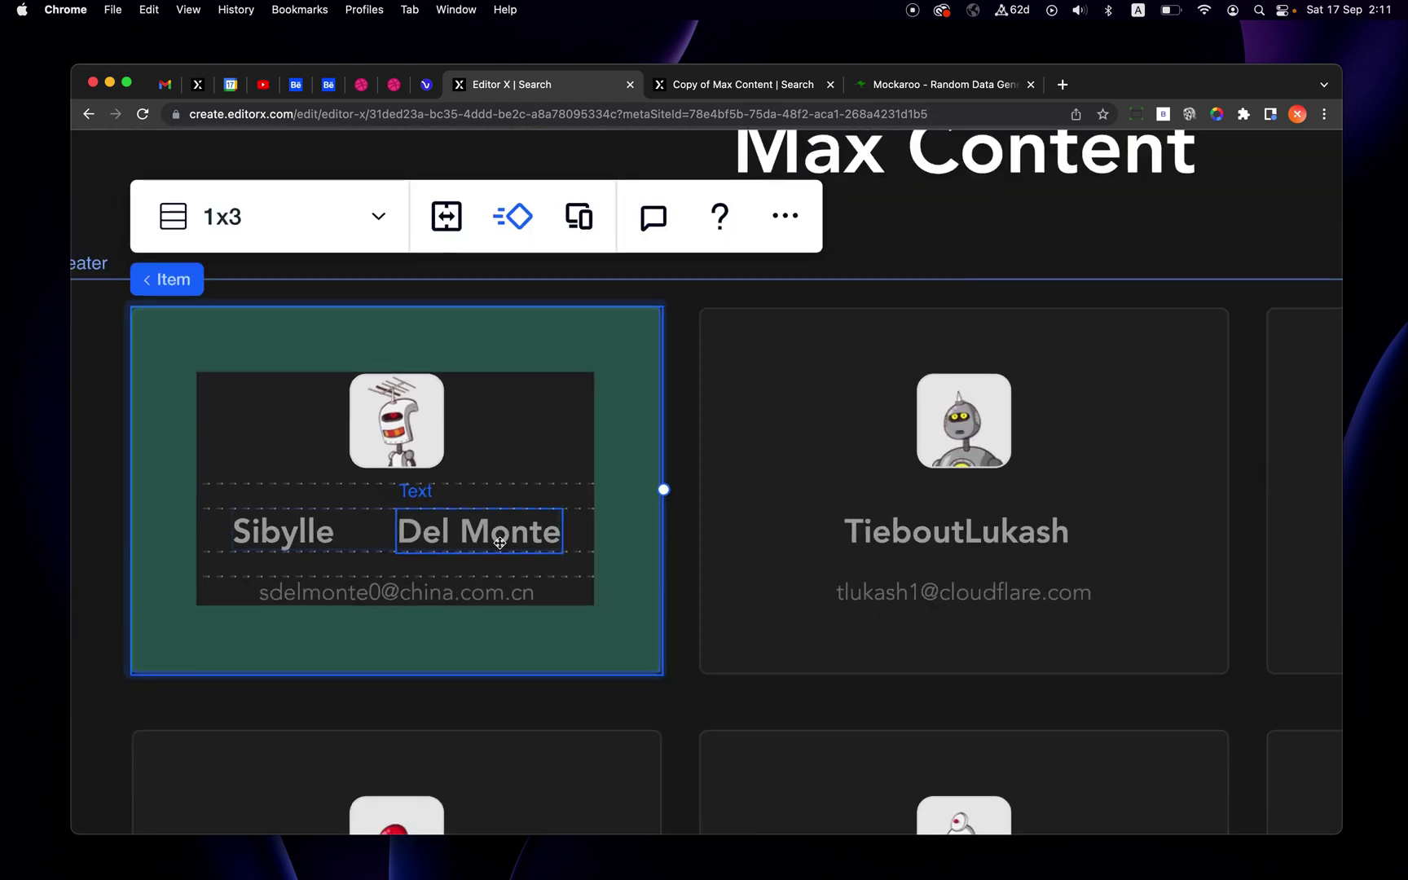
{"action": "scroll", "coordinate": [499, 541], "scroll_direction": "down", "scroll_amount": 2}
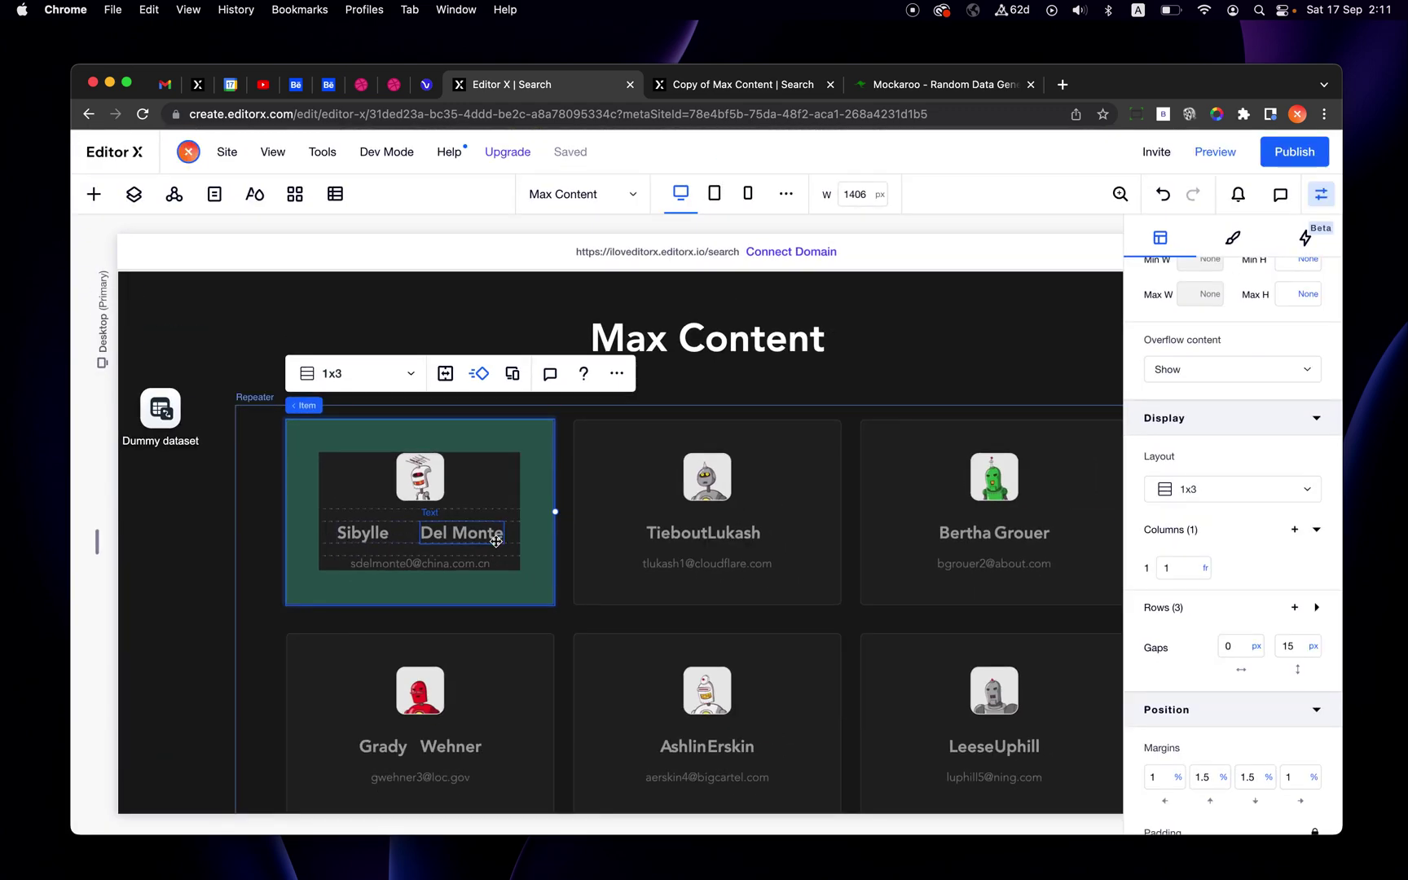
{"action": "scroll", "coordinate": [464, 546], "scroll_direction": "right", "scroll_amount": 2}
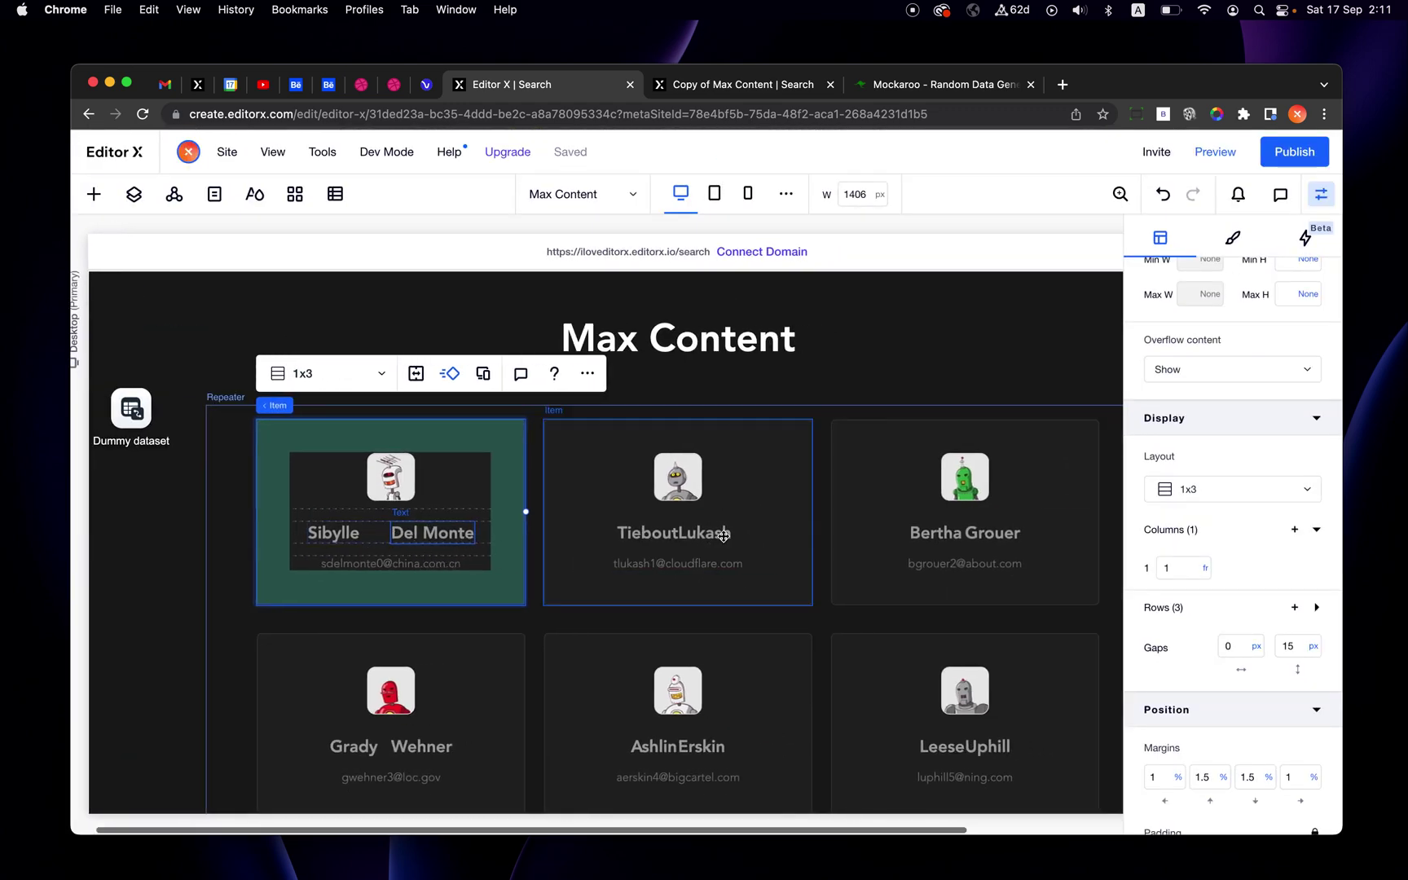
{"action": "scroll", "coordinate": [716, 533], "scroll_direction": "up", "scroll_amount": 3}
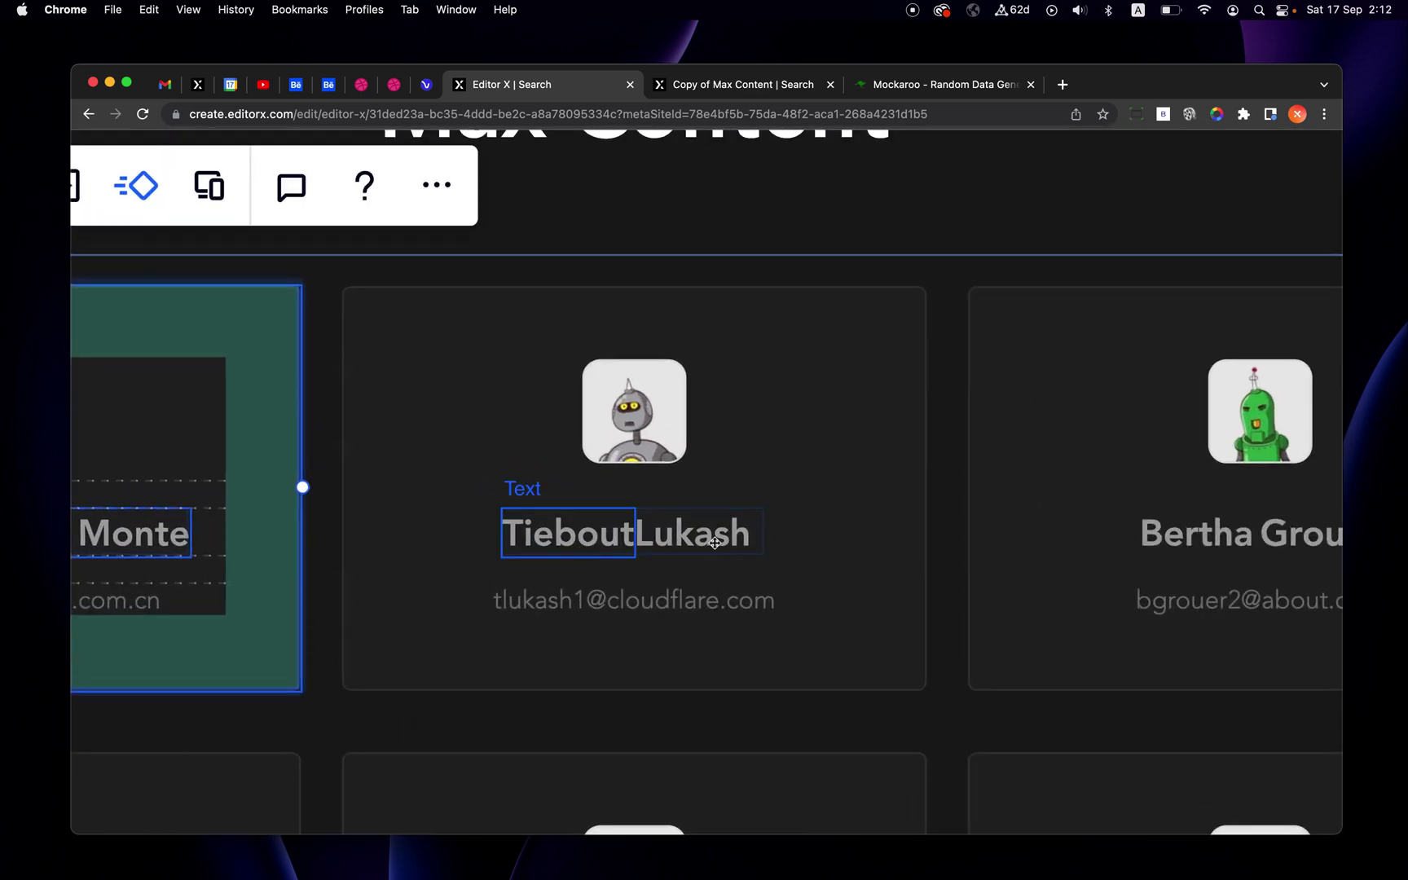
{"action": "scroll", "coordinate": [655, 543], "scroll_direction": "down", "scroll_amount": 5}
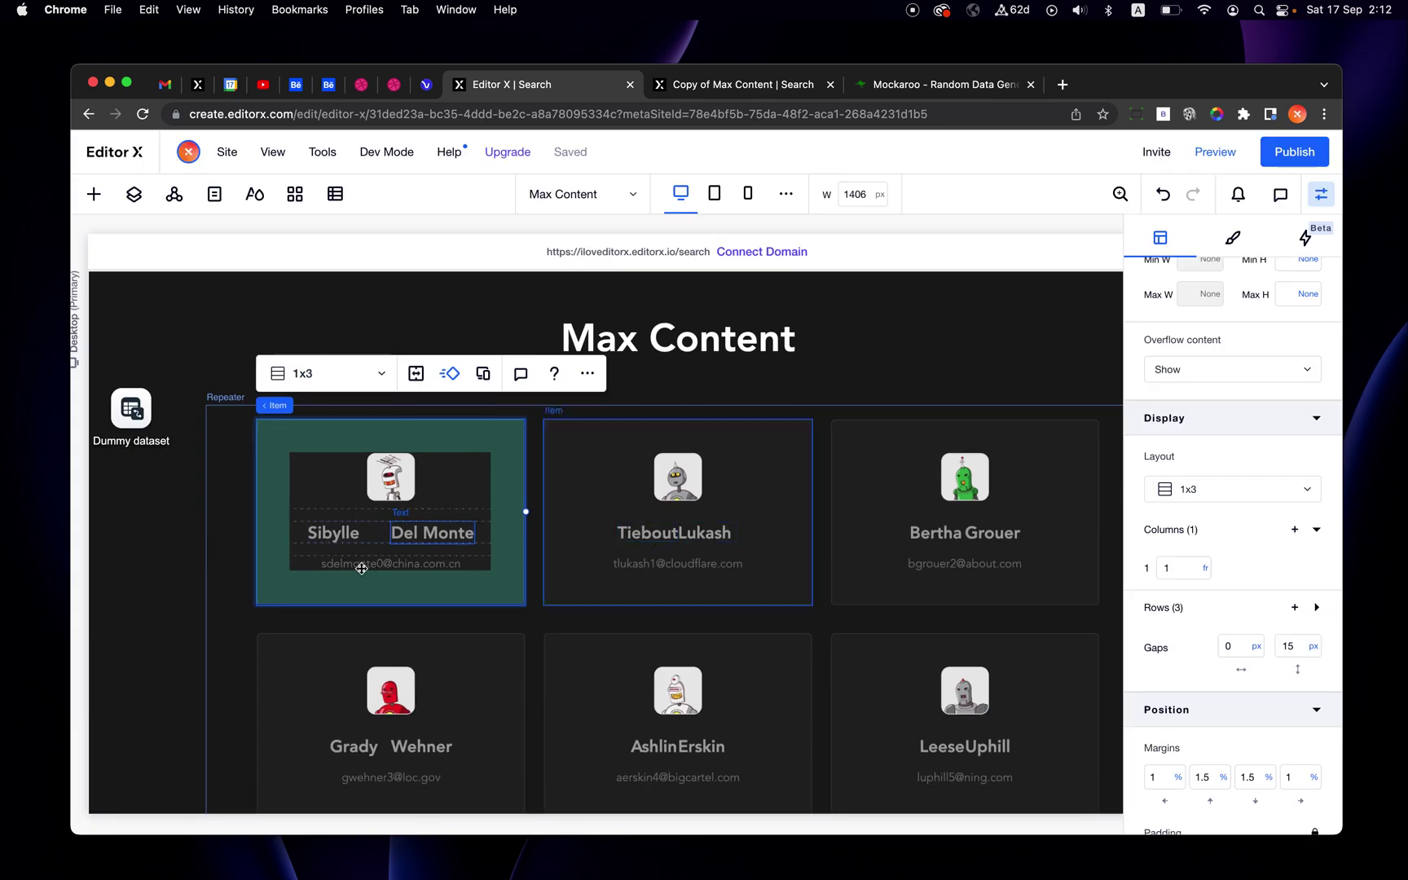
{"action": "scroll", "coordinate": [369, 534], "scroll_direction": "up", "scroll_amount": 2}
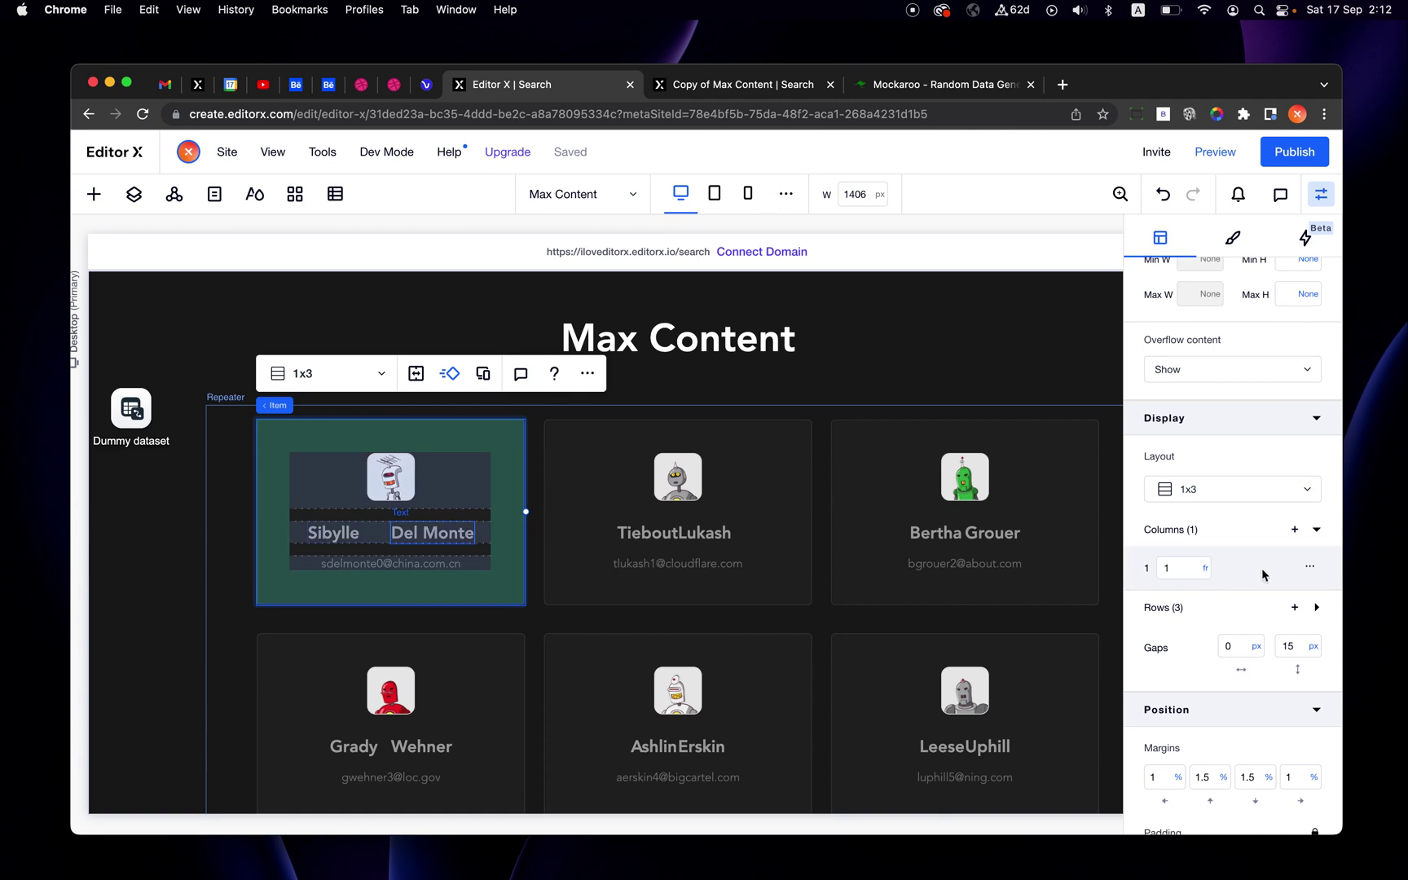
Step: Set the first column of the two-column name container in the first card to Max content
{"action": "left_click", "coordinate": [355, 497]}
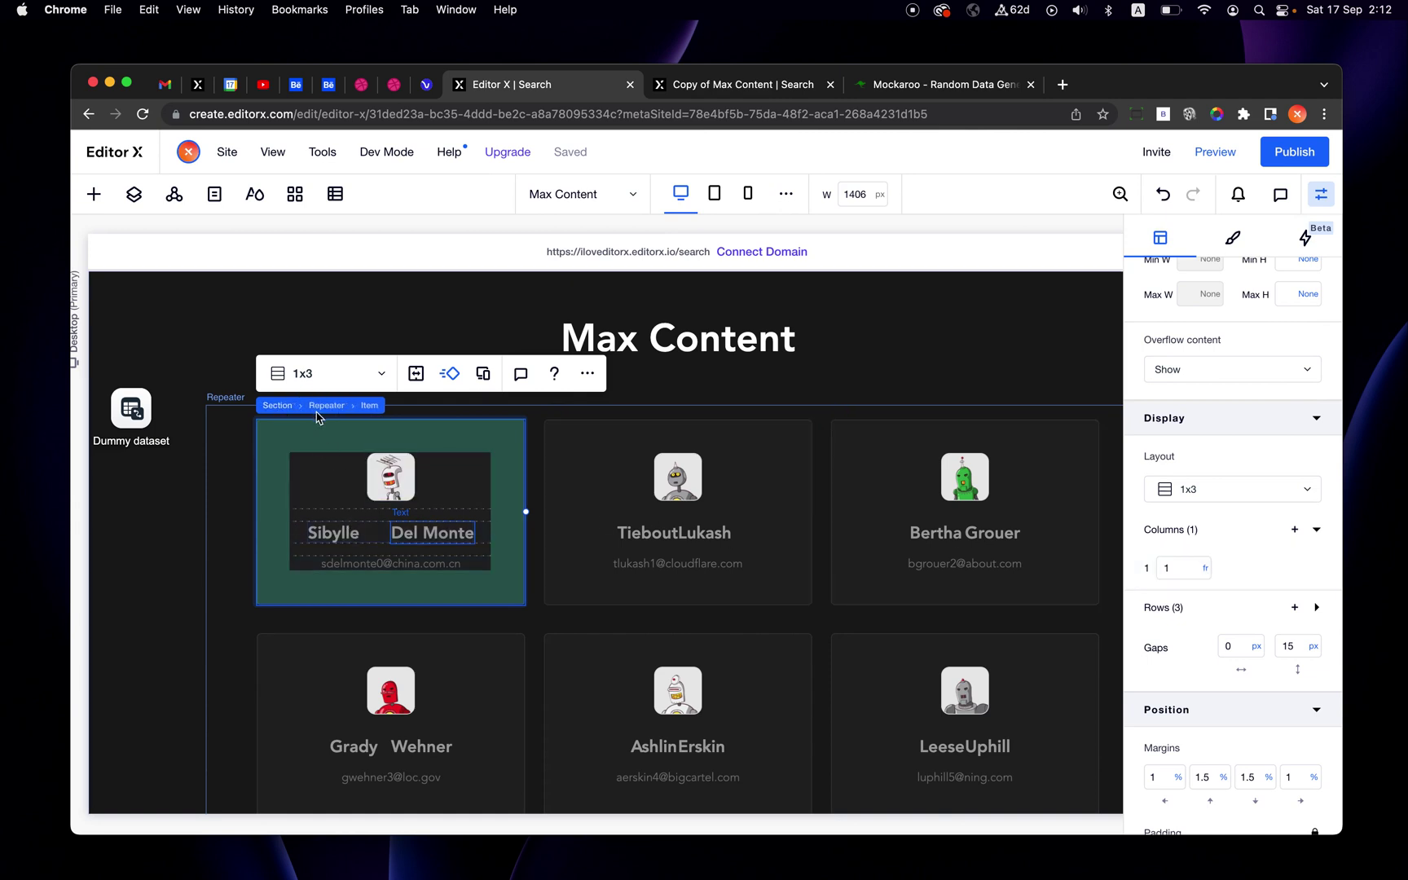
{"action": "key", "text": "Escape"}
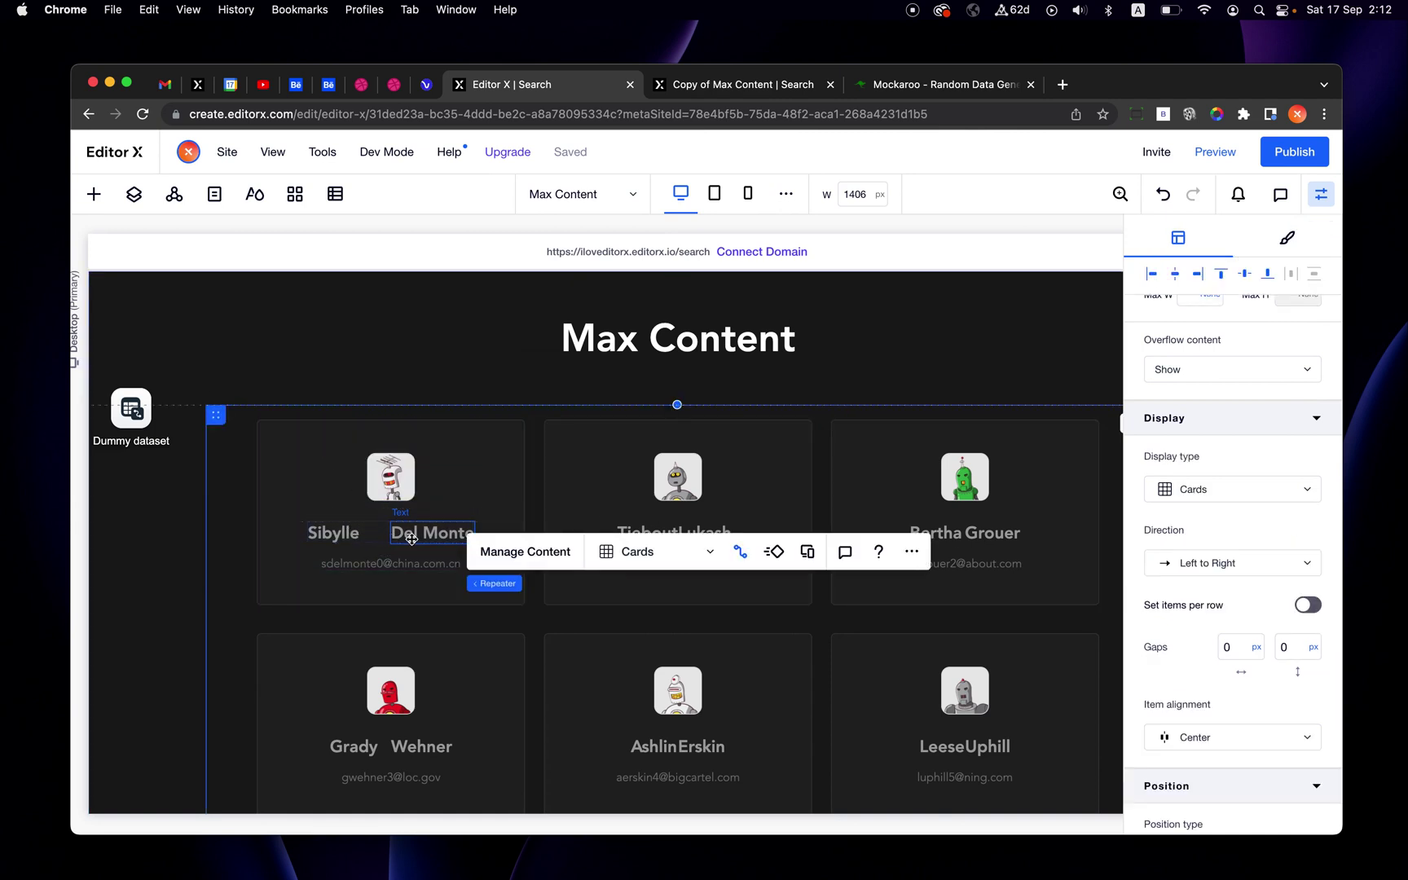
{"action": "left_click", "coordinate": [411, 538]}
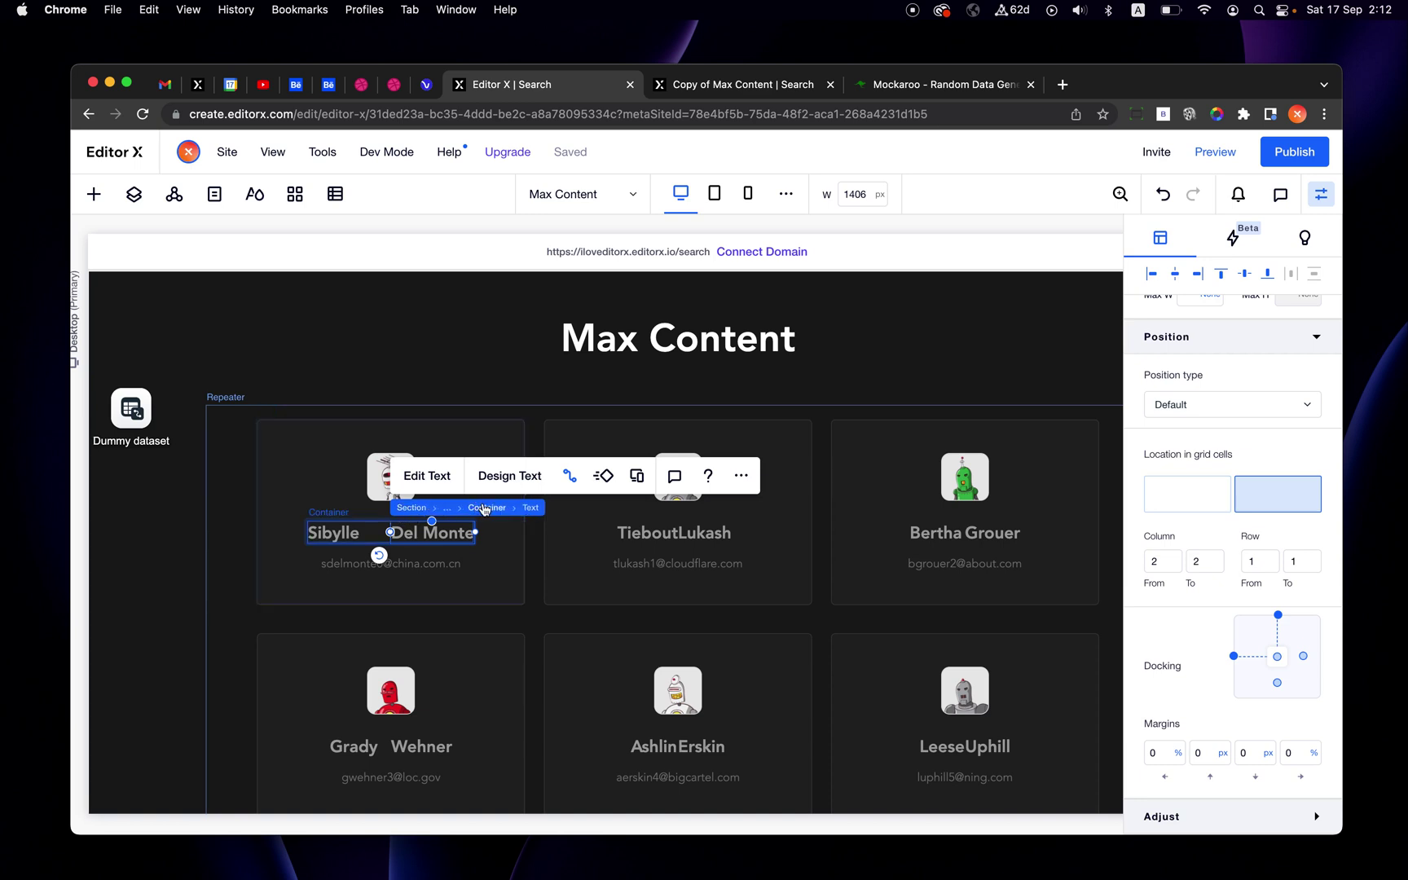
{"action": "left_click", "coordinate": [486, 510]}
{"action": "left_click", "coordinate": [1317, 530]}
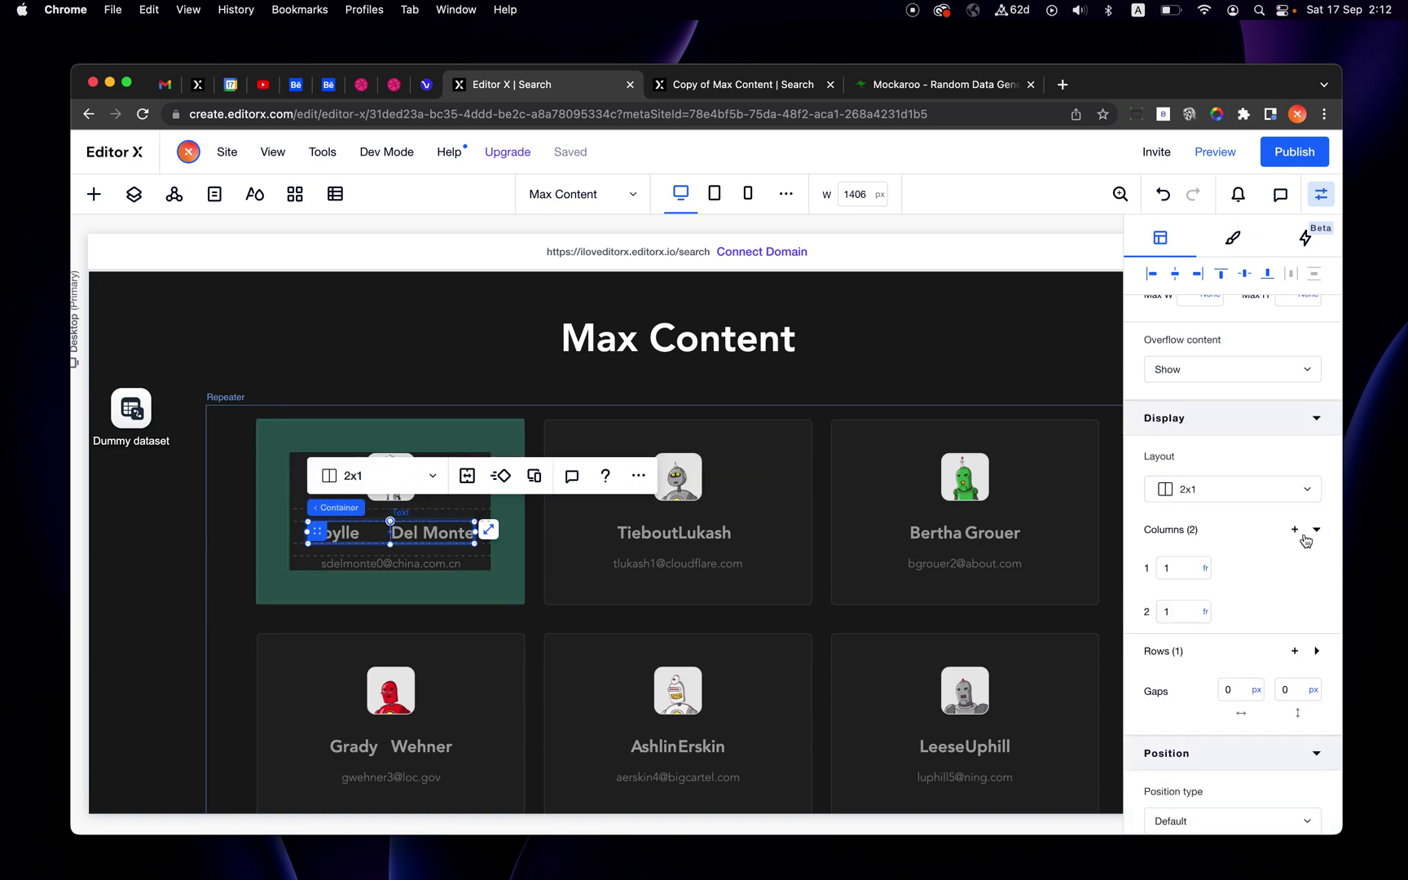
{"action": "left_click", "coordinate": [1206, 570]}
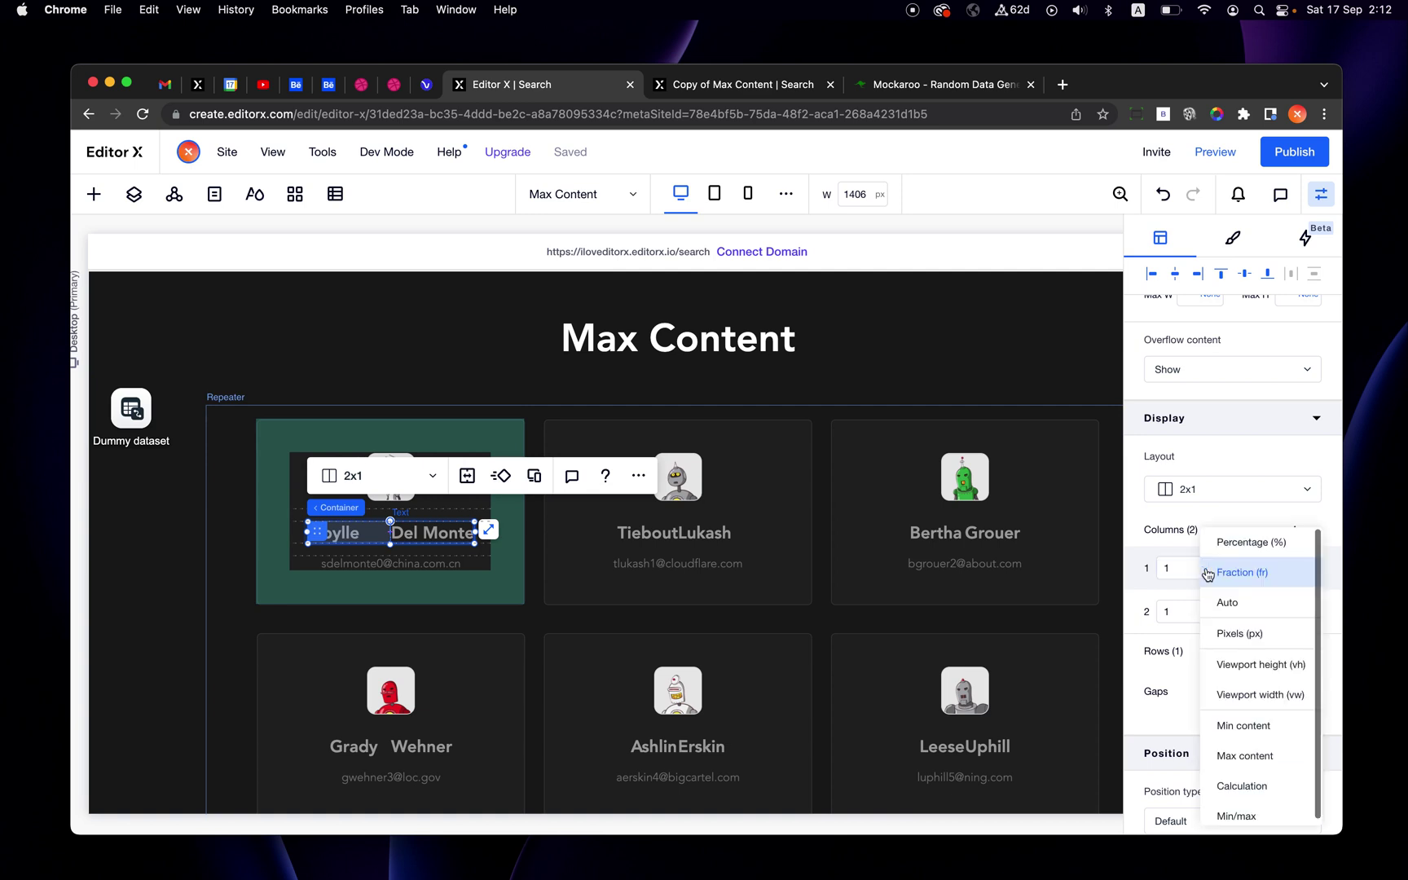
{"action": "left_click", "coordinate": [1244, 751]}
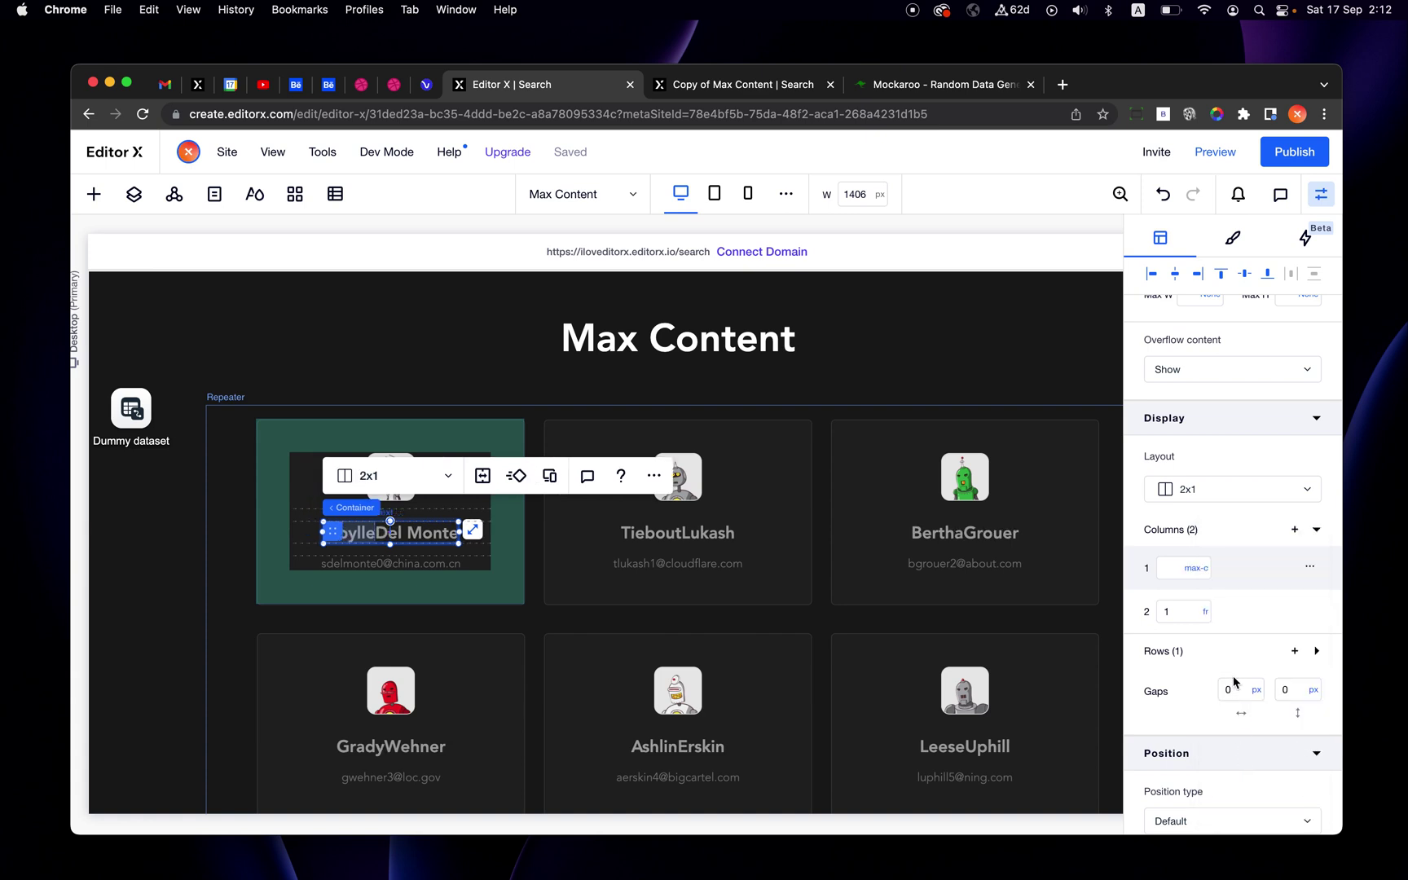
Step: Change the name container's first column to Auto and check how closely the two names sit together
{"action": "left_click", "coordinate": [1198, 570]}
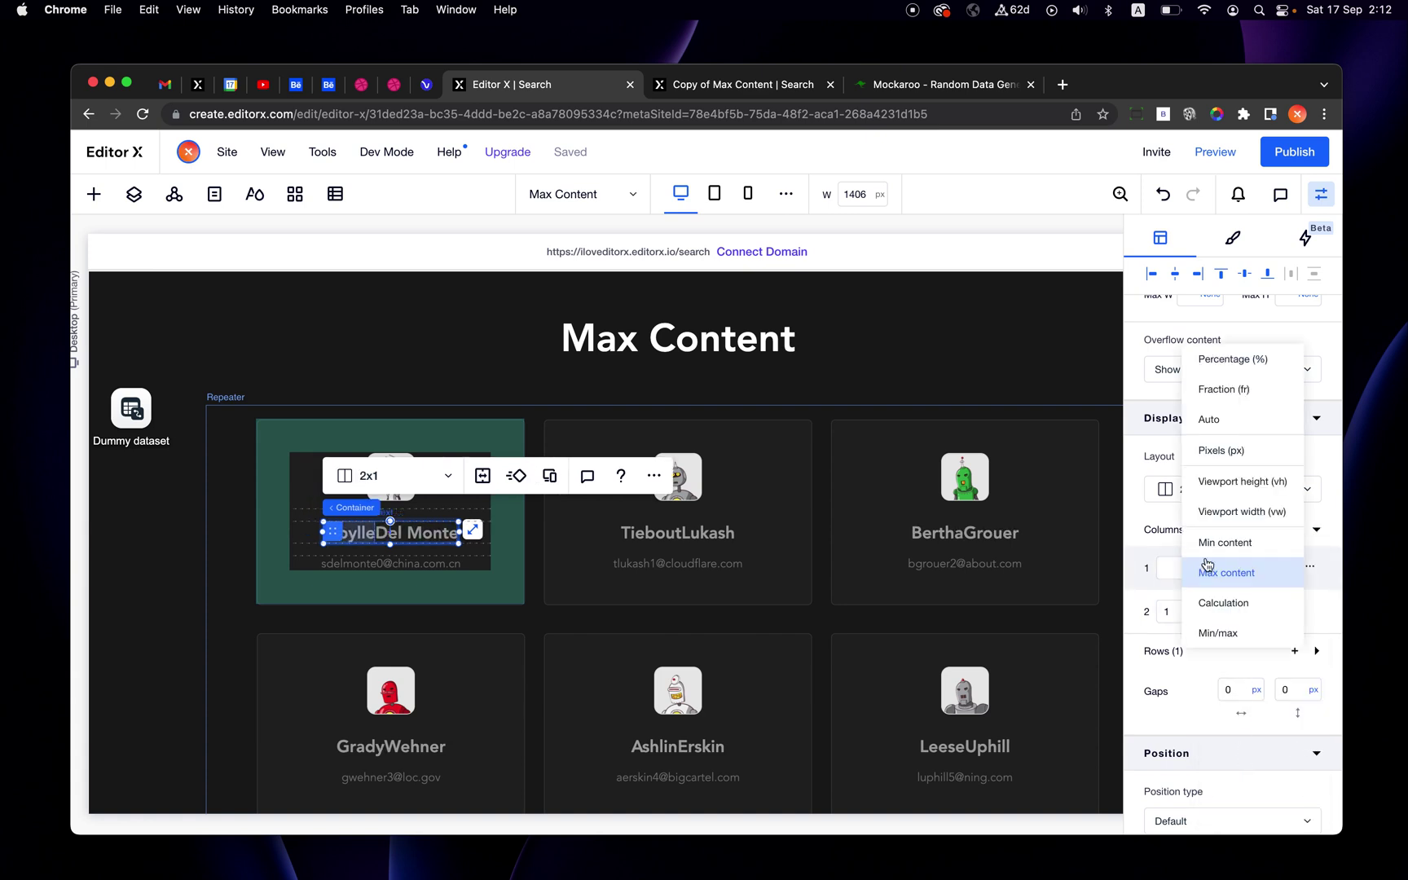
{"action": "left_click", "coordinate": [1226, 419]}
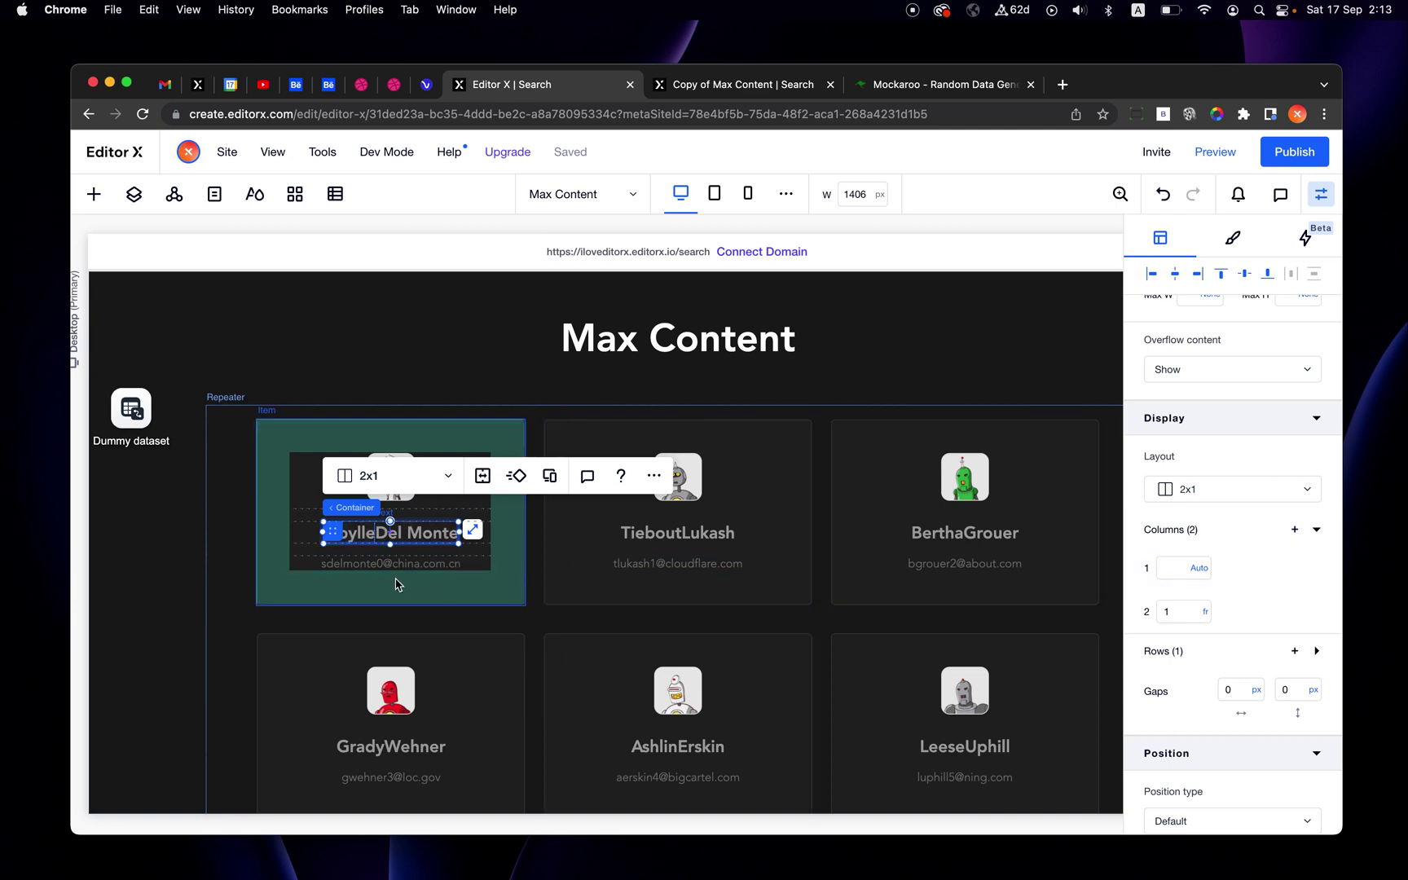
{"action": "scroll", "coordinate": [370, 560], "scroll_direction": "up", "scroll_amount": 5}
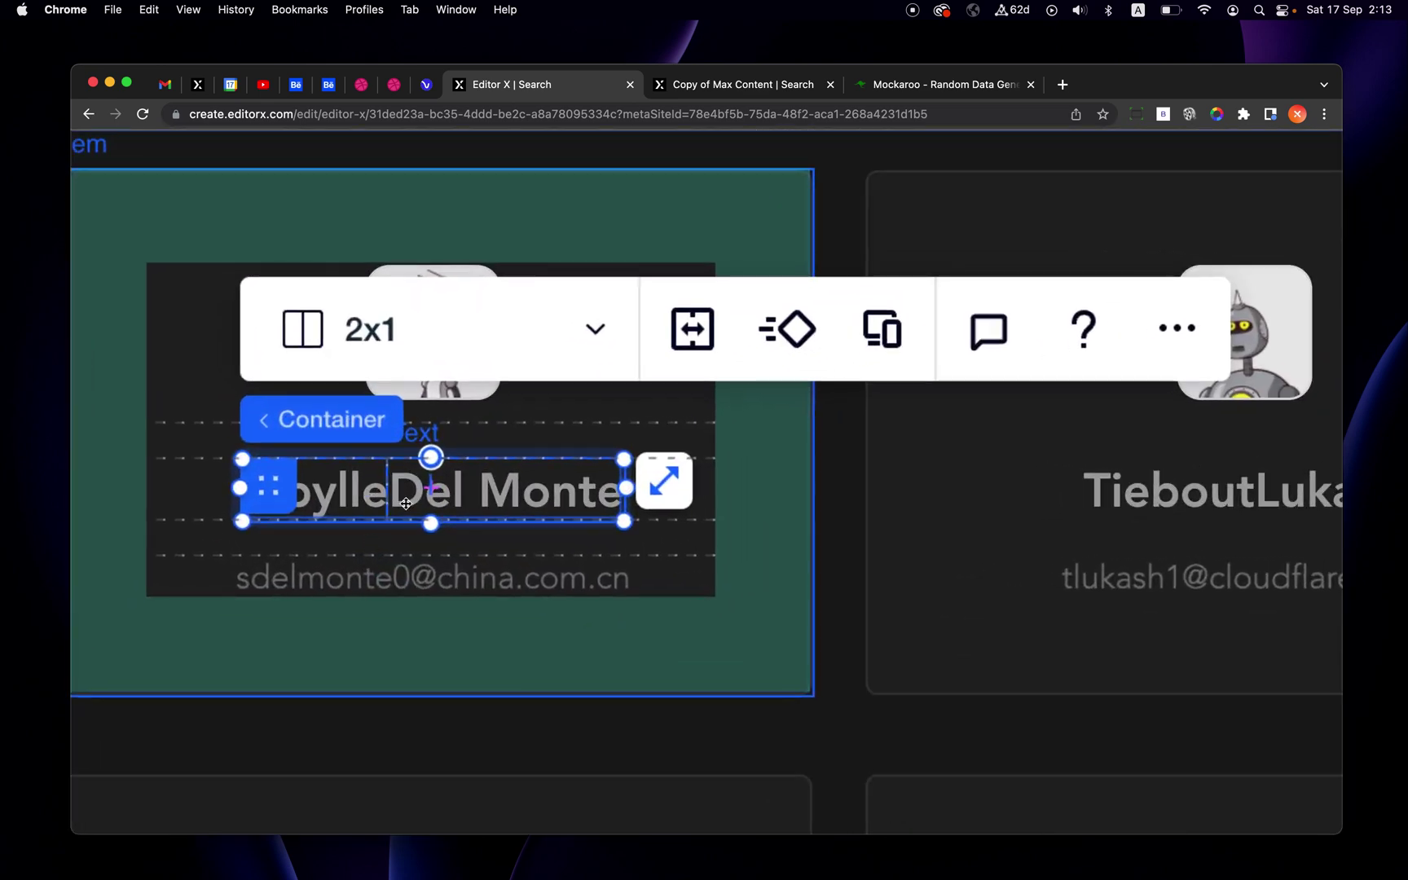
{"action": "scroll", "coordinate": [390, 501], "scroll_direction": "down", "scroll_amount": 5}
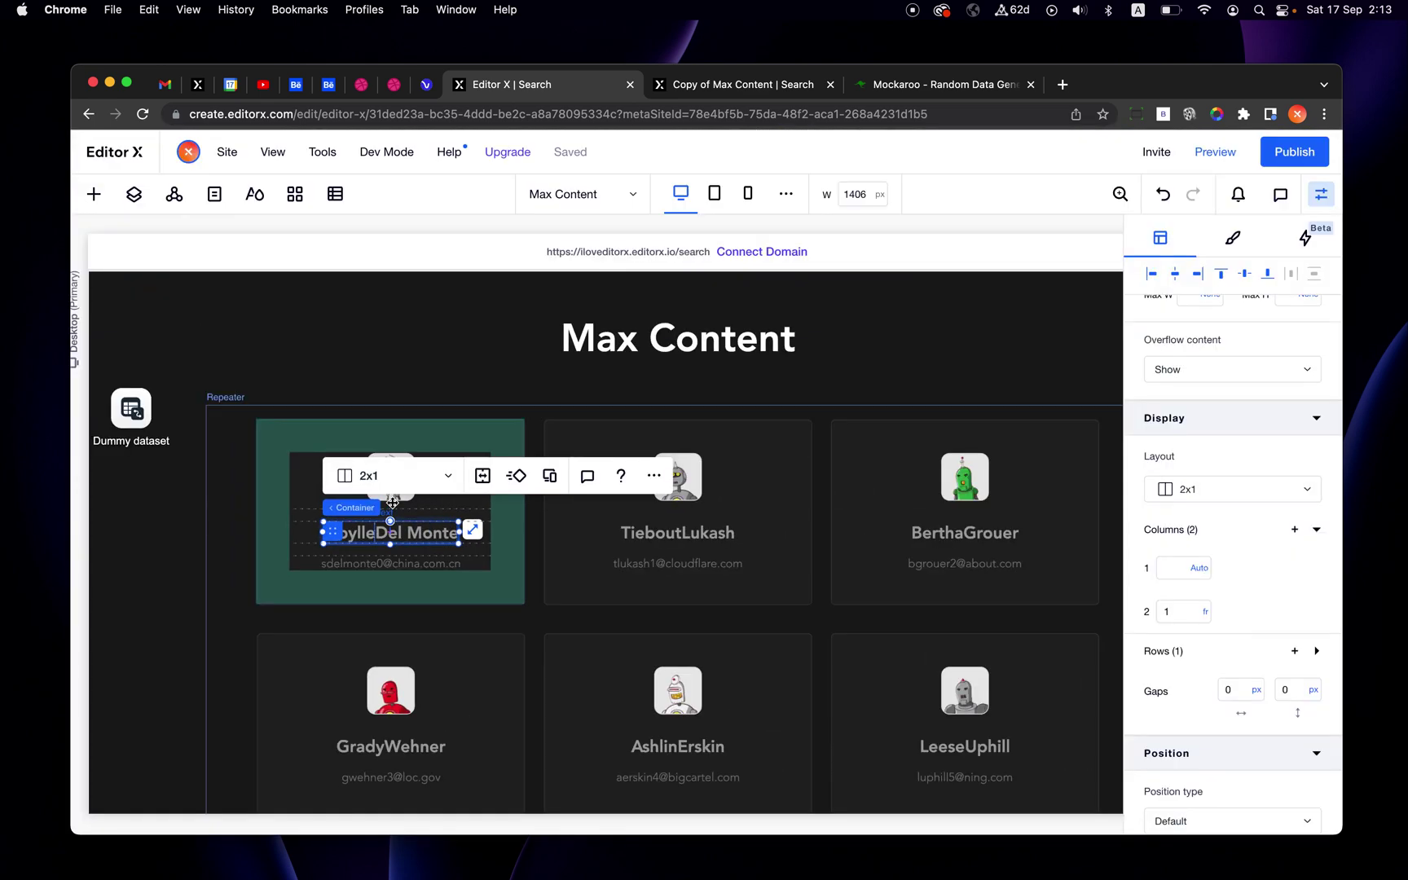
Step: Set the horizontal gap between the name container's columns to 6 px
{"action": "scroll", "coordinate": [1236, 632], "scroll_direction": "down", "scroll_amount": 2}
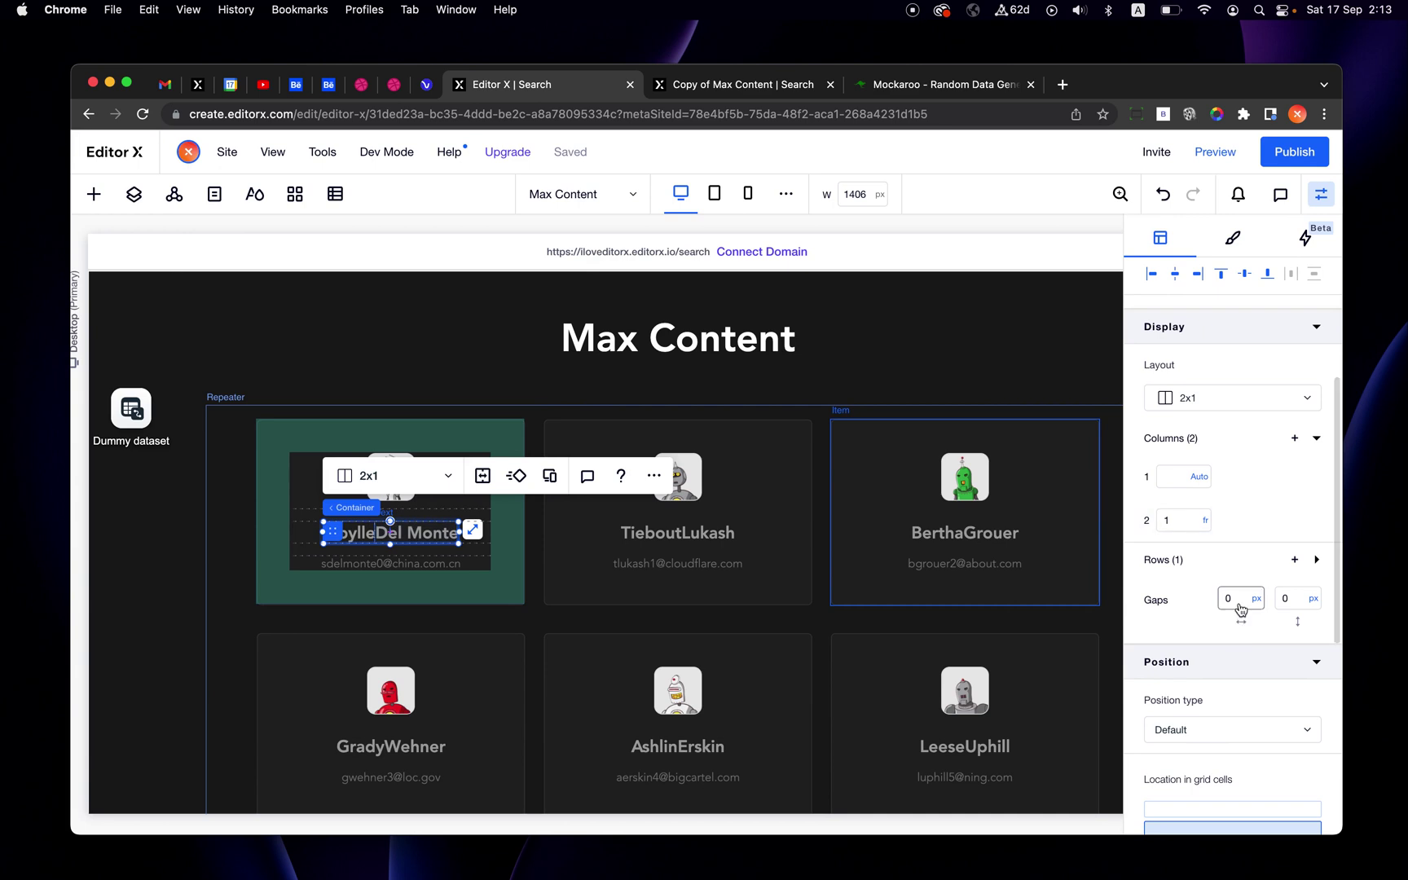
{"action": "left_click", "coordinate": [1239, 603]}
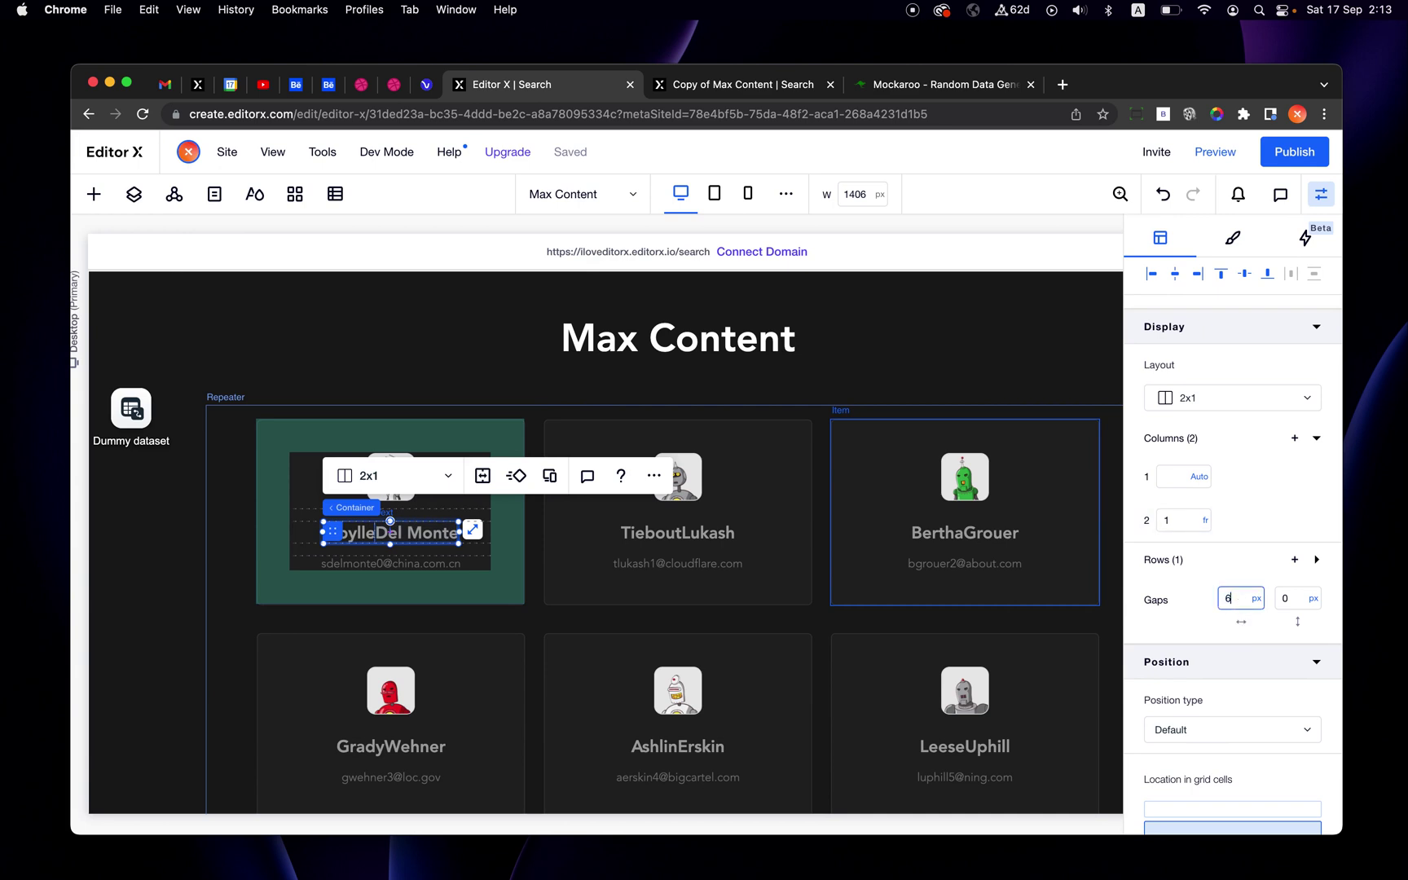
{"action": "key", "text": "Return"}
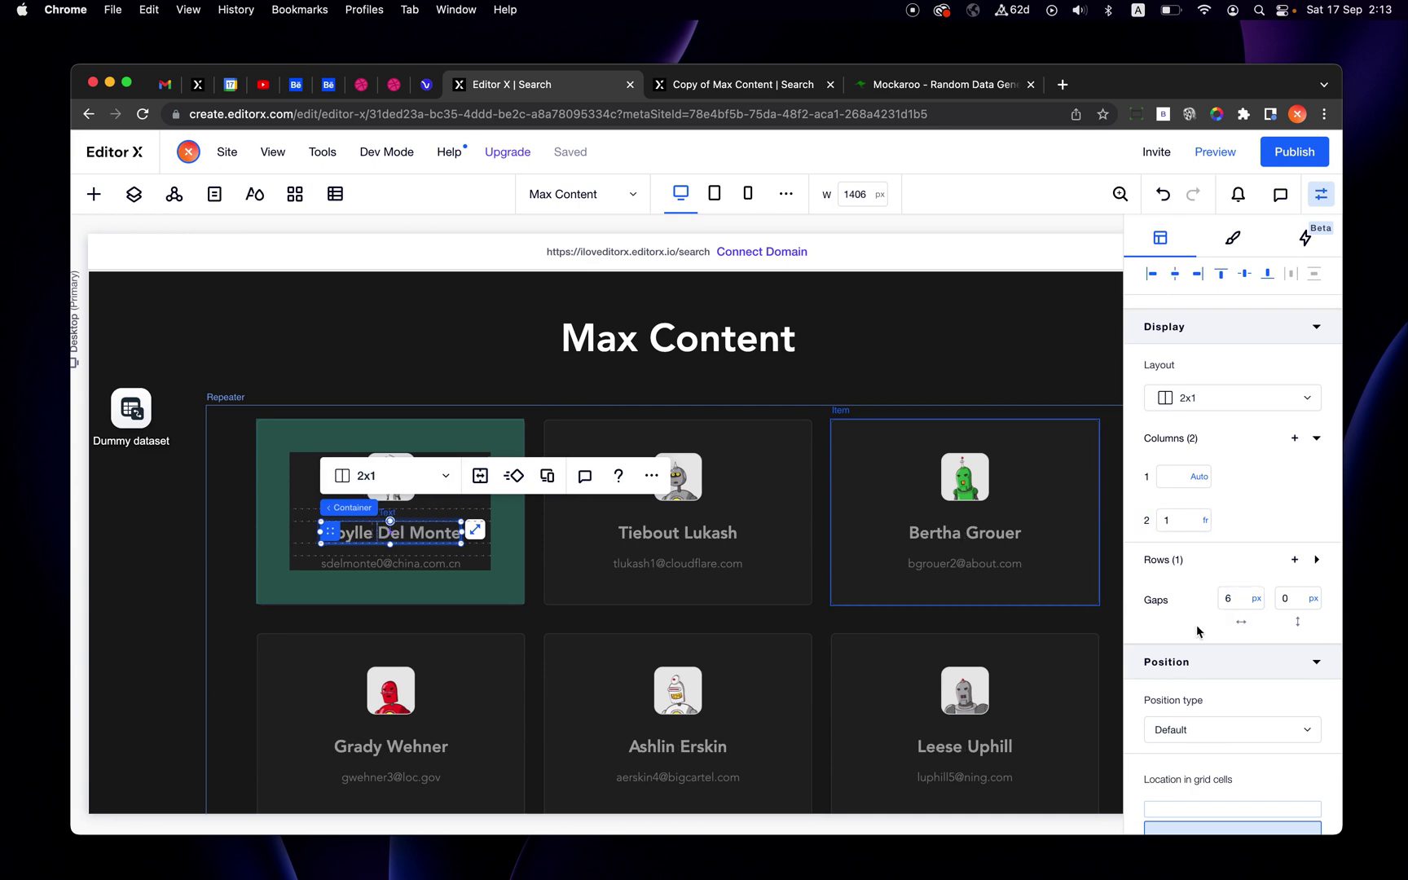
Step: Review the name spacing and centring across all repeater cards, including a close view of the first card
{"action": "left_click", "coordinate": [851, 737]}
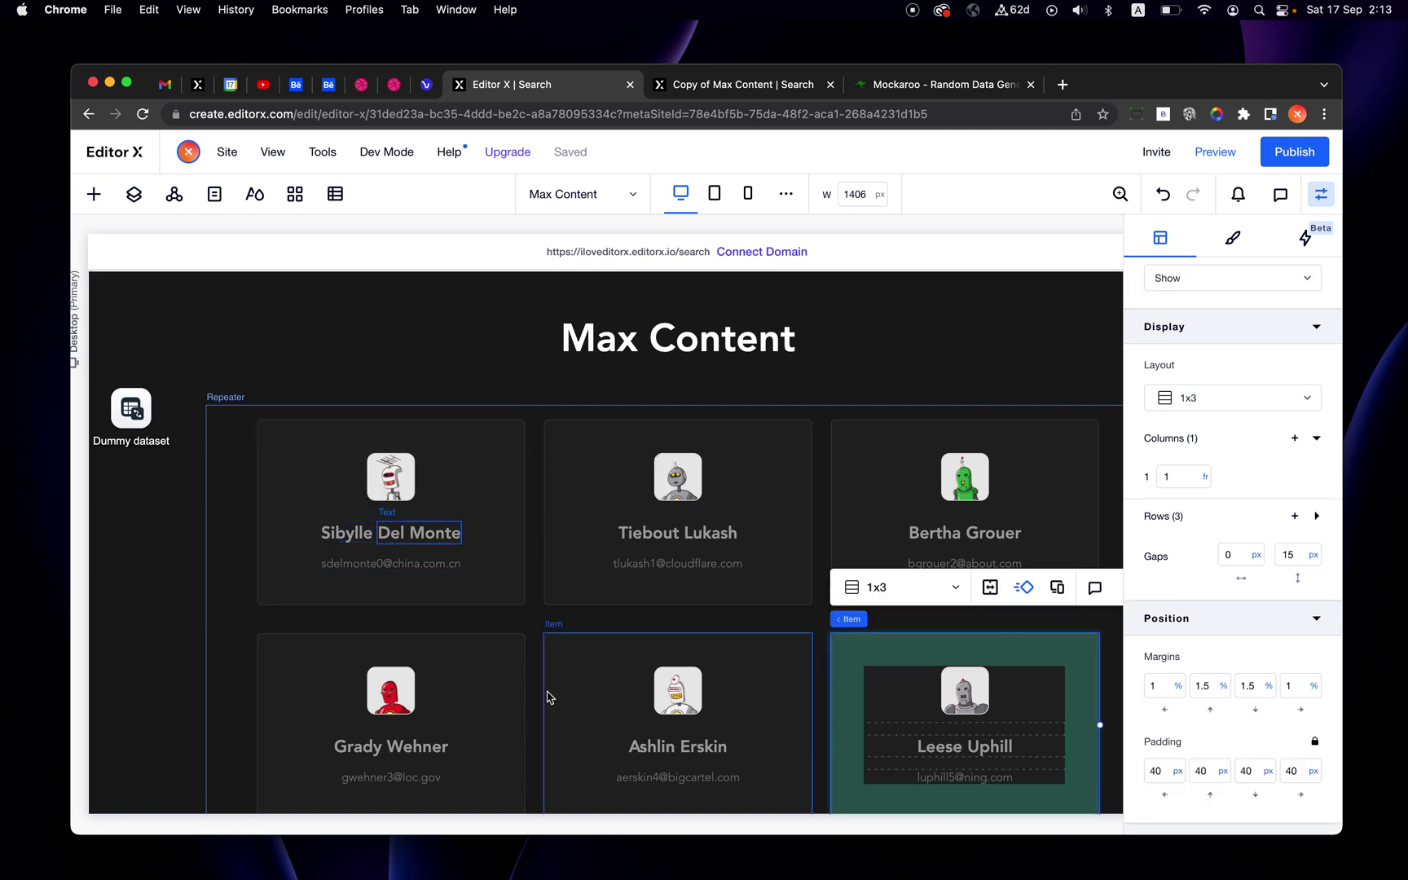
{"action": "scroll", "coordinate": [548, 697], "scroll_direction": "down", "scroll_amount": 2}
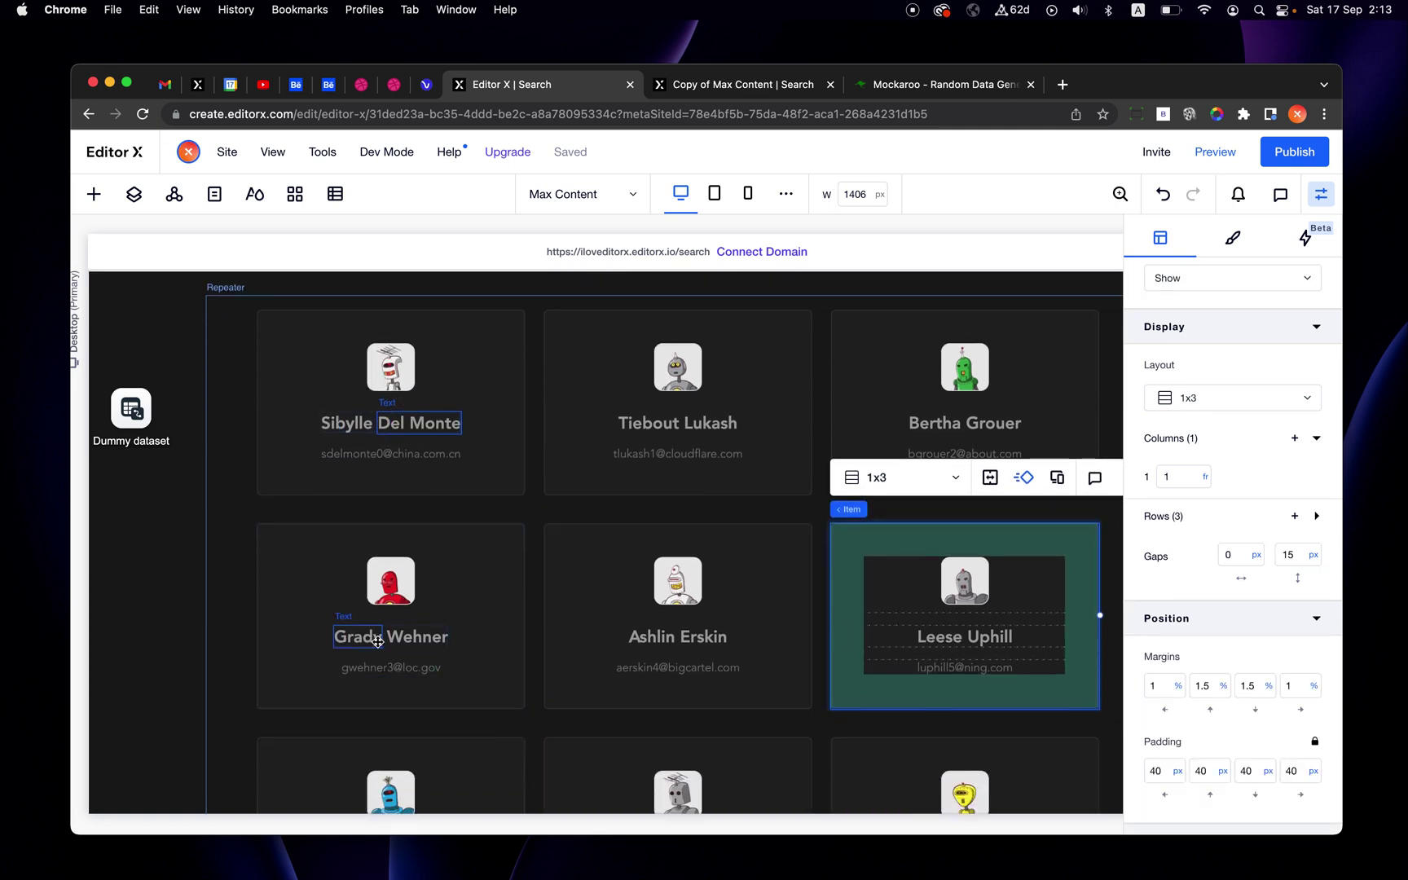
{"action": "scroll", "coordinate": [550, 633], "scroll_direction": "down", "scroll_amount": 4}
{"action": "scroll", "coordinate": [550, 634], "scroll_direction": "down", "scroll_amount": 5}
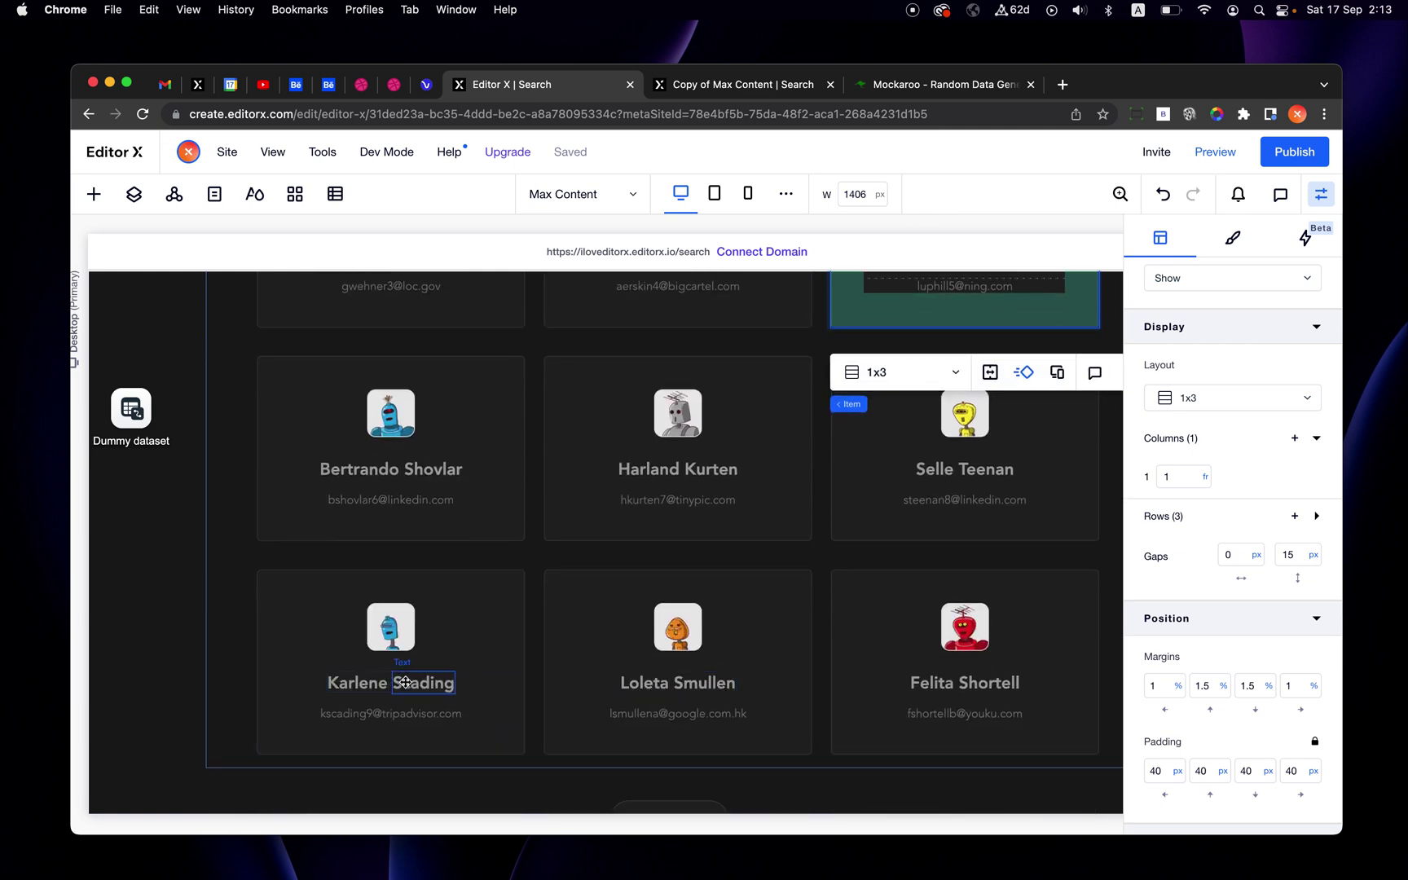
{"action": "scroll", "coordinate": [578, 676], "scroll_direction": "up", "scroll_amount": 8}
{"action": "scroll", "coordinate": [581, 679], "scroll_direction": "up", "scroll_amount": 4}
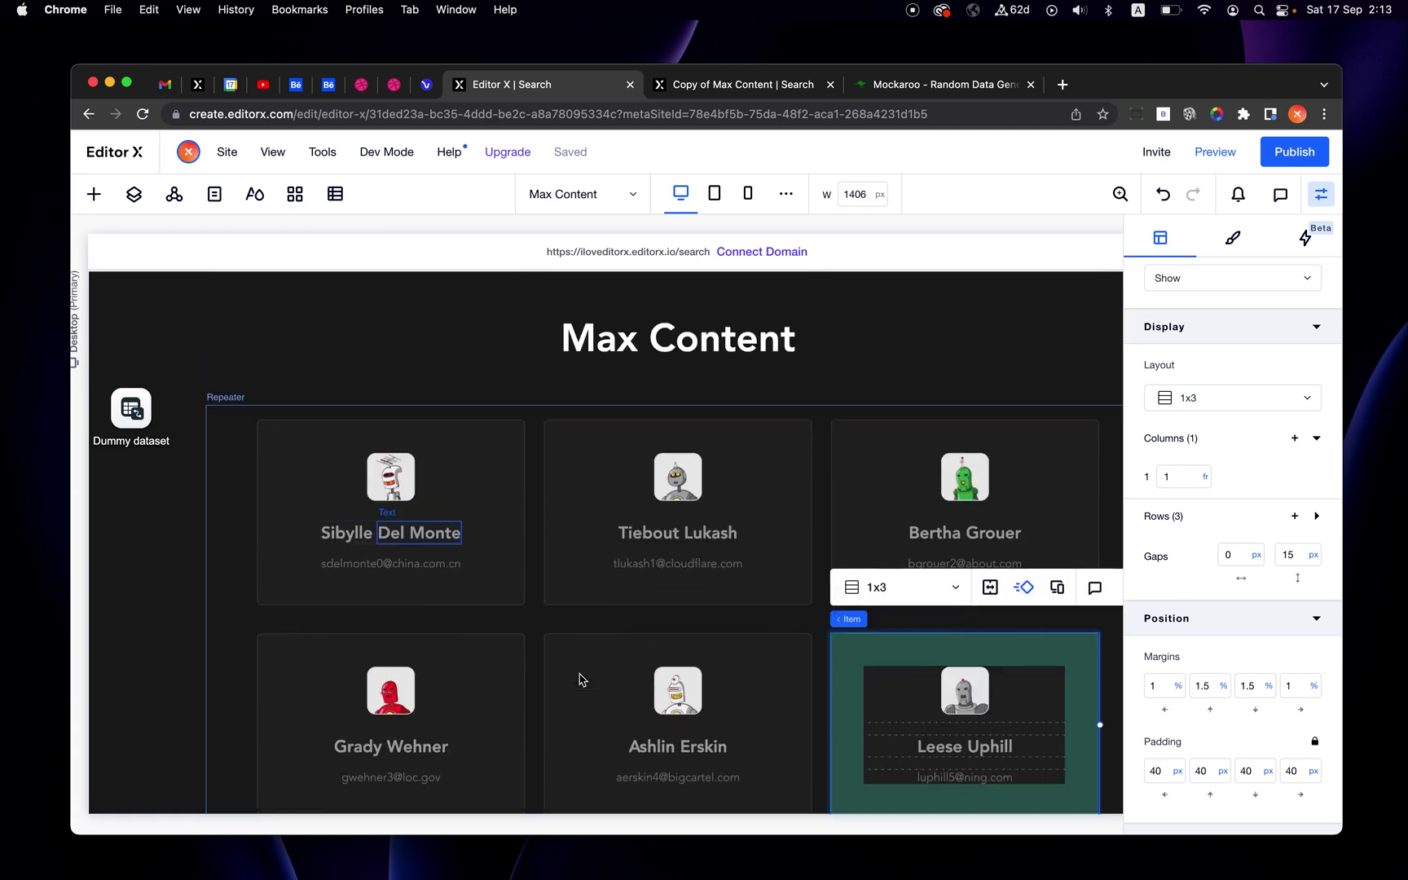
{"action": "left_click", "coordinate": [537, 622]}
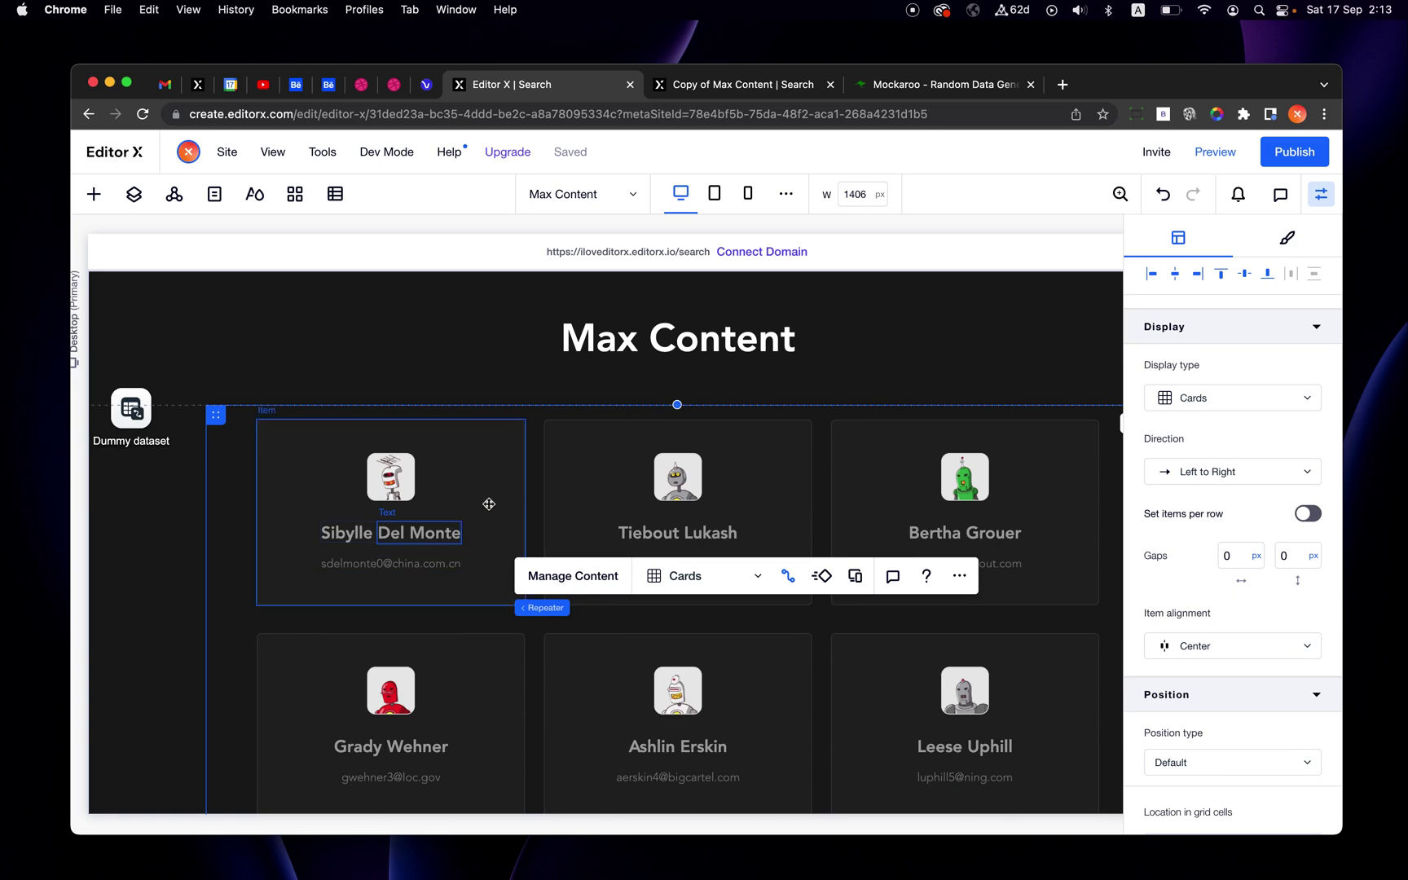
{"action": "scroll", "coordinate": [431, 539], "scroll_direction": "up", "scroll_amount": 5, "text": "ctrl"}
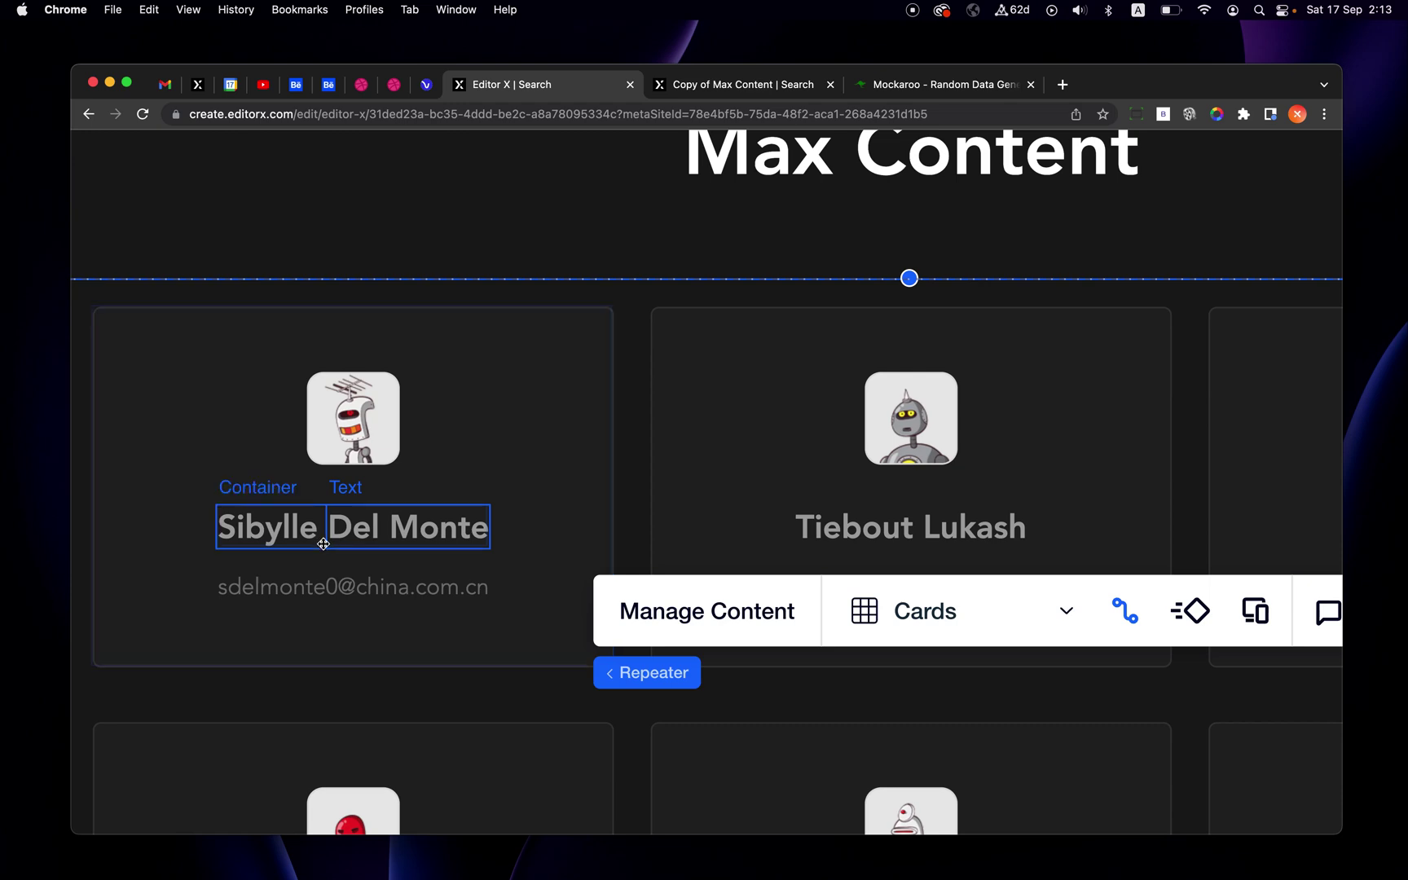
{"action": "key", "text": "Escape"}
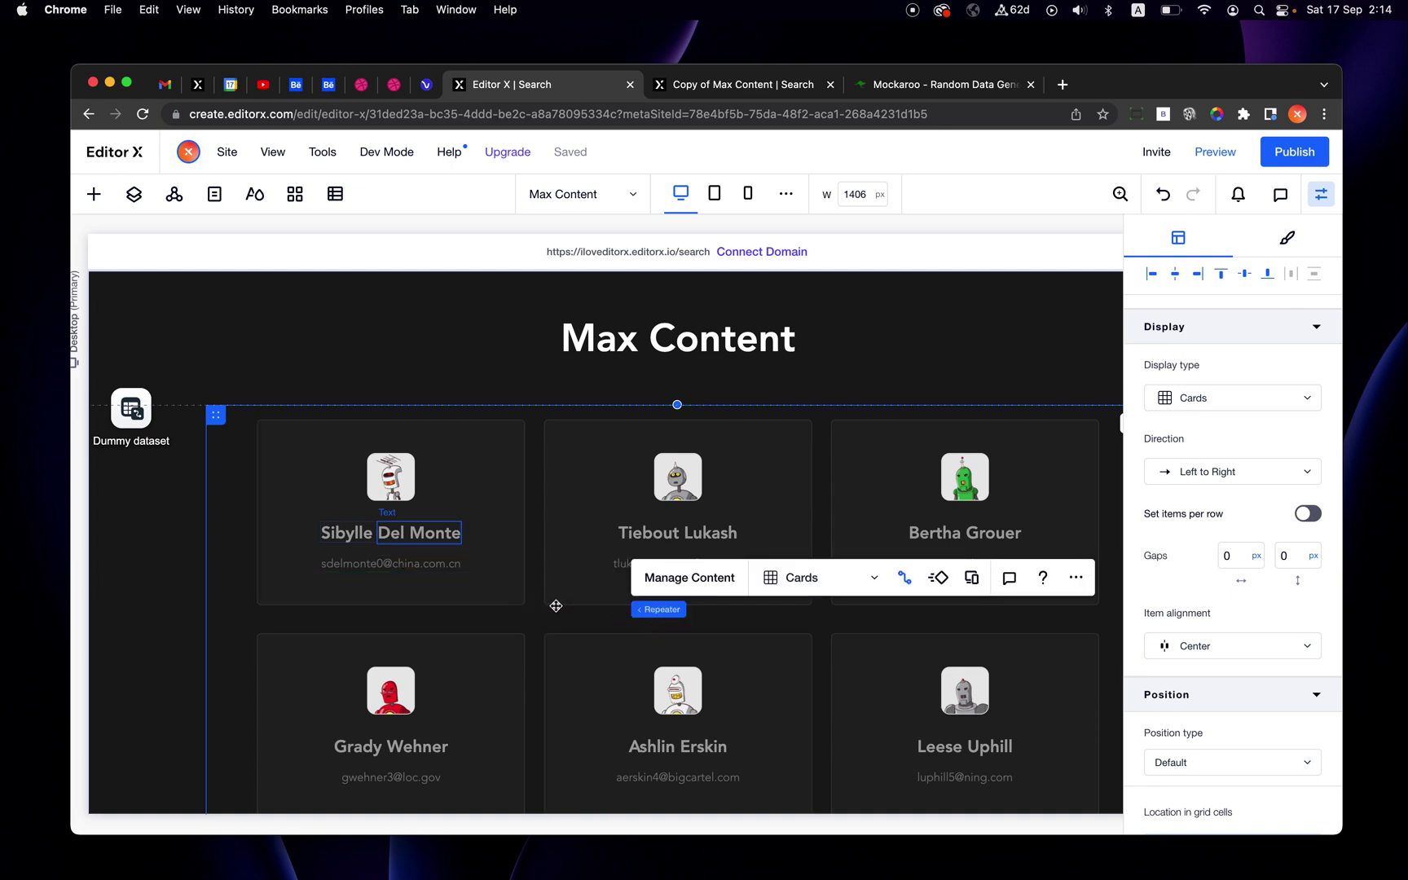
Step: Try highlighting the e-mail text in the repeater's fourth card with a light green theme colour
{"action": "scroll", "coordinate": [556, 605], "scroll_direction": "down", "scroll_amount": 1}
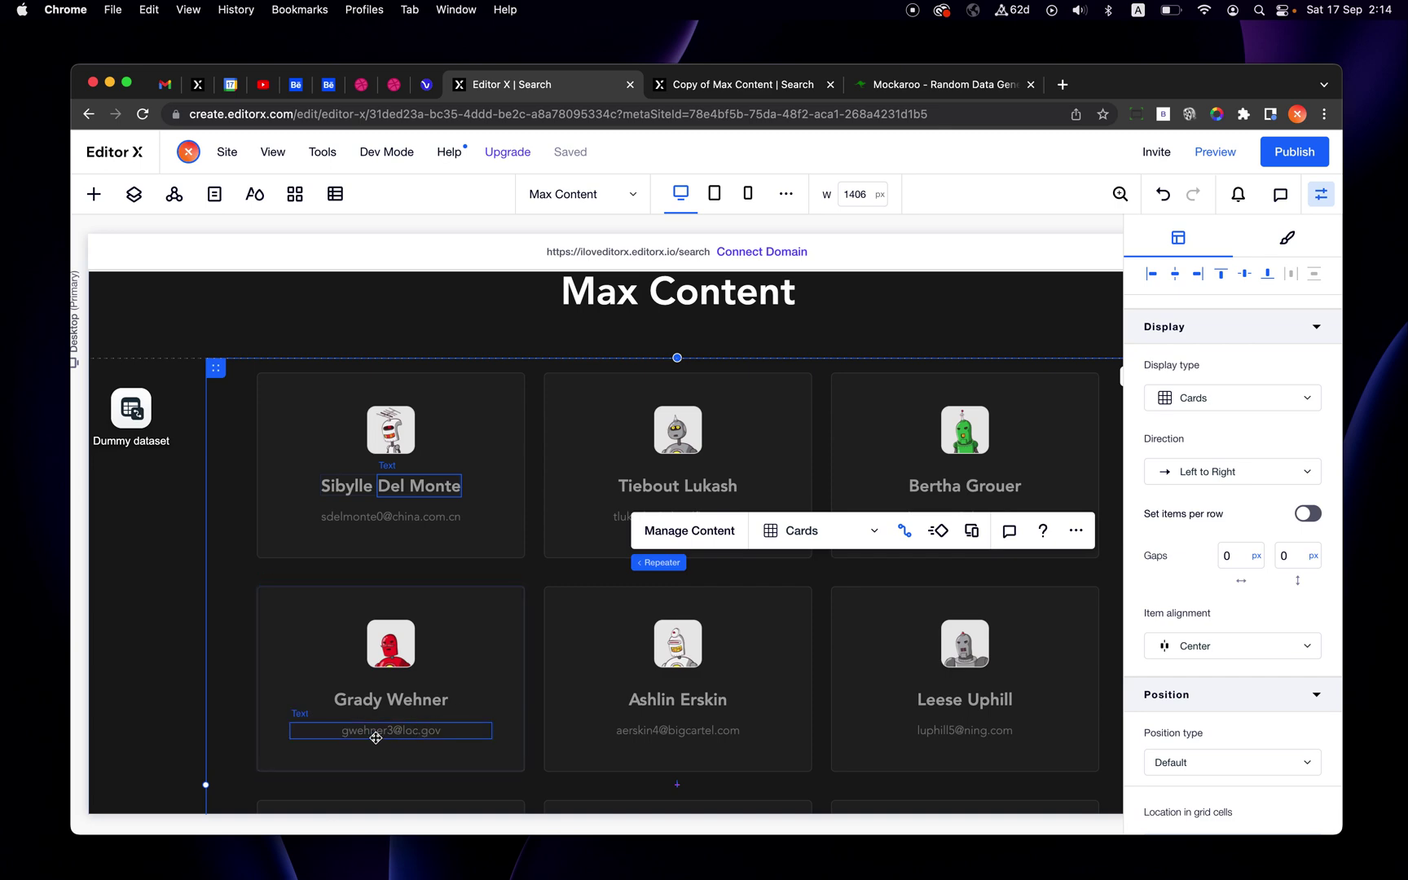
{"action": "scroll", "coordinate": [376, 737], "scroll_direction": "up", "scroll_amount": 3}
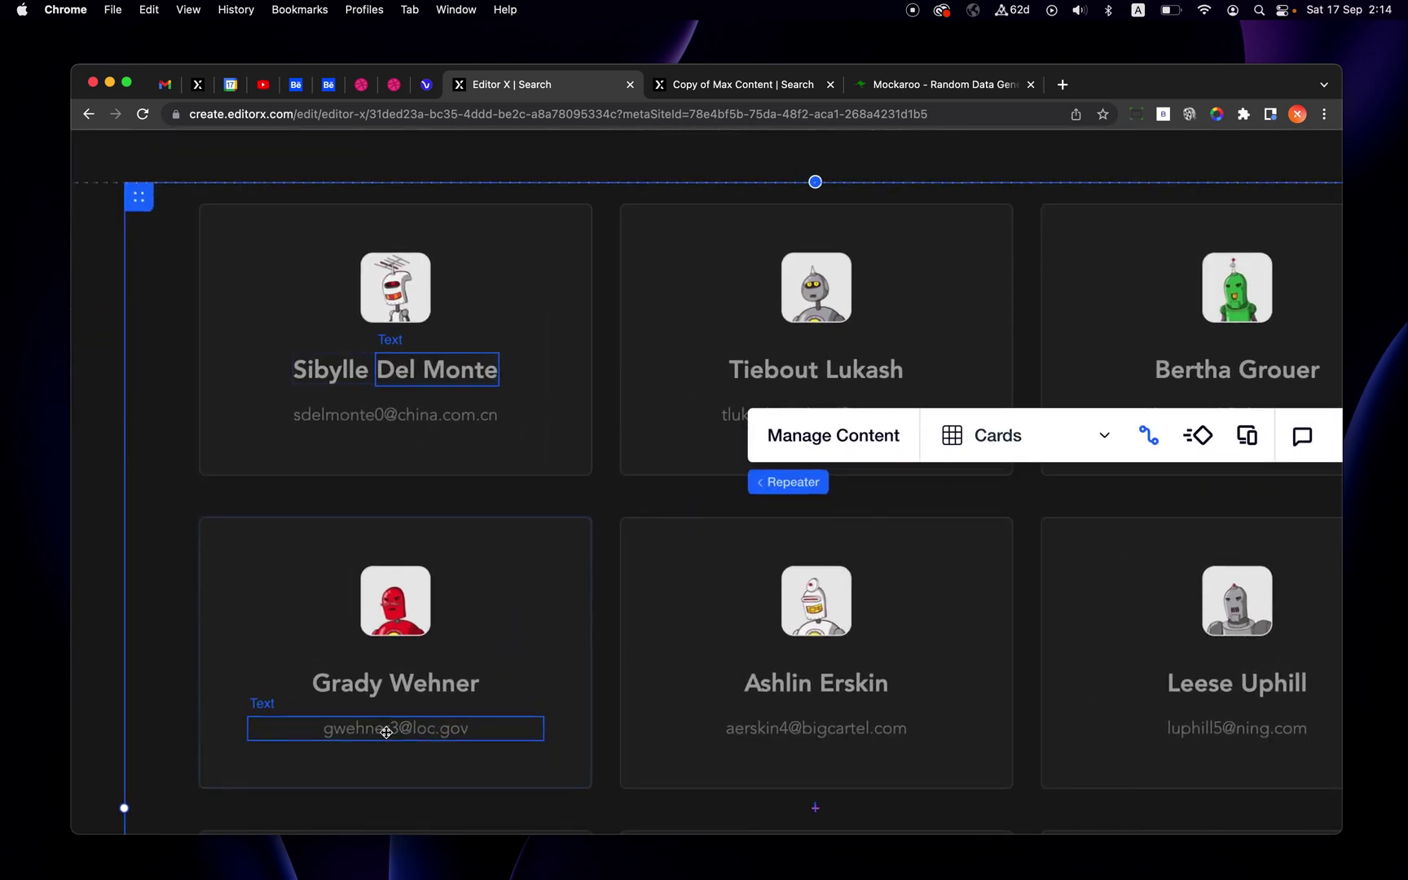
{"action": "left_click", "coordinate": [386, 732]}
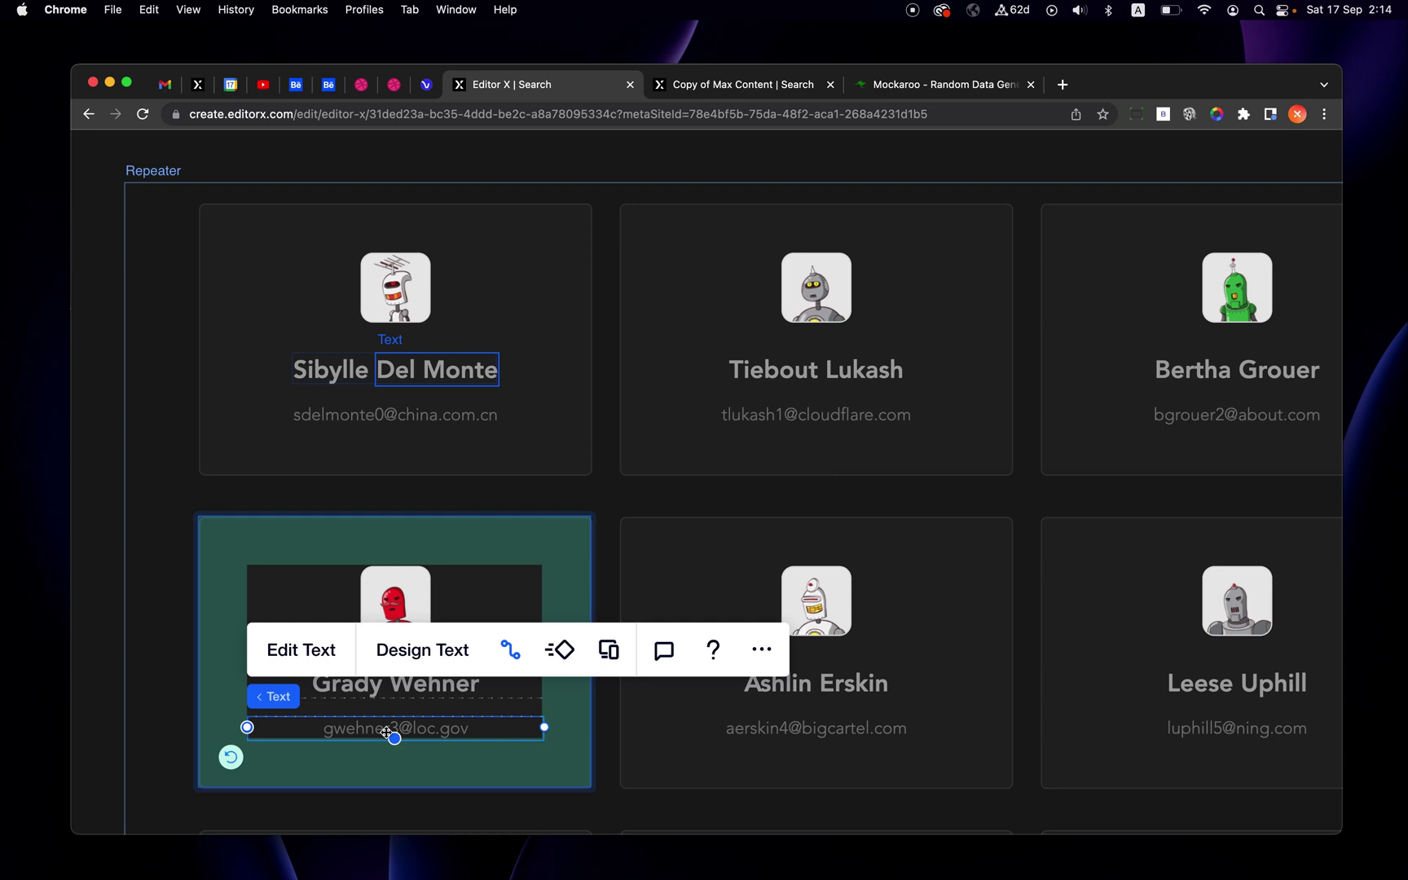
{"action": "scroll", "coordinate": [386, 732], "scroll_direction": "down", "scroll_amount": 3}
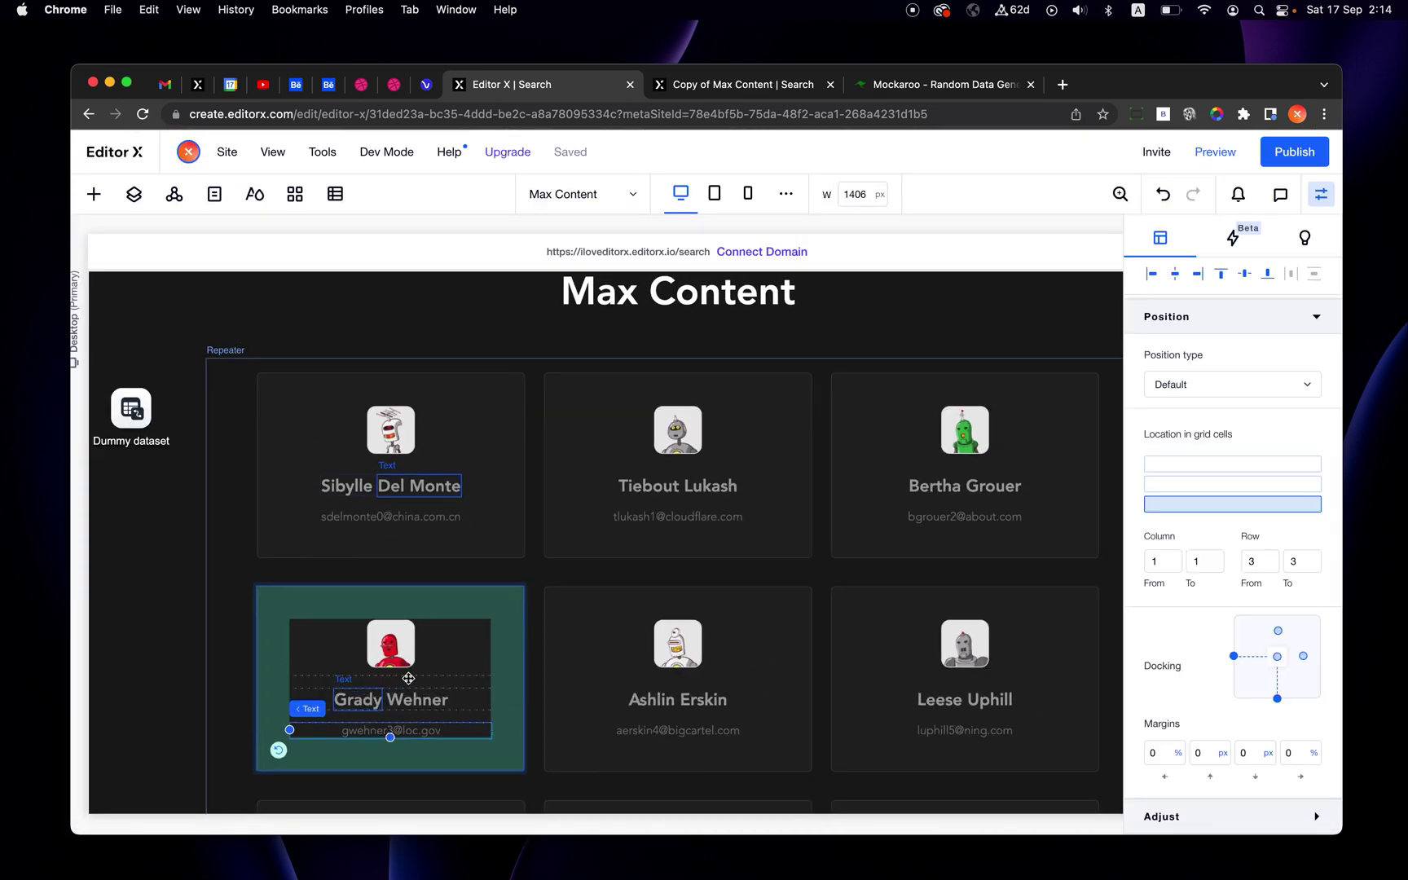
{"action": "double_click", "coordinate": [408, 678]}
{"action": "left_click", "coordinate": [766, 652]}
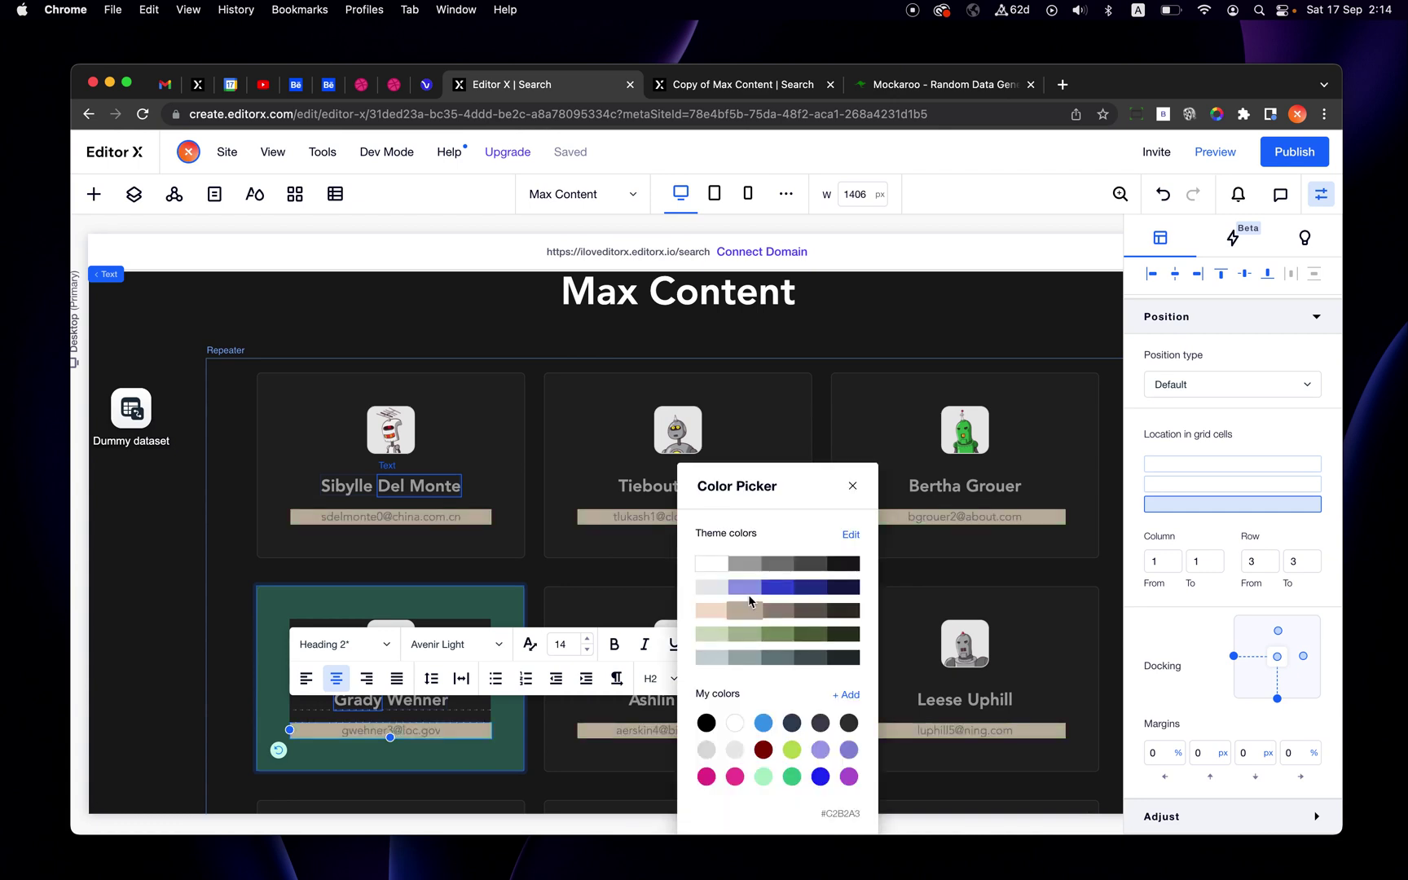
{"action": "left_click", "coordinate": [752, 564]}
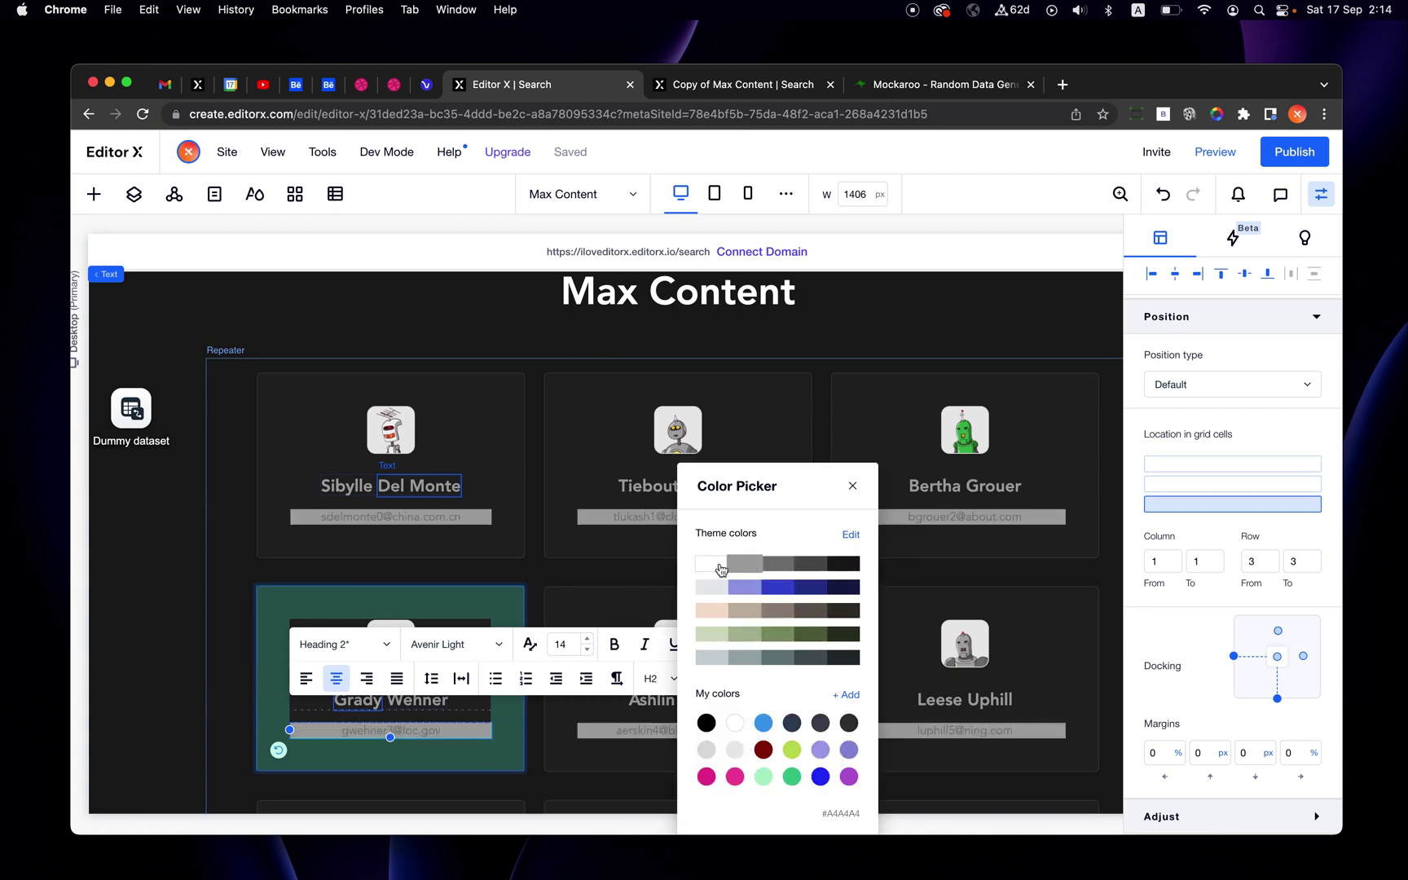
{"action": "left_click", "coordinate": [708, 564]}
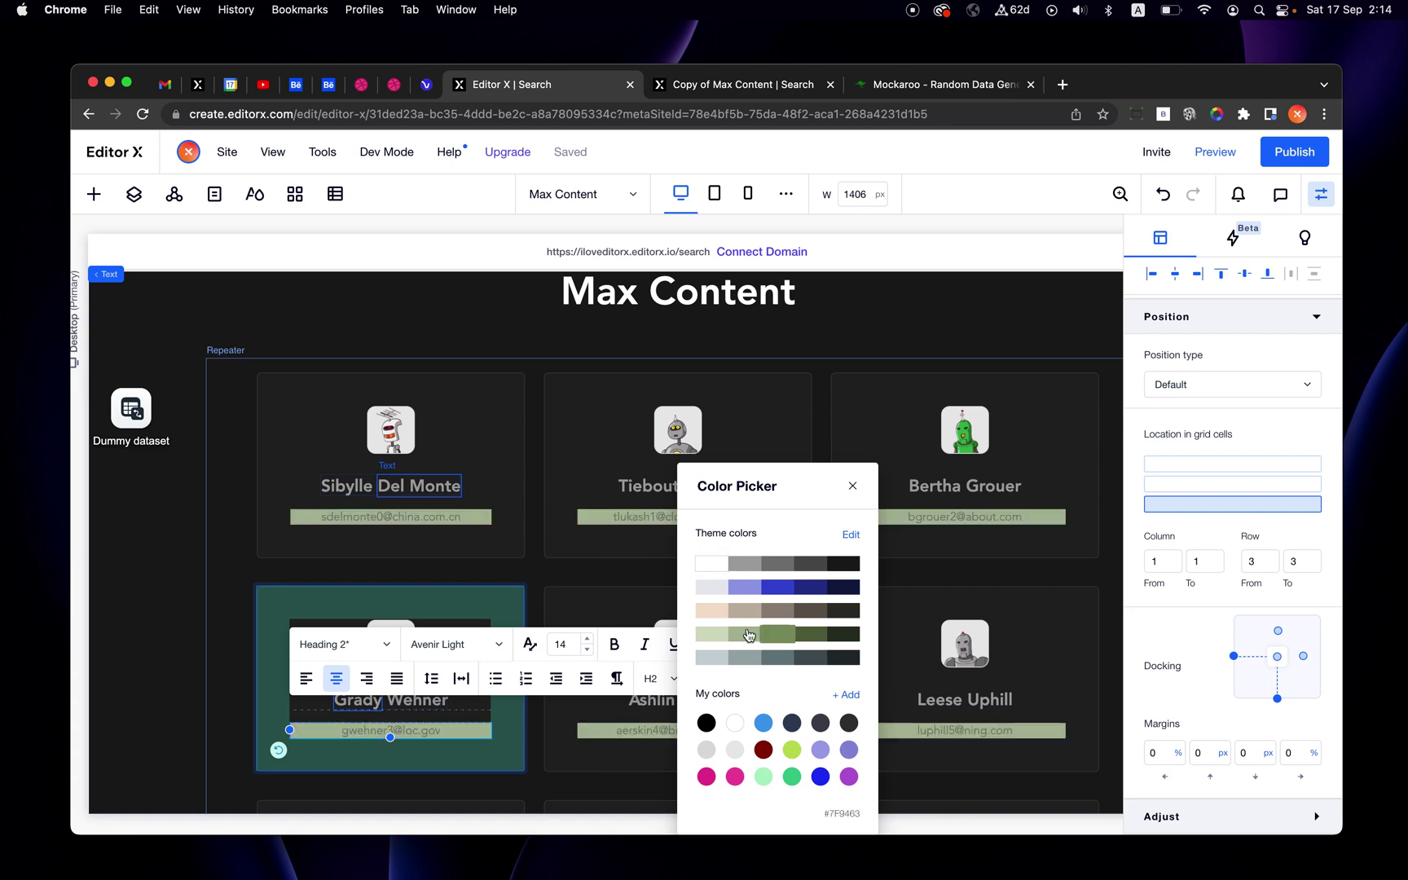
{"action": "left_click", "coordinate": [811, 562]}
{"action": "left_click", "coordinate": [964, 518]}
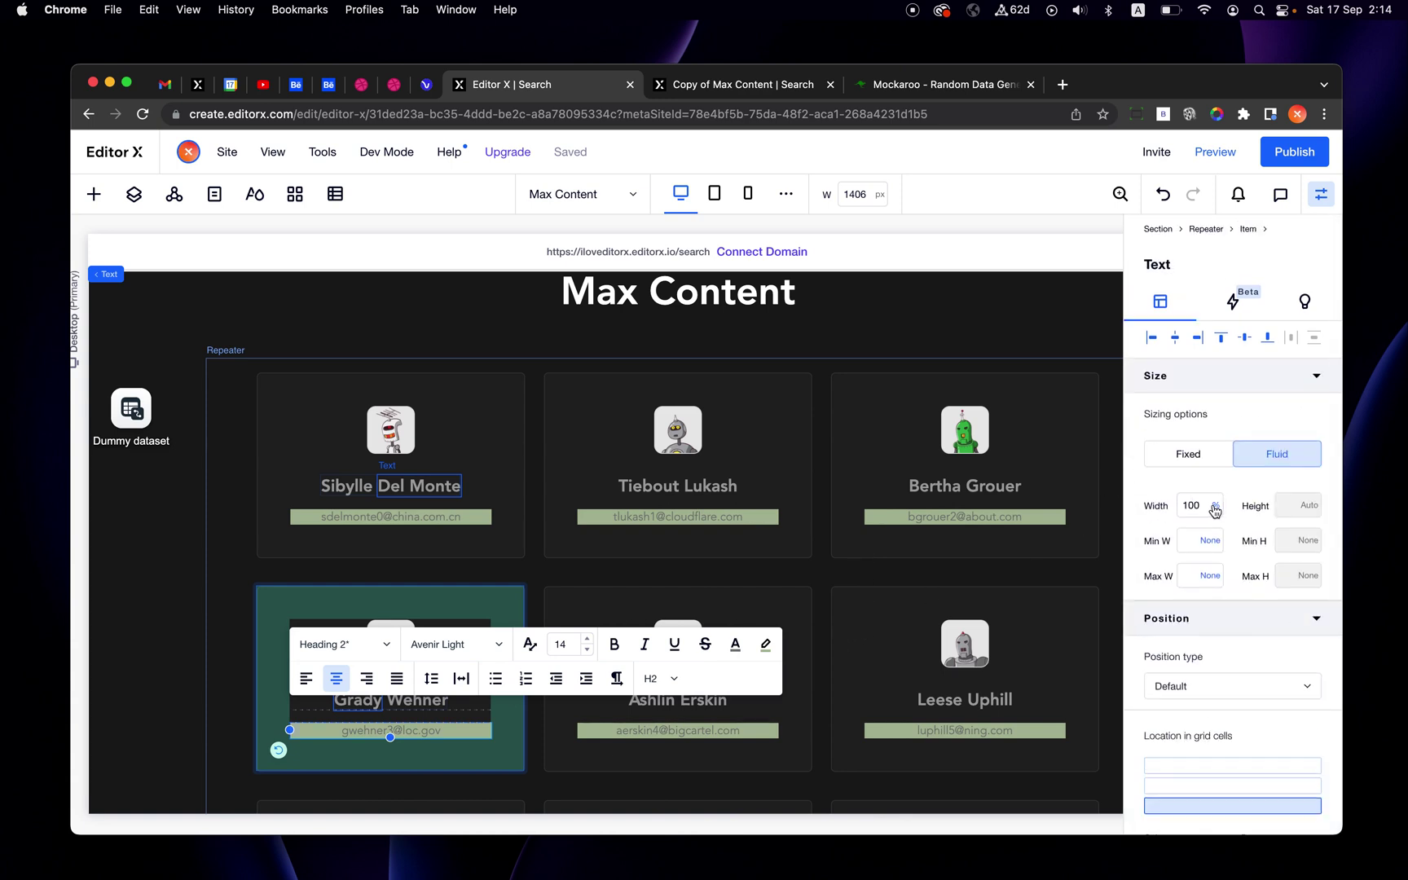
Step: Set the highlighted e-mail text's width to Max content and inspect how closely it fits in the cards
{"action": "left_click", "coordinate": [1215, 510]}
{"action": "left_click", "coordinate": [1251, 667]}
{"action": "left_click", "coordinate": [1029, 743]}
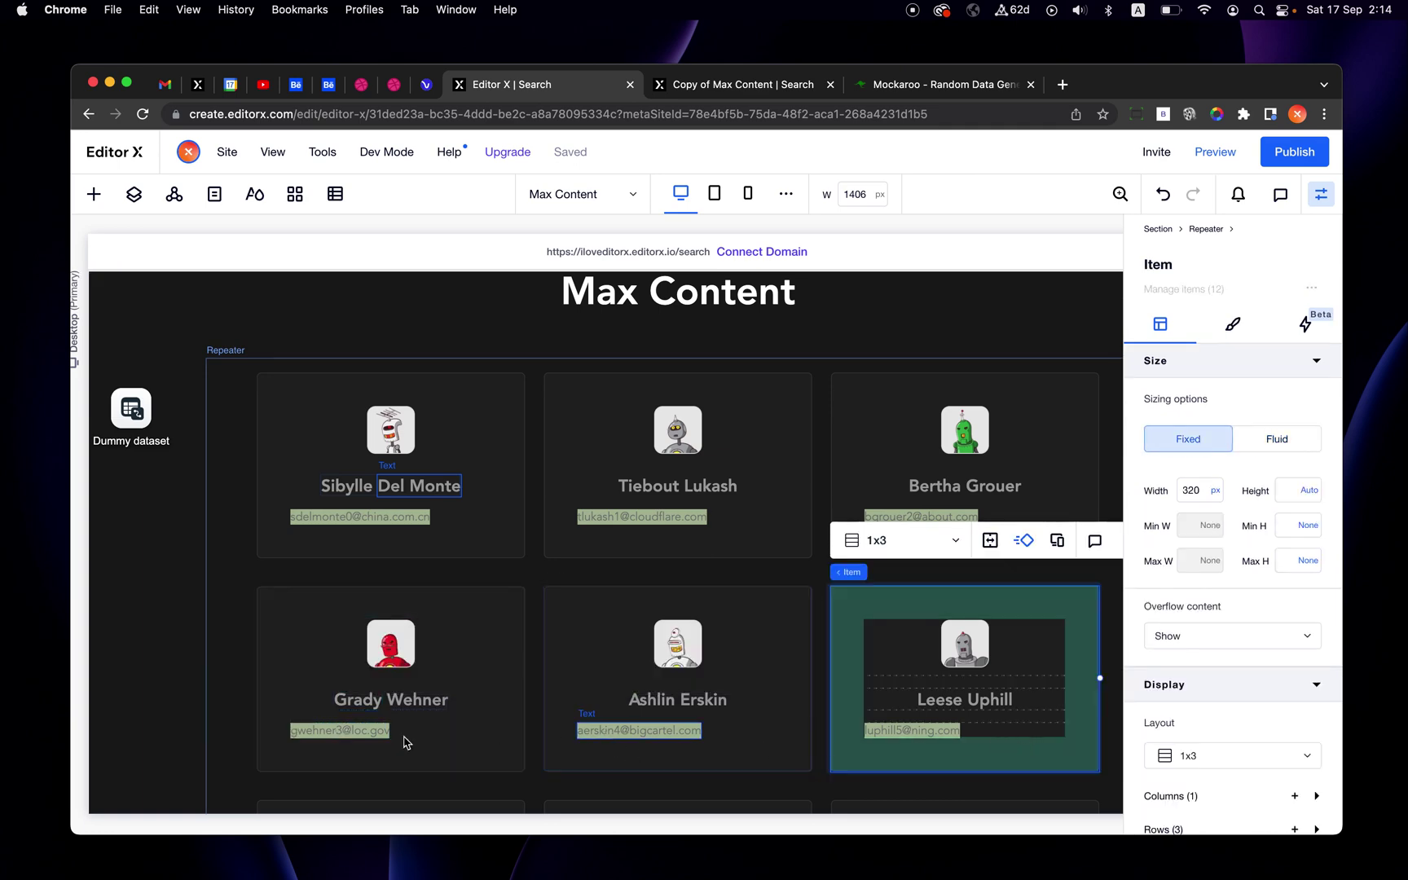
{"action": "scroll", "coordinate": [405, 741], "scroll_direction": "up", "scroll_amount": 5}
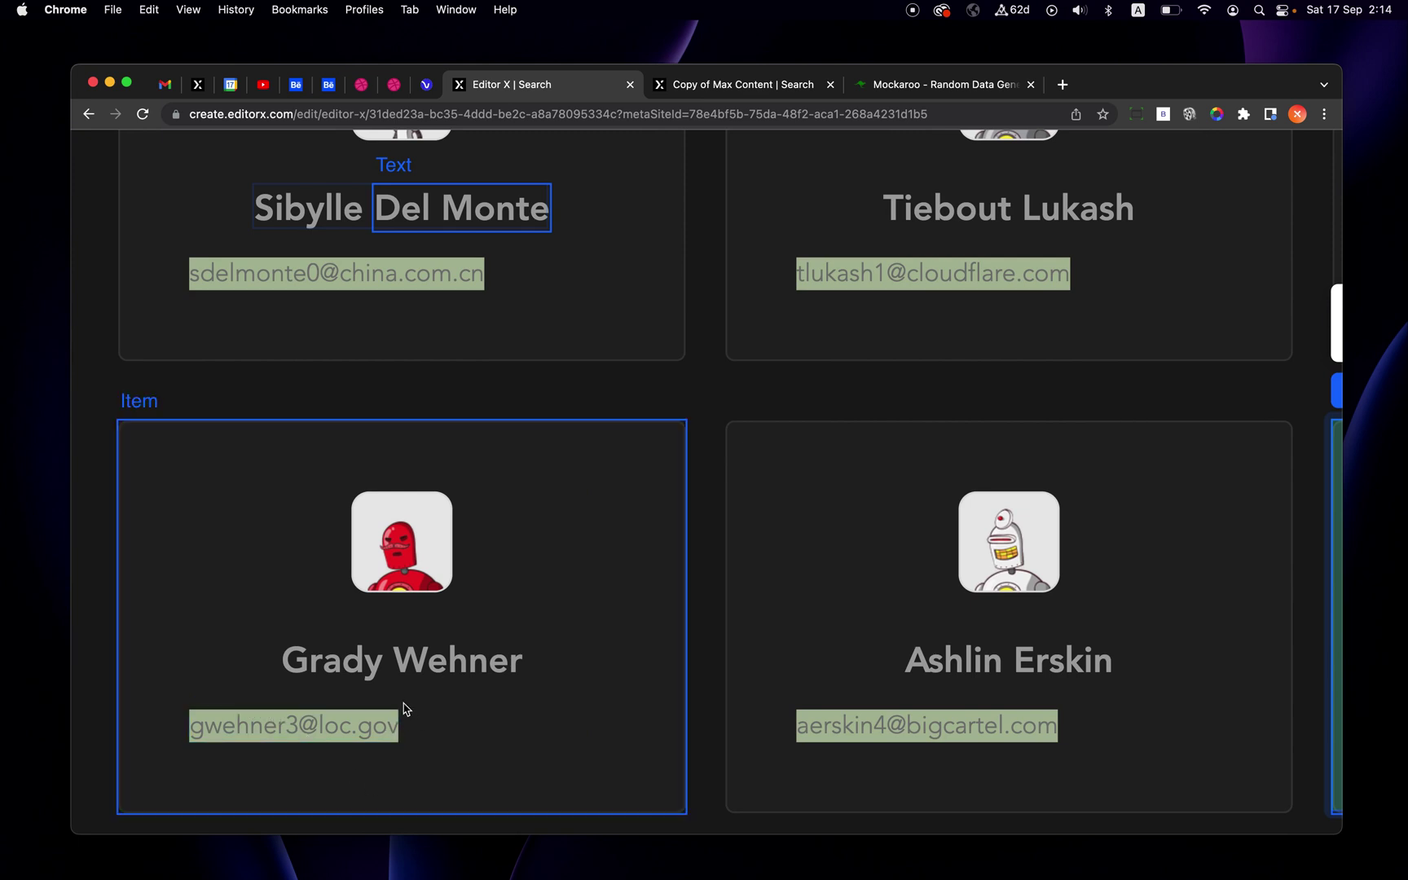
Step: Undo the max-content width and the green highlight on the e-mail text
{"action": "left_click", "coordinate": [372, 734]}
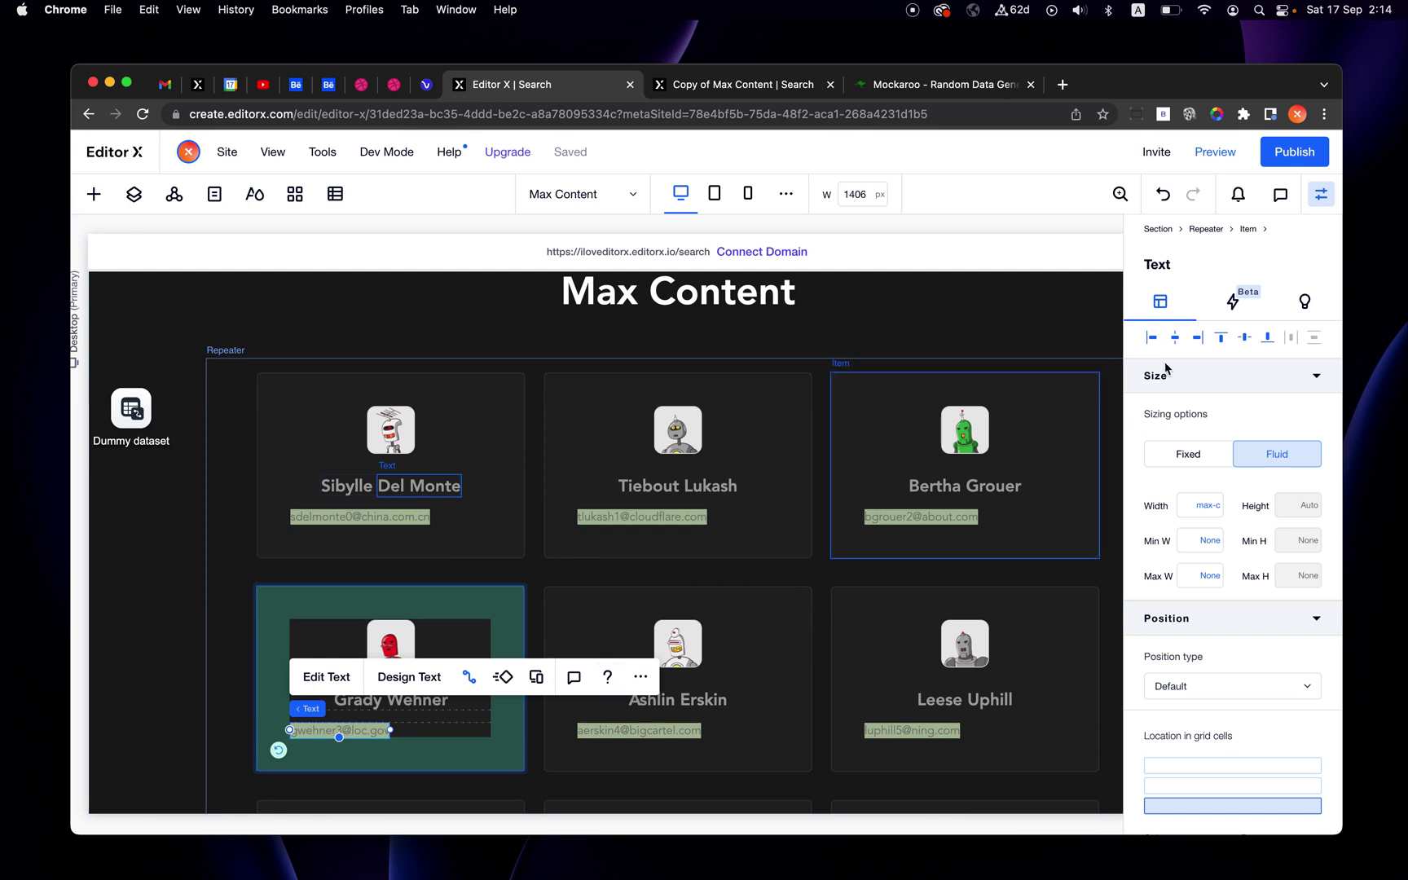
{"action": "left_click", "coordinate": [1163, 195]}
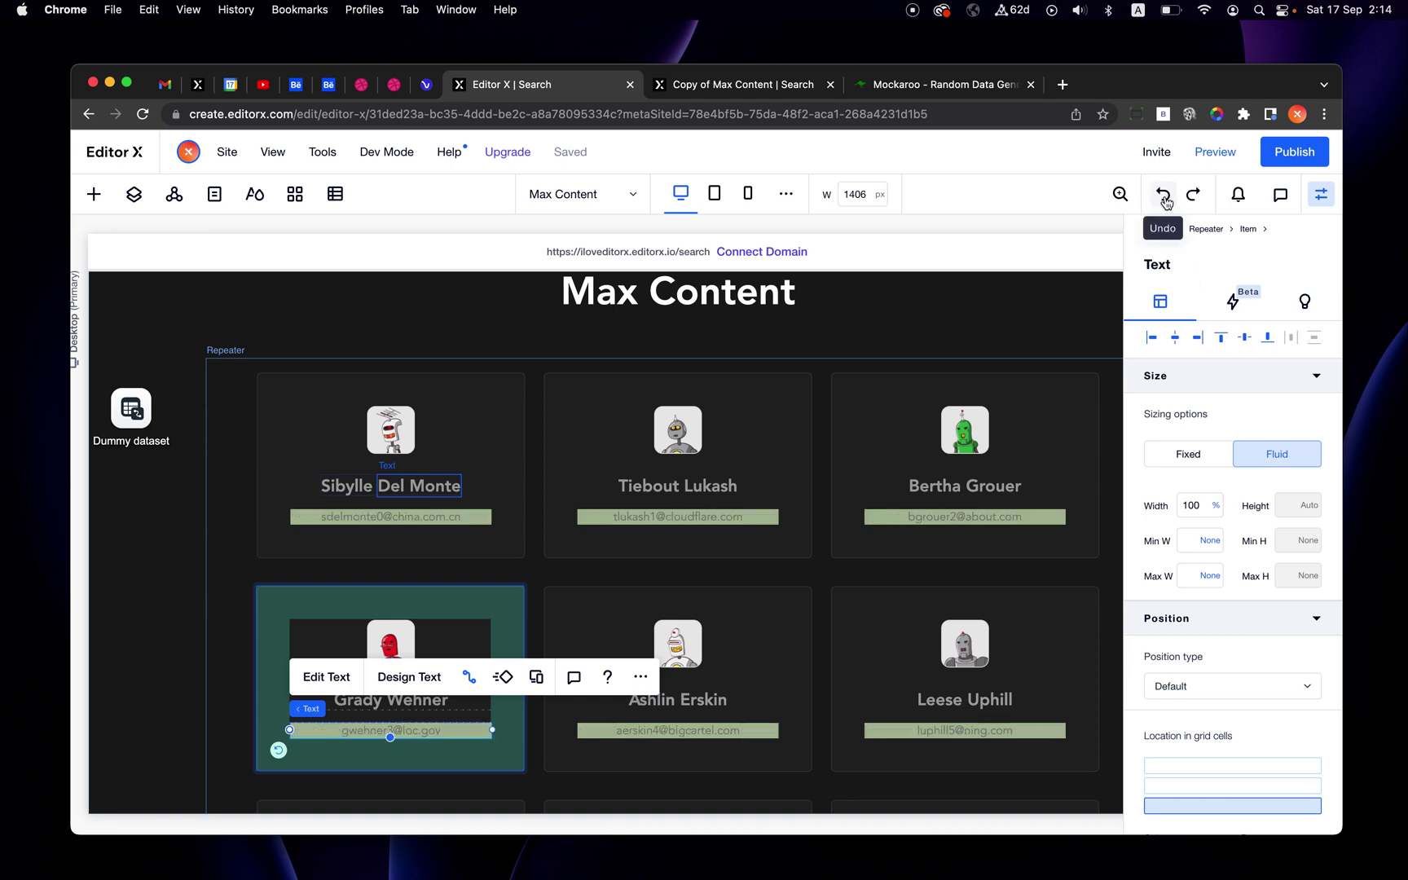
{"action": "left_click", "coordinate": [1163, 195]}
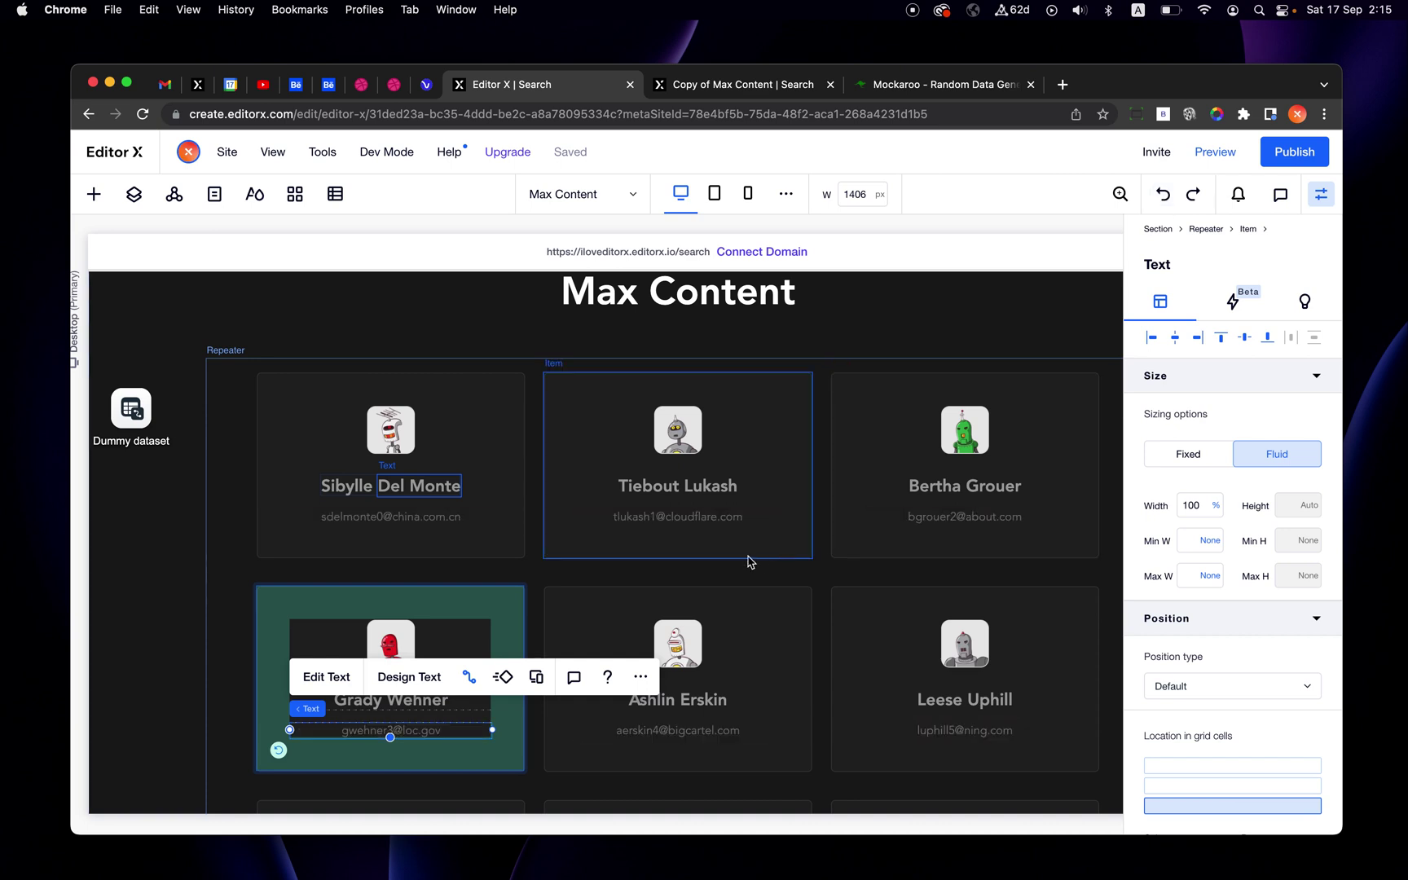
Step: Place the e-mail text of the second card in its own container
{"action": "left_click", "coordinate": [704, 517]}
{"action": "right_click", "coordinate": [704, 518]}
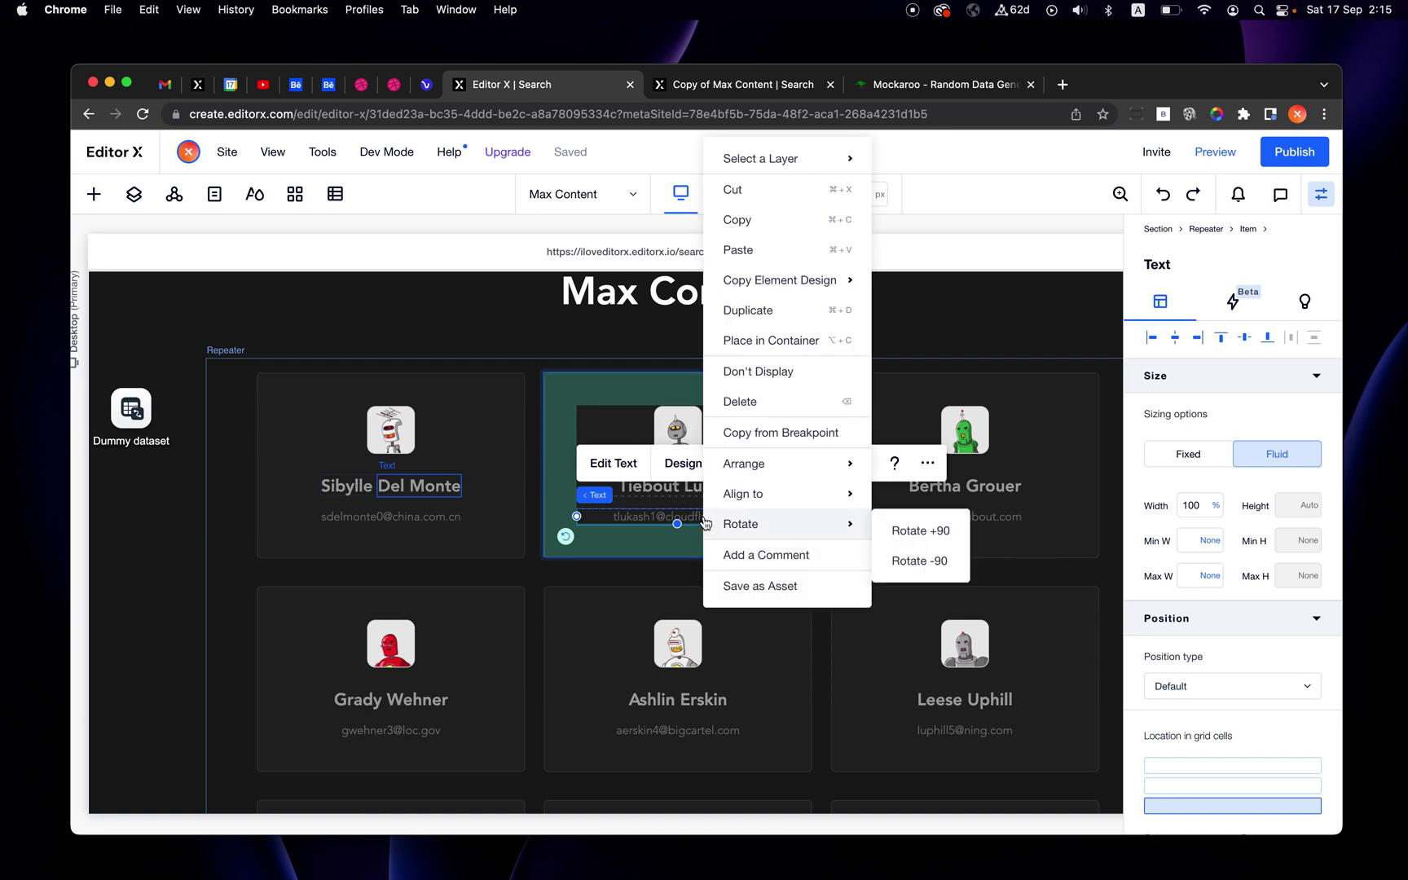
{"action": "key", "text": "Escape"}
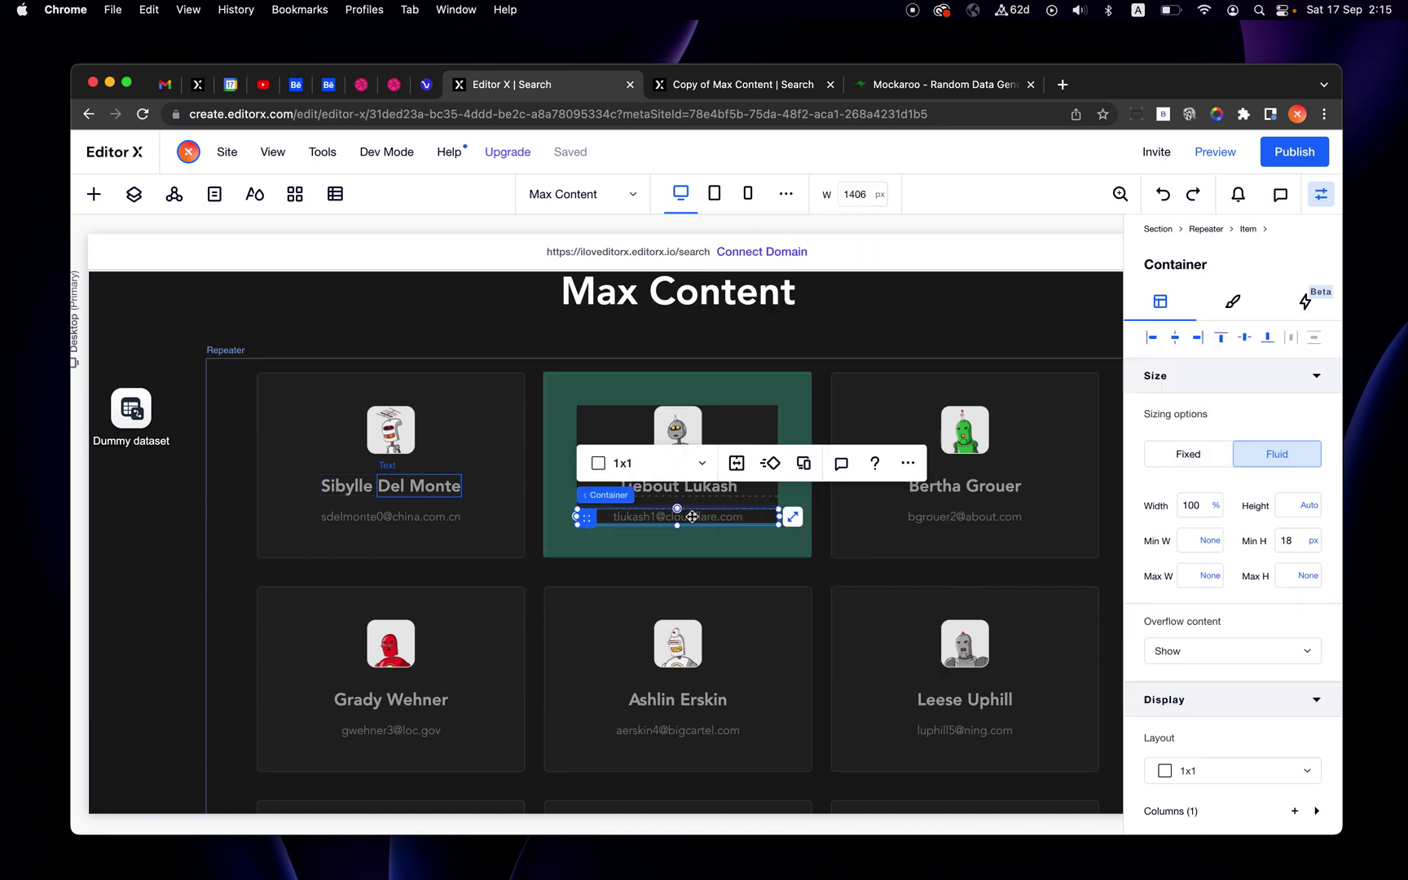
Step: Give the e-mail container a white background at 10% opacity
{"action": "left_click", "coordinate": [1232, 307]}
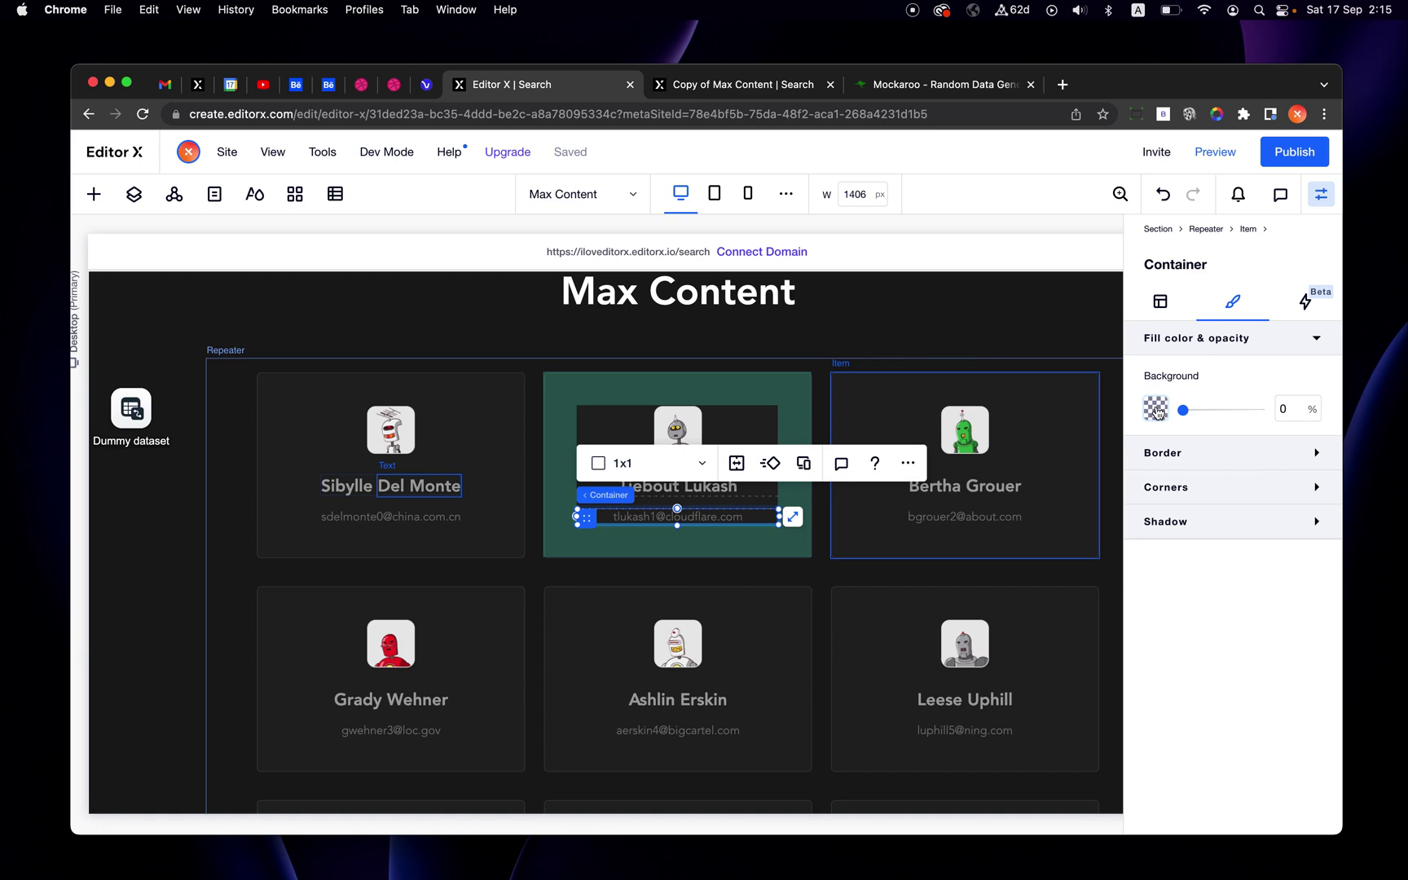
{"action": "left_click", "coordinate": [1157, 411]}
{"action": "left_click", "coordinate": [1169, 497]}
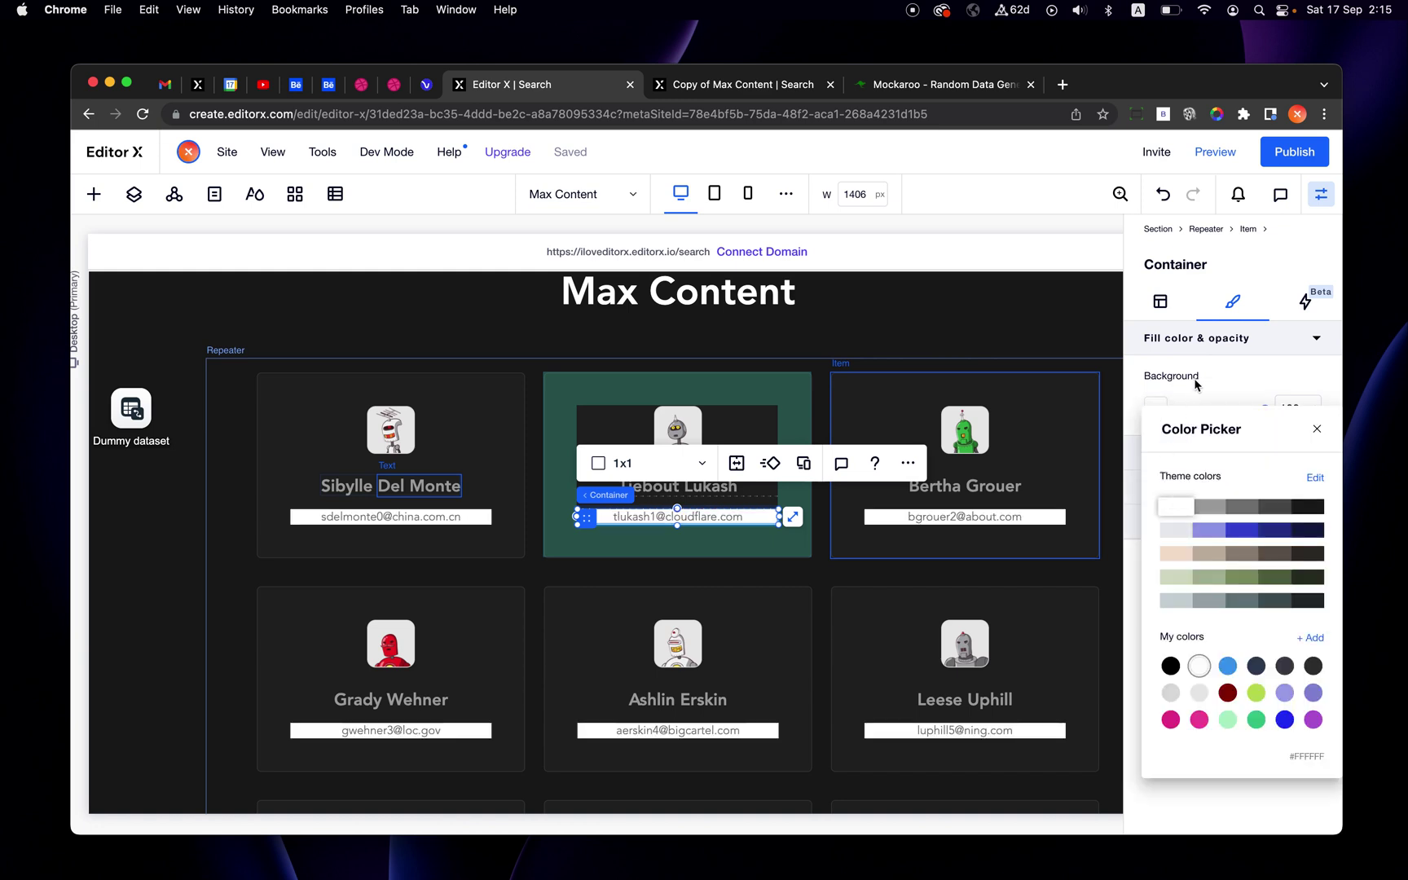
{"action": "left_click", "coordinate": [1264, 397]}
{"action": "left_click", "coordinate": [1293, 416]}
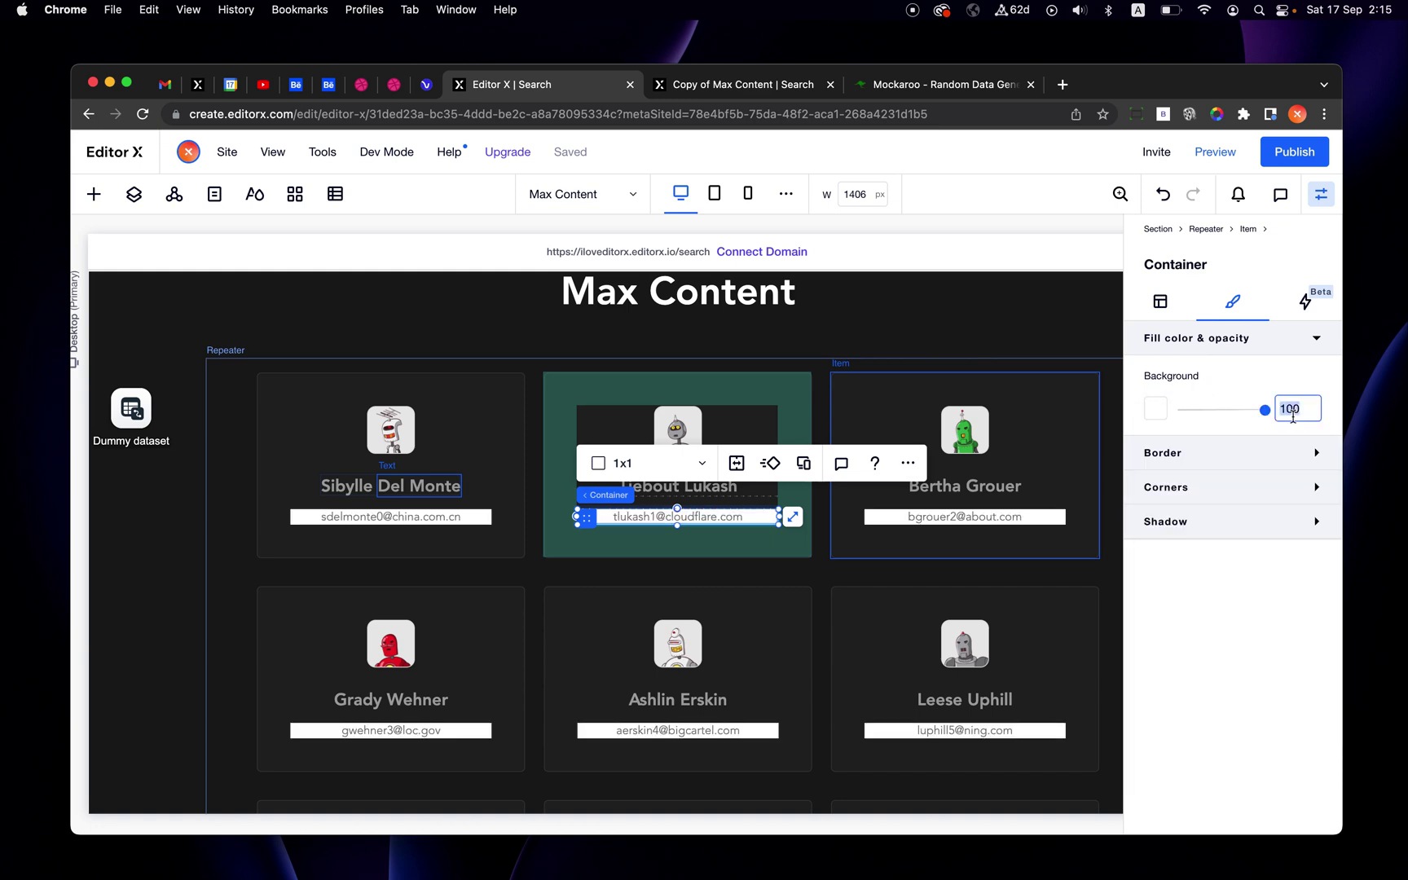
{"action": "type", "text": "12"}
{"action": "key", "text": "Return"}
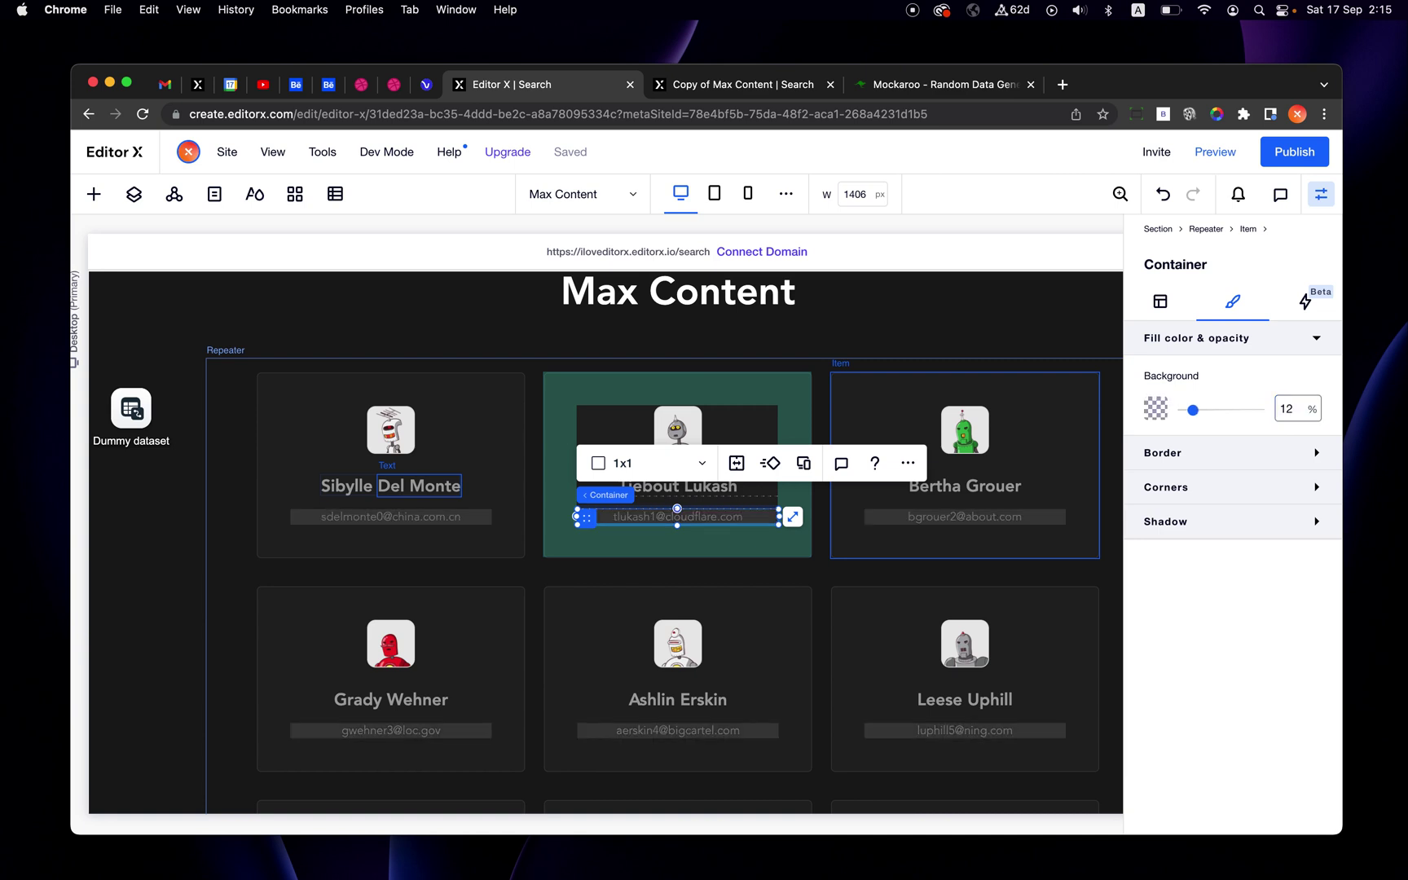
{"action": "left_click", "coordinate": [1288, 409]}
{"action": "type", "text": "10"}
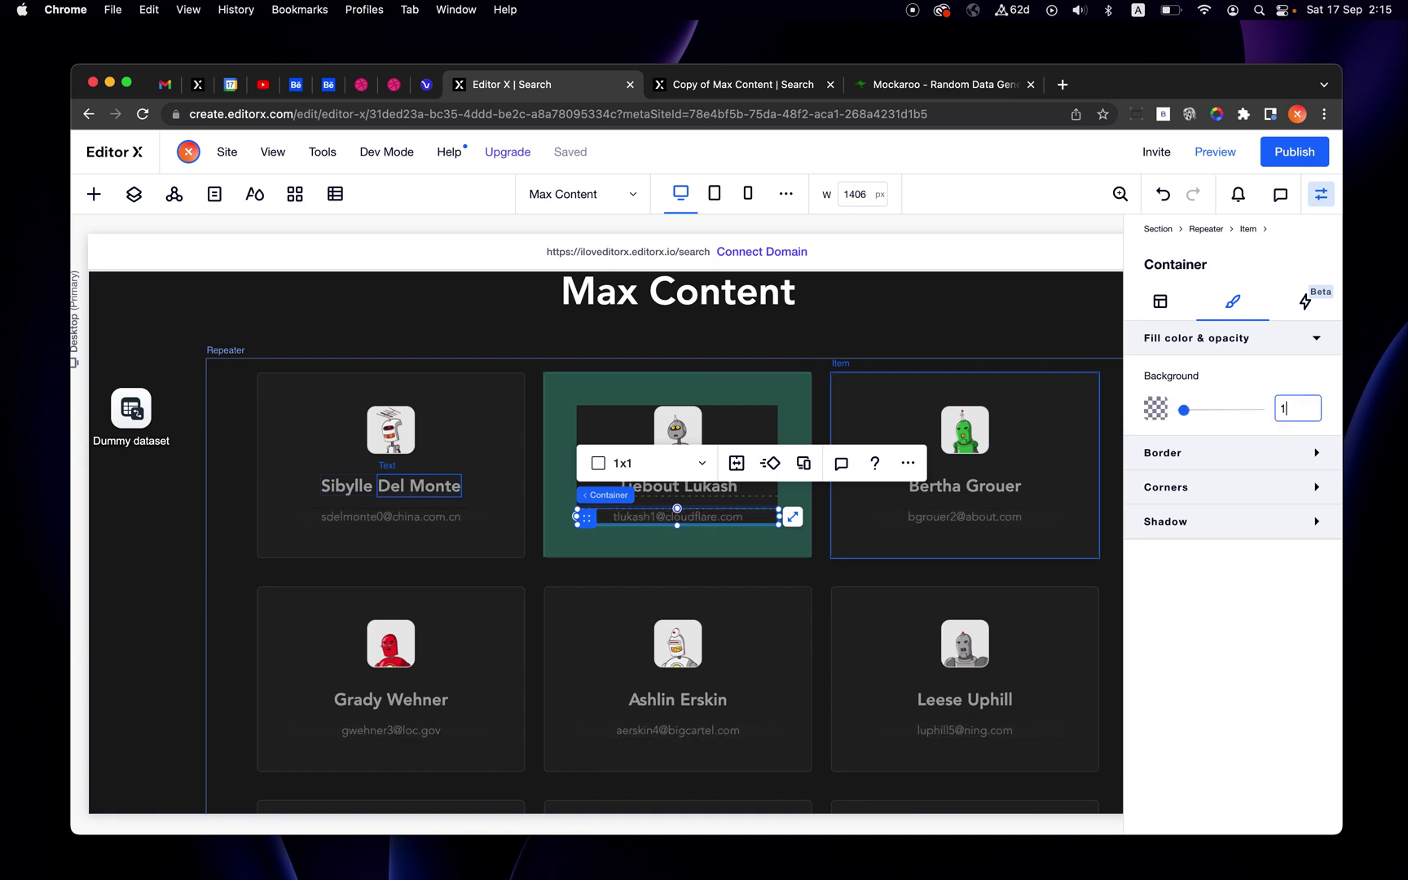
{"action": "key", "text": "Return"}
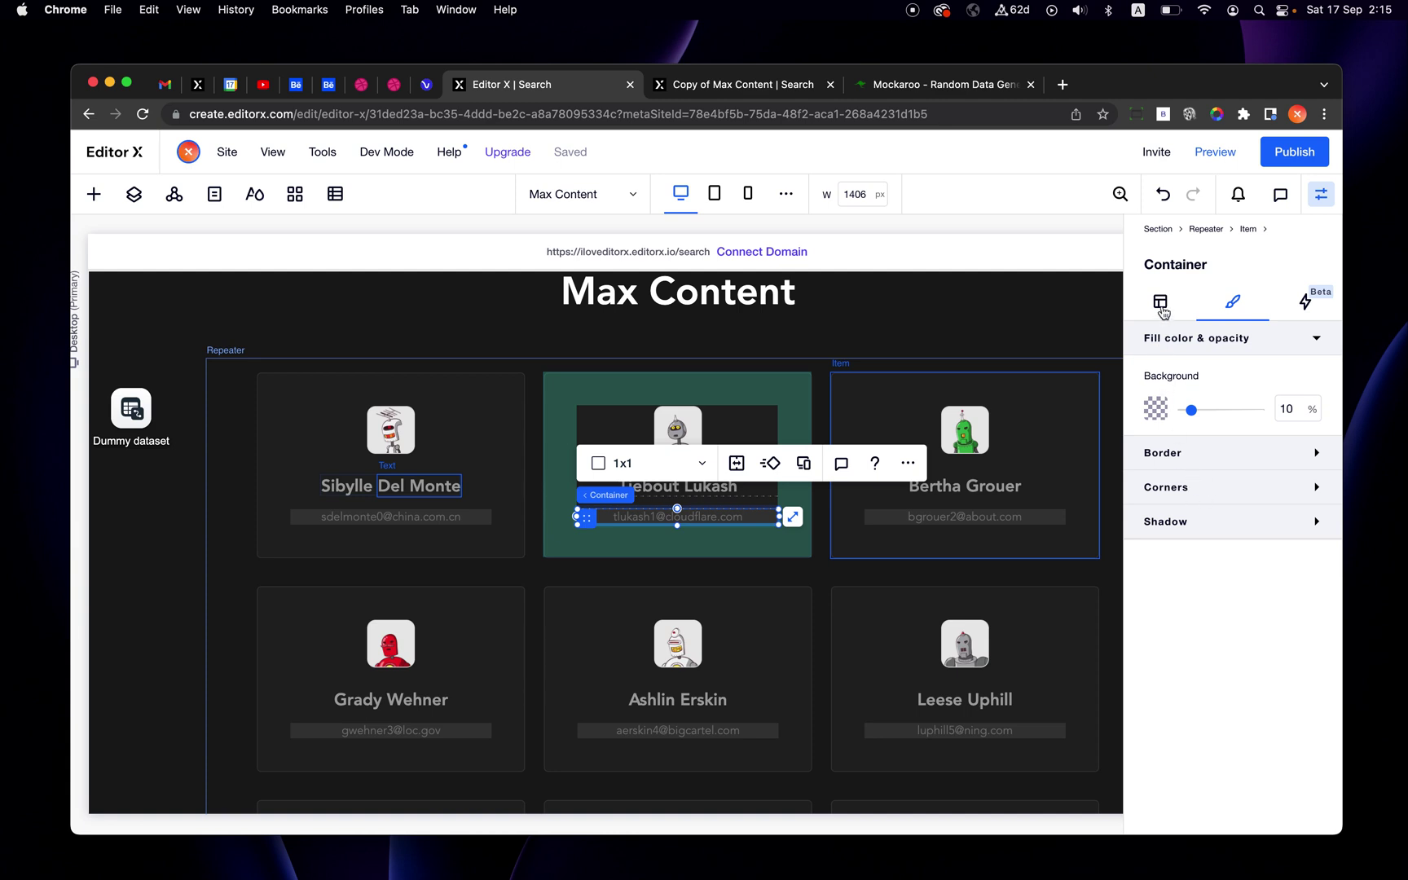
Step: Set the e-mail container's width to Max content
{"action": "left_click", "coordinate": [1160, 305]}
{"action": "left_click", "coordinate": [1214, 505]}
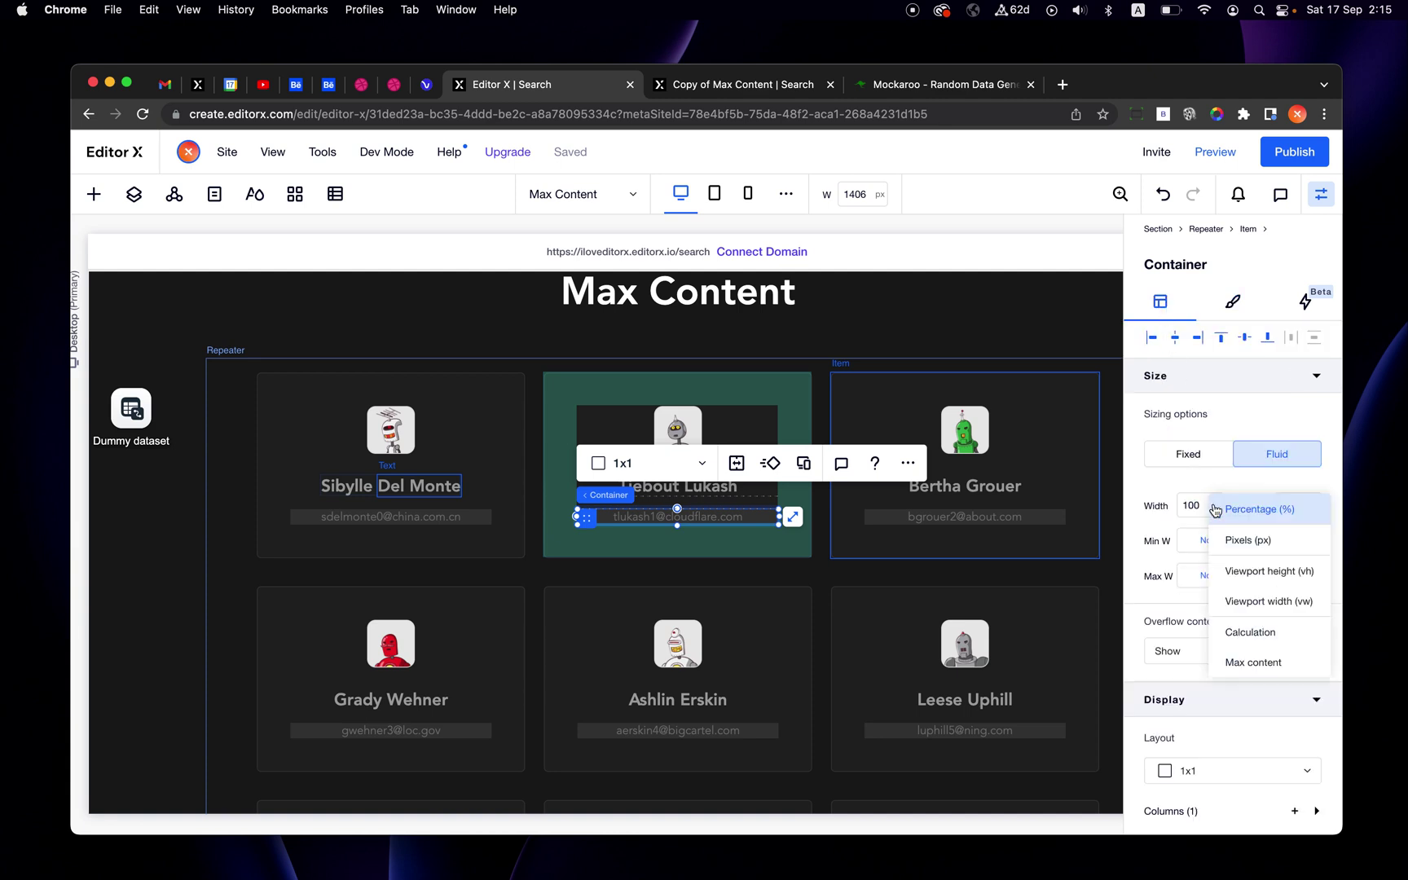
{"action": "left_click", "coordinate": [1232, 661]}
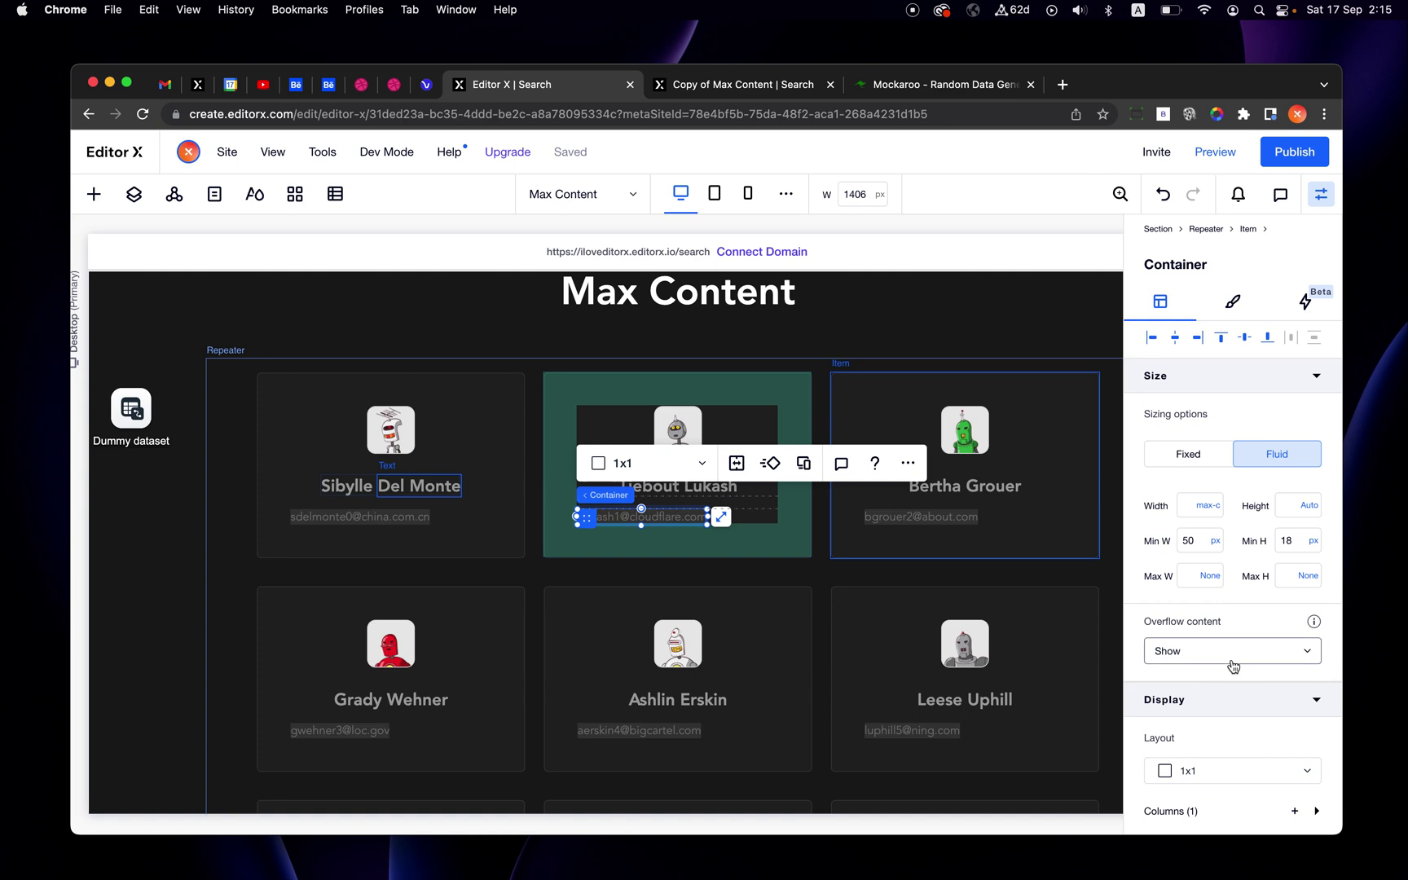
Step: Dock the e-mail container to the horizontal centre of its cell and set its left margin to 0%
{"action": "scroll", "coordinate": [1223, 558], "scroll_direction": "down", "scroll_amount": 6}
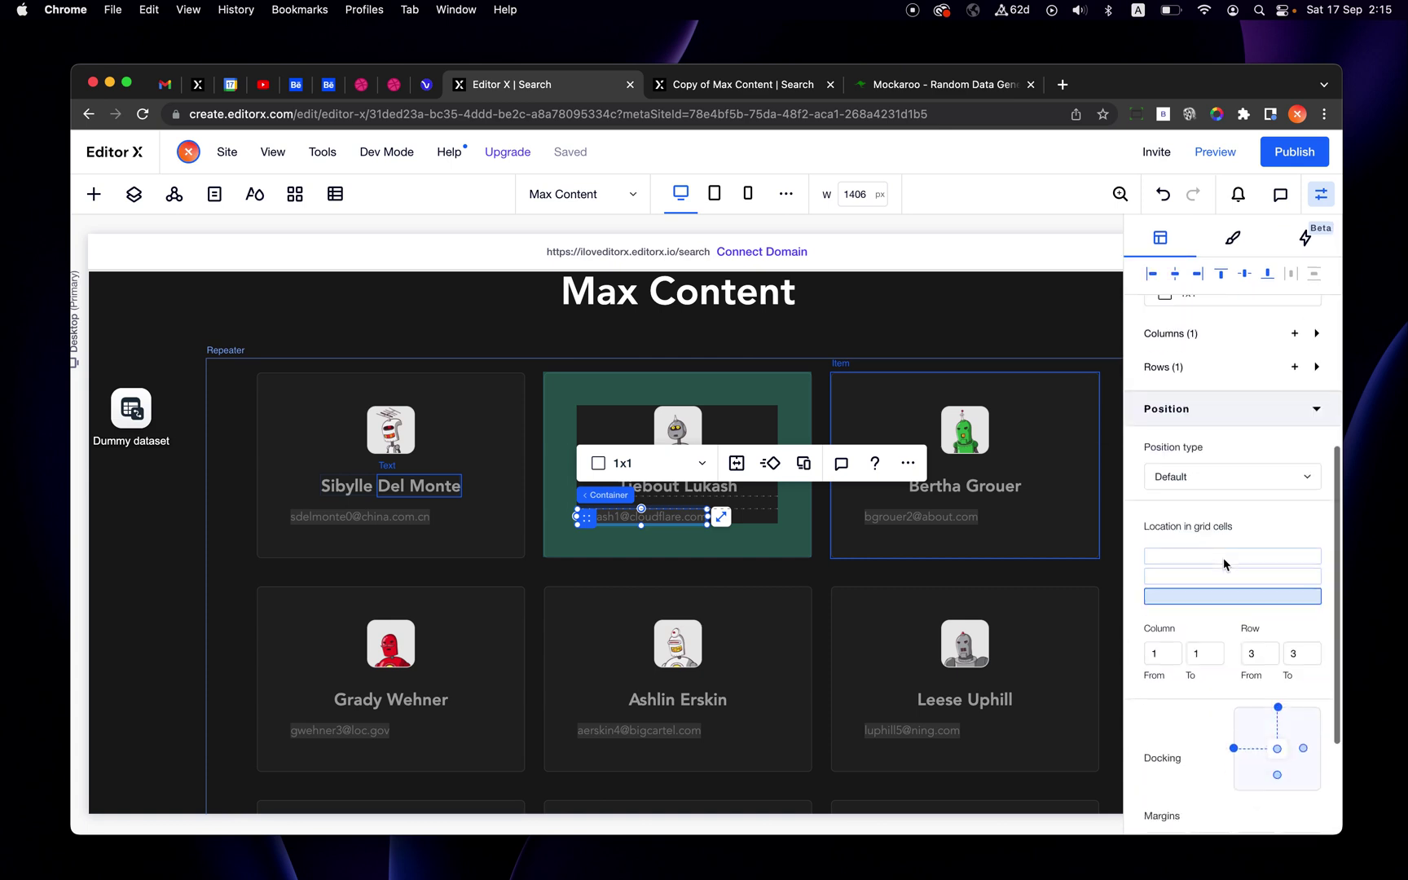
{"action": "left_click", "coordinate": [1234, 731]}
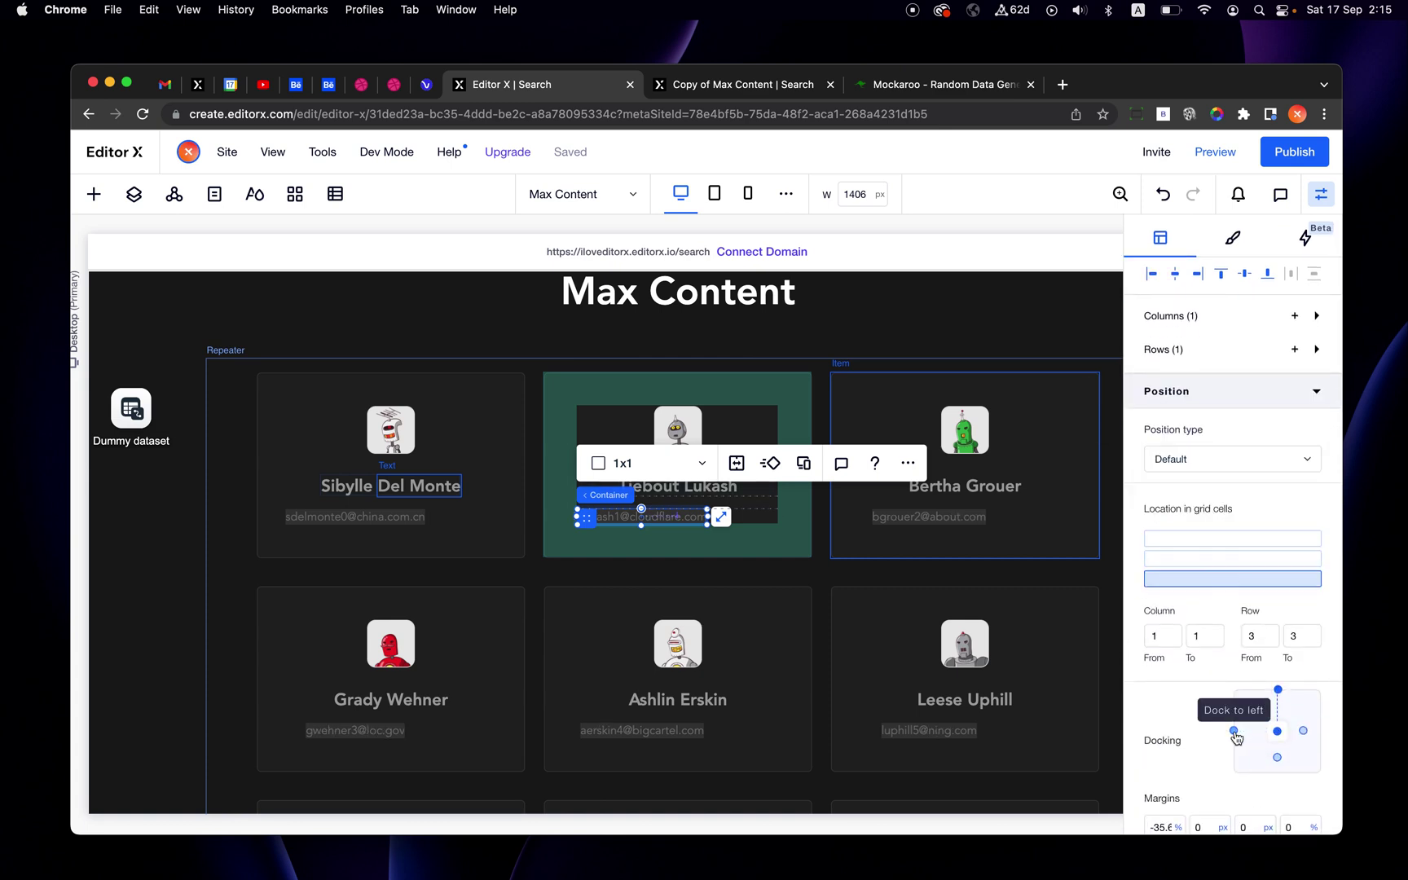
{"action": "scroll", "coordinate": [1236, 738], "scroll_direction": "down", "scroll_amount": 2}
{"action": "left_click", "coordinate": [1157, 705]}
{"action": "type", "text": "0"}
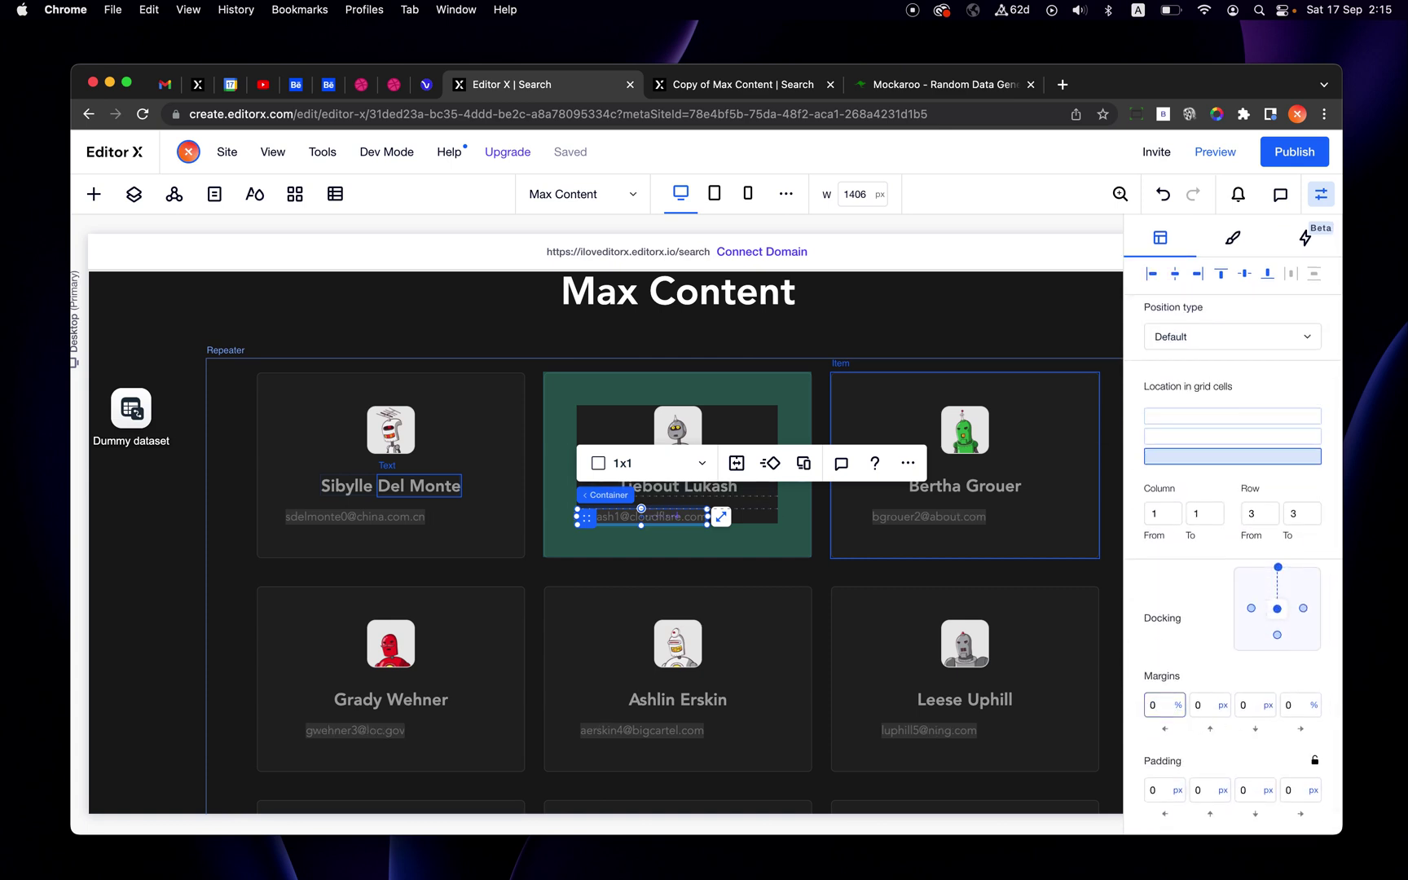
{"action": "key", "text": "Return"}
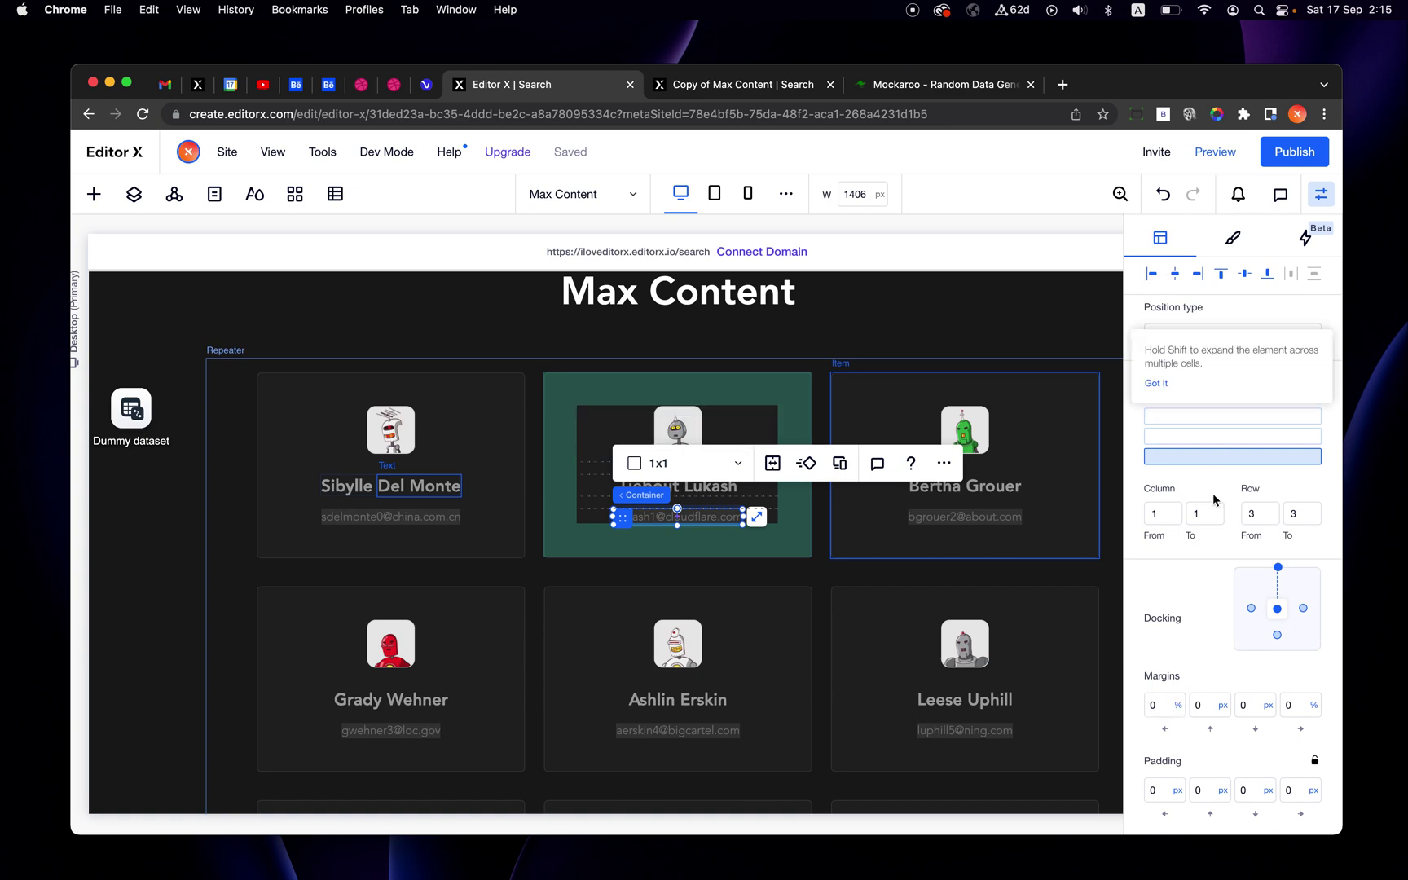
Step: Set the e-mail container's padding to 6 px left and right and 8 px top and bottom
{"action": "scroll", "coordinate": [1214, 499], "scroll_direction": "down", "scroll_amount": 1}
{"action": "left_click", "coordinate": [1148, 746]}
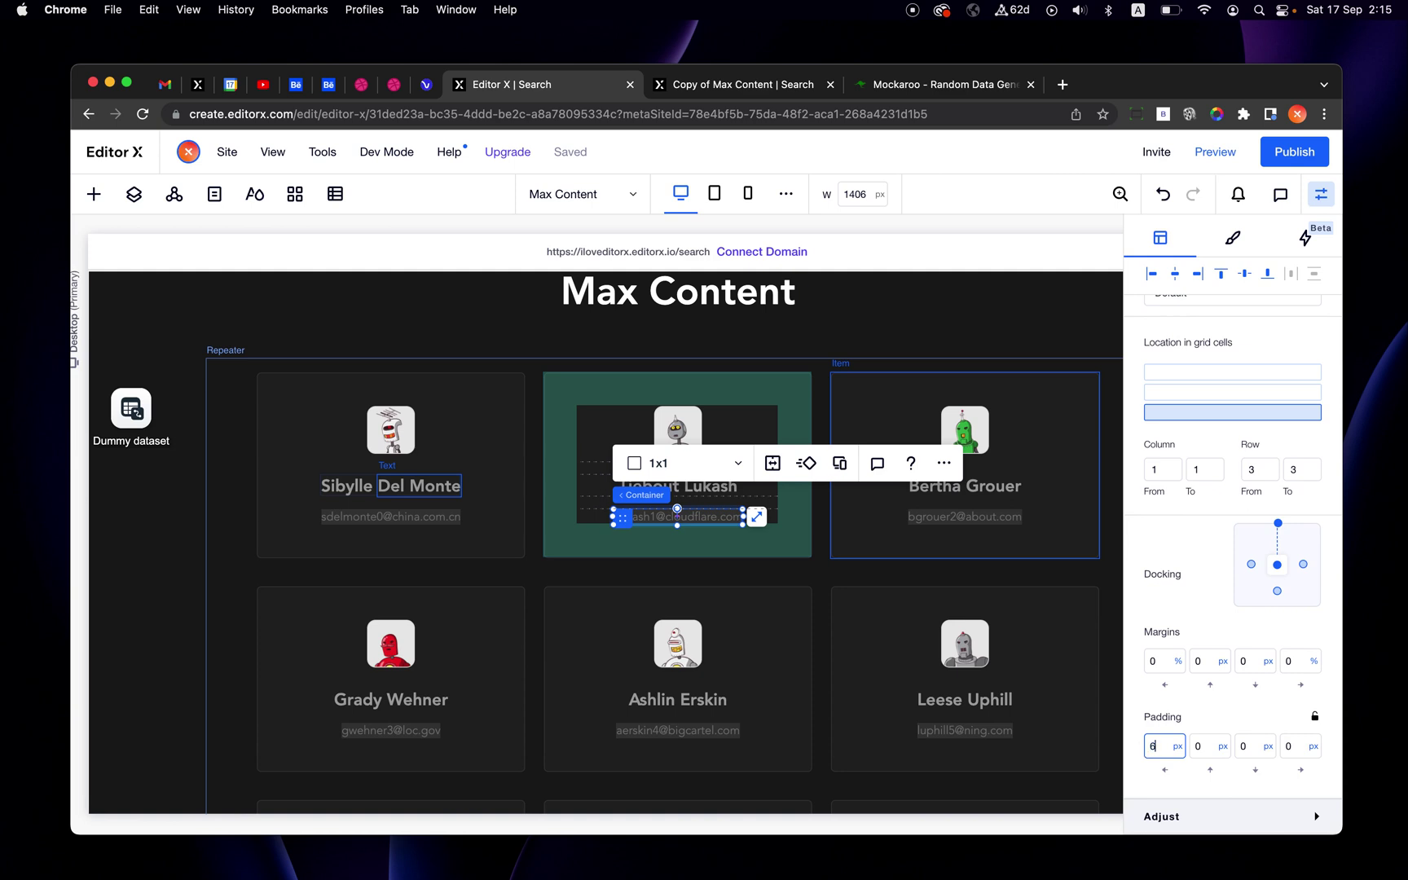
{"action": "type", "text": "6"}
{"action": "key", "text": "Tab"}
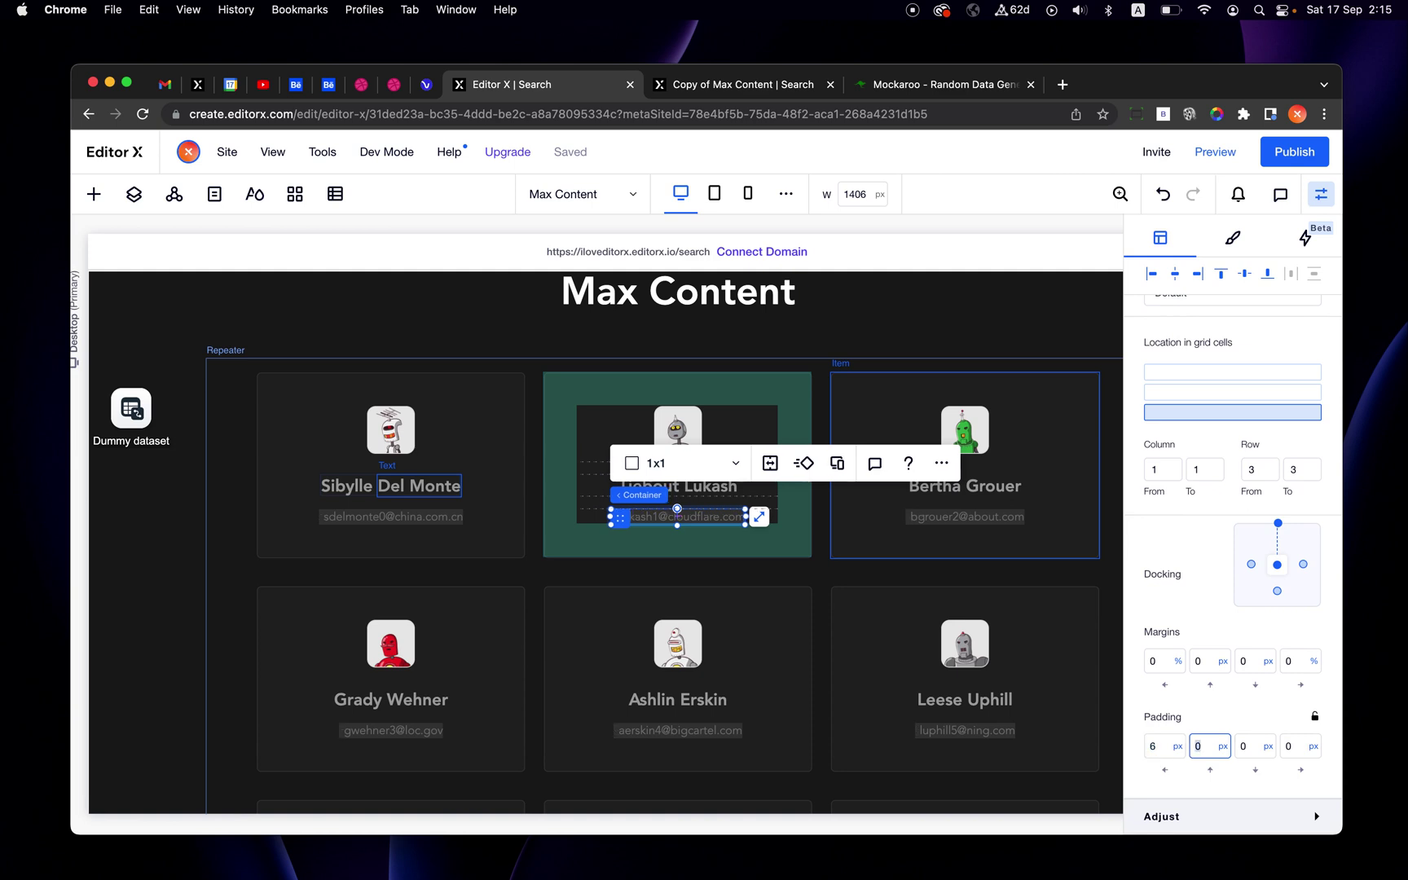
{"action": "type", "text": "10"}
{"action": "key", "text": "Tab"}
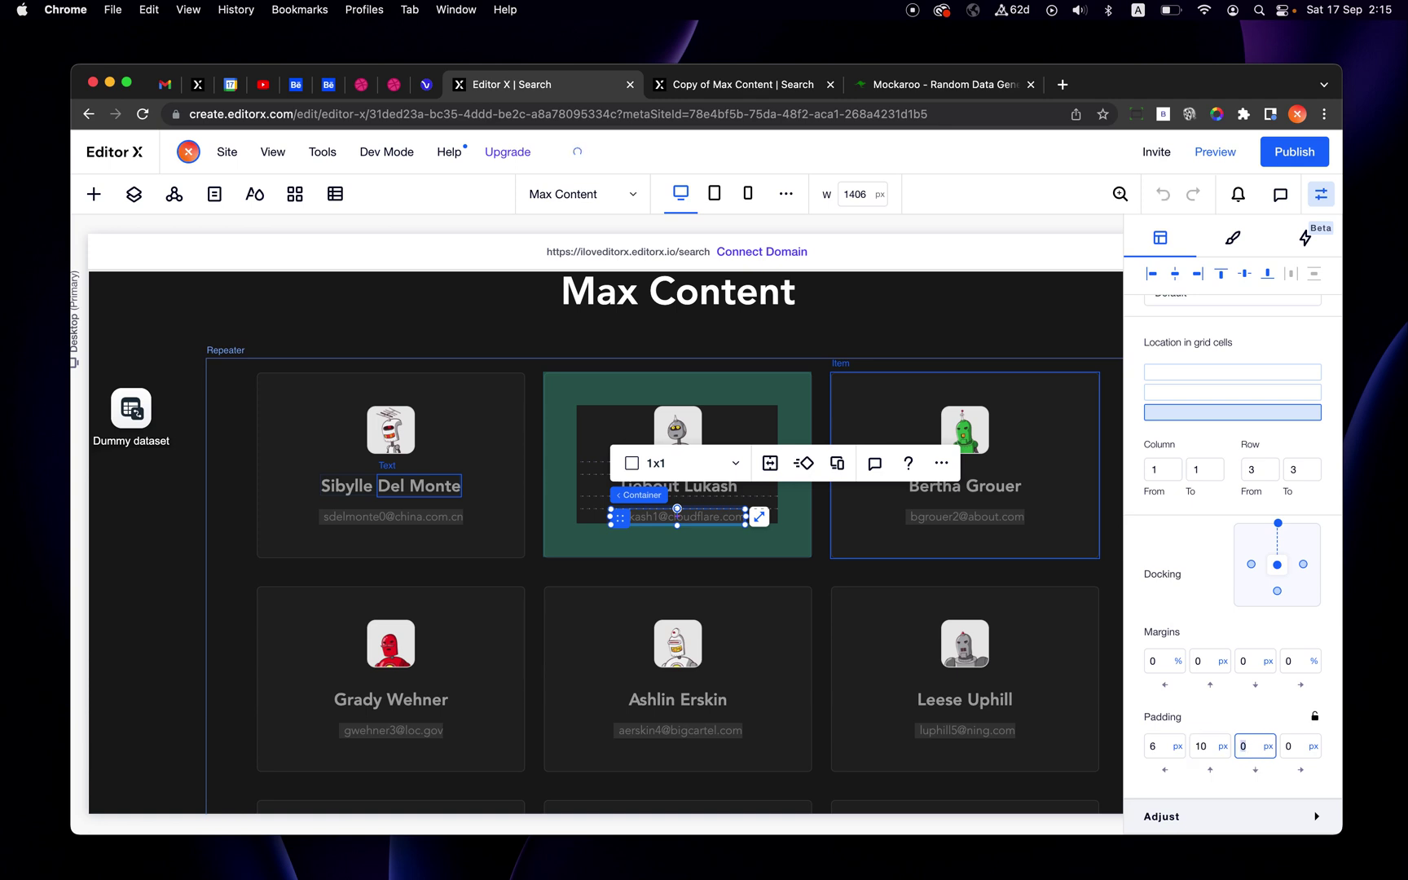
{"action": "key", "text": "shift+Tab"}
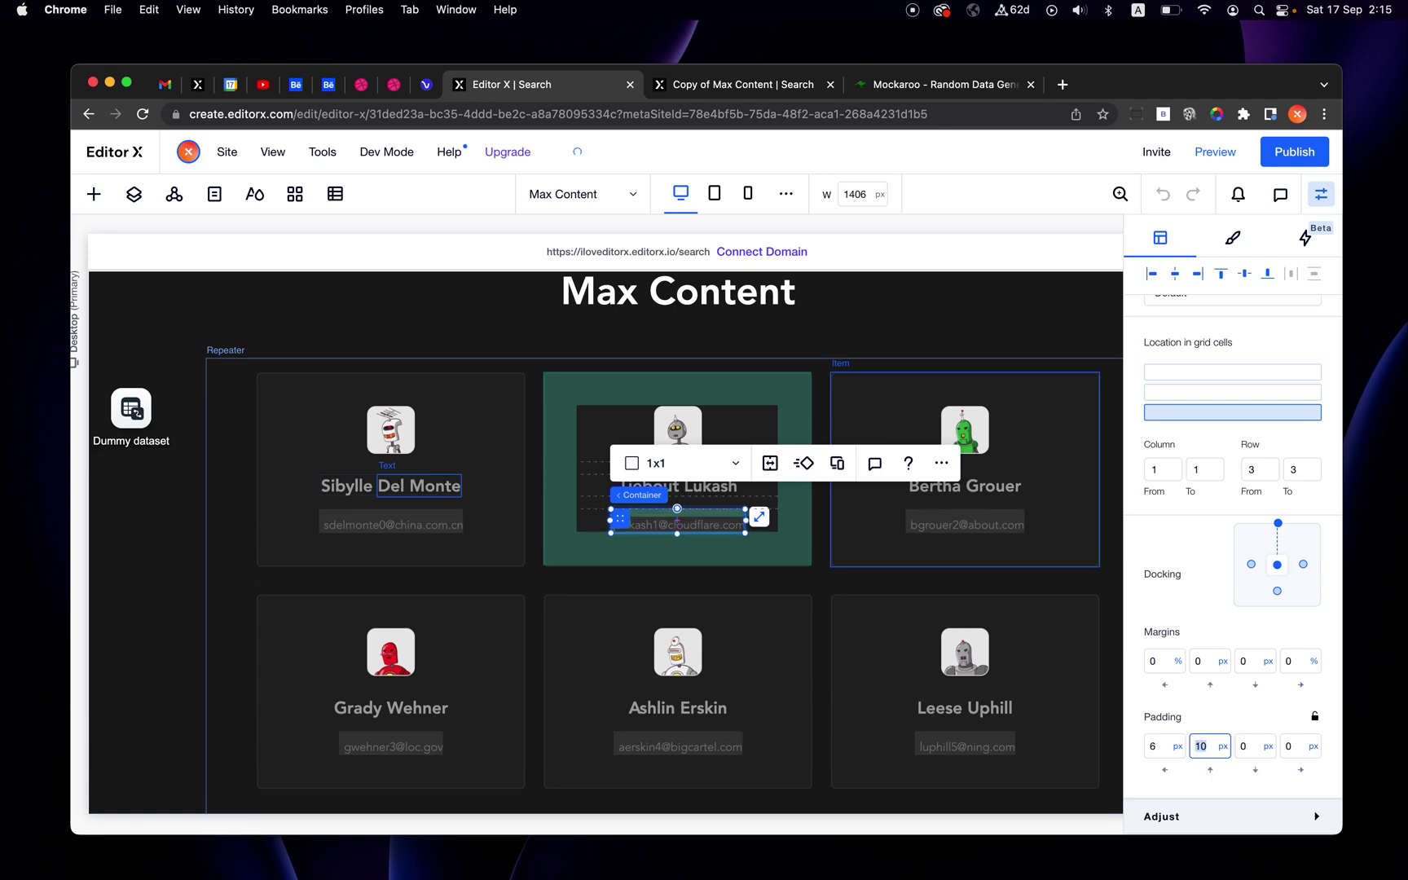
{"action": "key", "text": "Tab"}
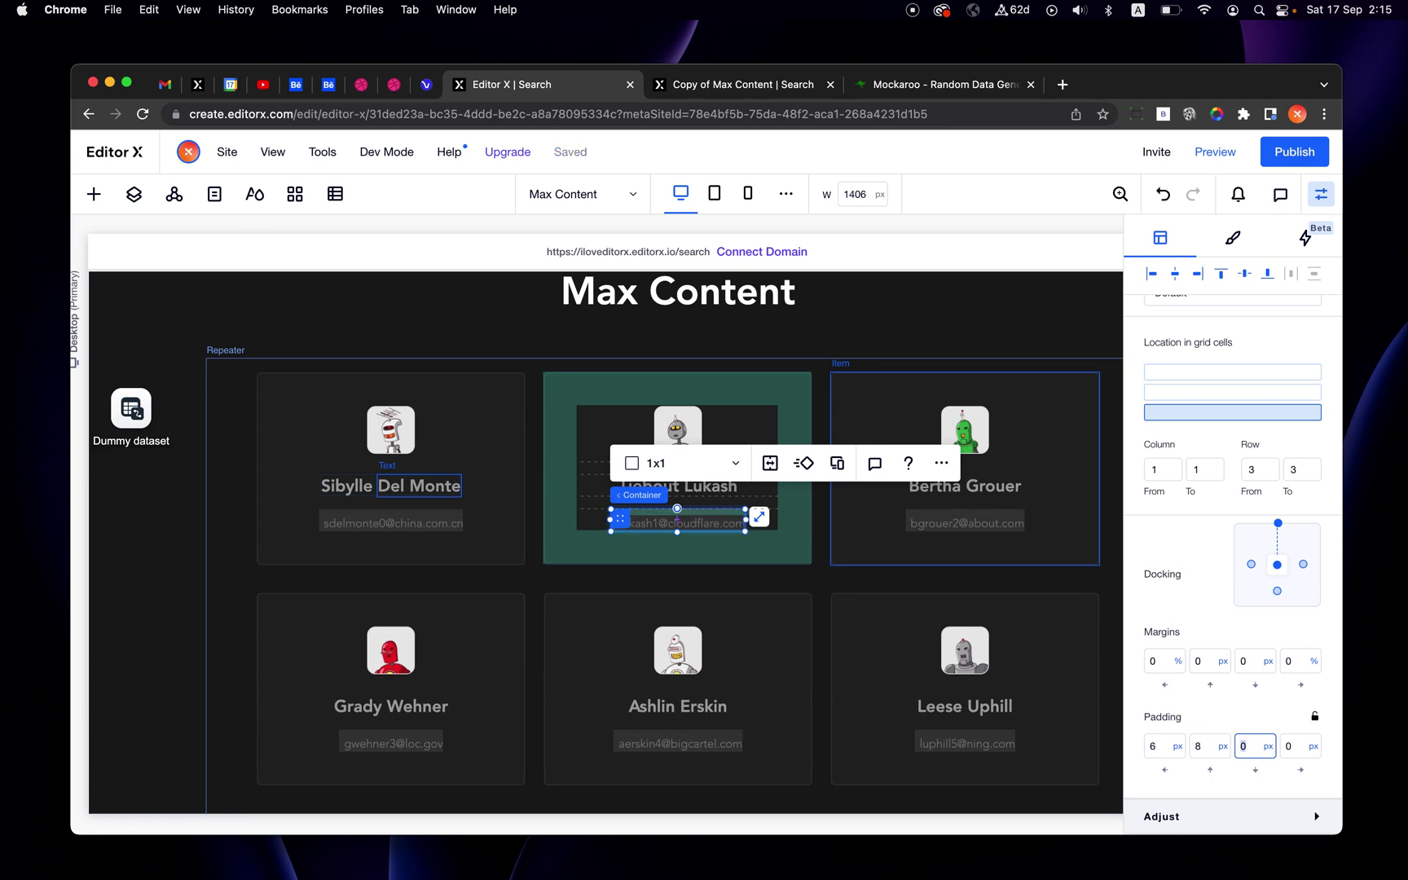
{"action": "type", "text": "8"}
{"action": "key", "text": "Tab"}
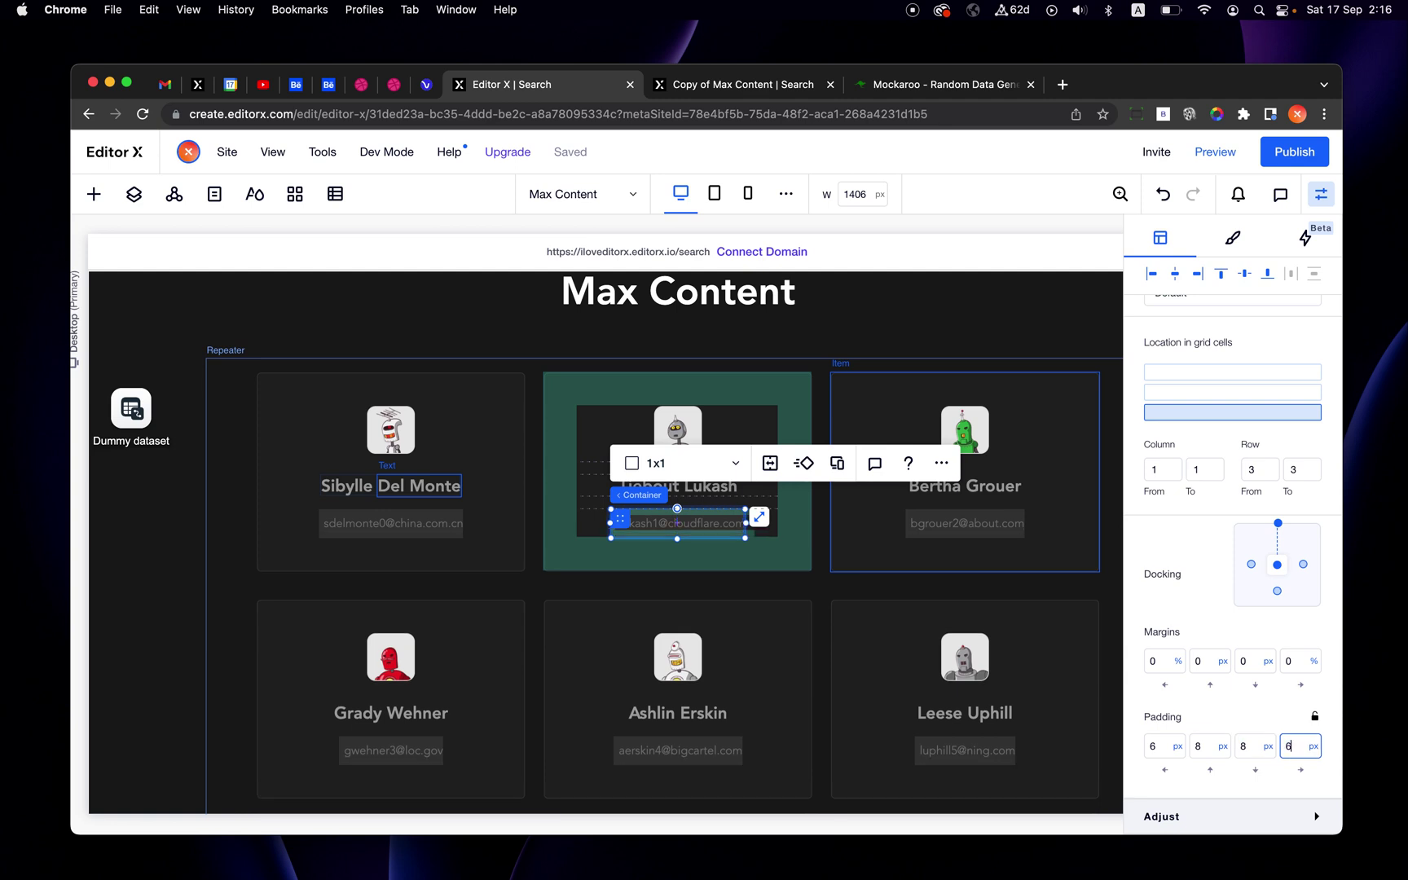
{"action": "key", "text": "Tab"}
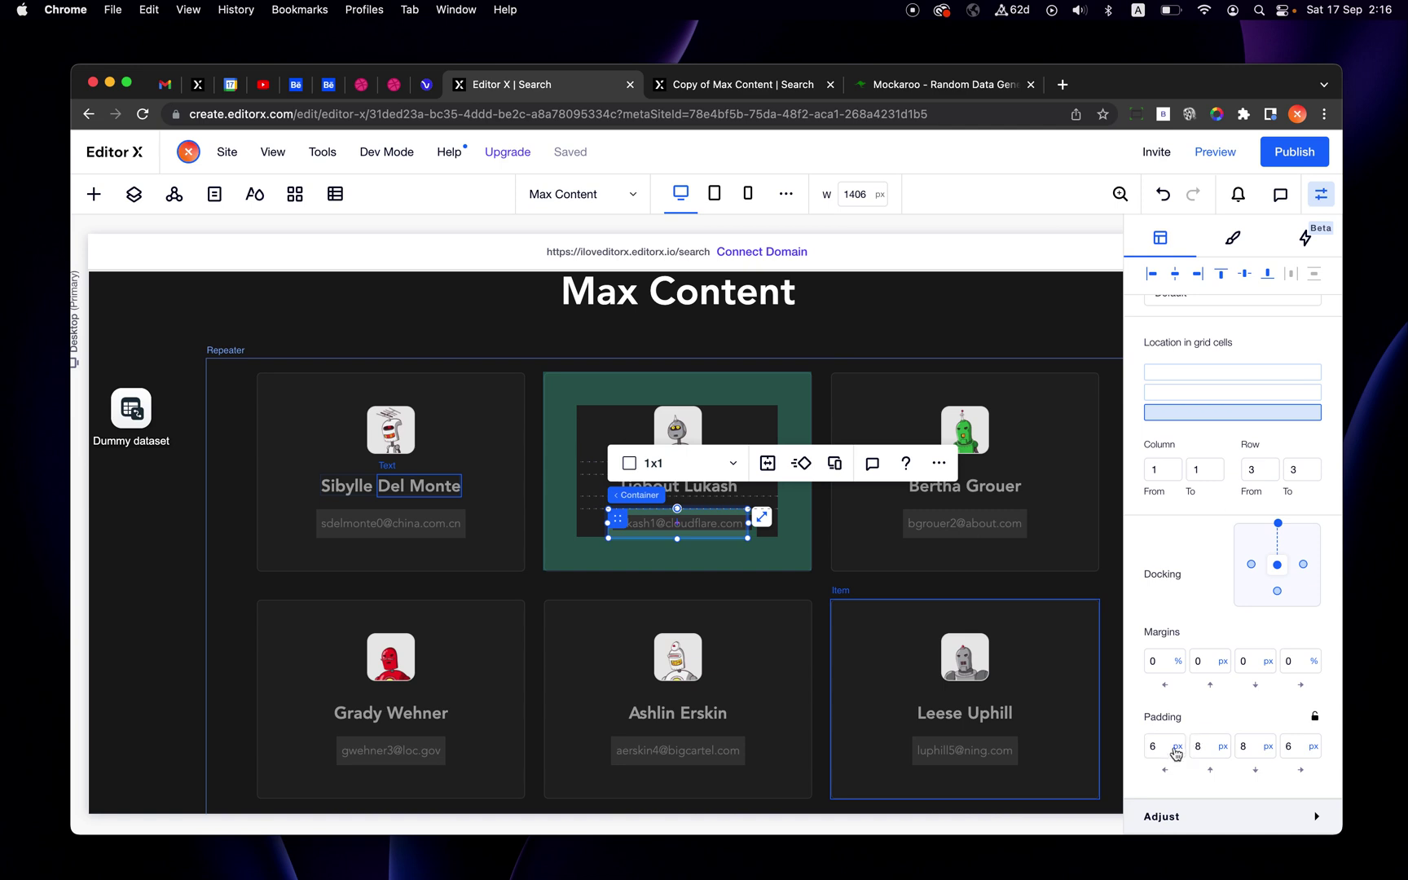
Step: Set the e-mail container's padding to 8 px left and right and 4 px top and bottom
{"action": "left_click", "coordinate": [1218, 751]}
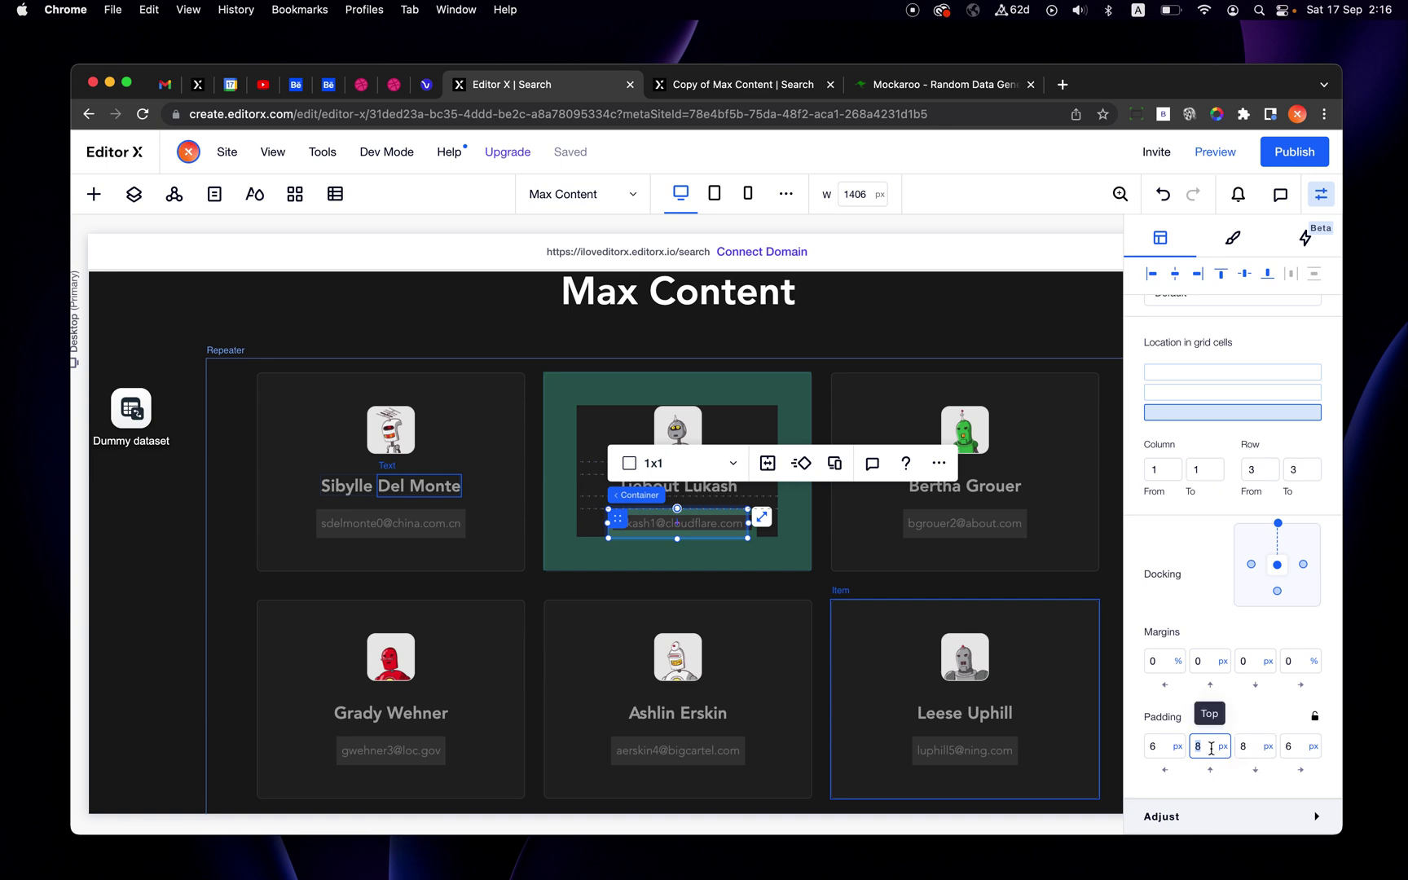
{"action": "type", "text": "6"}
{"action": "key", "text": "Tab"}
{"action": "type", "text": "6"}
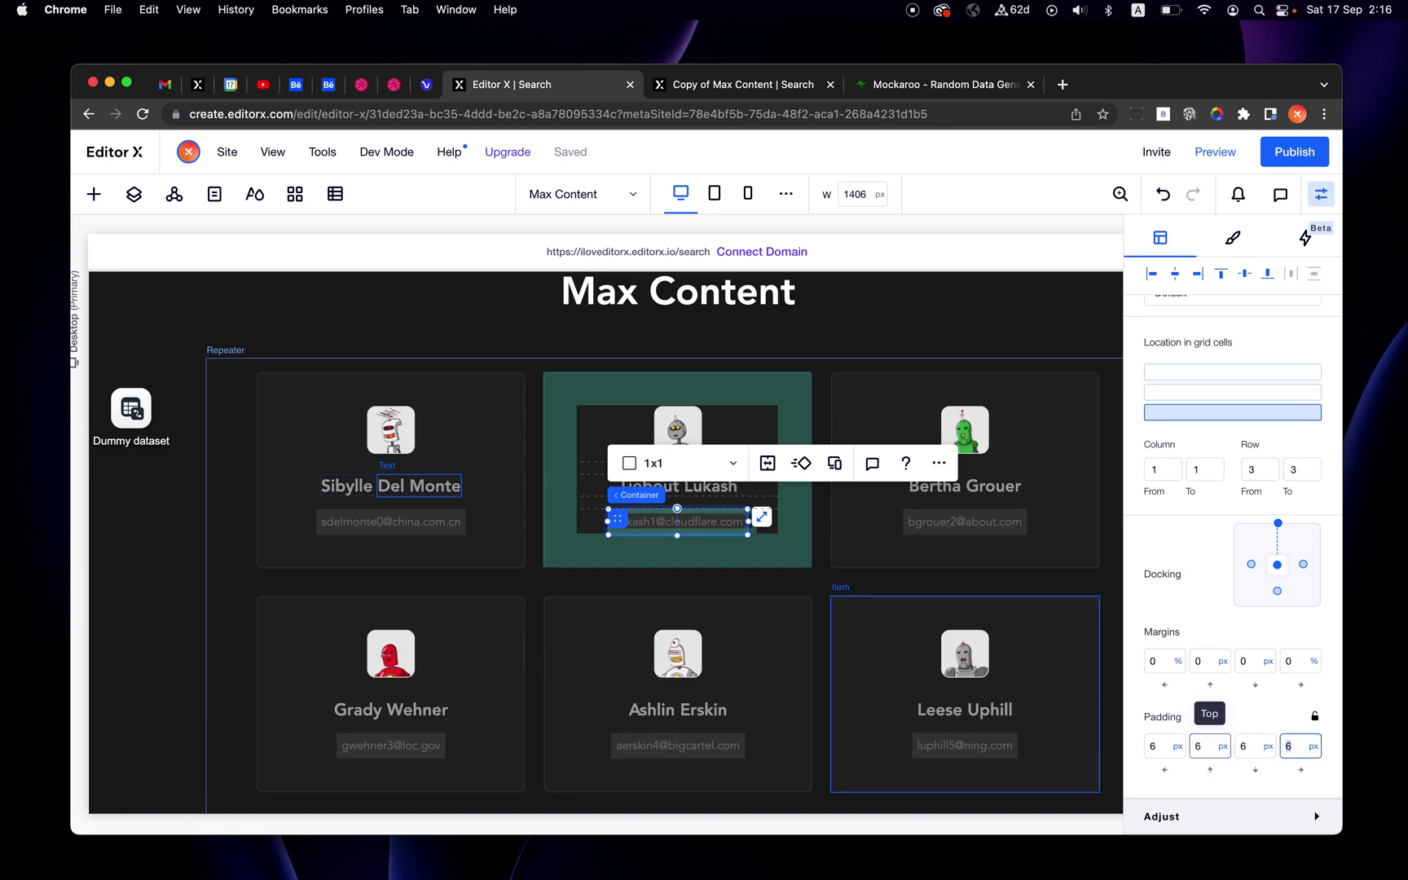
{"action": "key", "text": "shift+Tab"}
{"action": "type", "text": "4"}
{"action": "key", "text": "Tab"}
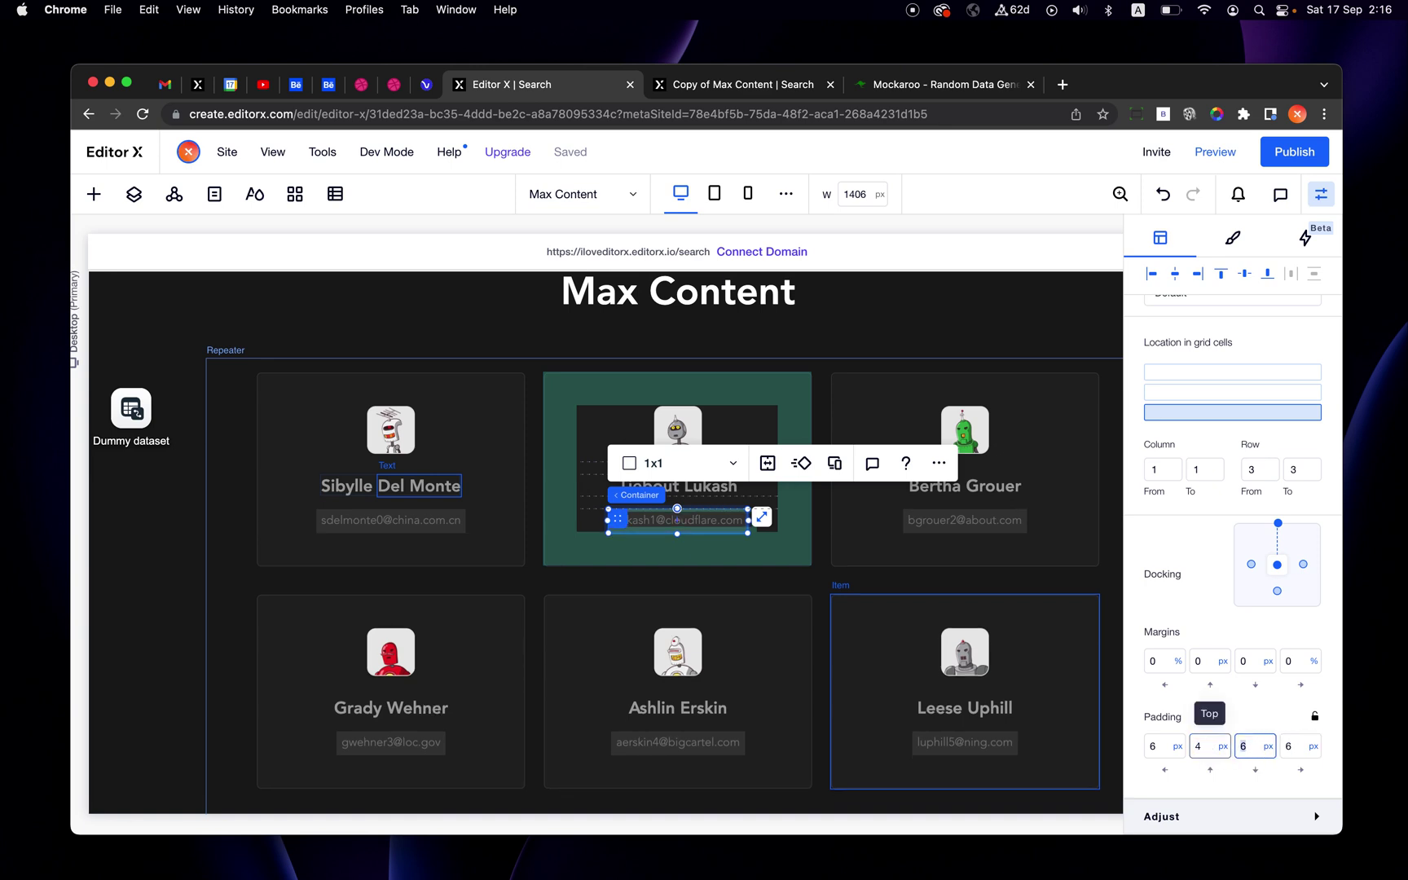
{"action": "type", "text": "4"}
{"action": "key", "text": "Tab"}
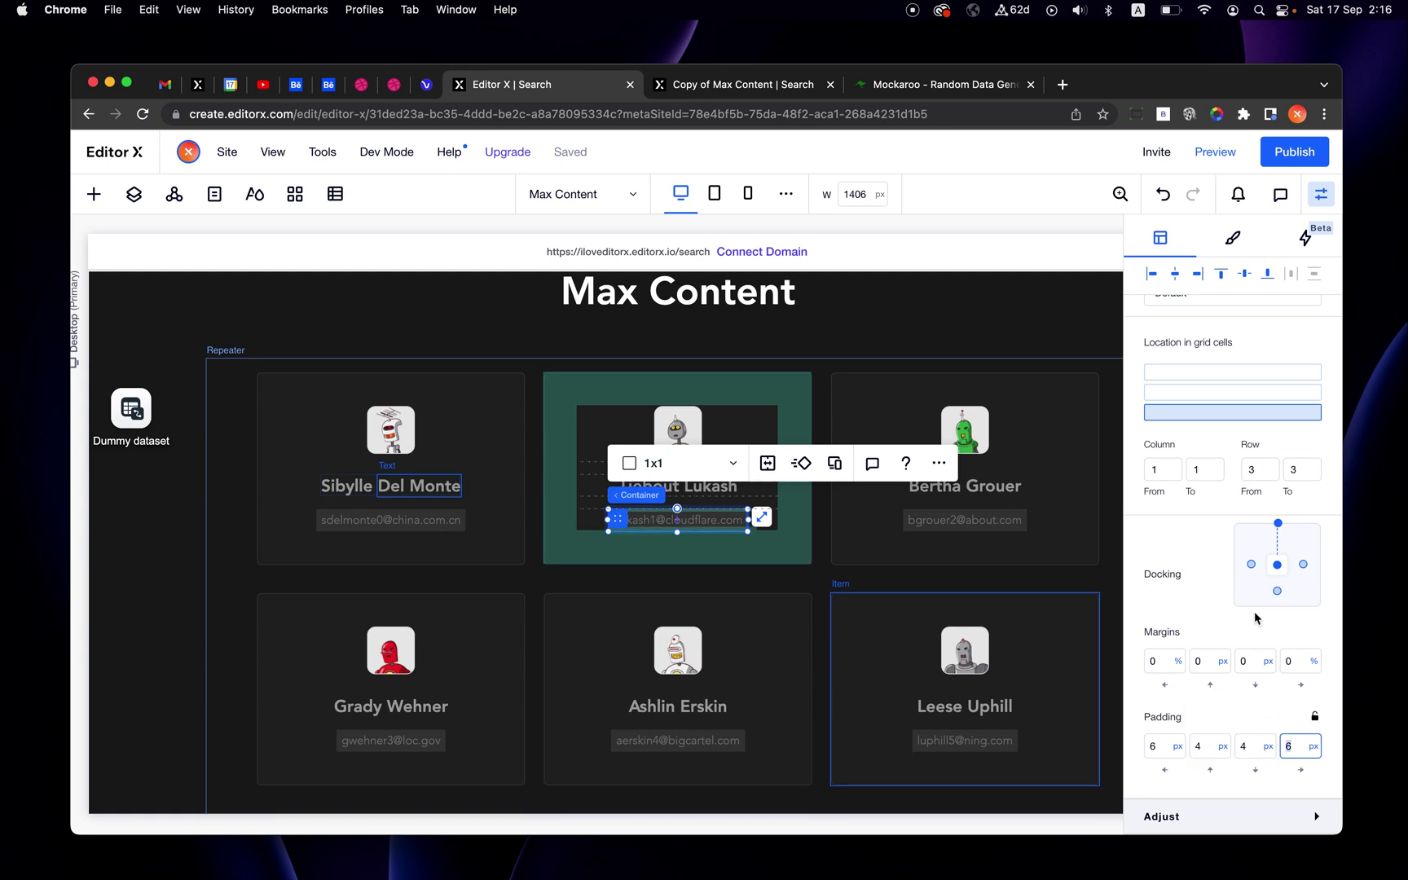
{"action": "left_click", "coordinate": [1181, 751]}
{"action": "type", "text": "8"}
{"action": "key", "text": "Tab"}
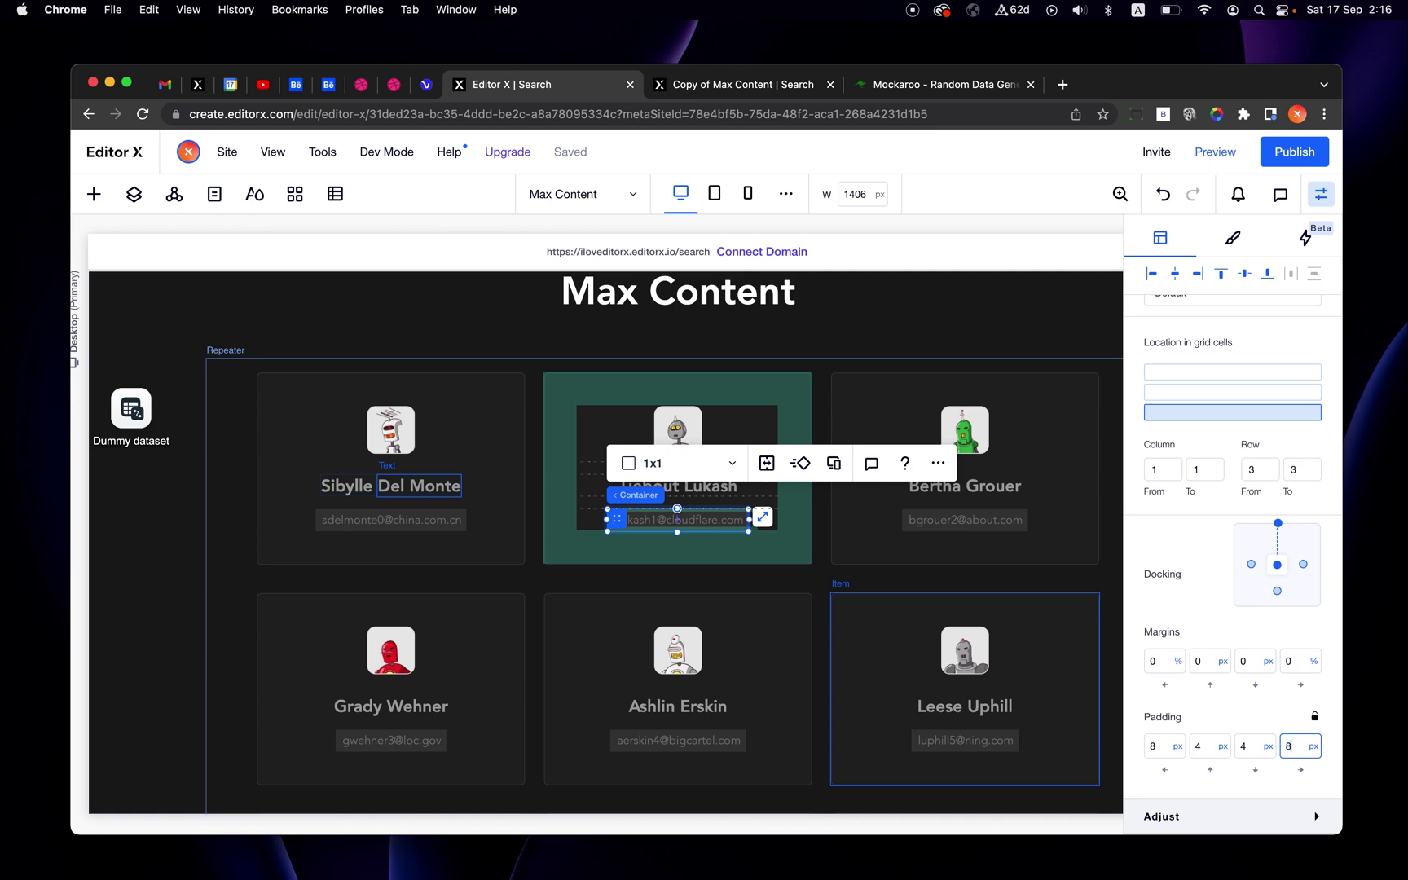
Step: Round all four corners of the e-mail container with a 6 px radius
{"action": "scroll", "coordinate": [1222, 505], "scroll_direction": "up", "scroll_amount": 5}
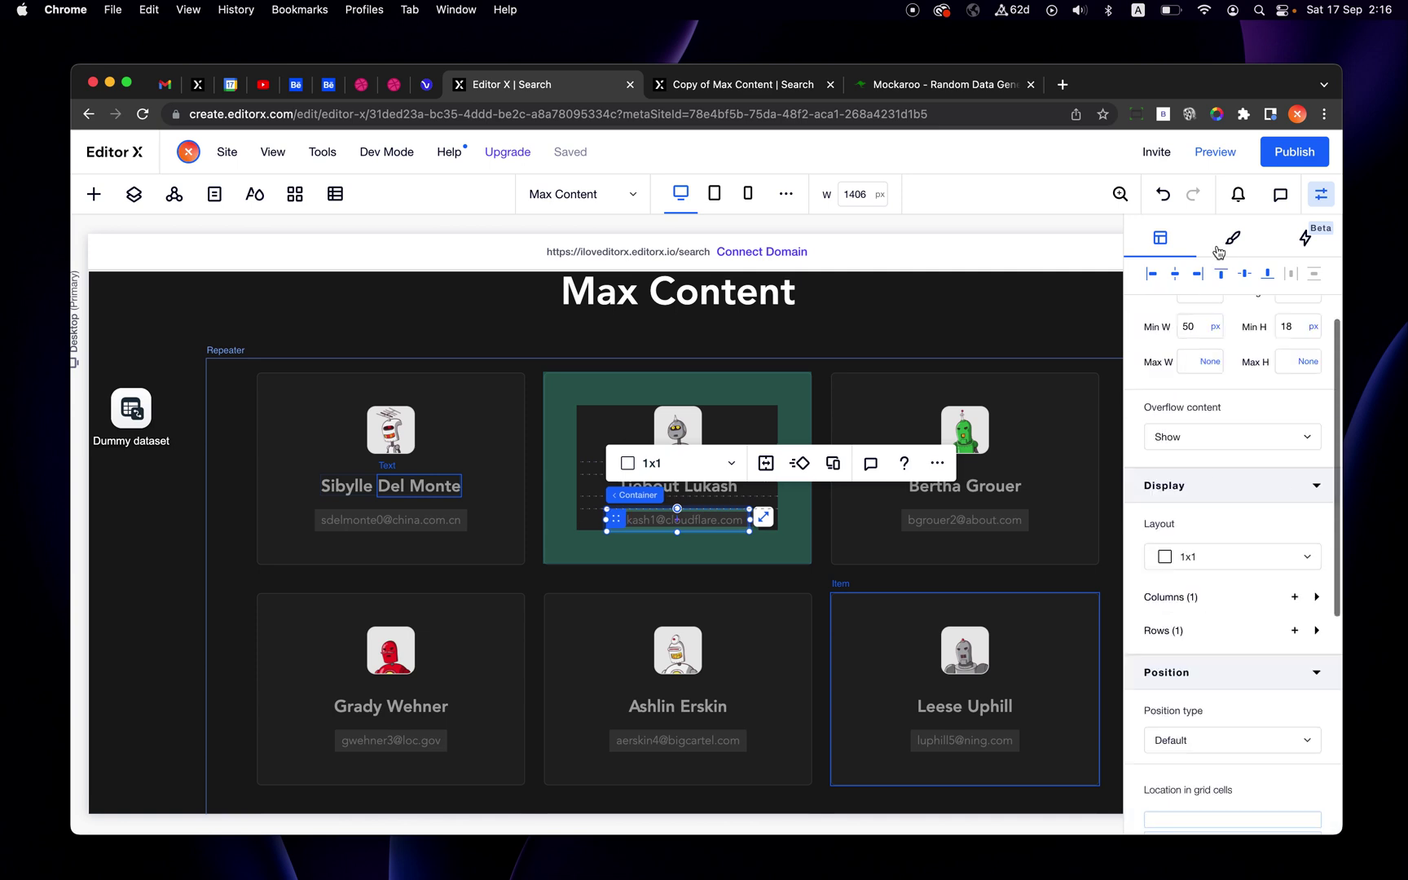
{"action": "left_click", "coordinate": [1228, 241]}
{"action": "left_click", "coordinate": [1170, 488]}
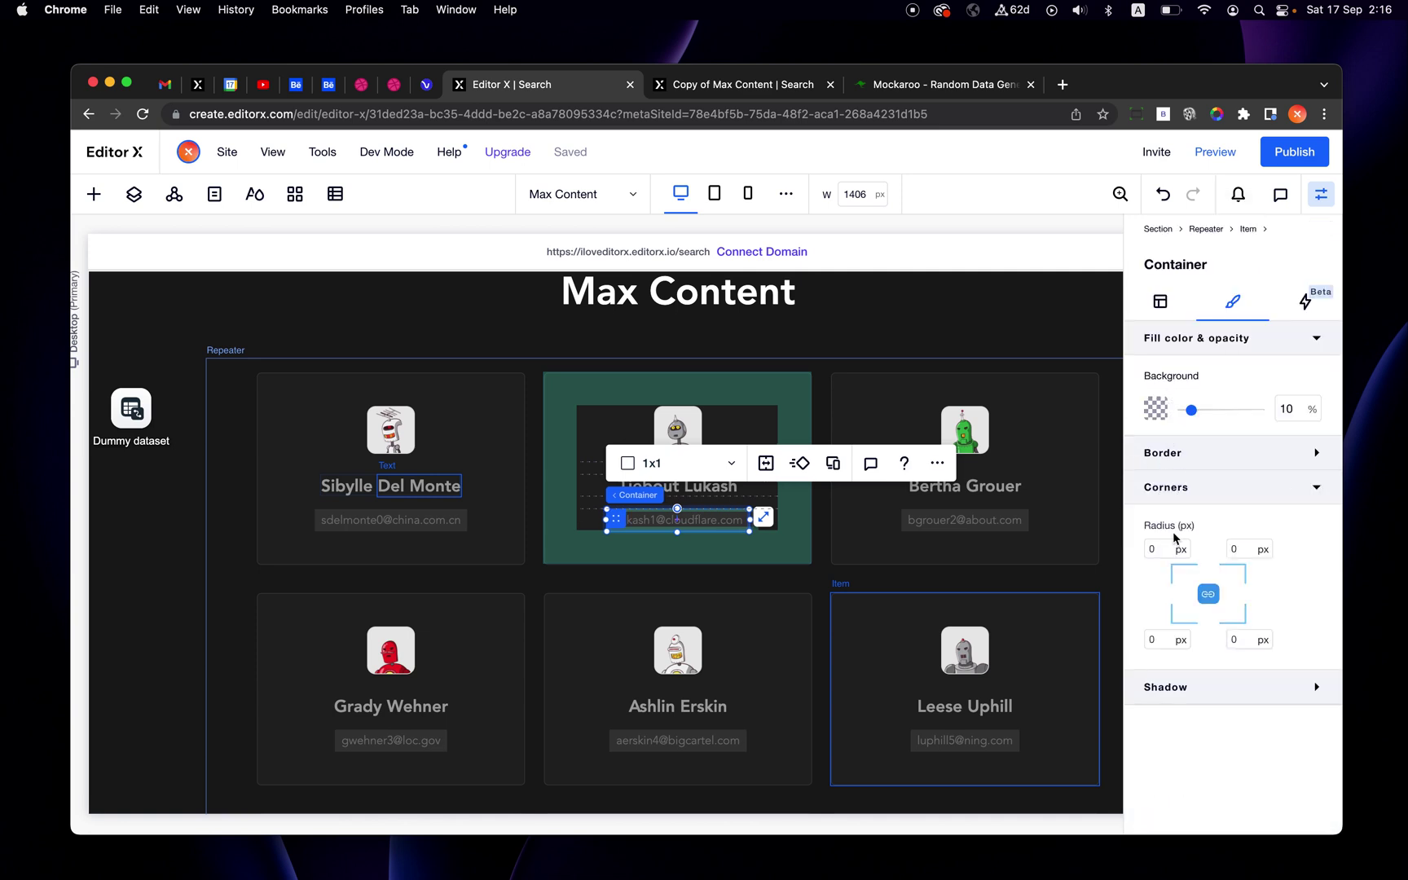
{"action": "left_click", "coordinate": [1162, 550]}
{"action": "type", "text": "6"}
{"action": "key", "text": "Return"}
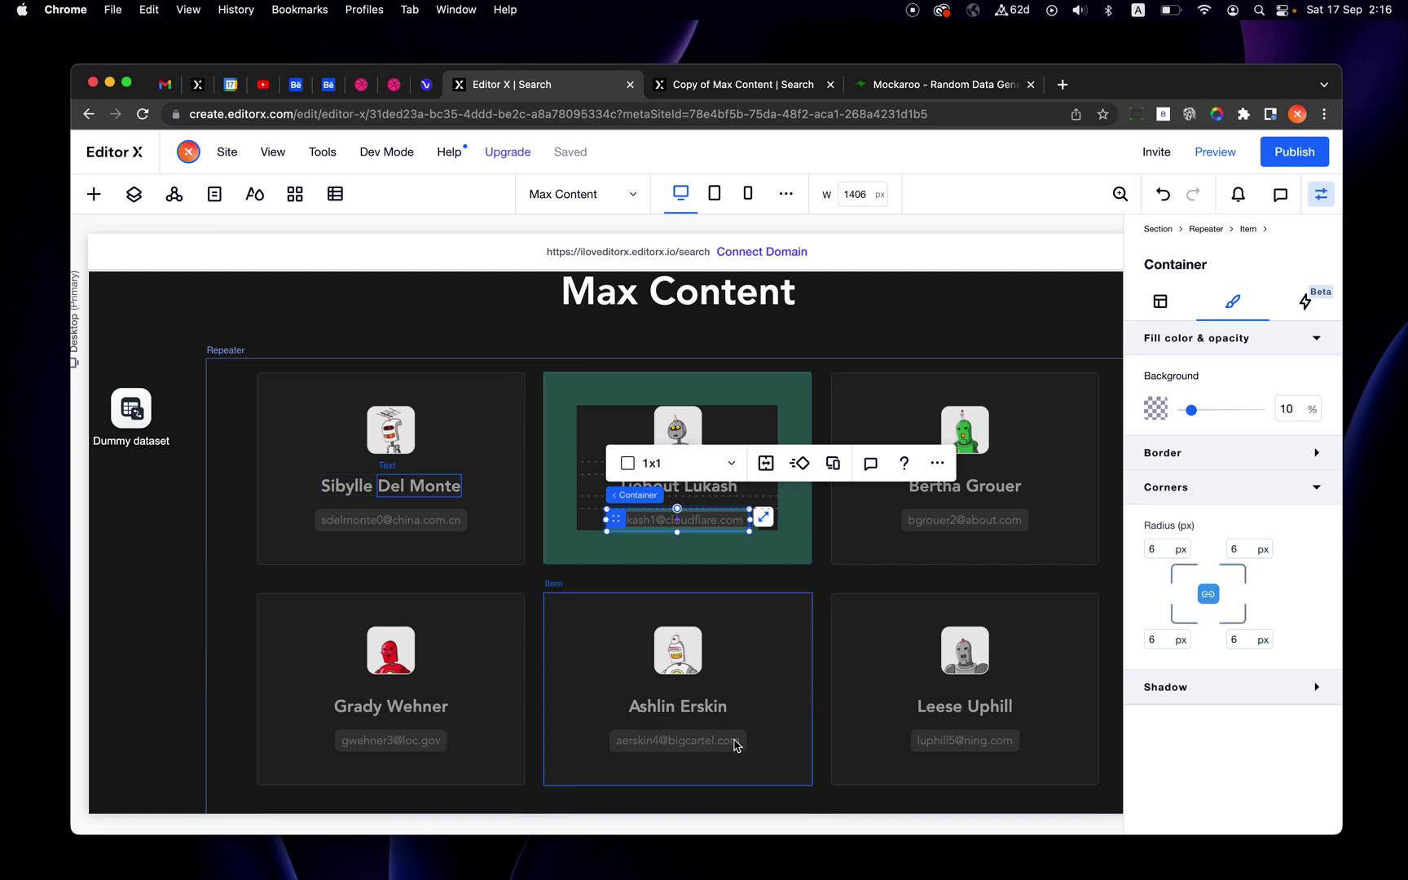
Step: Review how the e-mail containers fit their addresses across the repeater's cards
{"action": "left_click", "coordinate": [1320, 194]}
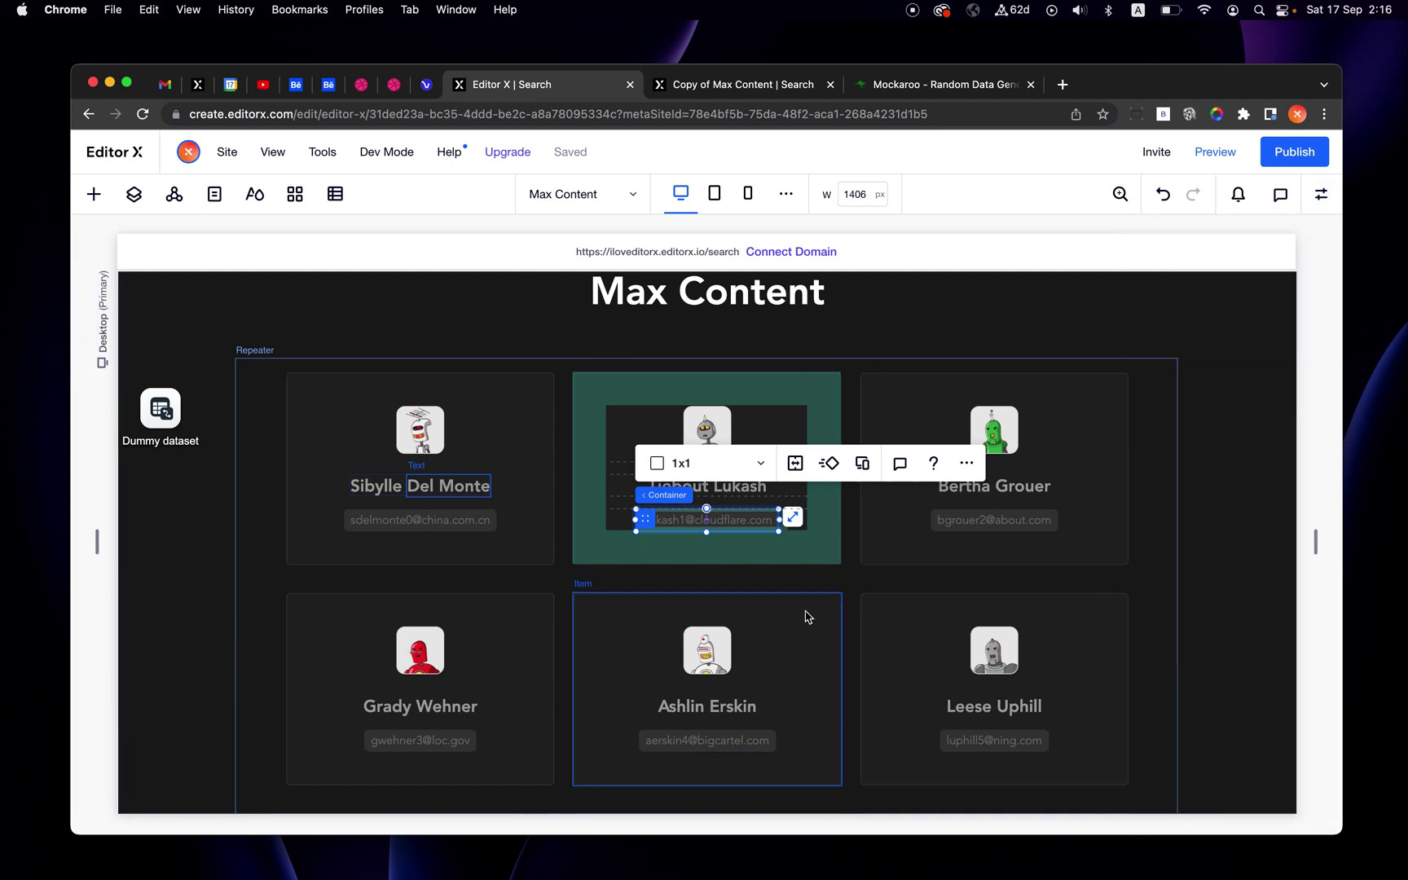
{"action": "scroll", "coordinate": [806, 617], "scroll_direction": "down", "scroll_amount": 3}
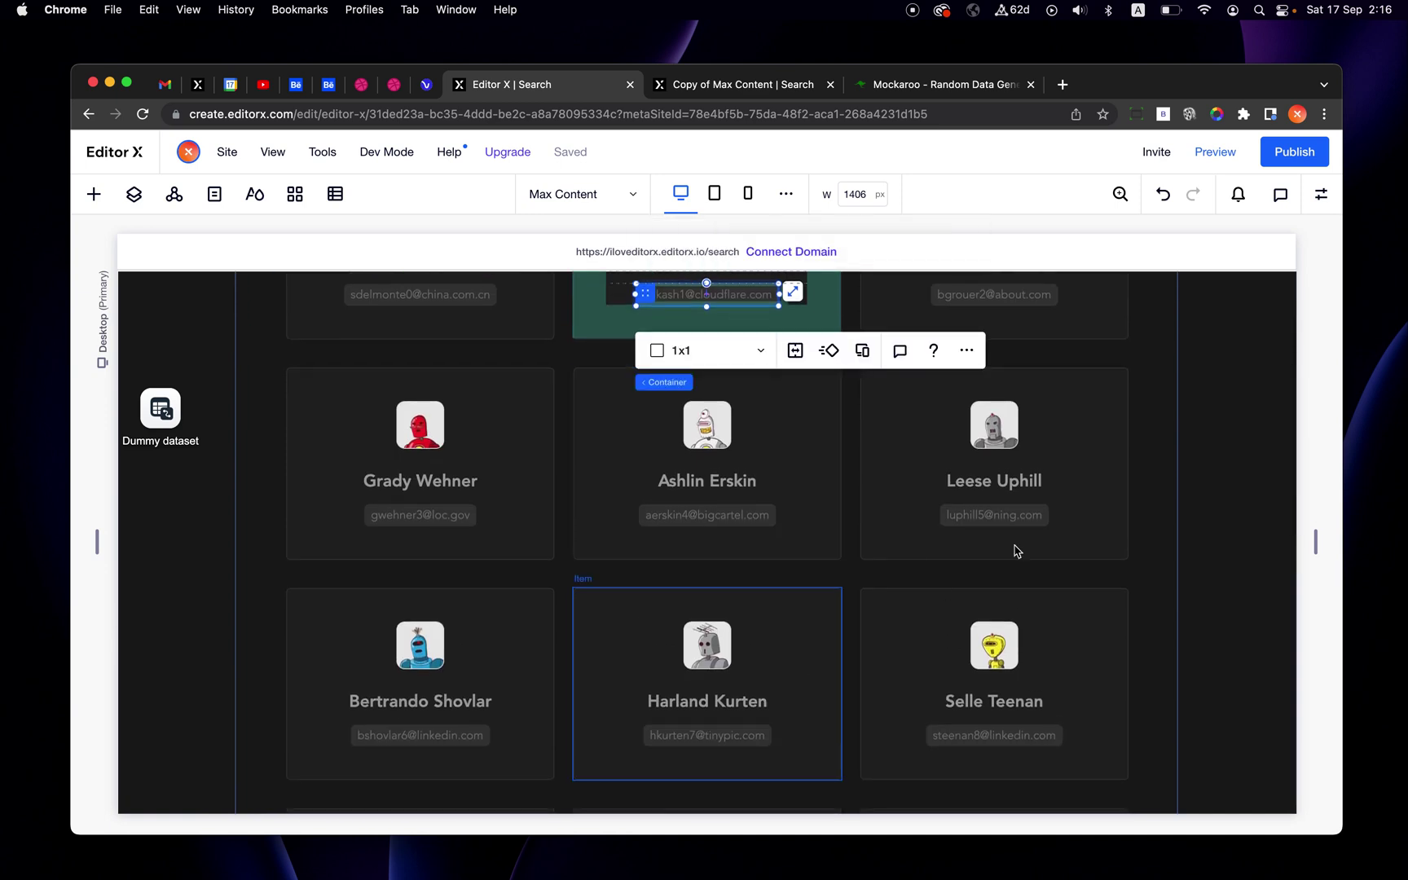
{"action": "scroll", "coordinate": [1018, 542], "scroll_direction": "up", "scroll_amount": 2}
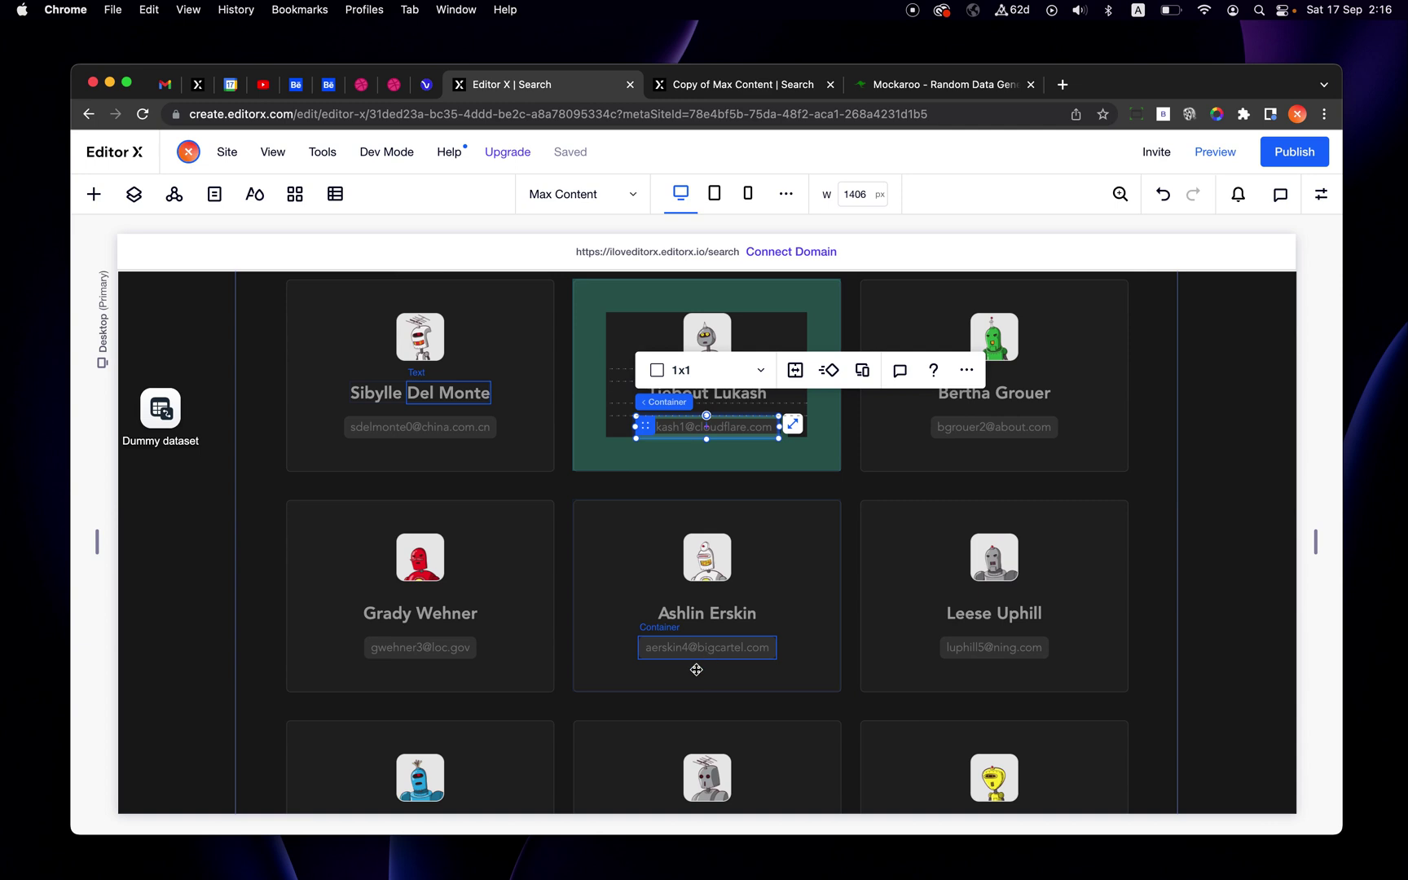
{"action": "scroll", "coordinate": [945, 668], "scroll_direction": "down", "scroll_amount": 5}
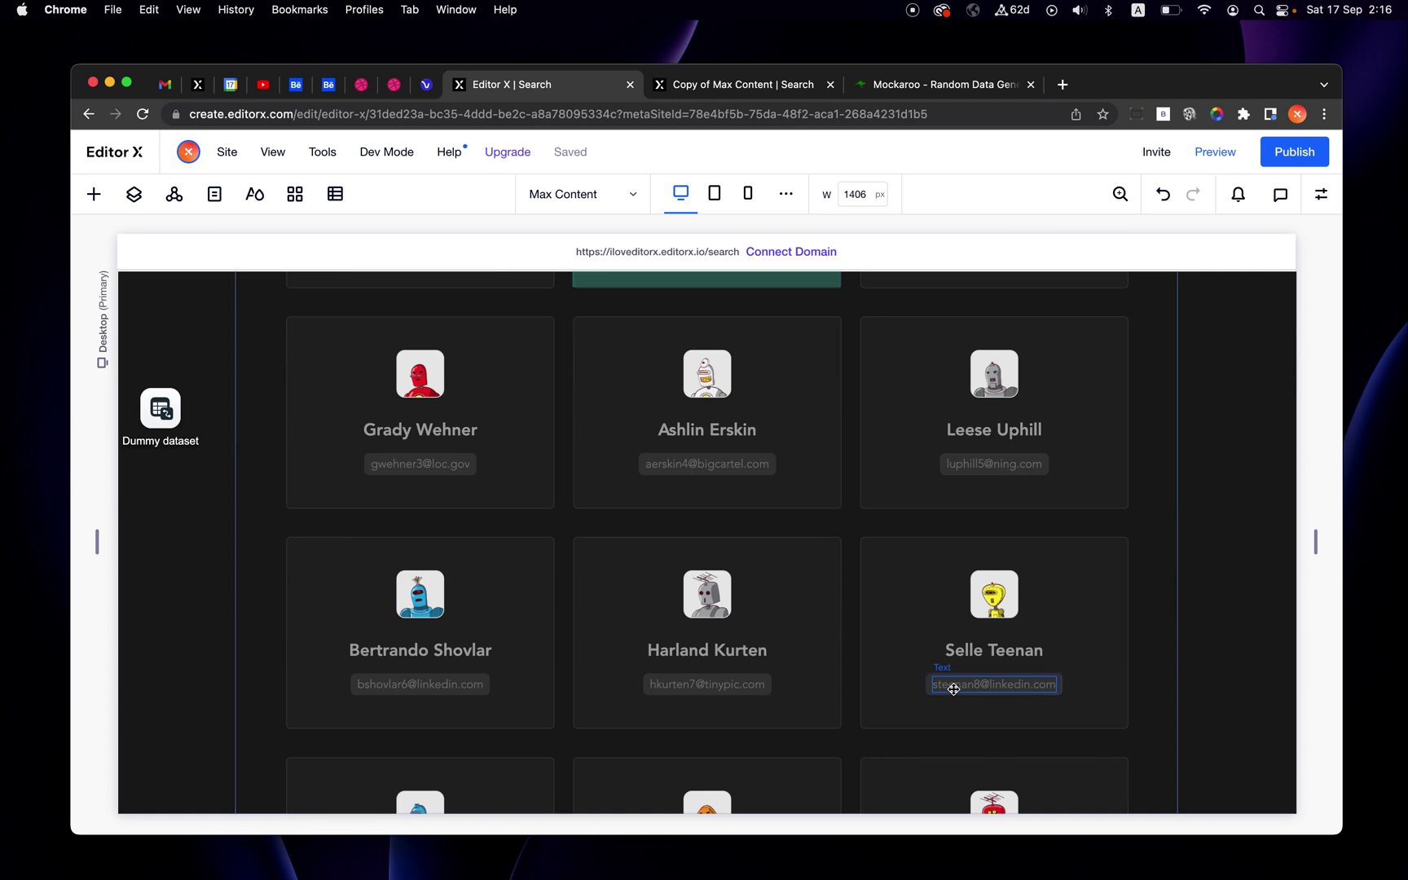
{"action": "left_click", "coordinate": [929, 690]}
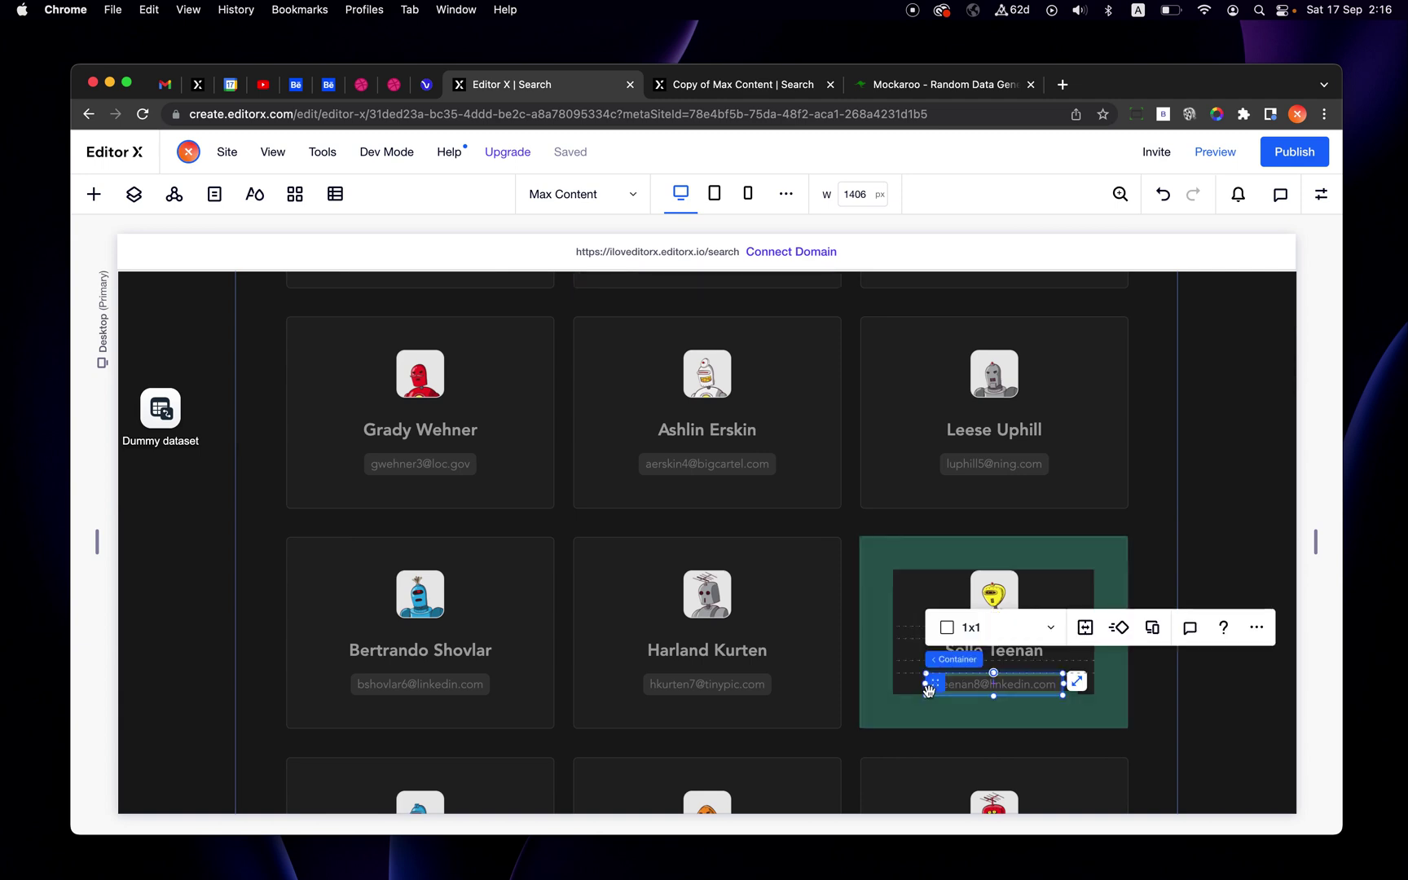
{"action": "scroll", "coordinate": [759, 712], "scroll_direction": "down", "scroll_amount": 3}
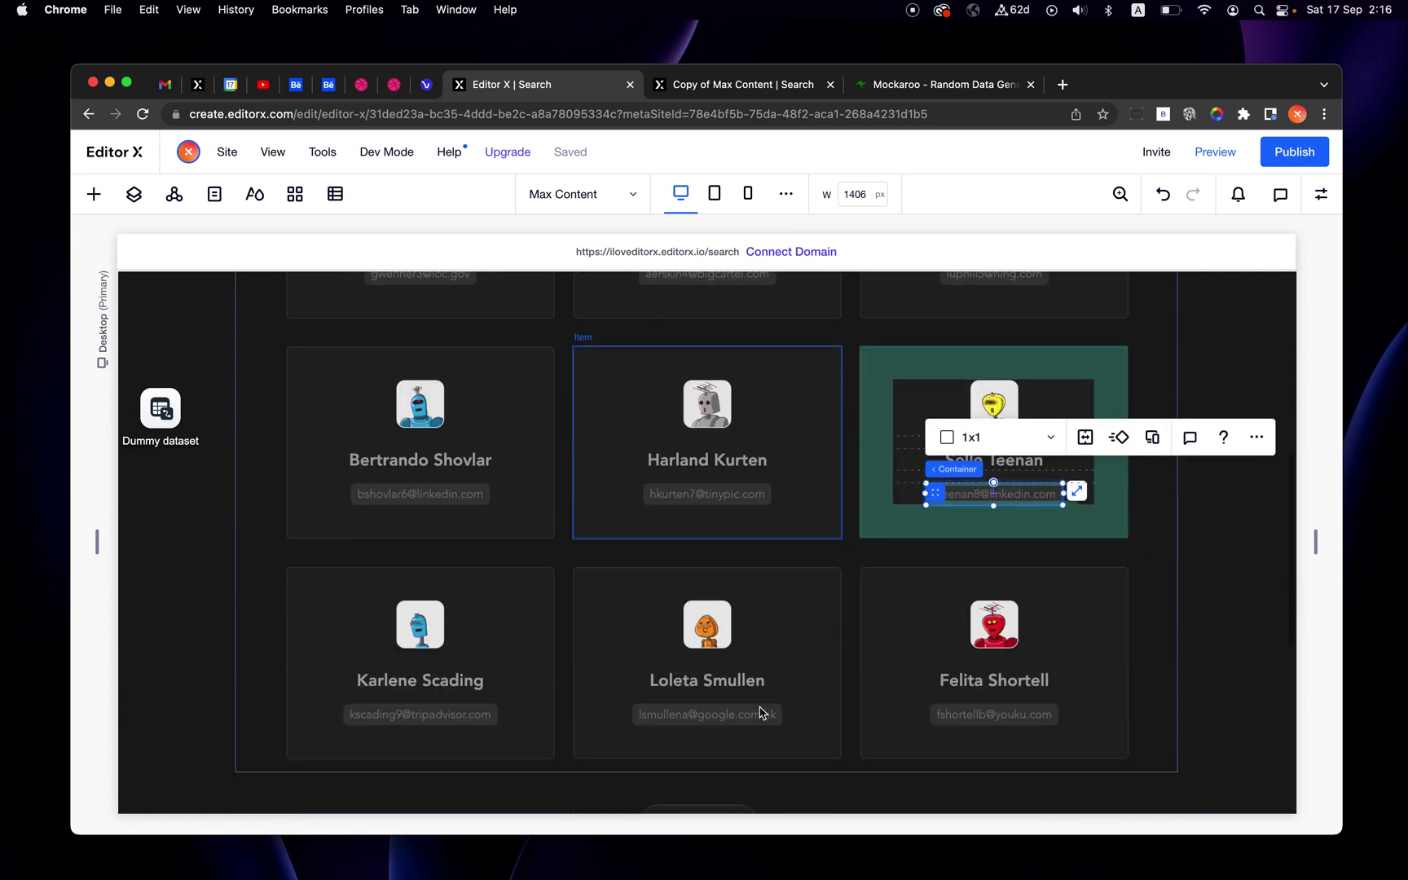
{"action": "scroll", "coordinate": [762, 712], "scroll_direction": "up", "scroll_amount": 5}
{"action": "scroll", "coordinate": [760, 712], "scroll_direction": "up", "scroll_amount": 2}
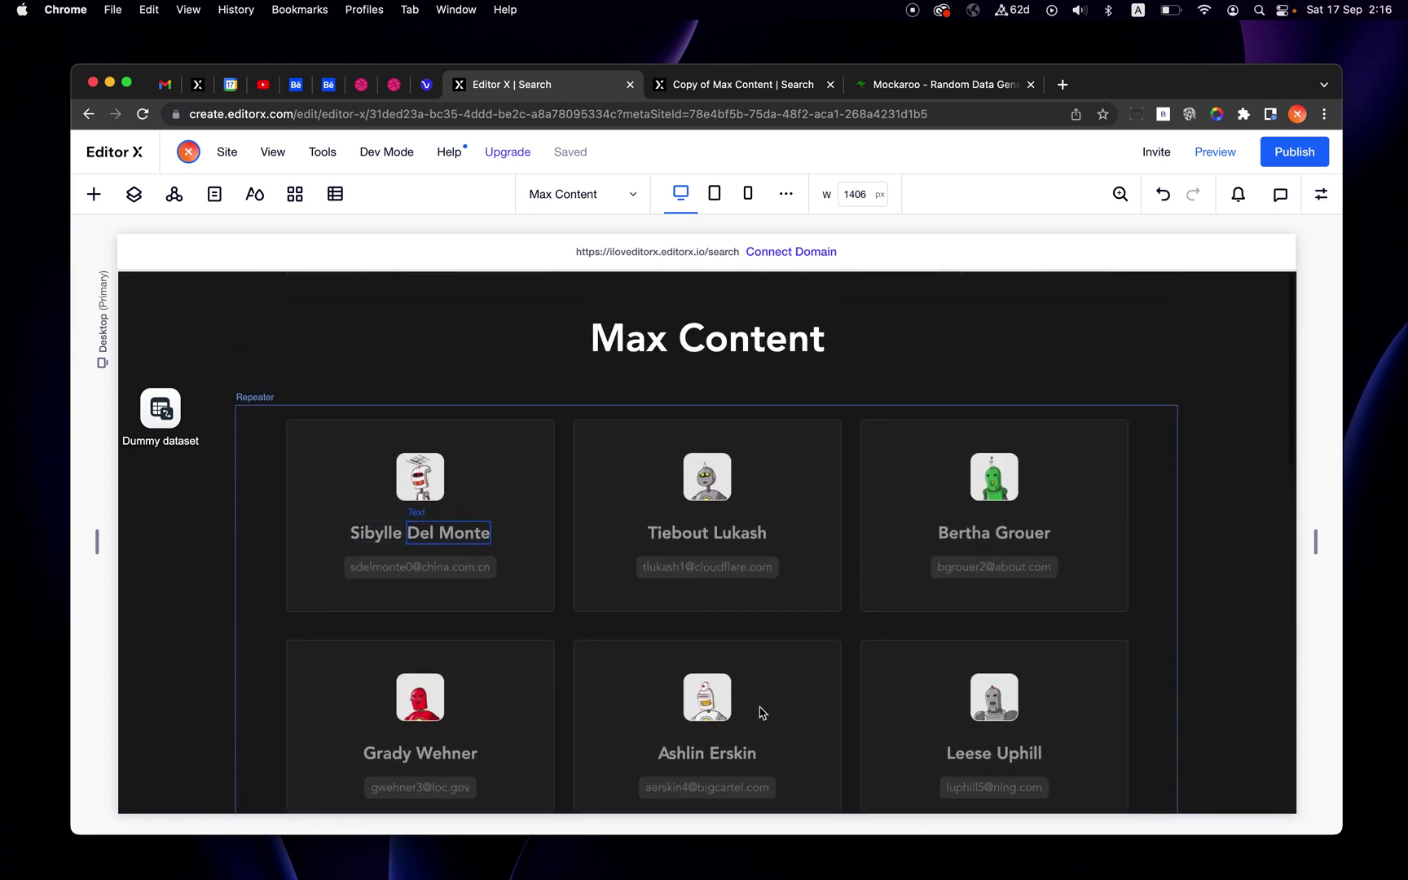
Step: Set the Max Content heading's width to 25% instead of Max content
{"action": "left_click", "coordinate": [1268, 554]}
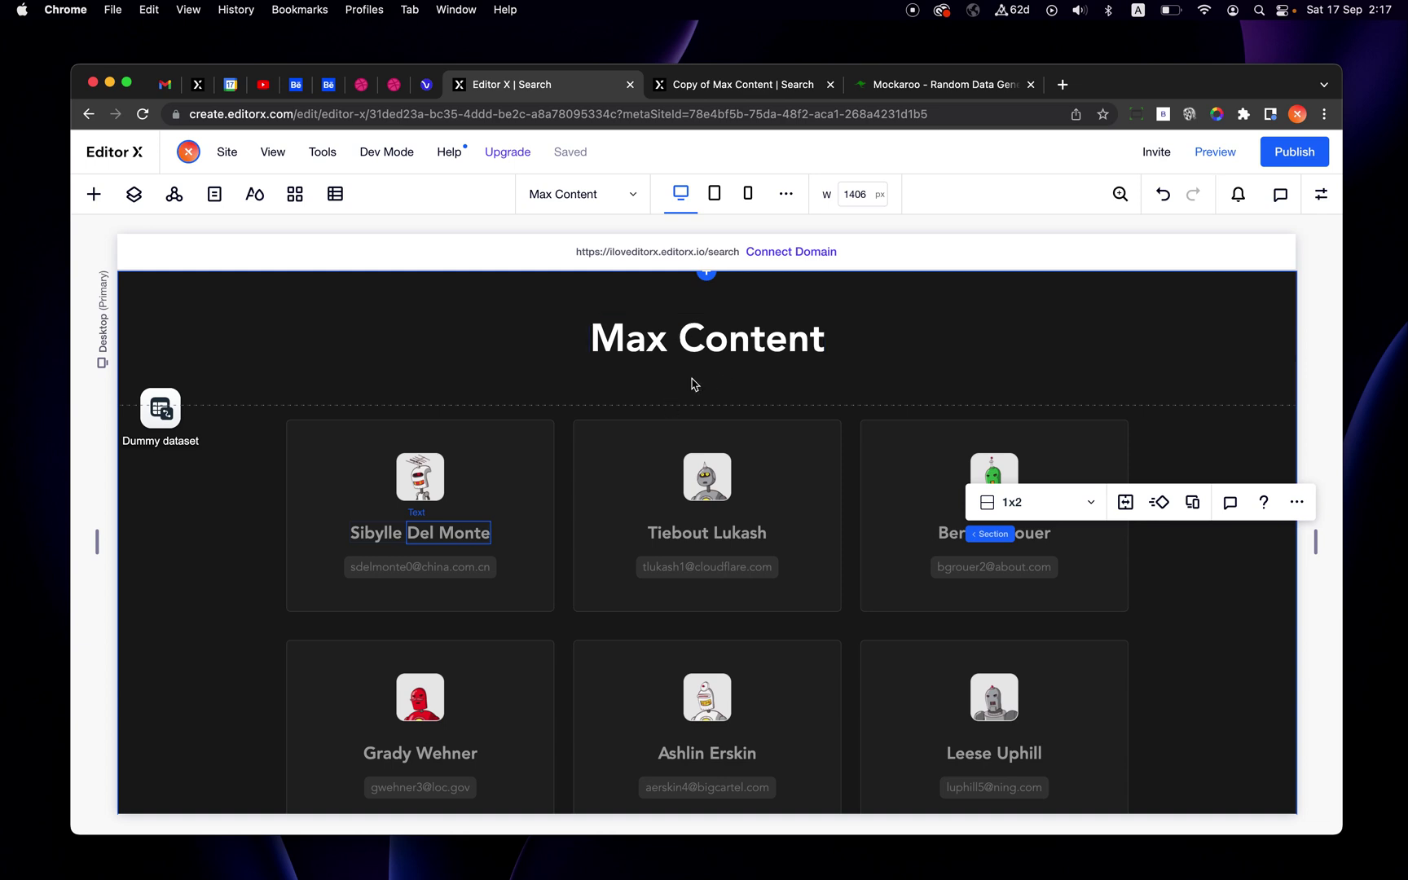
{"action": "left_click", "coordinate": [716, 342]}
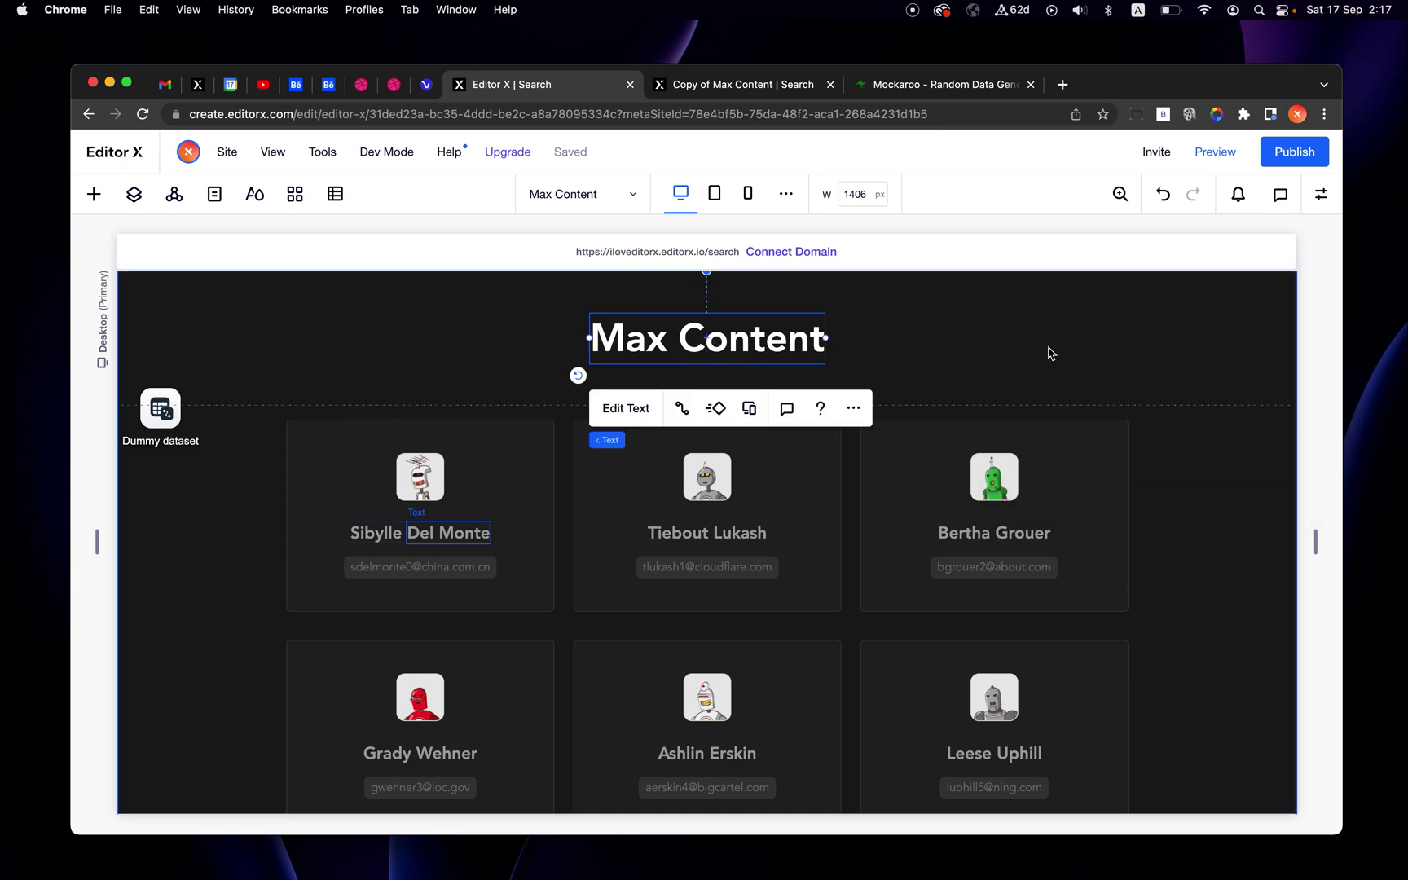
{"action": "left_click", "coordinate": [1321, 194]}
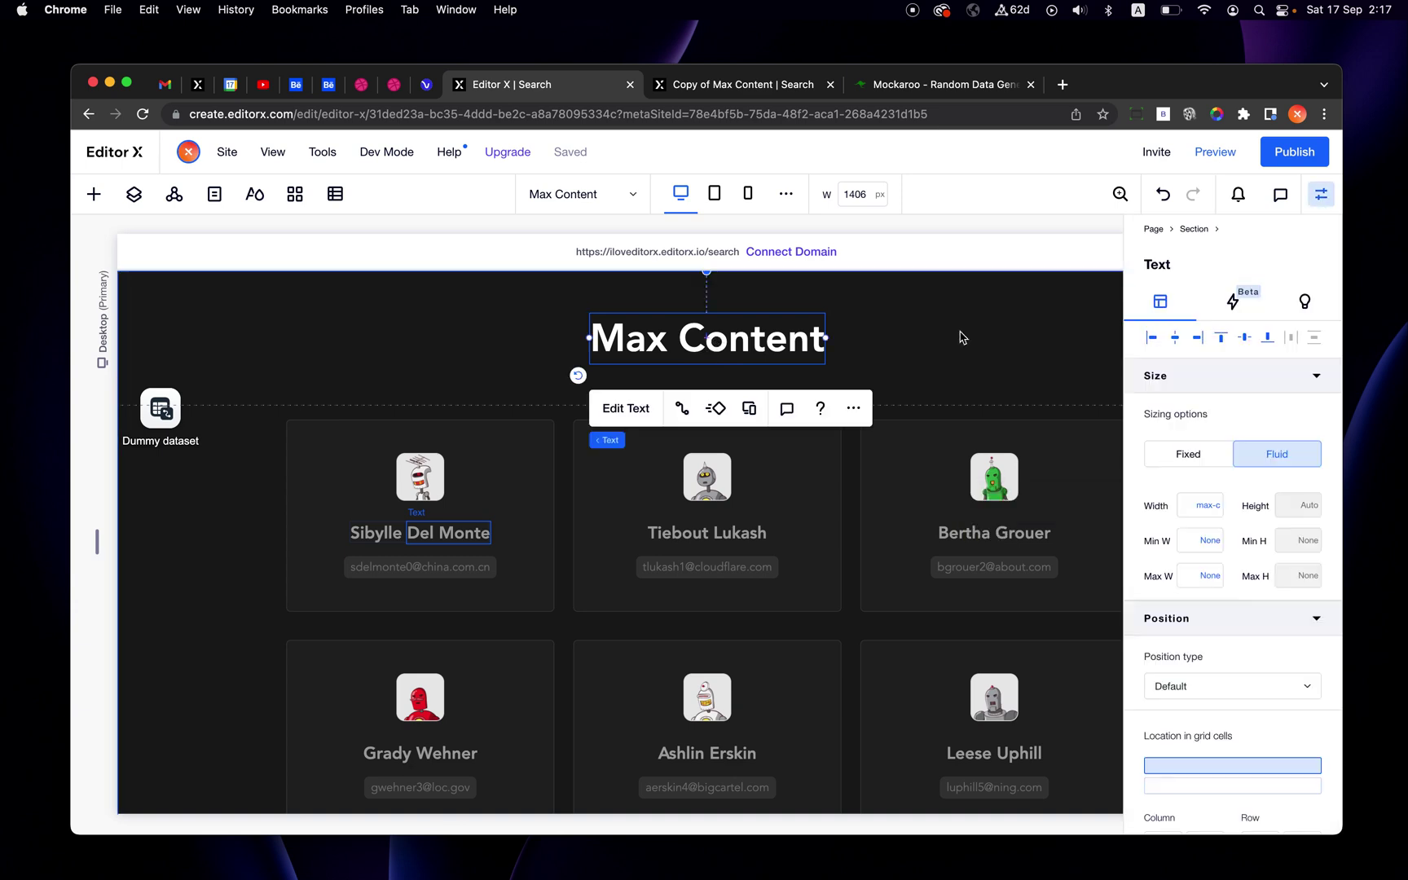
{"action": "left_click", "coordinate": [1213, 506]}
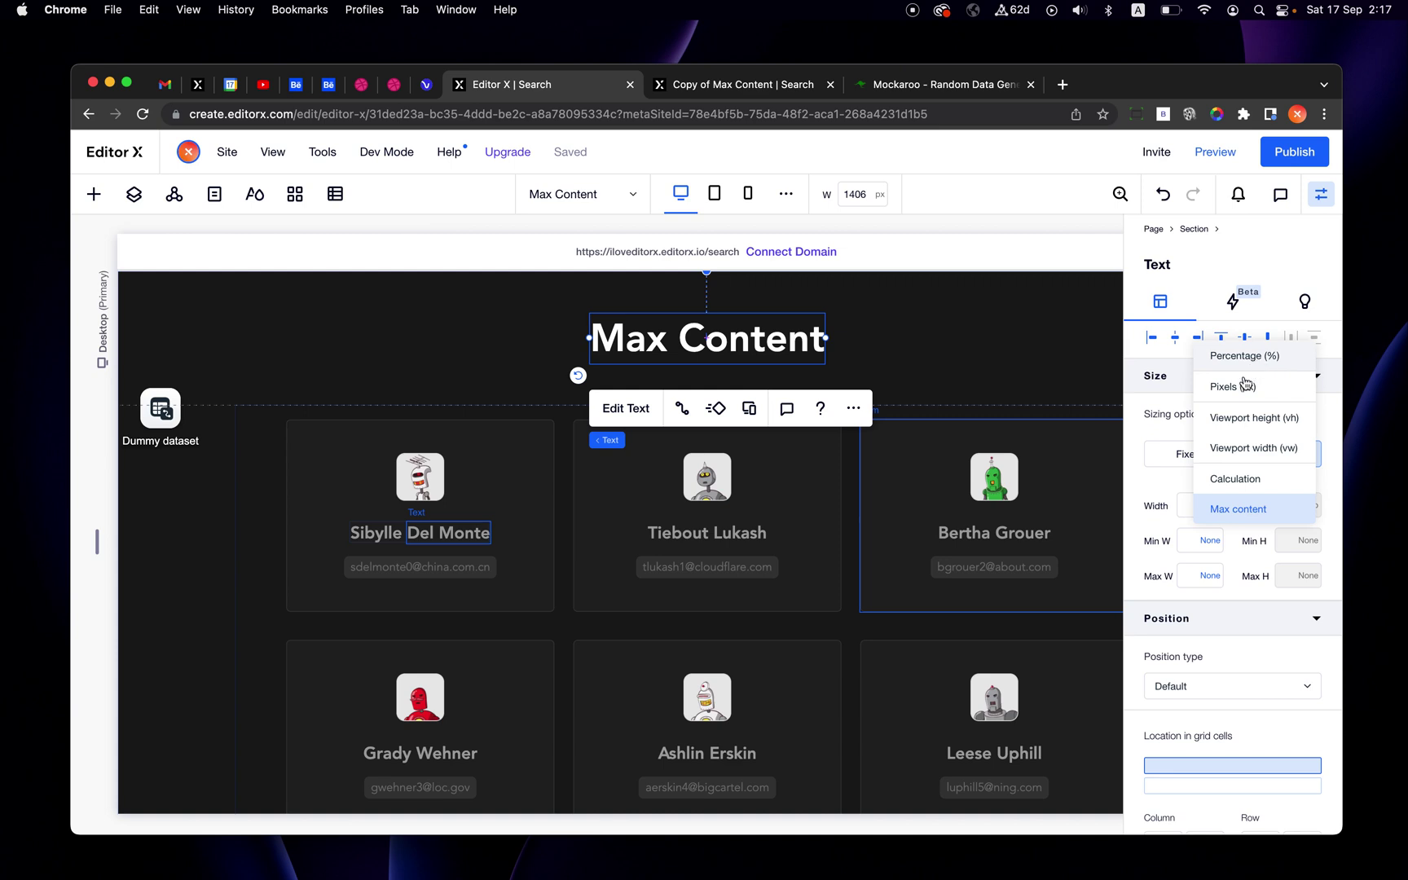
{"action": "left_click", "coordinate": [1252, 359]}
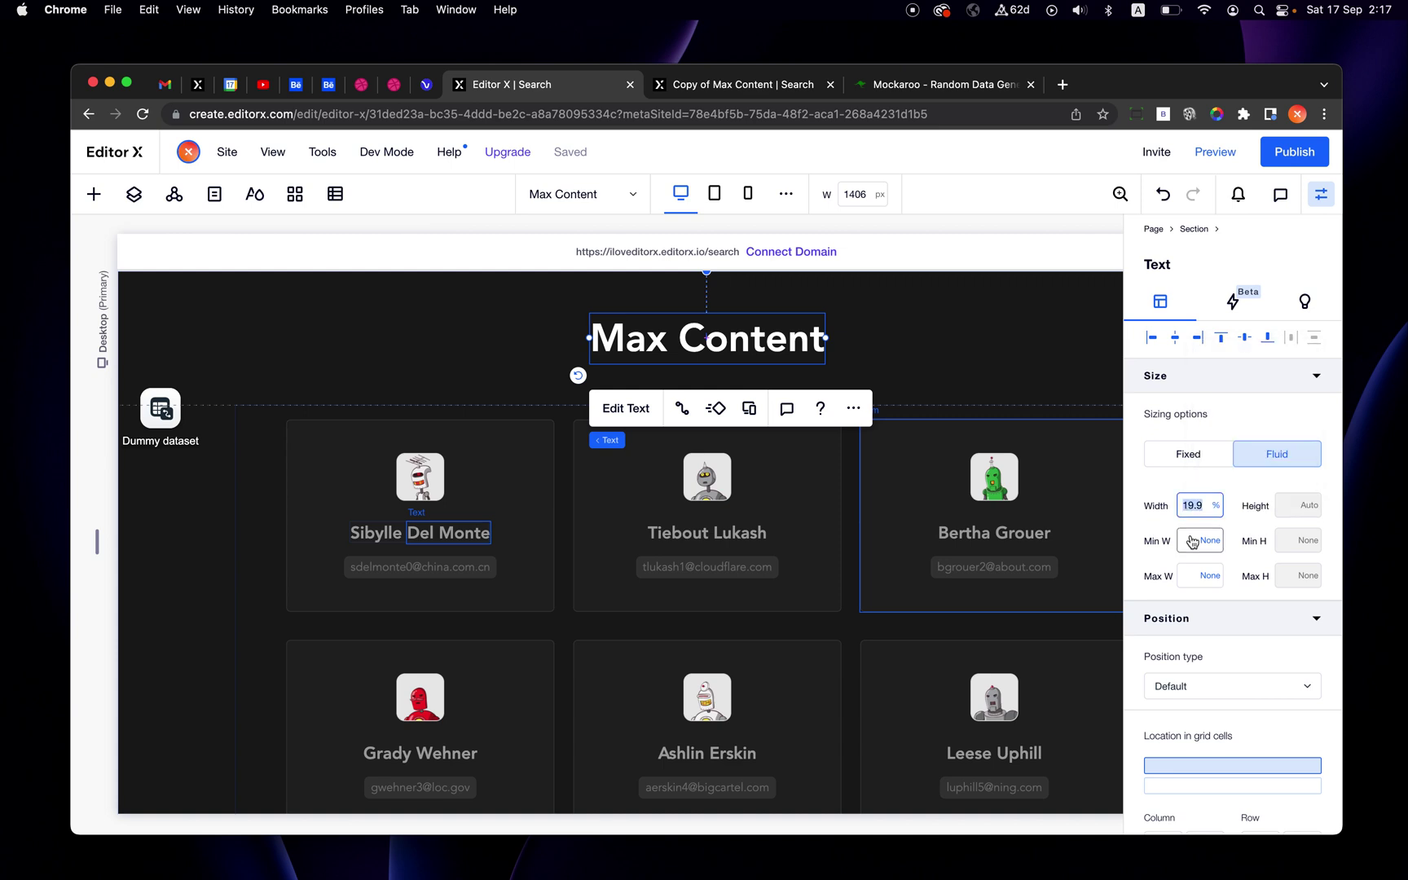
{"action": "left_click_drag", "start_coordinate": [825, 340], "coordinate": [932, 346]}
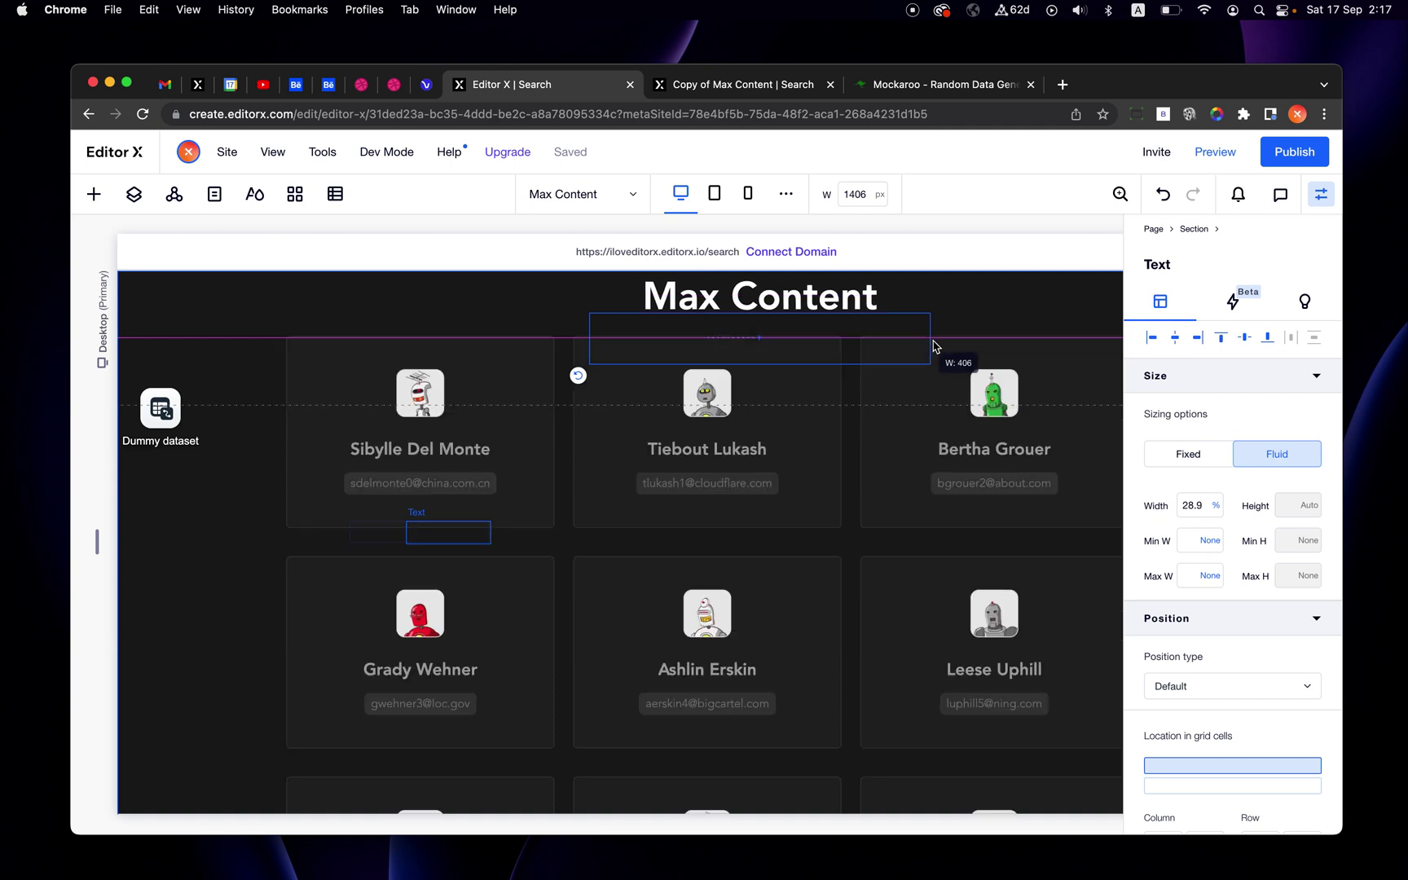
{"action": "left_click", "coordinate": [1162, 193]}
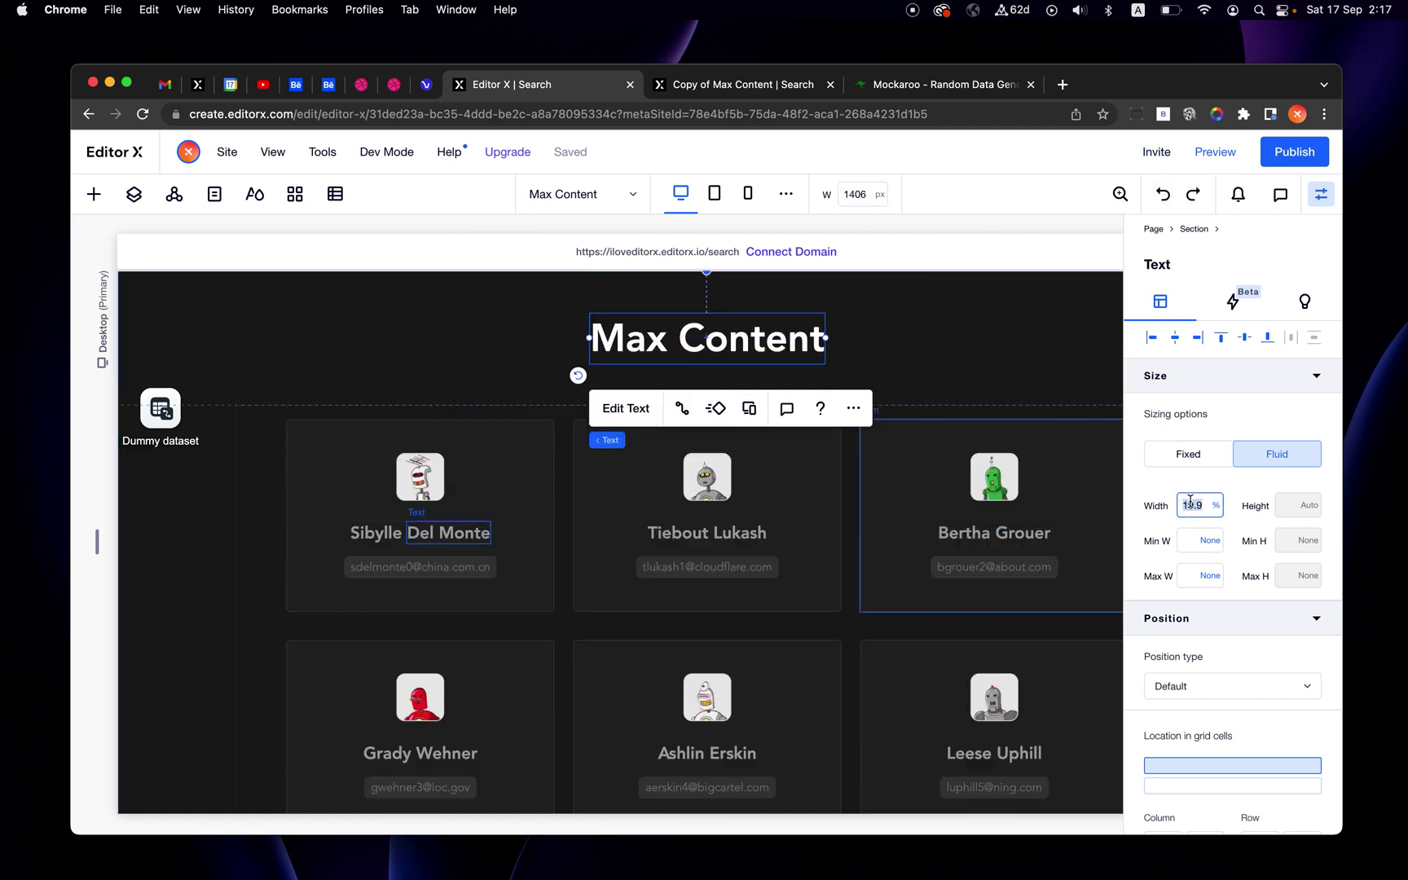
{"action": "key", "text": "super+shift+z"}
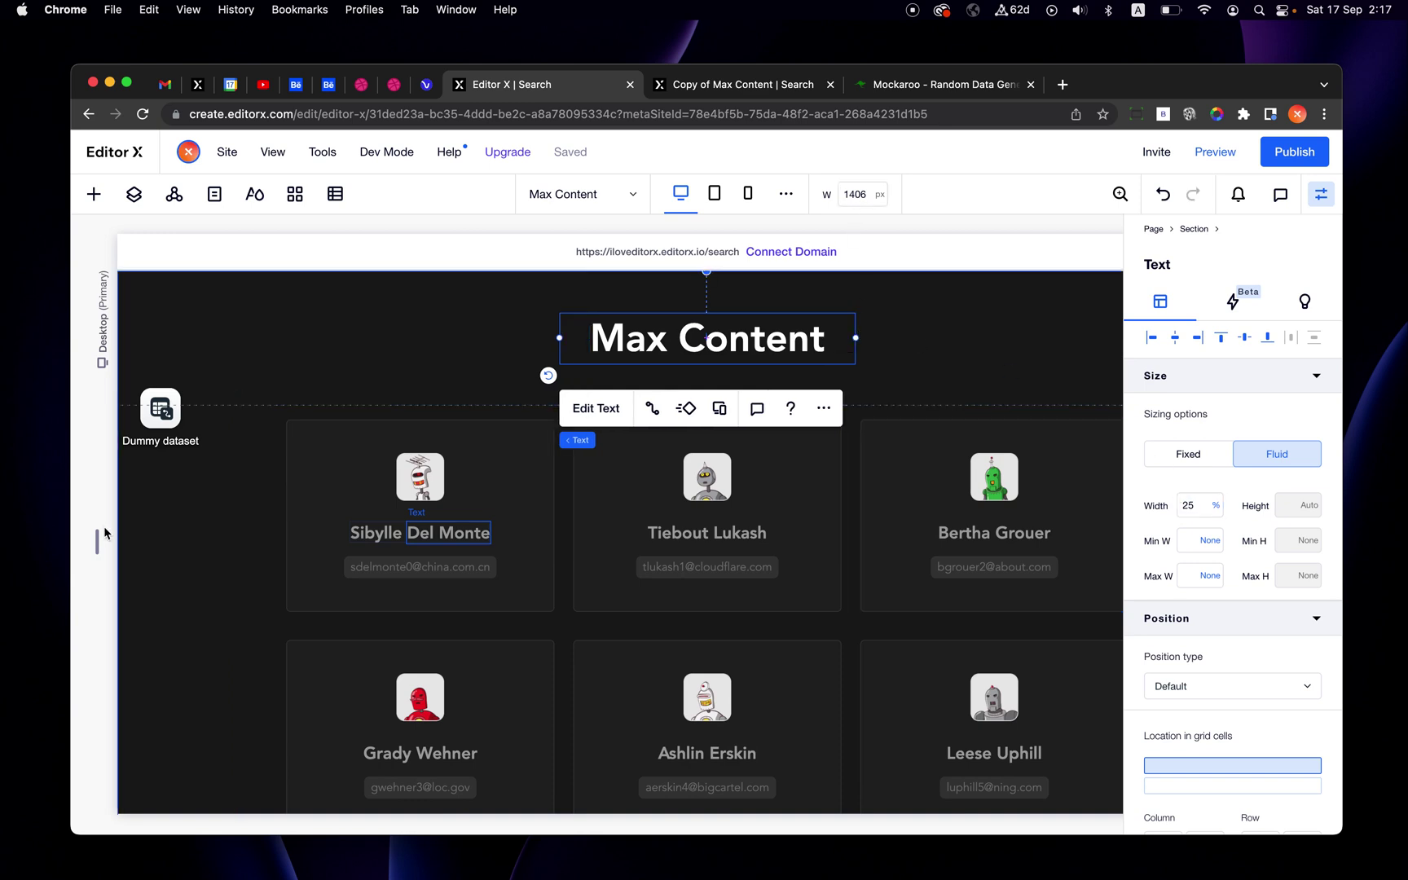
Step: Narrow the canvas to about 1082 px and set the Max Content heading's width to Max content
{"action": "left_click_drag", "start_coordinate": [97, 542], "coordinate": [234, 542]}
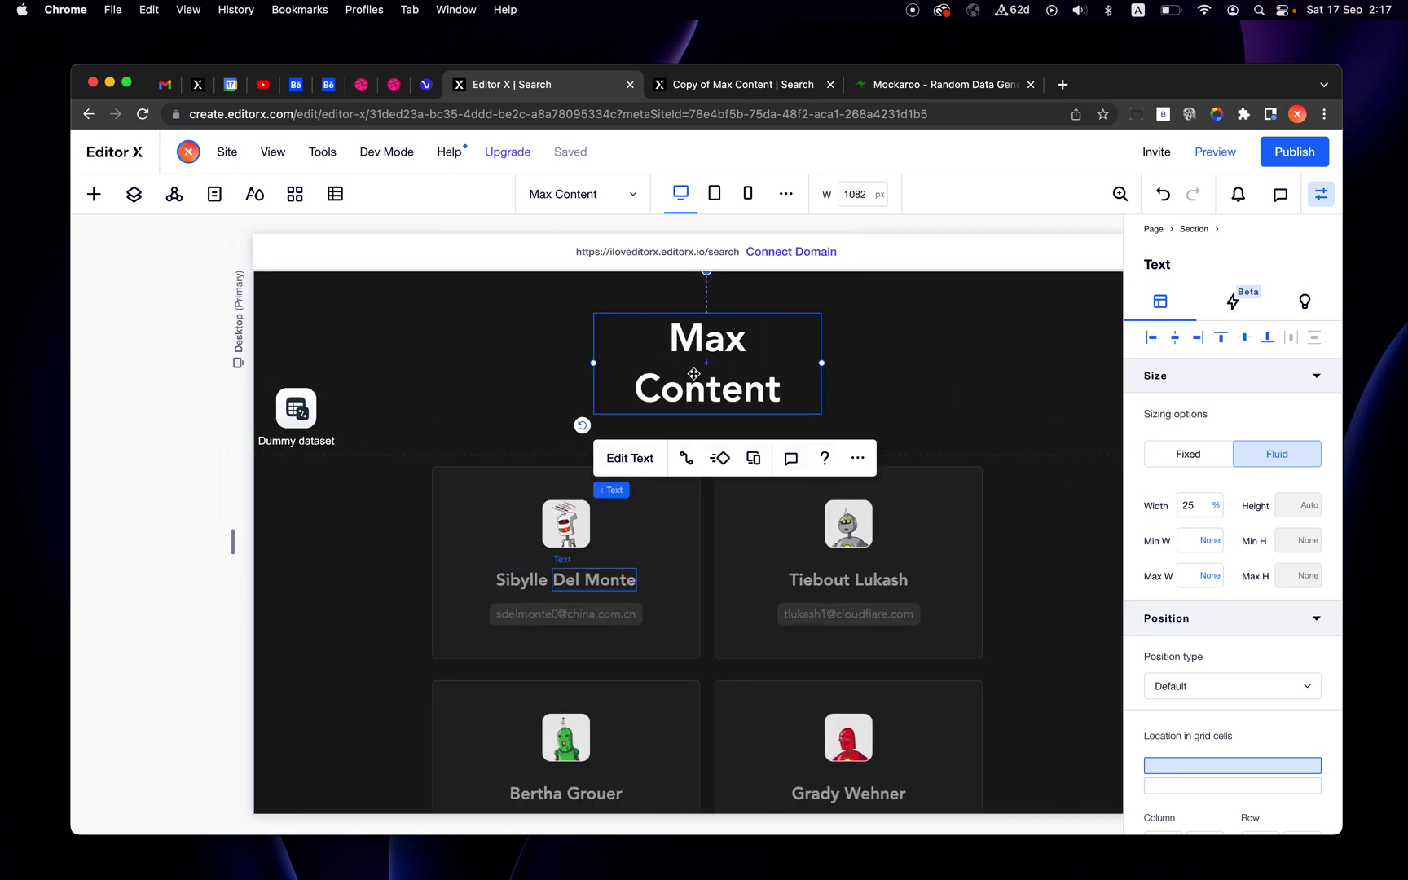
{"action": "left_click", "coordinate": [1214, 508]}
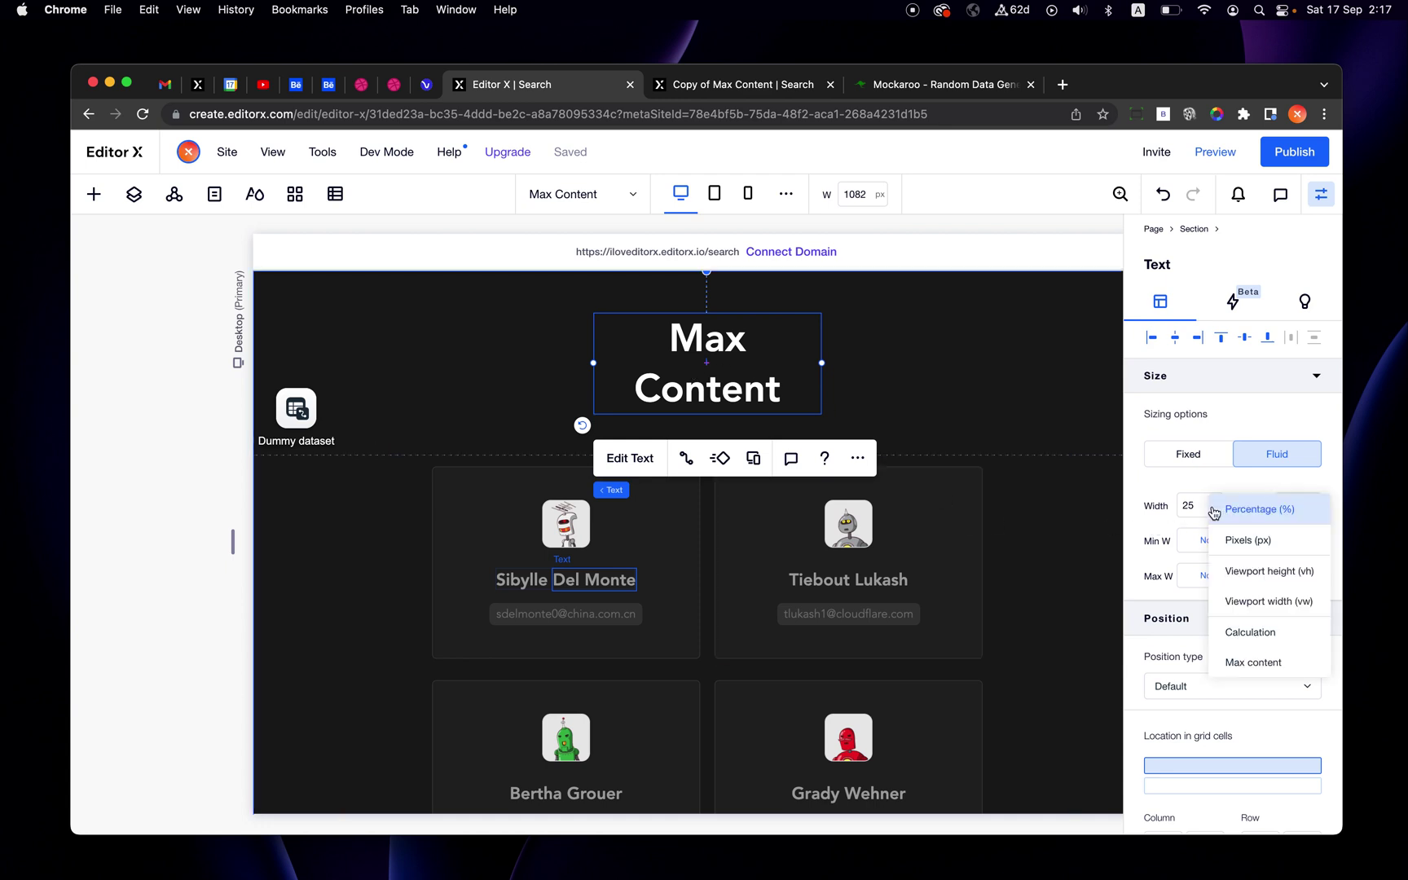
{"action": "left_click", "coordinate": [1243, 663]}
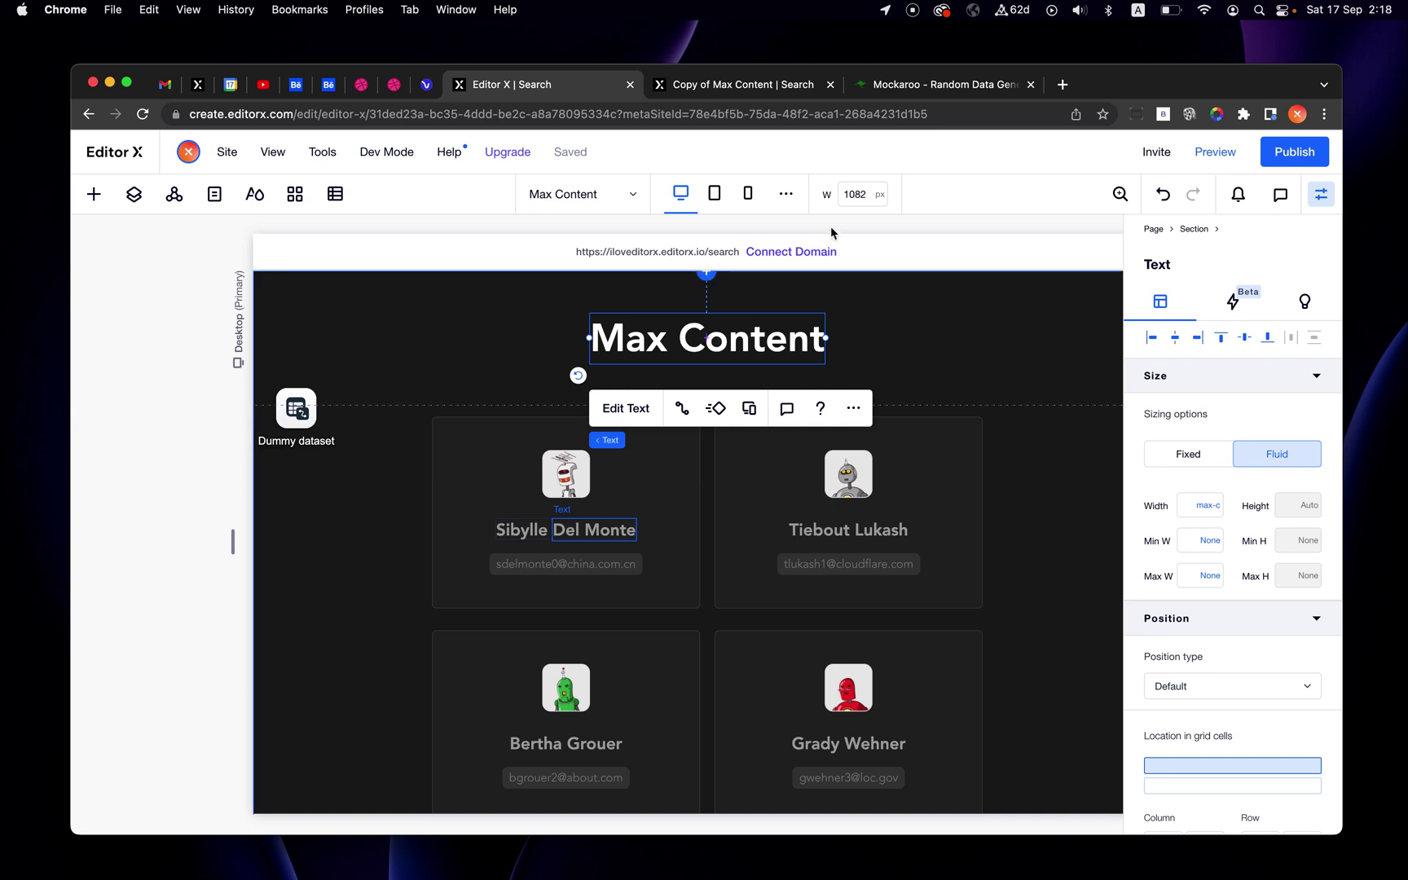
Step: Set the canvas width to 1600 px
{"action": "left_click", "coordinate": [851, 204]}
{"action": "type", "text": "1600"}
{"action": "key", "text": "Return"}
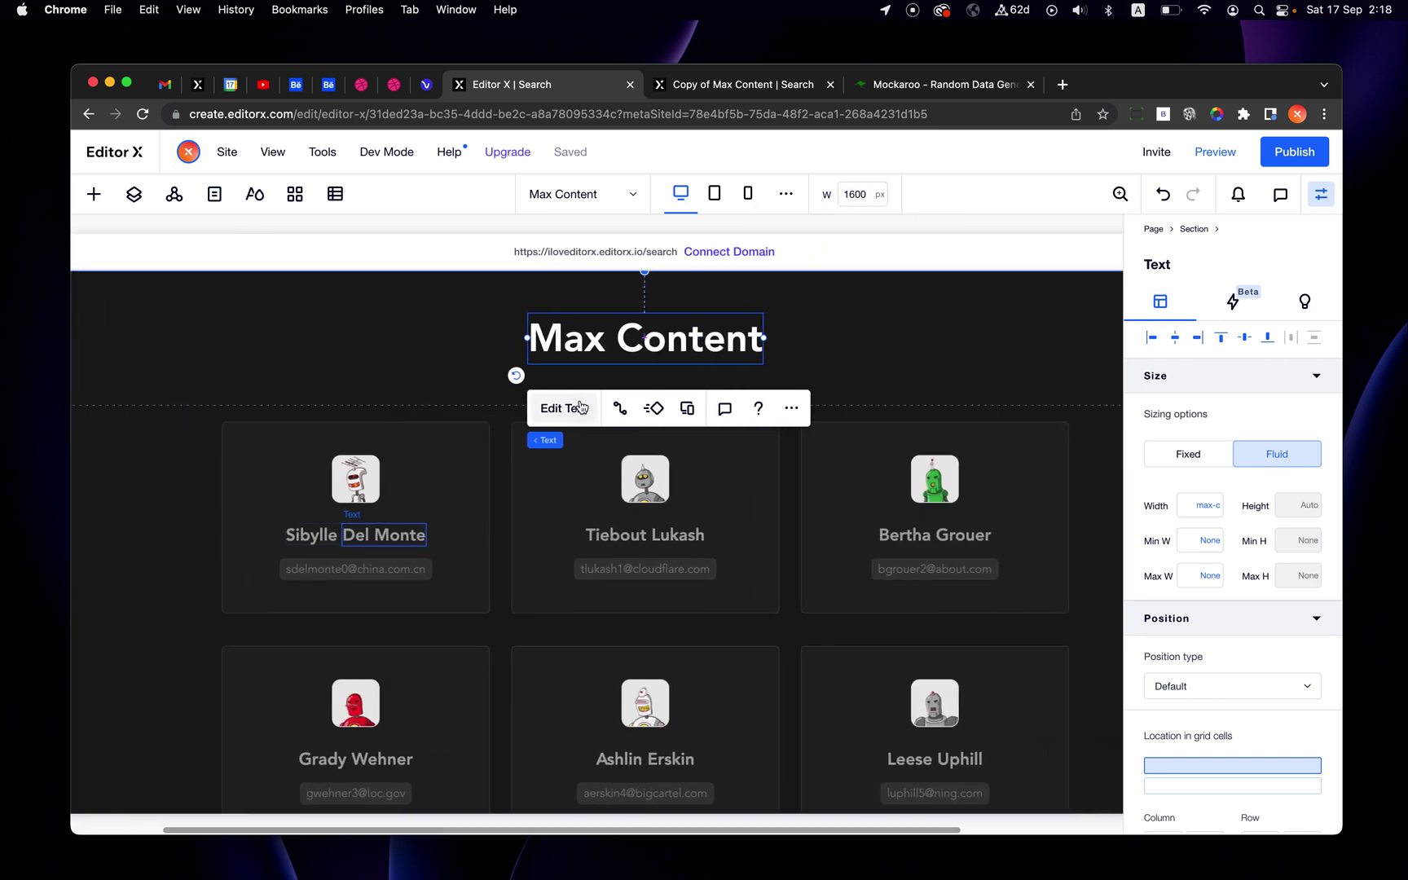
Step: Turn on text scaling for the Max Content heading
{"action": "left_click", "coordinate": [566, 408]}
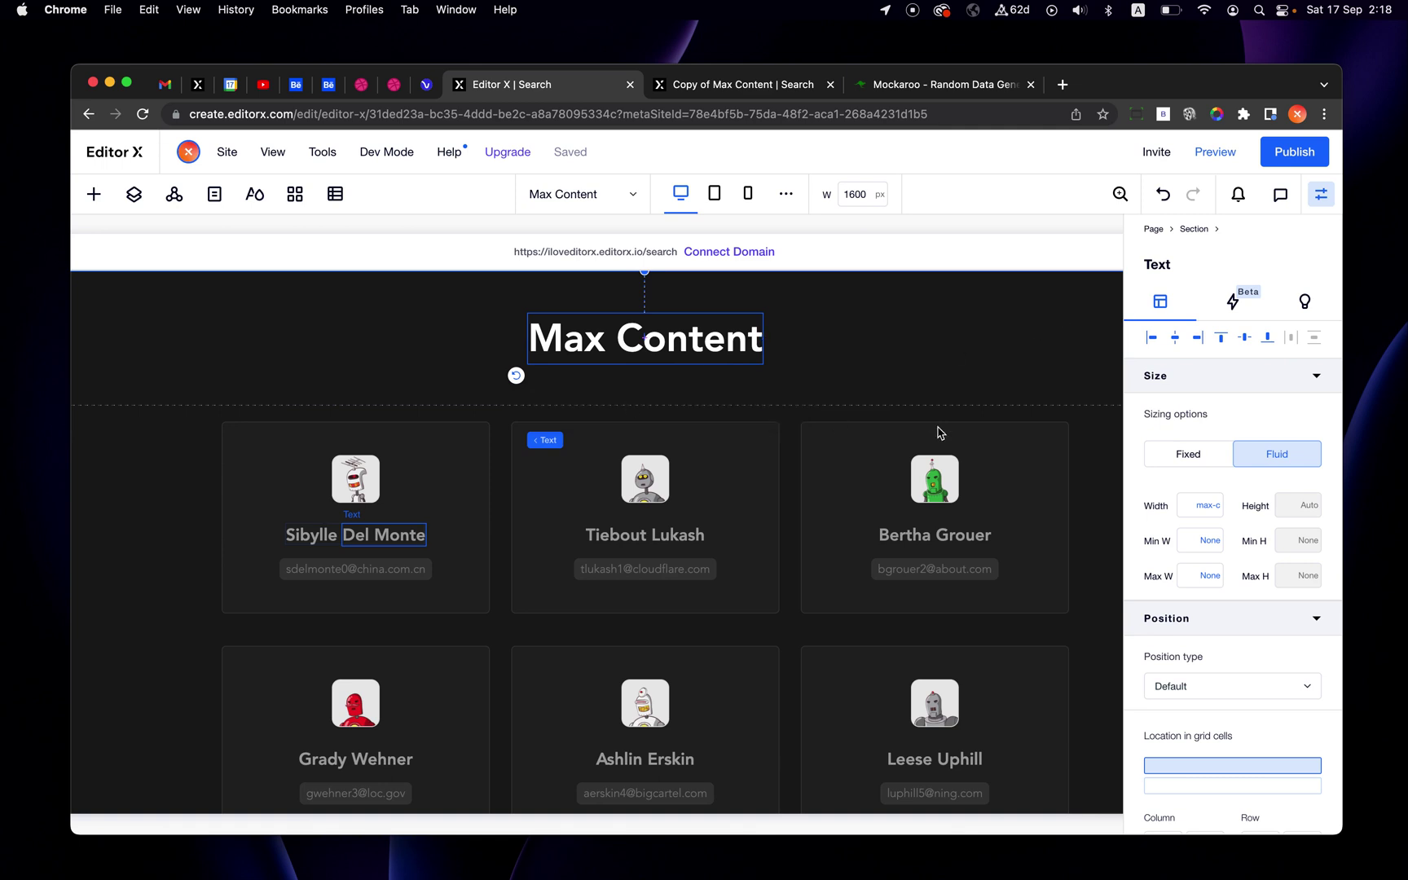
{"action": "left_click", "coordinate": [766, 406]}
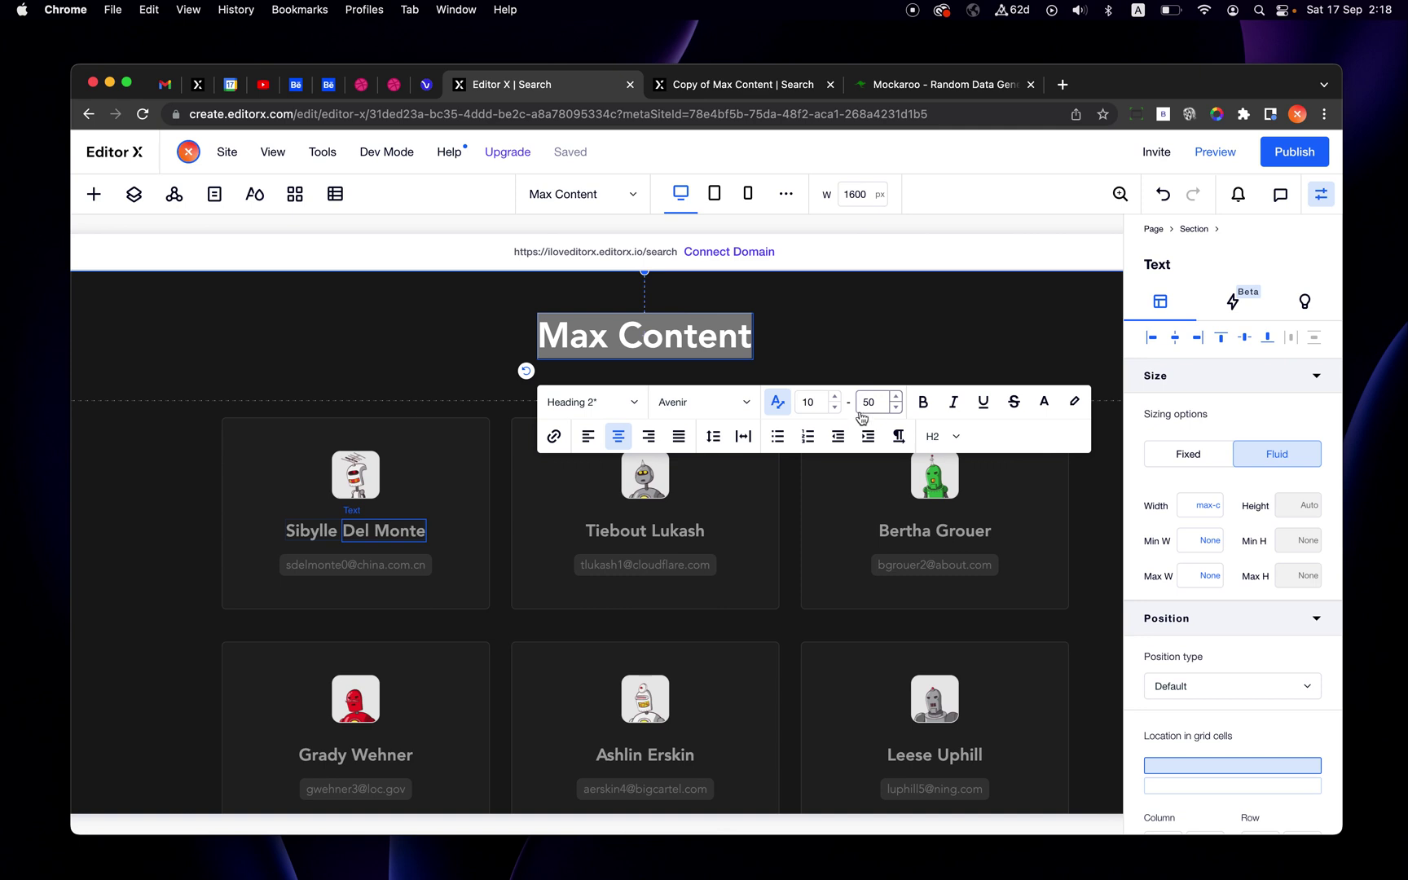
{"action": "left_click", "coordinate": [390, 385]}
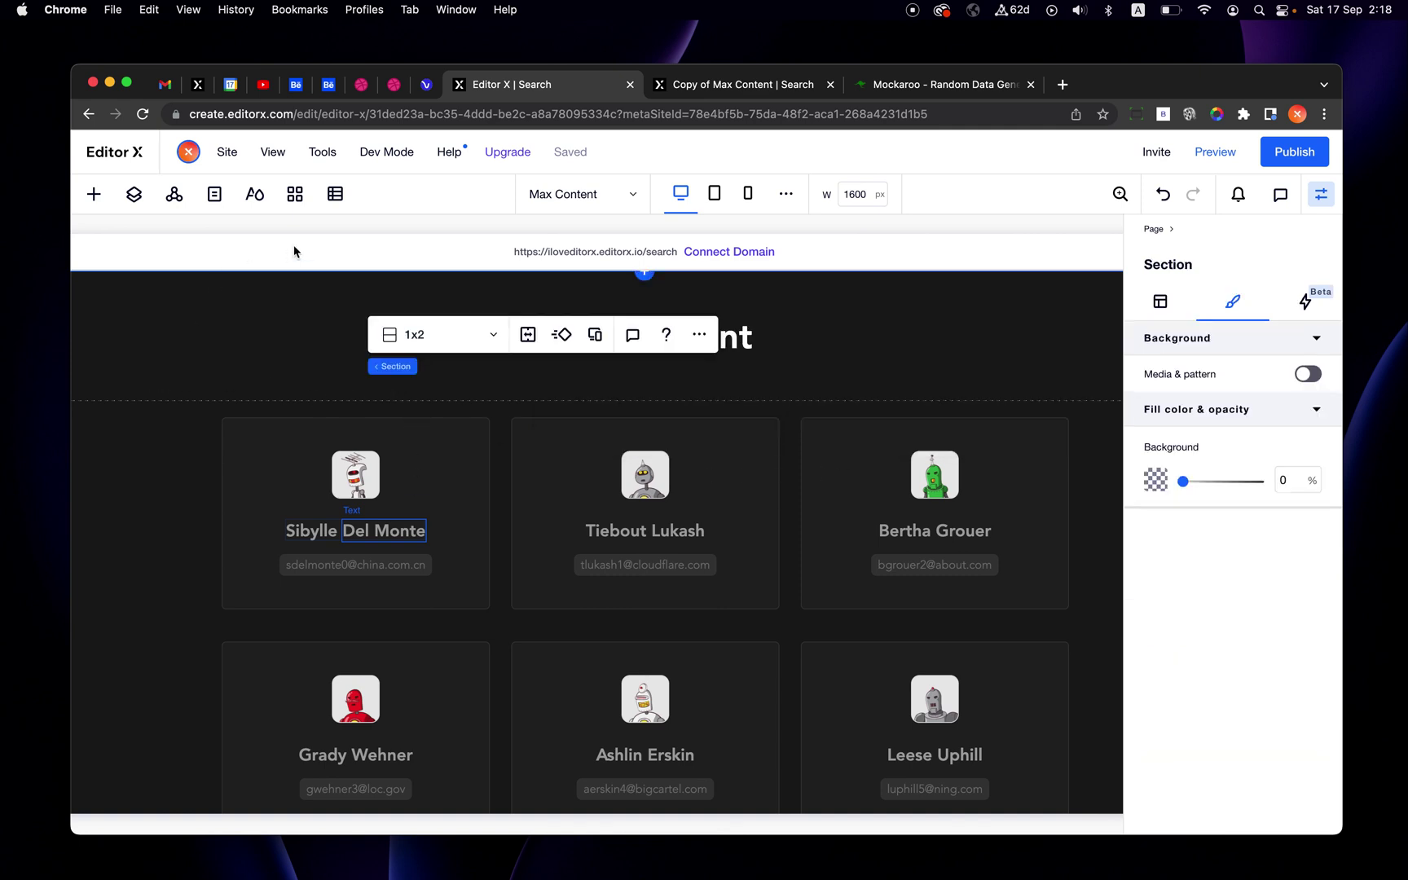
Step: Apply a bright pink highlight colour from My colors to the Max Content heading's text
{"action": "left_click", "coordinate": [733, 340]}
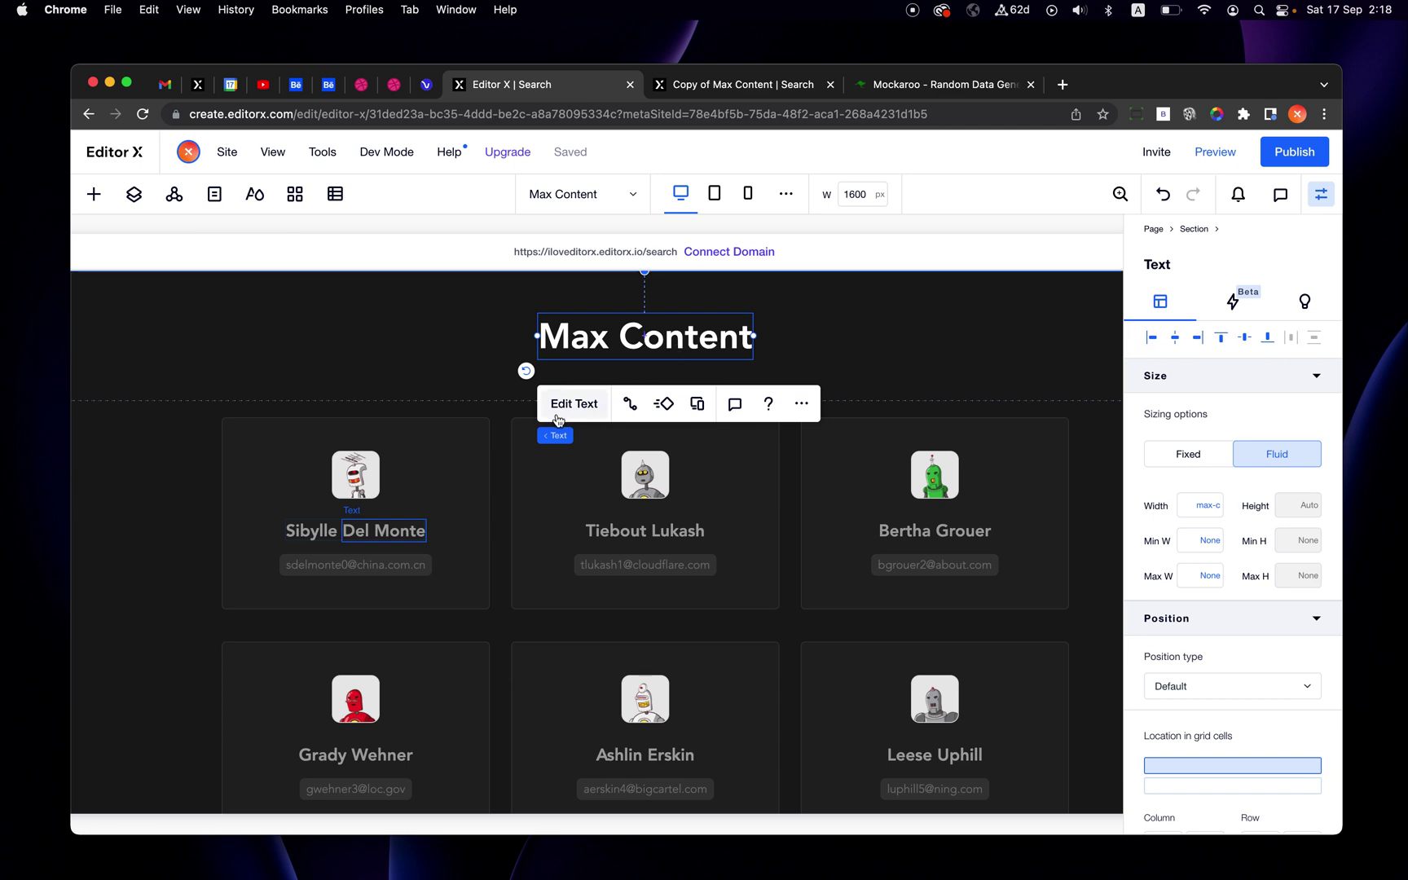
{"action": "left_click", "coordinate": [578, 403]}
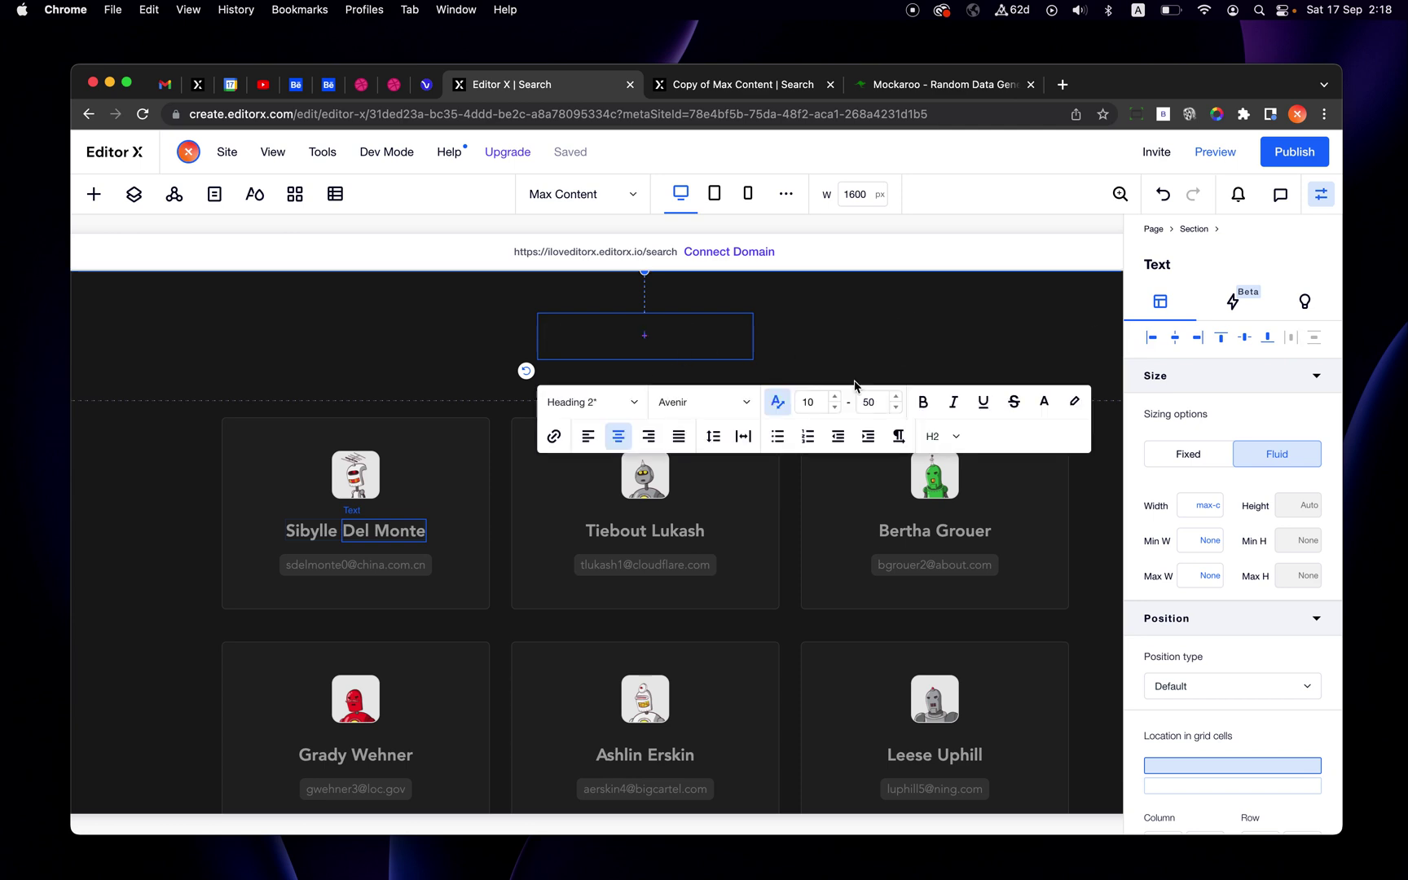
{"action": "left_click", "coordinate": [1075, 402]}
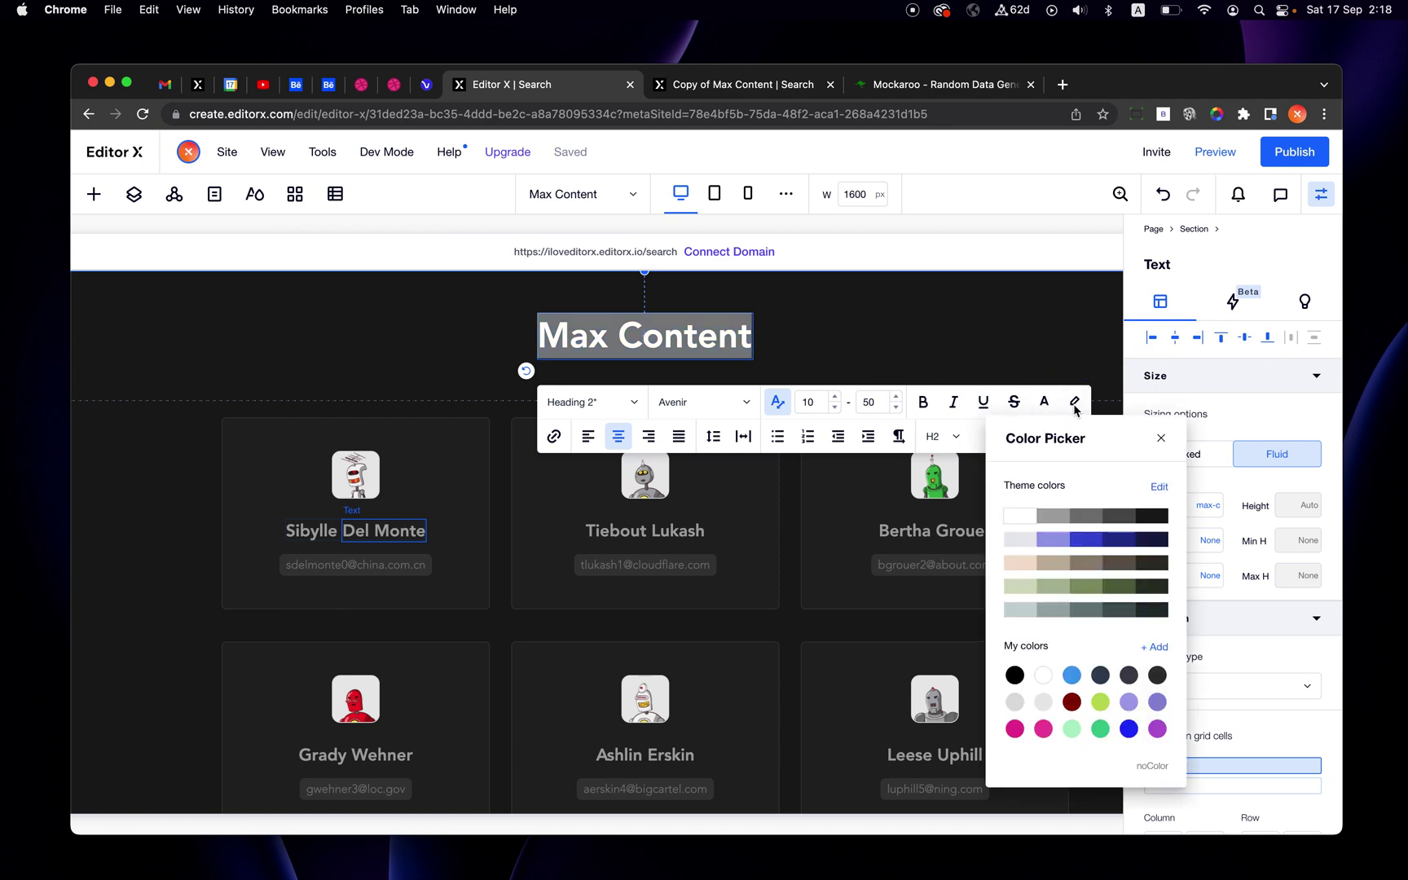
{"action": "left_click", "coordinate": [1043, 728]}
{"action": "left_click", "coordinate": [716, 660]}
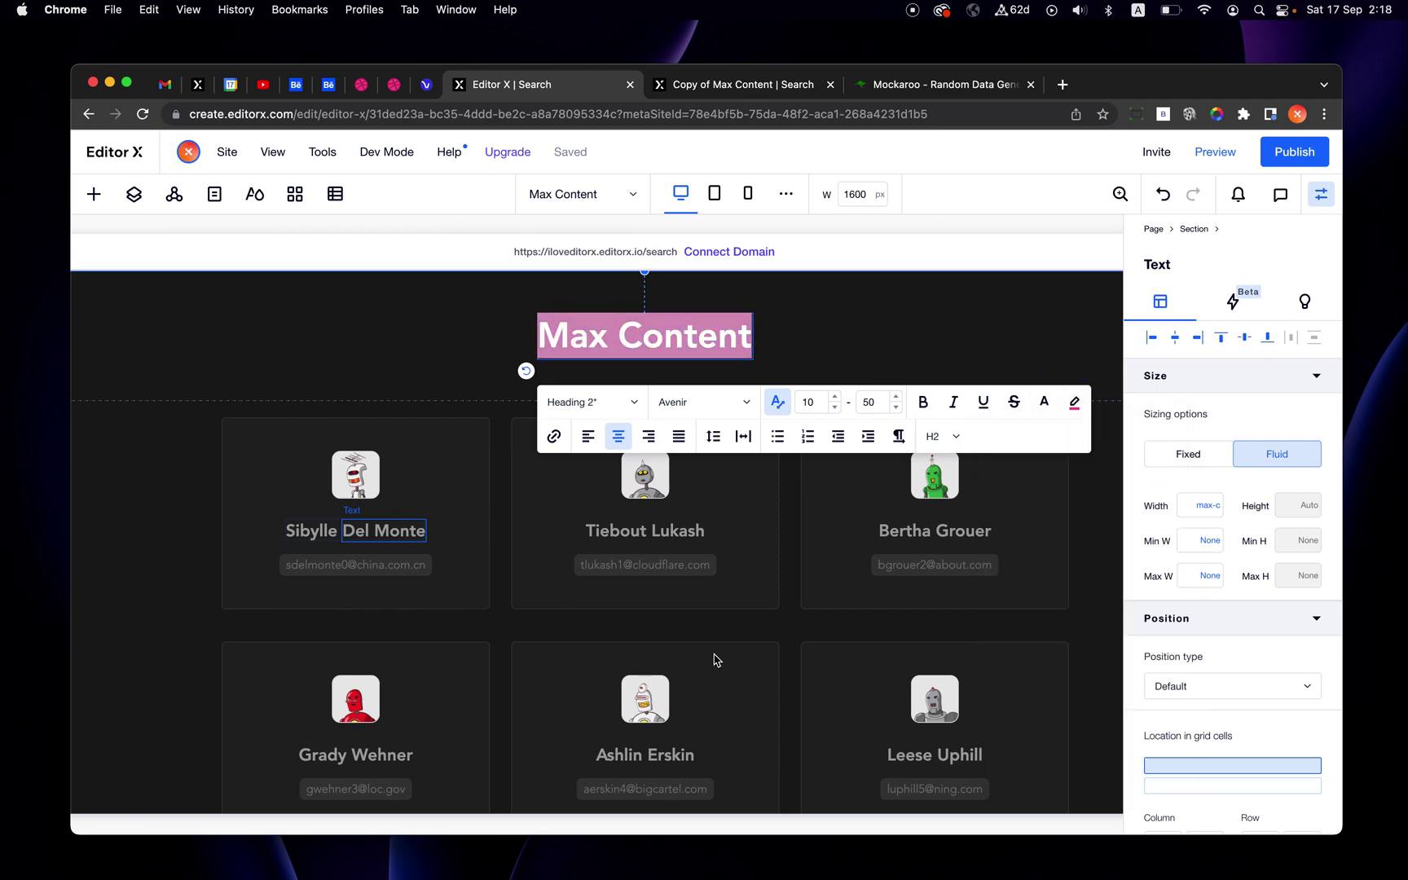
{"action": "left_click", "coordinate": [663, 656]}
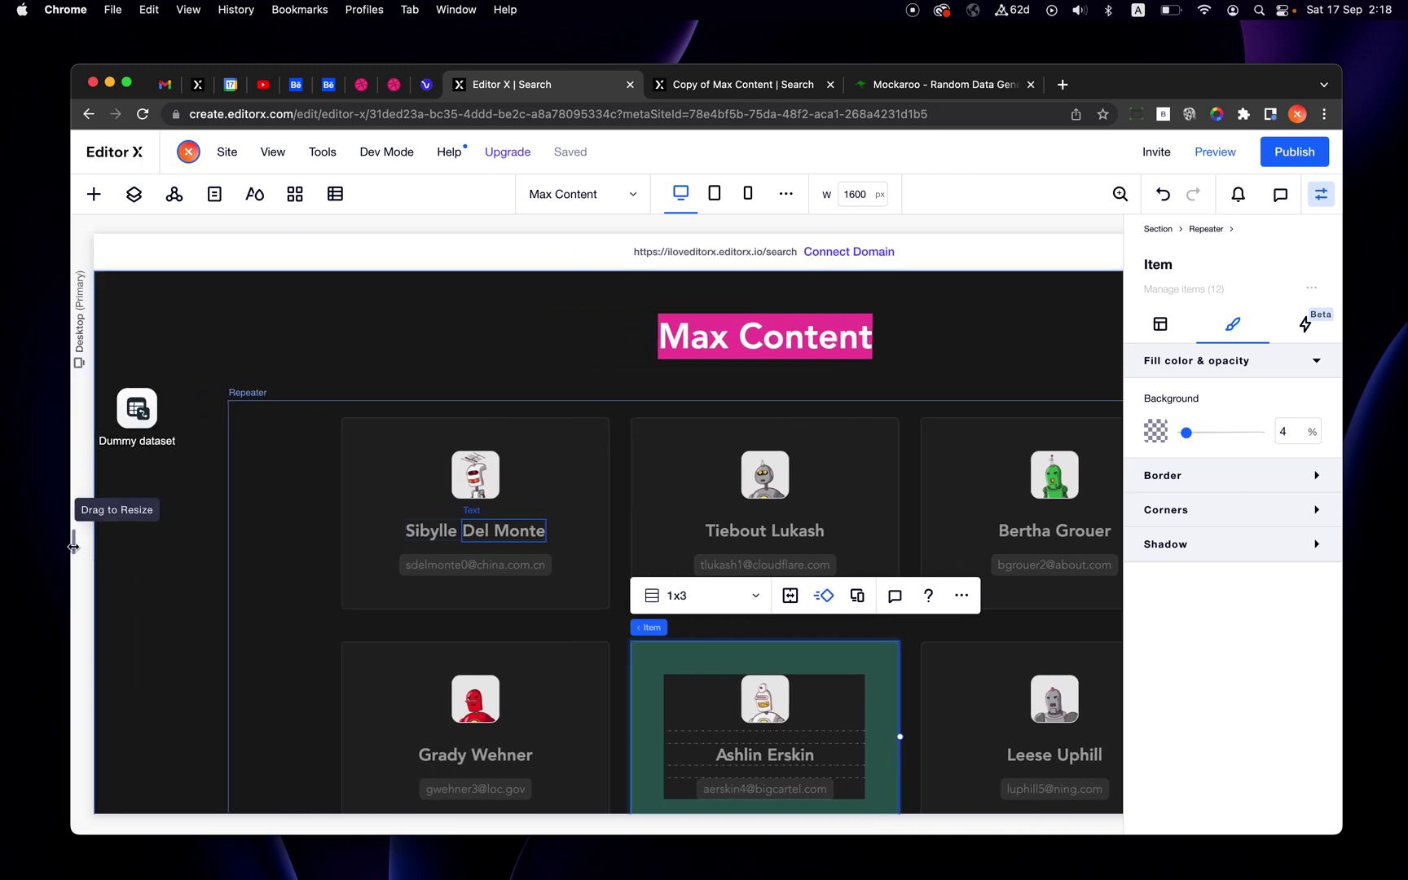
Step: Narrow the canvas to about 1114 px and about 834 px to check how the Max Content heading scales
{"action": "left_click_drag", "start_coordinate": [74, 537], "coordinate": [284, 557]}
{"action": "scroll", "coordinate": [401, 515], "scroll_direction": "up", "scroll_amount": 3}
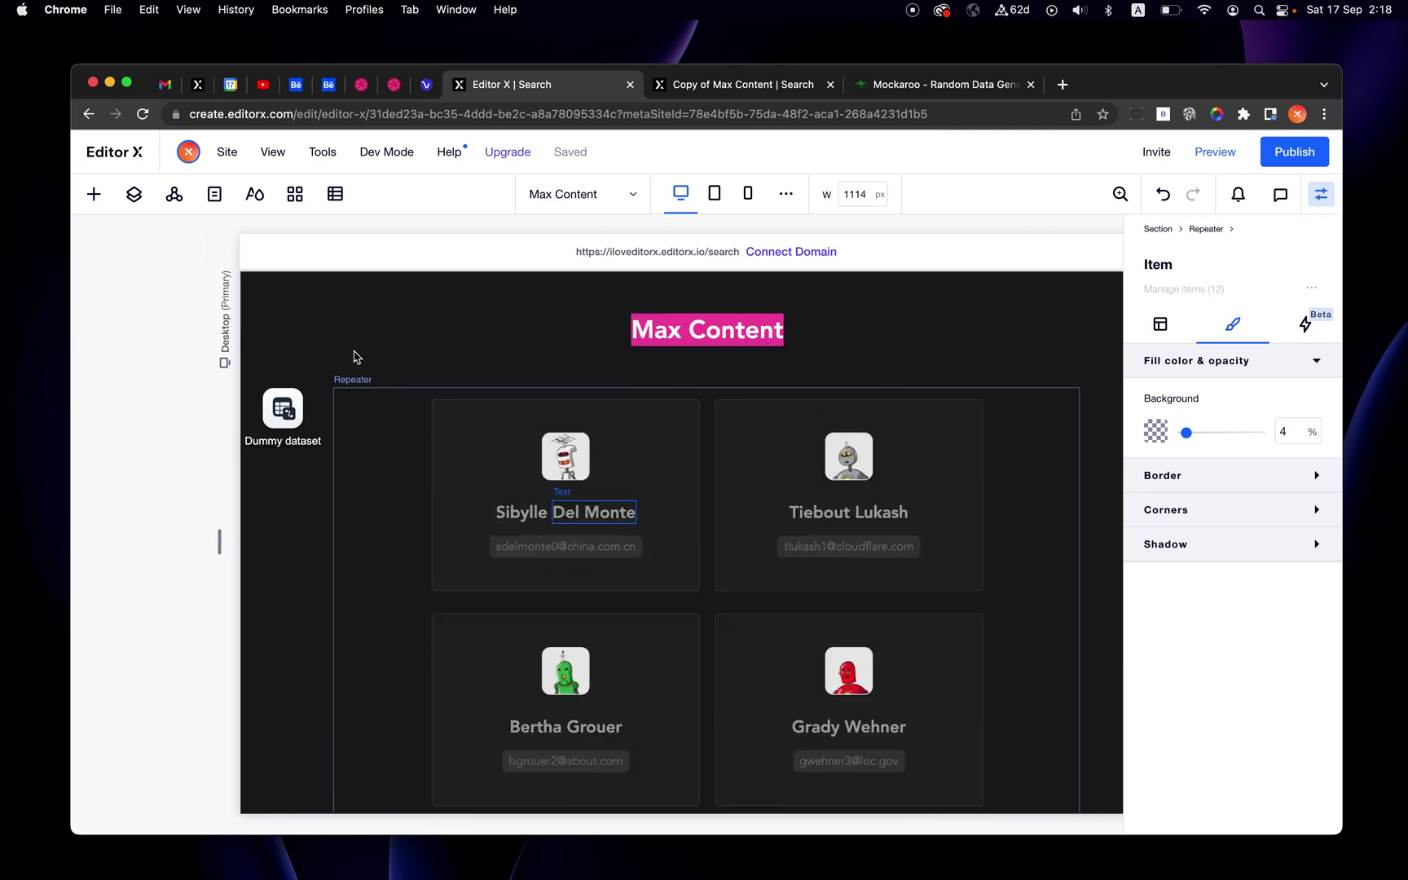
{"action": "left_click", "coordinate": [356, 355]}
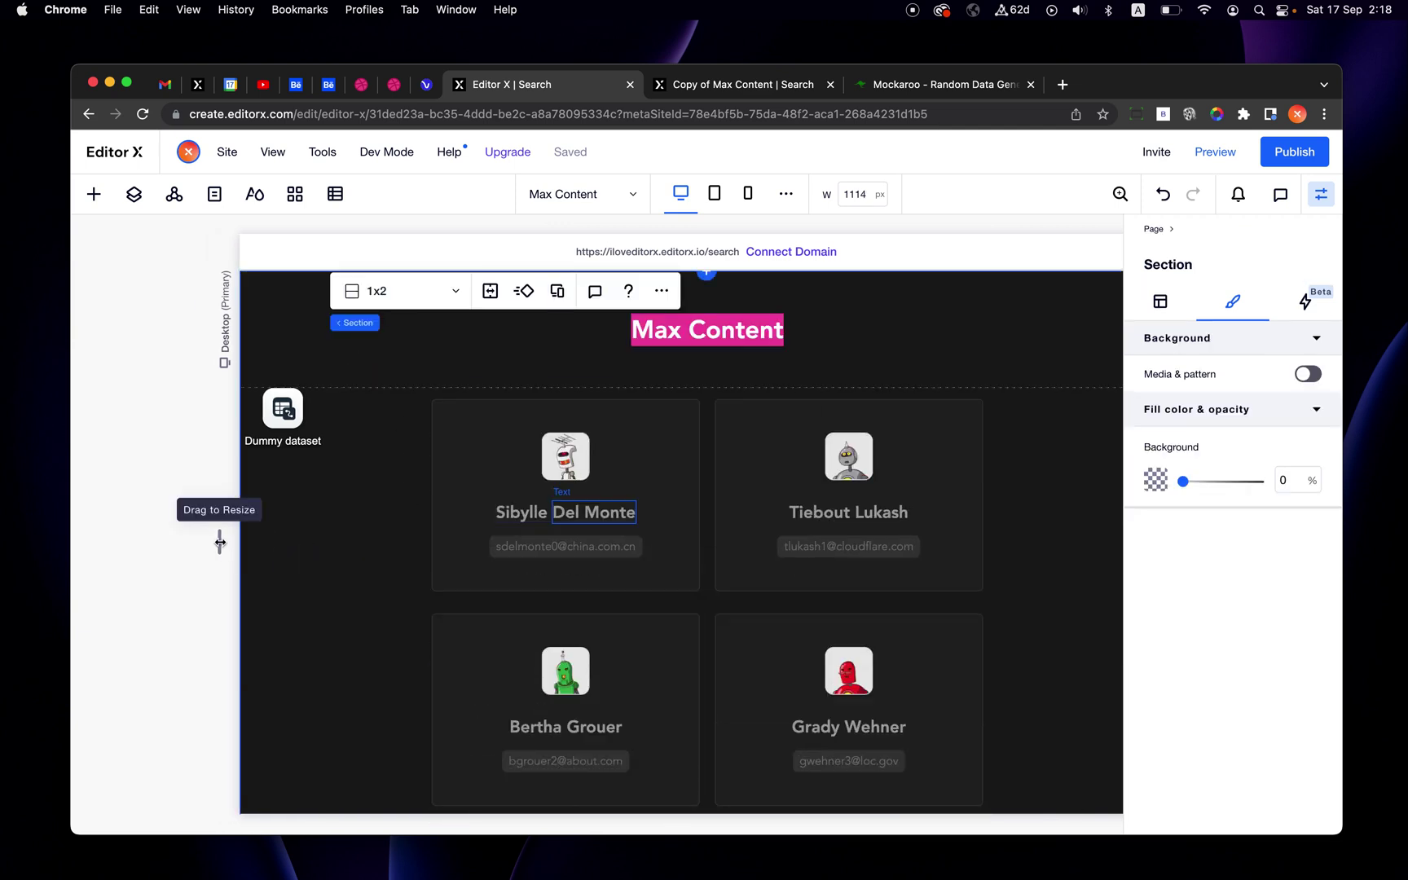
{"action": "left_click_drag", "start_coordinate": [220, 542], "coordinate": [337, 541]}
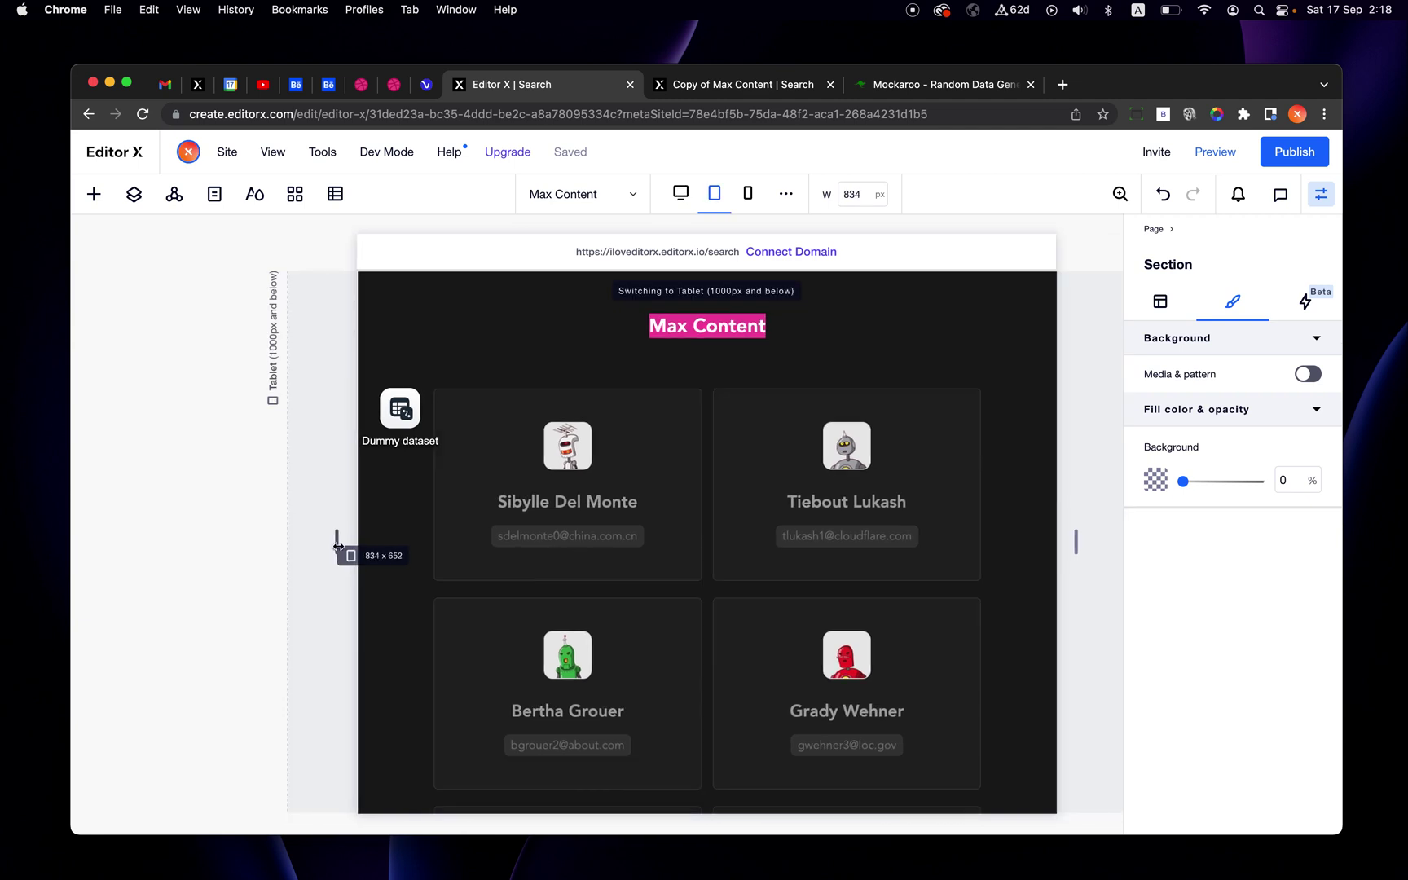
Step: Return to the desktop breakpoint and remove the pink highlight from the Max Content heading's text
{"action": "left_click", "coordinate": [745, 332]}
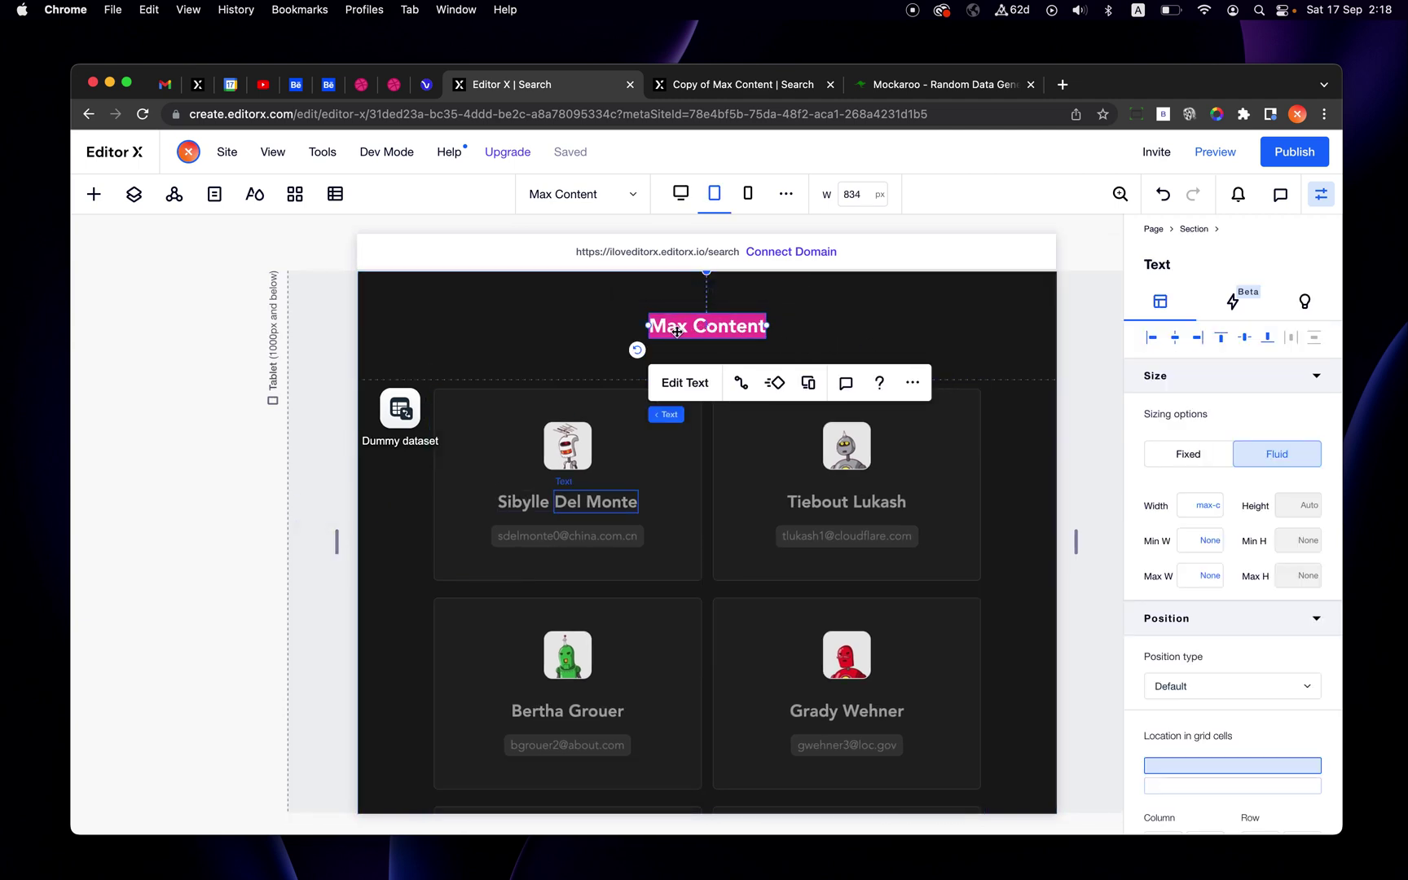
{"action": "left_click", "coordinate": [682, 196]}
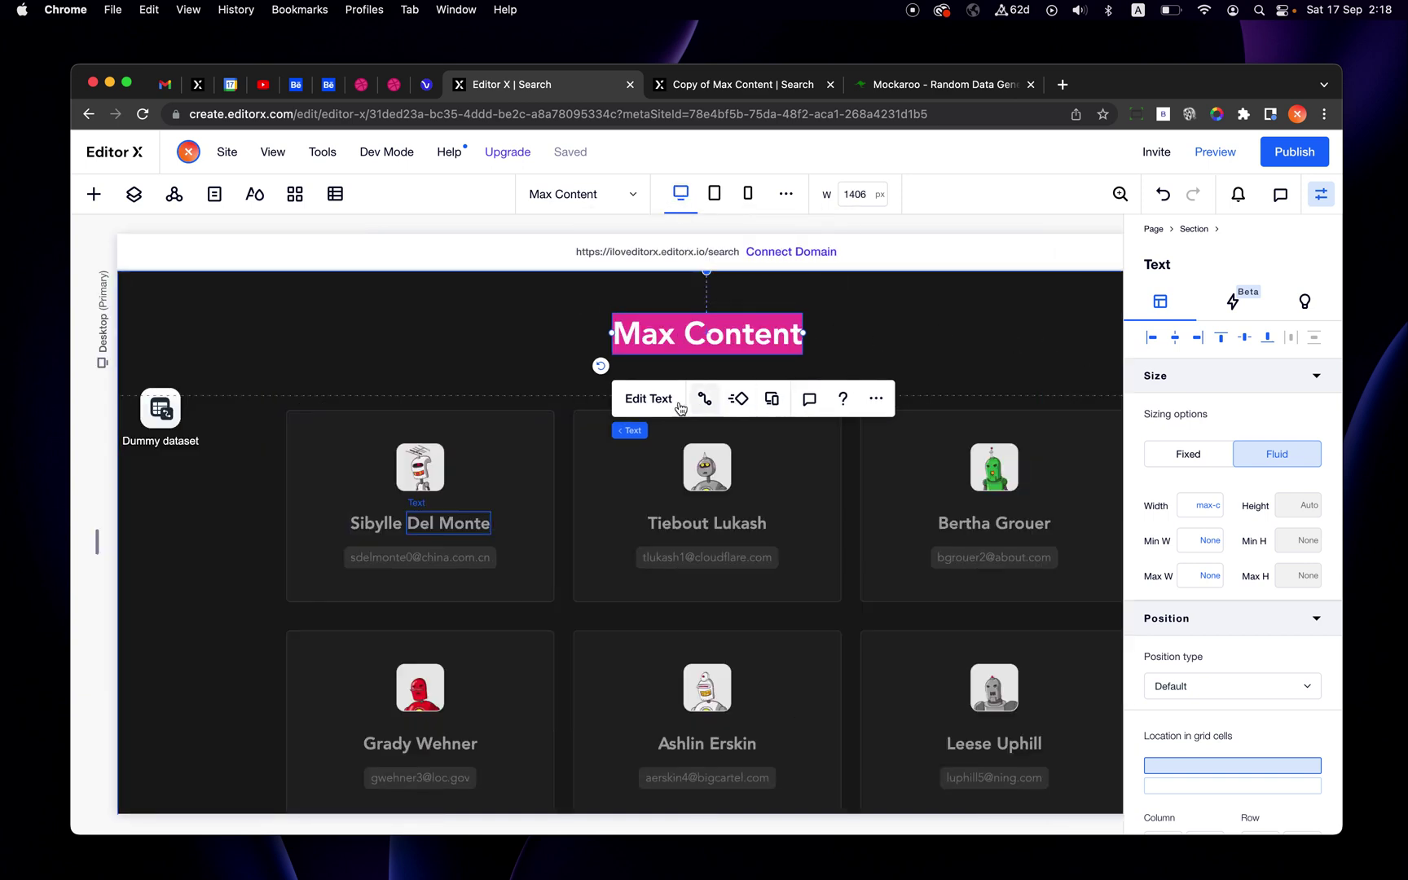
{"action": "left_click", "coordinate": [649, 398]}
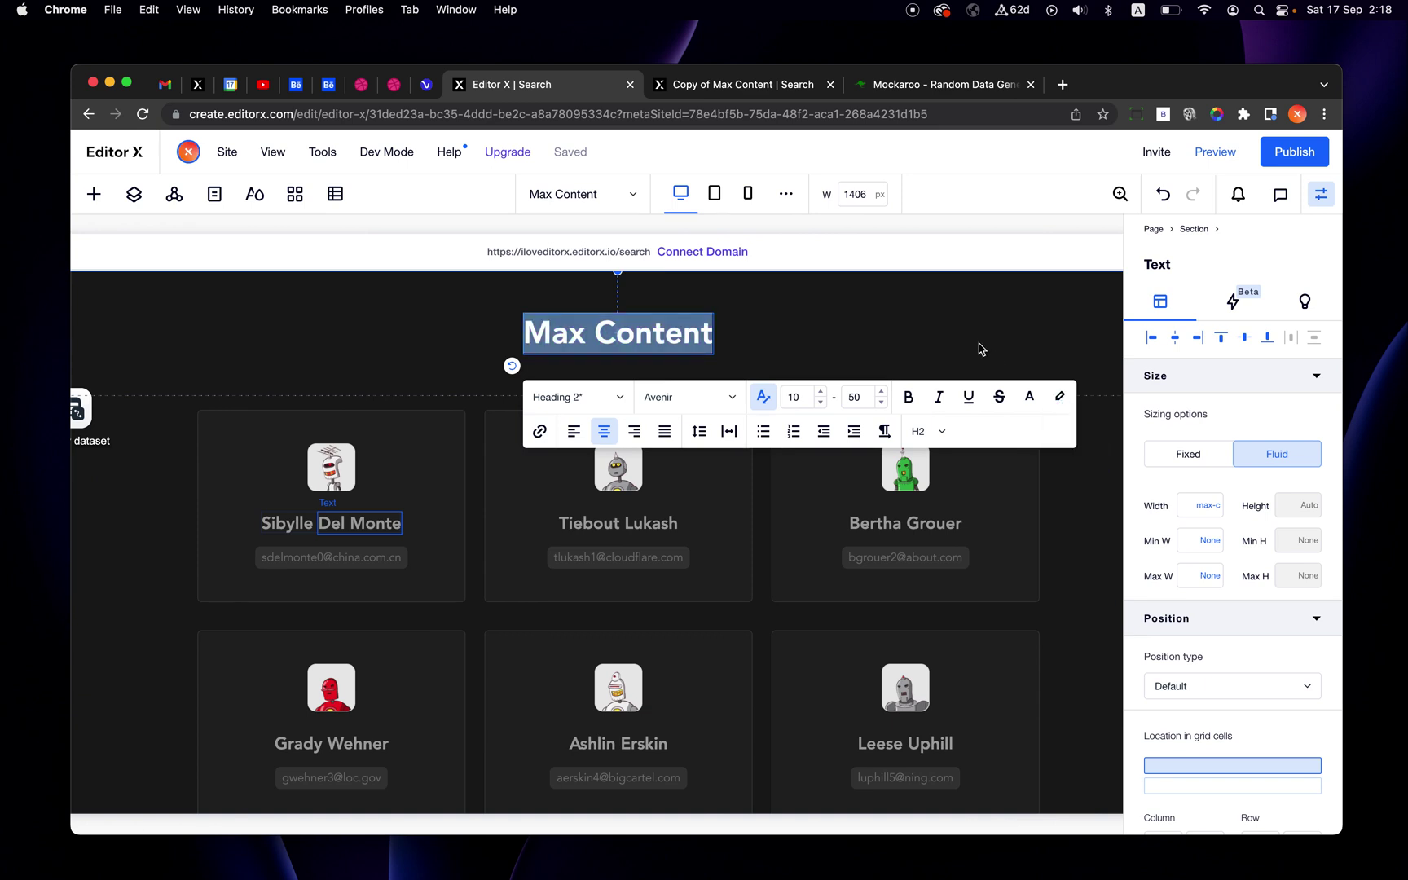
{"action": "left_click", "coordinate": [812, 374]}
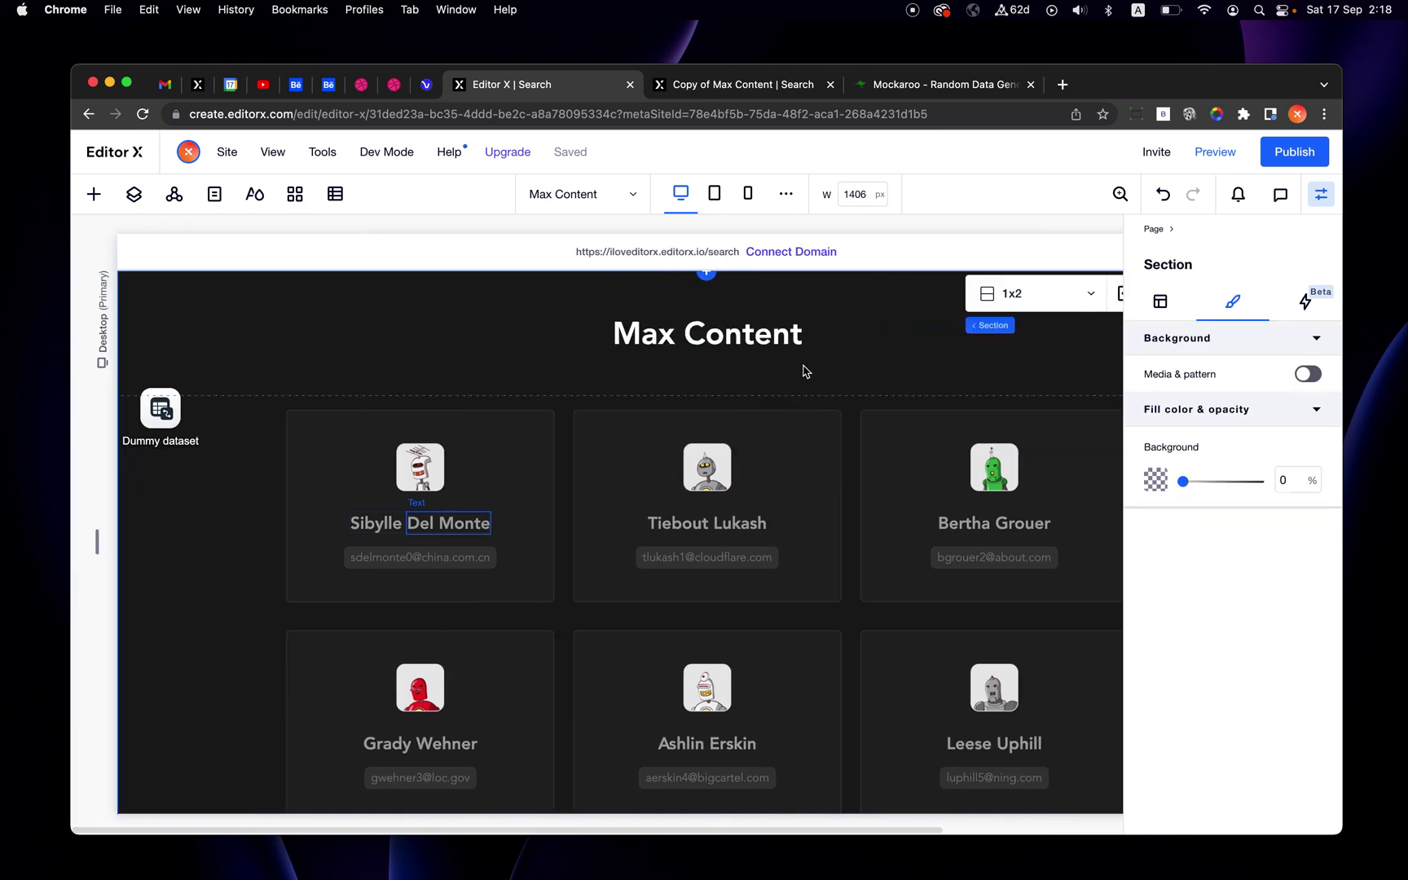
Step: Add a Start Now button beside the Max Content heading and fill it with the light blue from My colors
{"action": "left_click", "coordinate": [94, 198]}
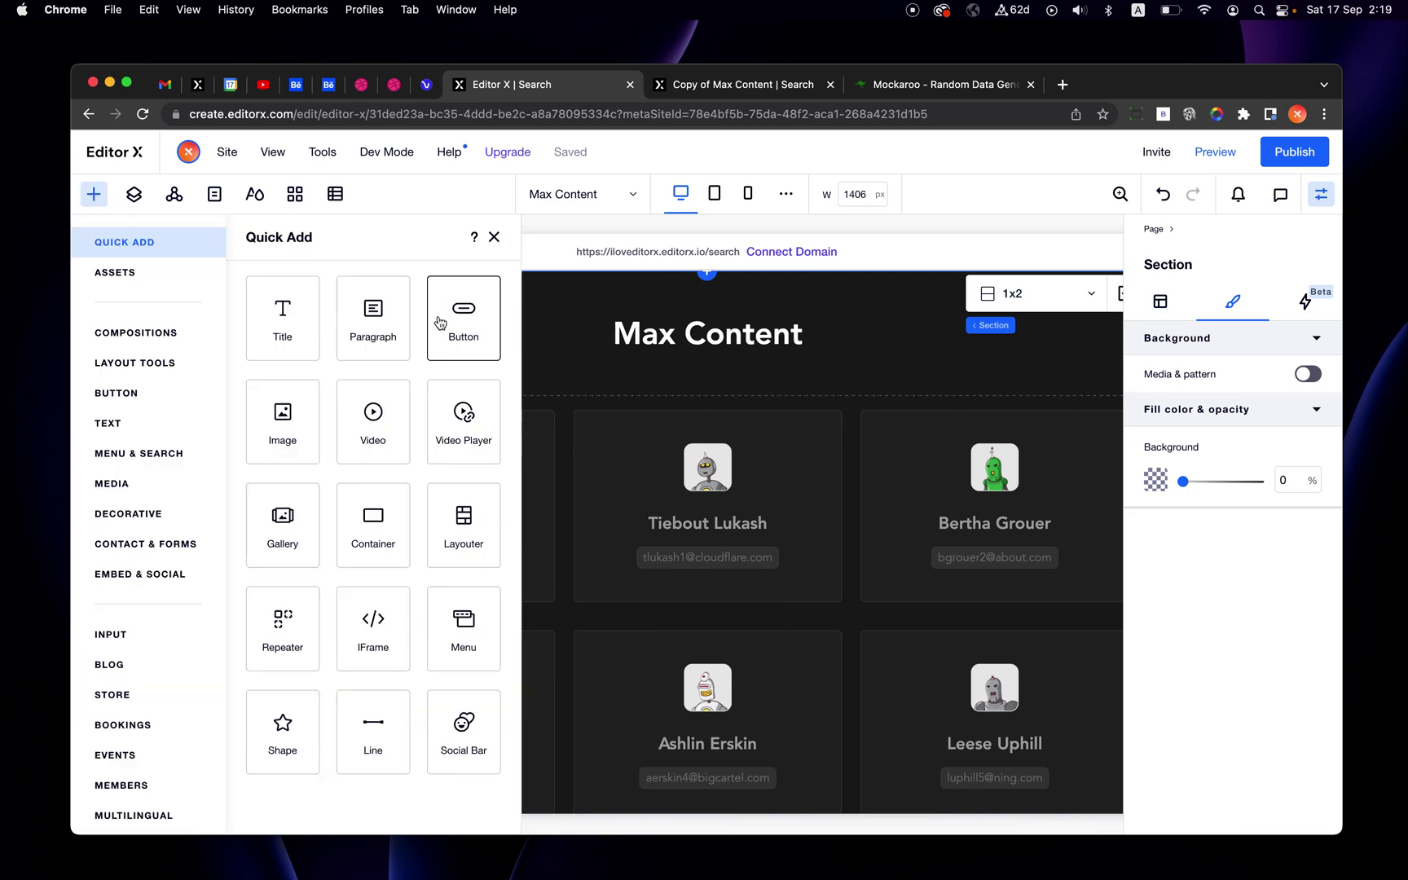
{"action": "left_click_drag", "start_coordinate": [462, 322], "coordinate": [406, 352]}
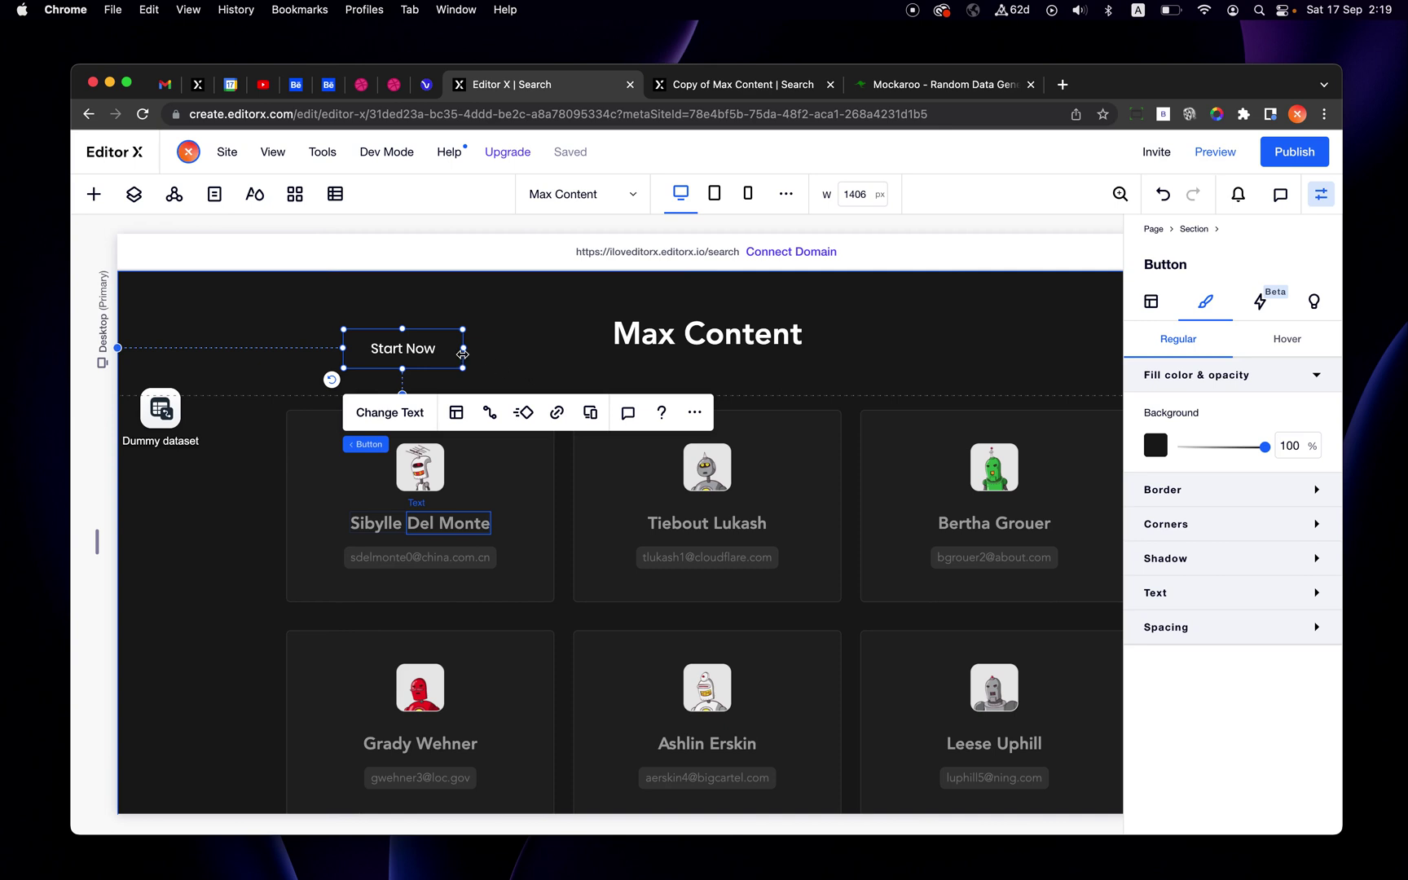
{"action": "left_click", "coordinate": [1163, 442]}
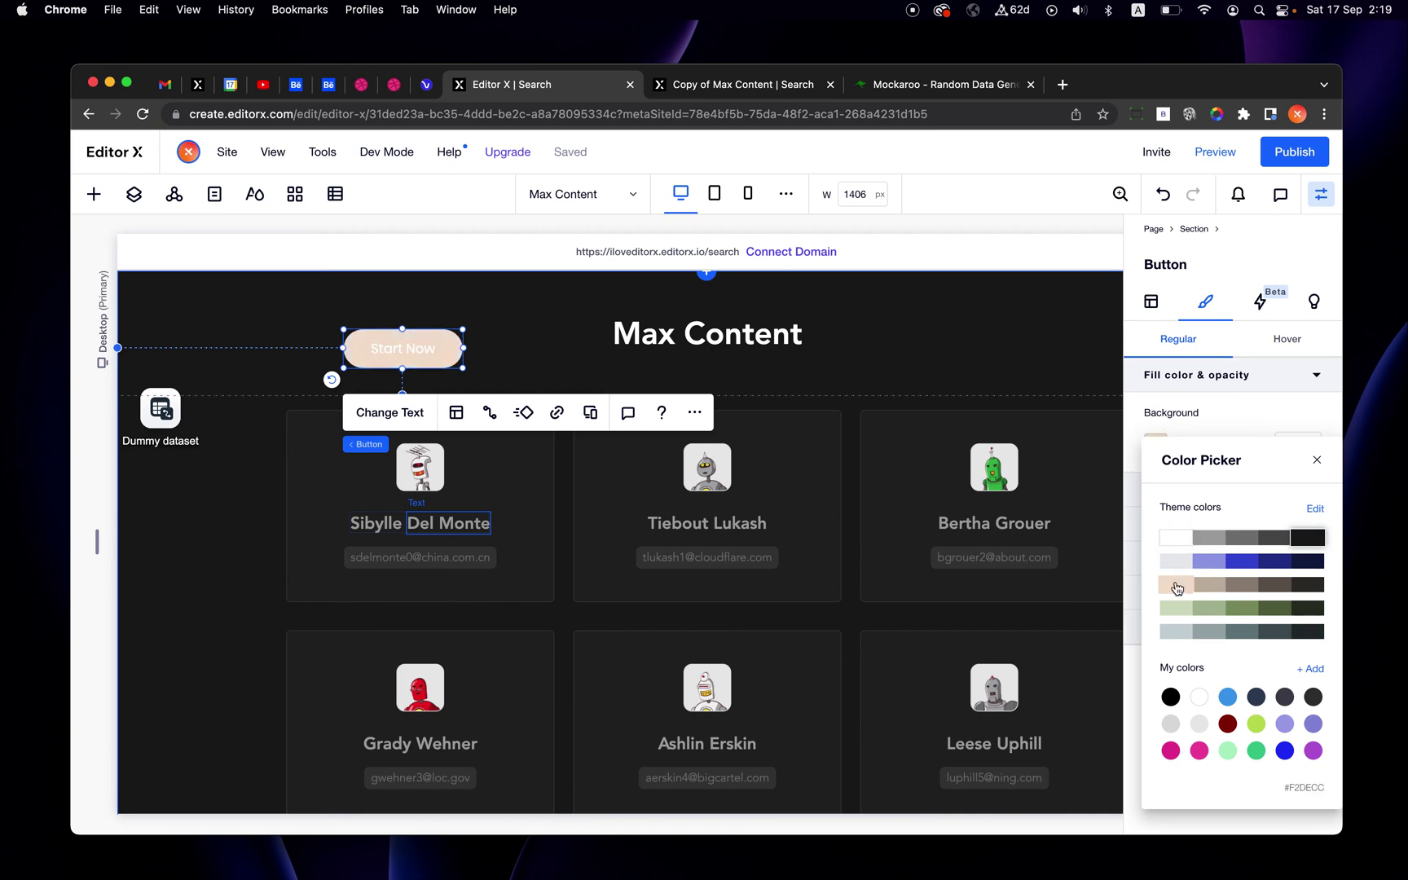
{"action": "left_click", "coordinate": [1228, 699]}
{"action": "left_click", "coordinate": [1239, 414]}
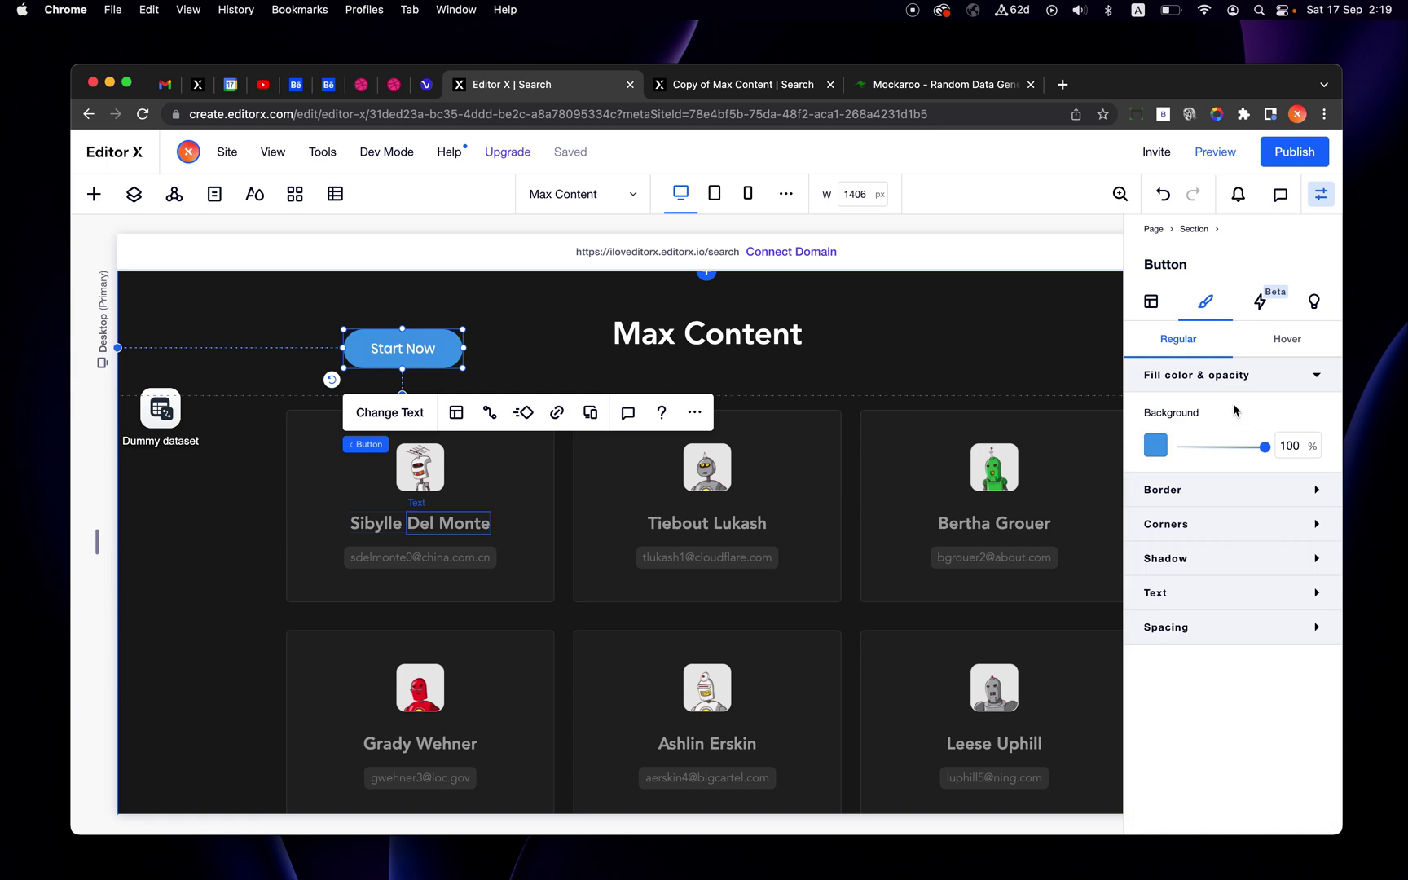
Step: Switch the Start Now button's width from pixels to a percentage
{"action": "left_click", "coordinate": [1160, 305]}
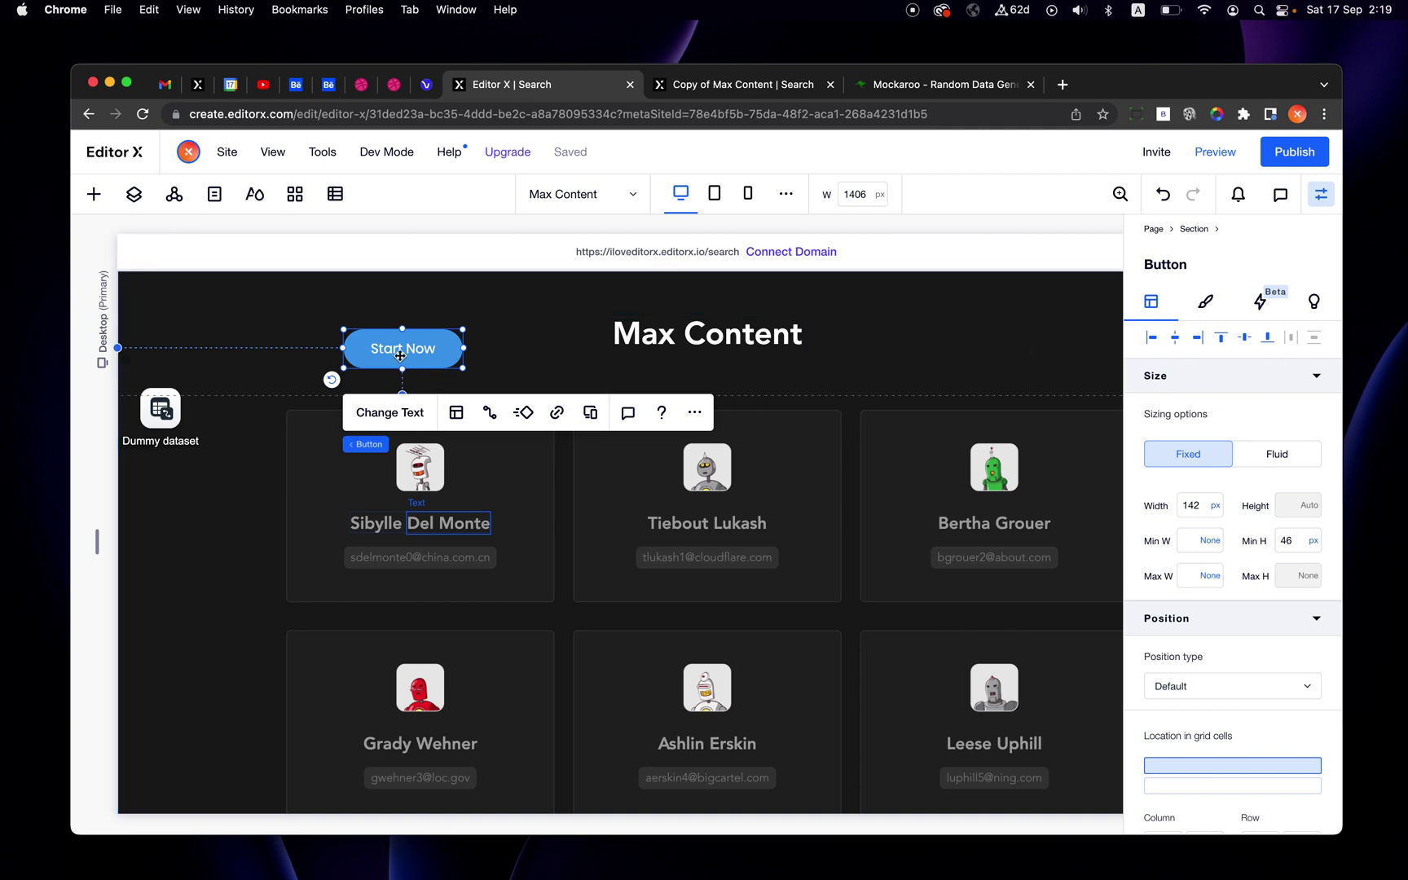
{"action": "left_click", "coordinate": [1214, 506]}
{"action": "key", "text": "Up"}
{"action": "key", "text": "Return"}
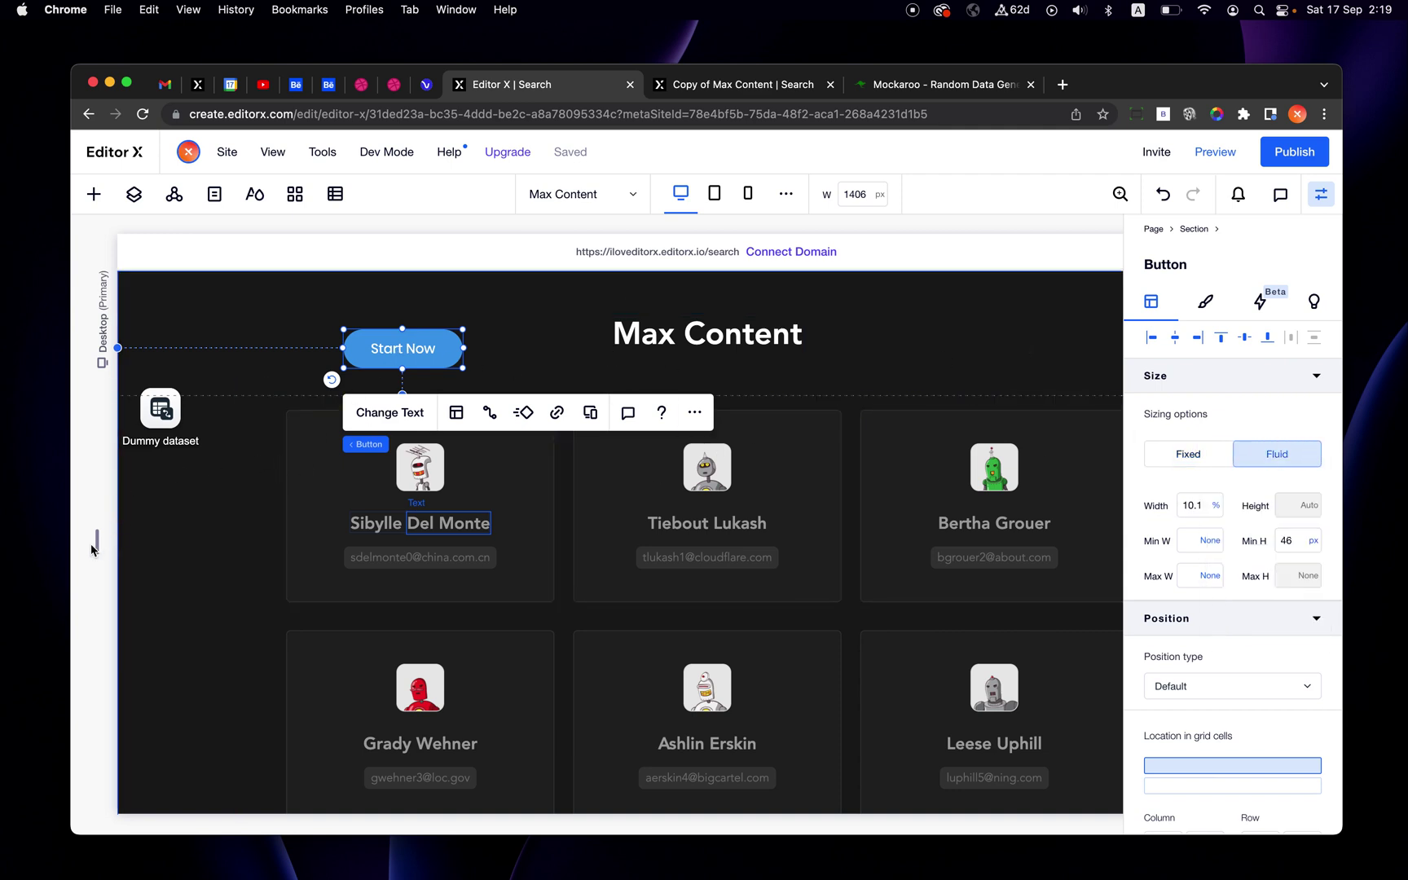
Step: Narrow the canvas to about 646 px to check the button's wrapping, and set the canvas width to 1500 px
{"action": "left_click_drag", "start_coordinate": [96, 544], "coordinate": [412, 534]}
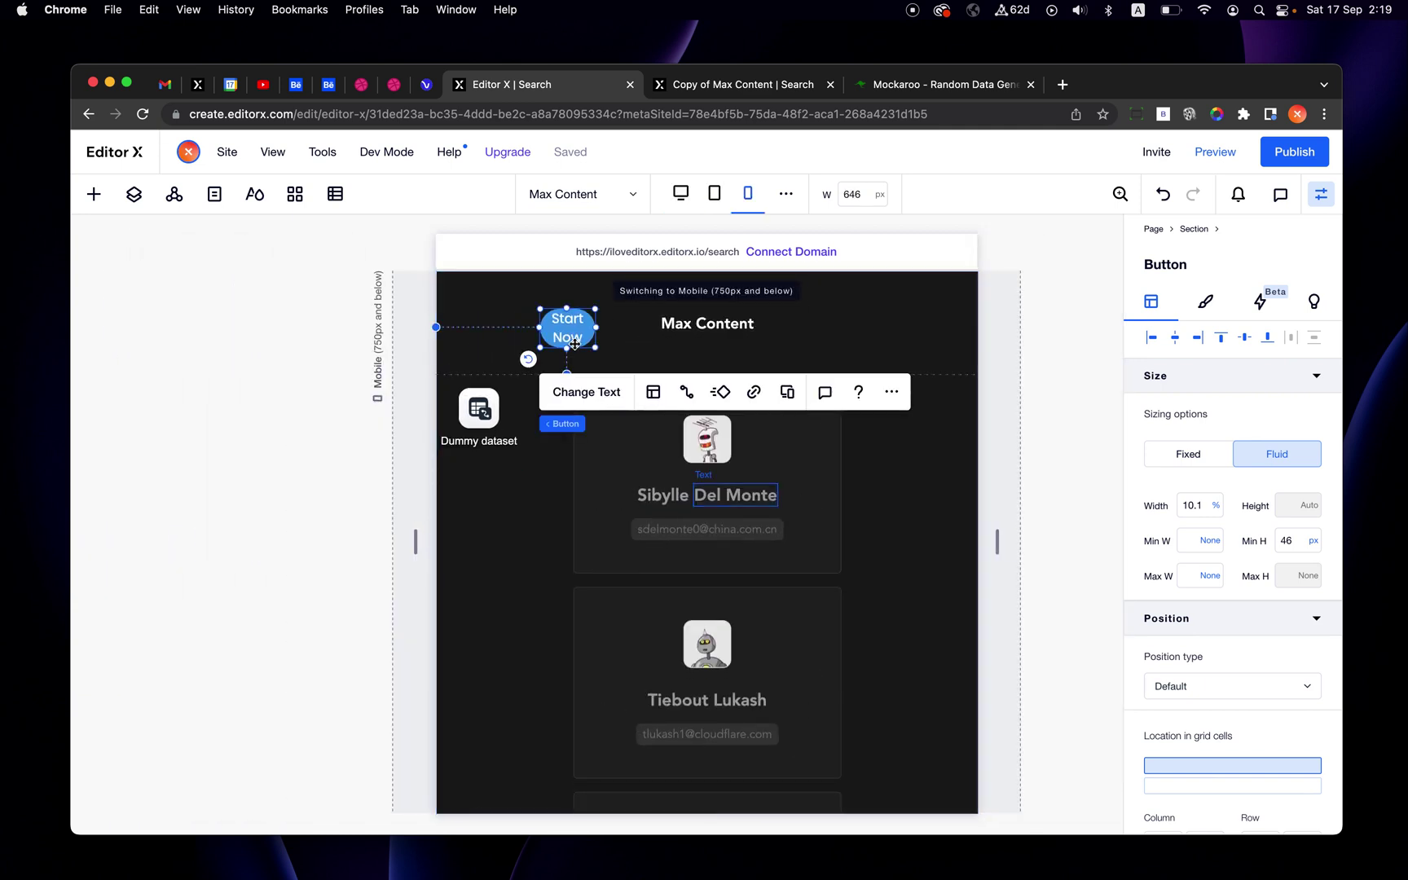
{"action": "left_click", "coordinate": [845, 201]}
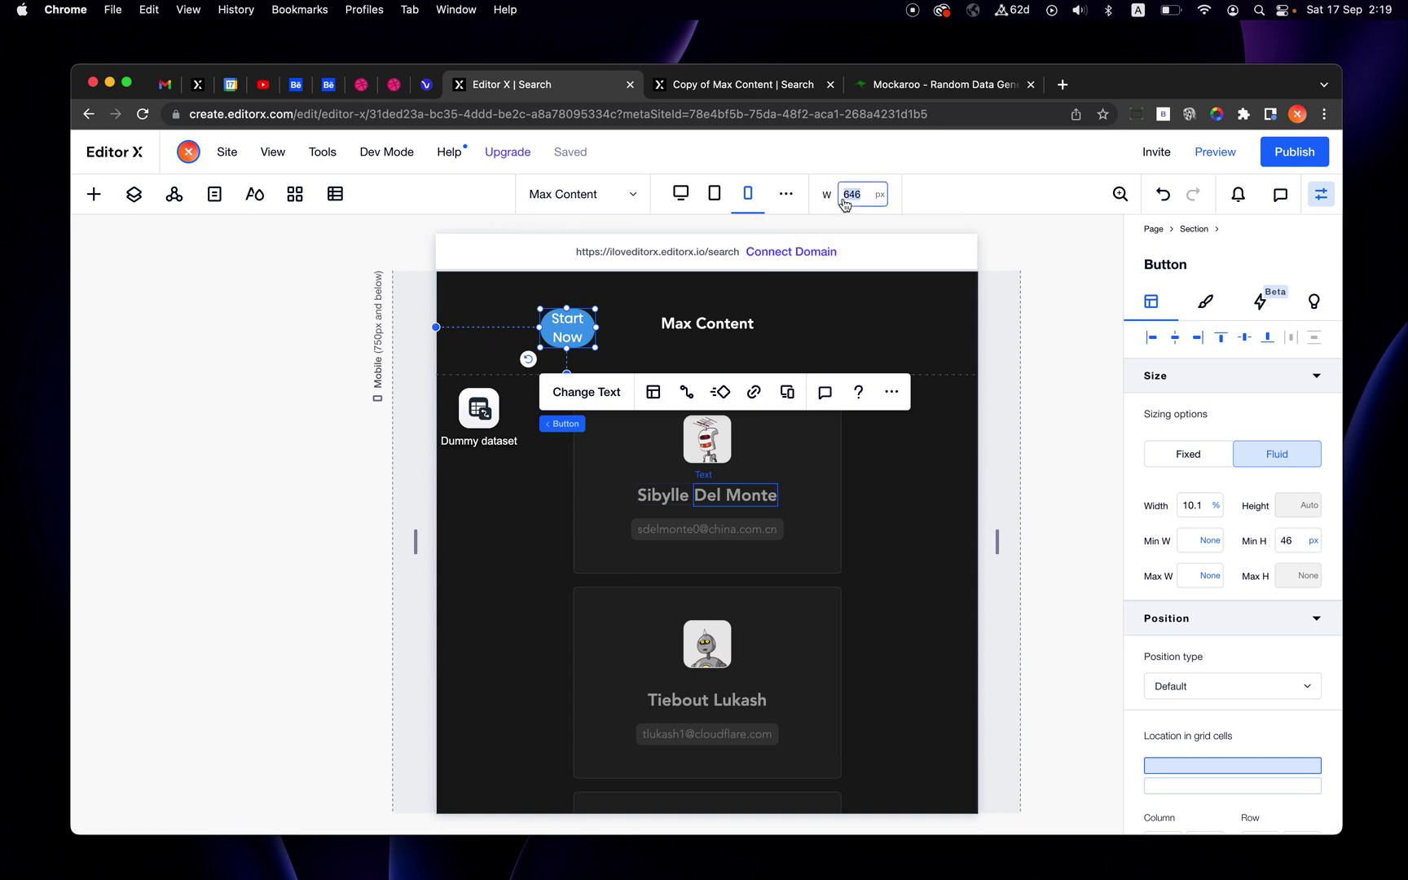
{"action": "type", "text": "1500"}
{"action": "key", "text": "Return"}
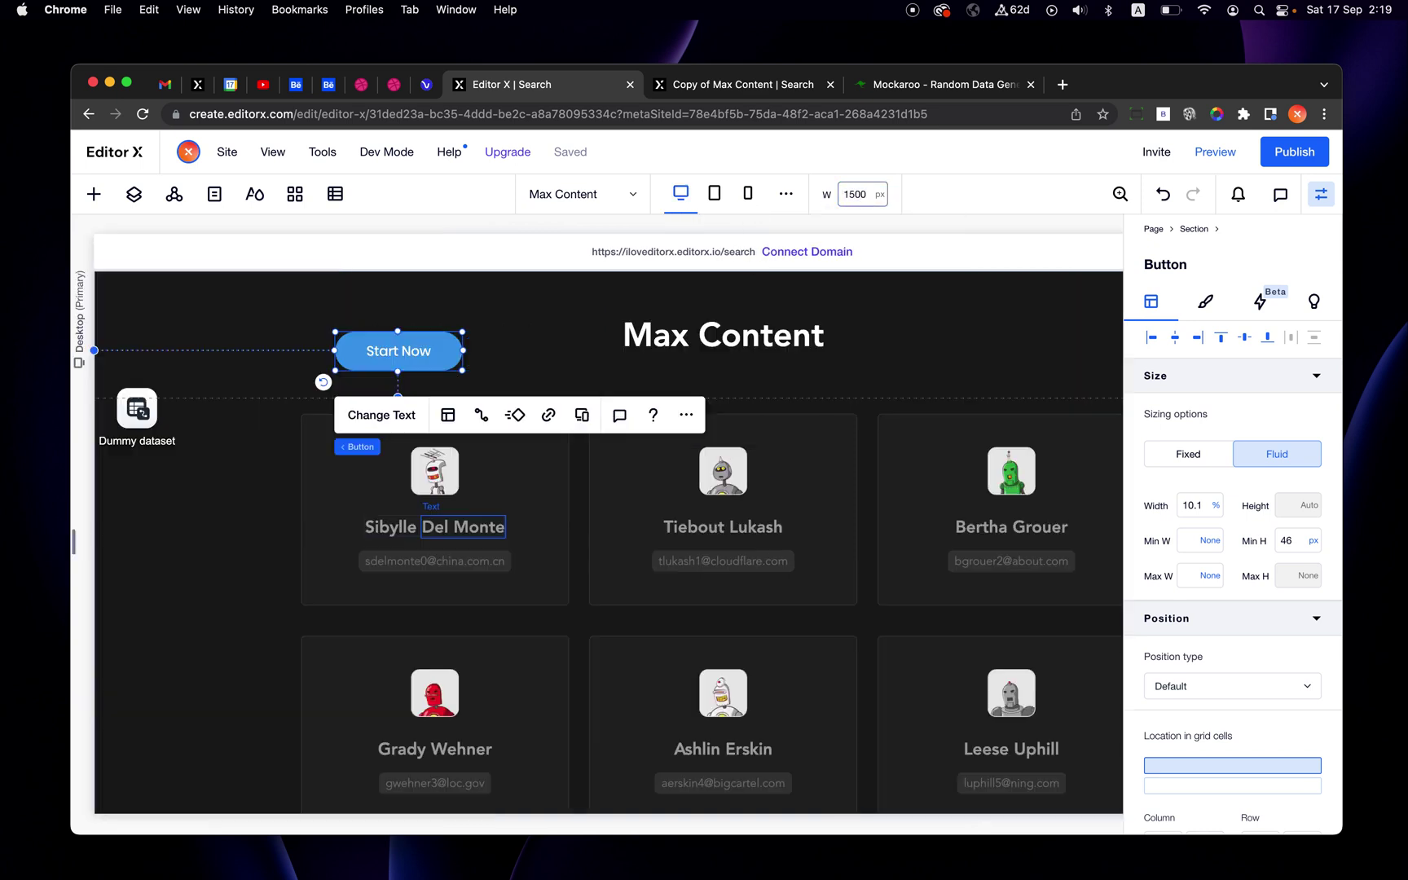
Step: Set the Start Now button's width to Max content and its first Vertical spacing value to 15
{"action": "left_click", "coordinate": [1212, 505]}
{"action": "left_click", "coordinate": [1236, 661]}
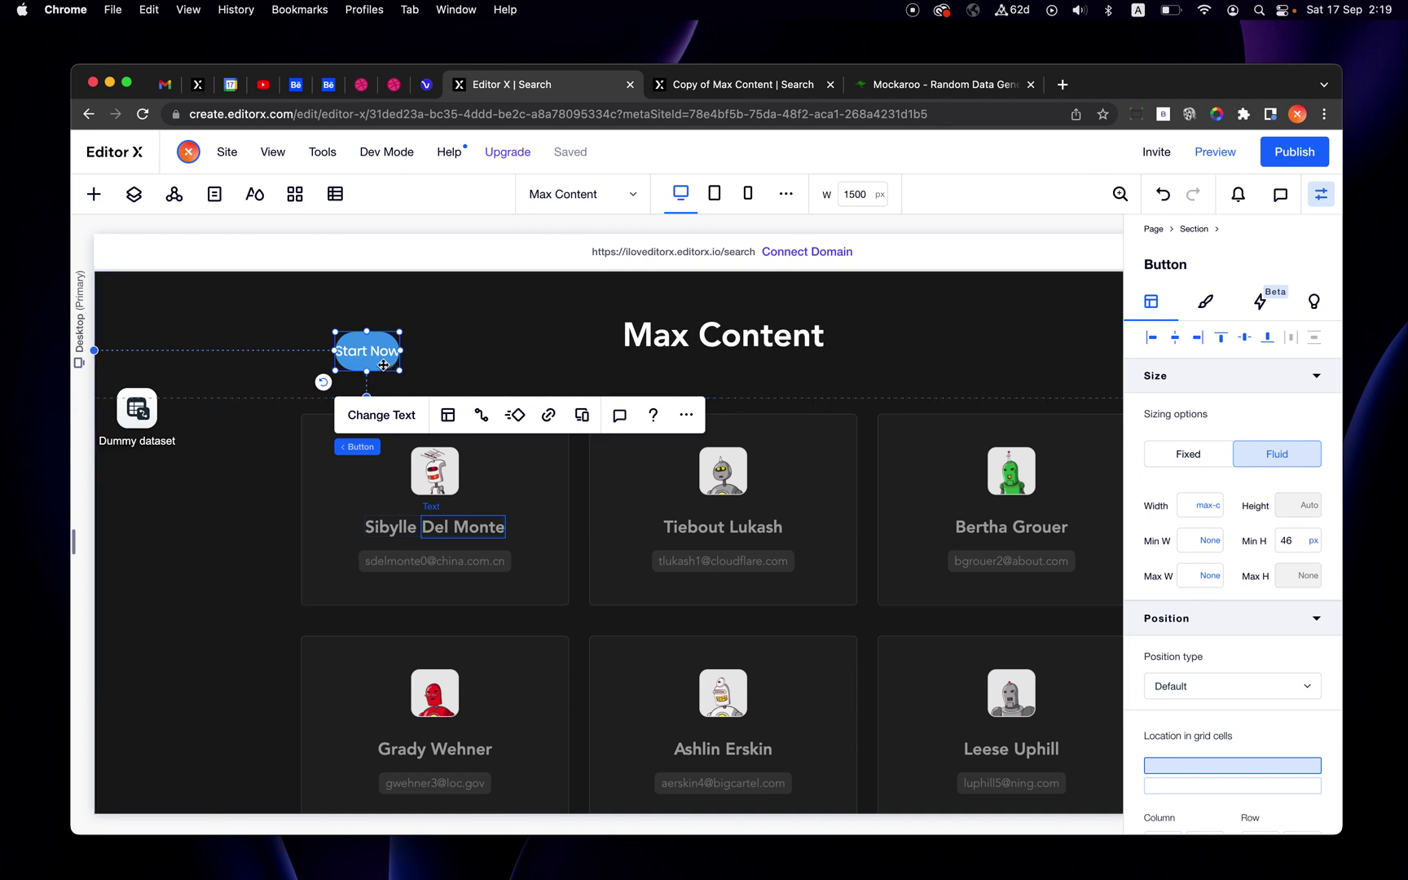
{"action": "left_click", "coordinate": [1204, 303]}
{"action": "left_click", "coordinate": [1193, 629]}
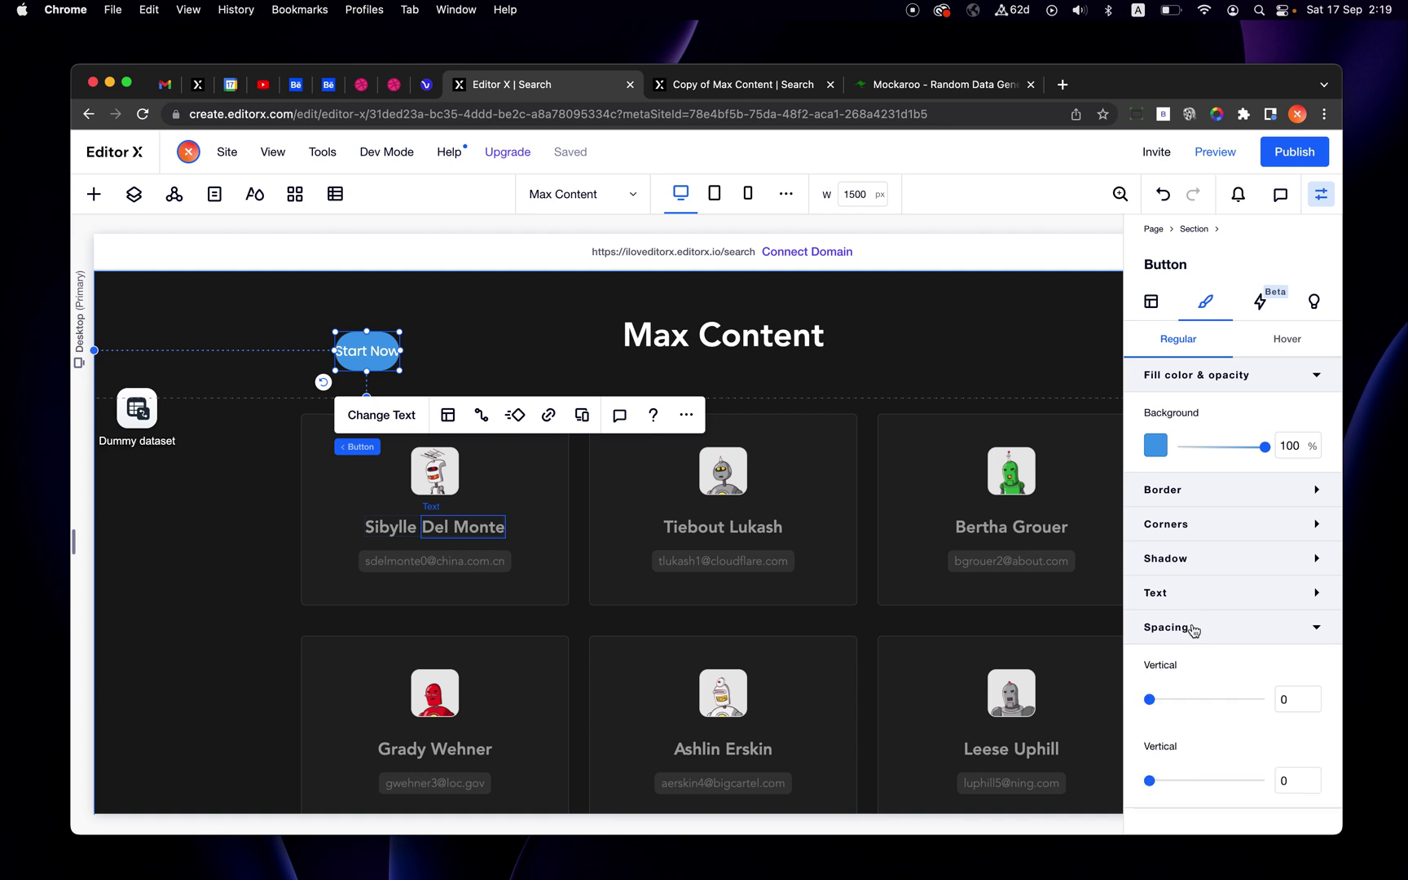
{"action": "mouse_move", "coordinate": [1149, 782]}
{"action": "left_mouse_down"}
{"action": "mouse_move", "coordinate": [1252, 783]}
{"action": "mouse_move", "coordinate": [1131, 790]}
{"action": "left_mouse_up"}
{"action": "left_click_drag", "start_coordinate": [1150, 701], "coordinate": [1247, 700]}
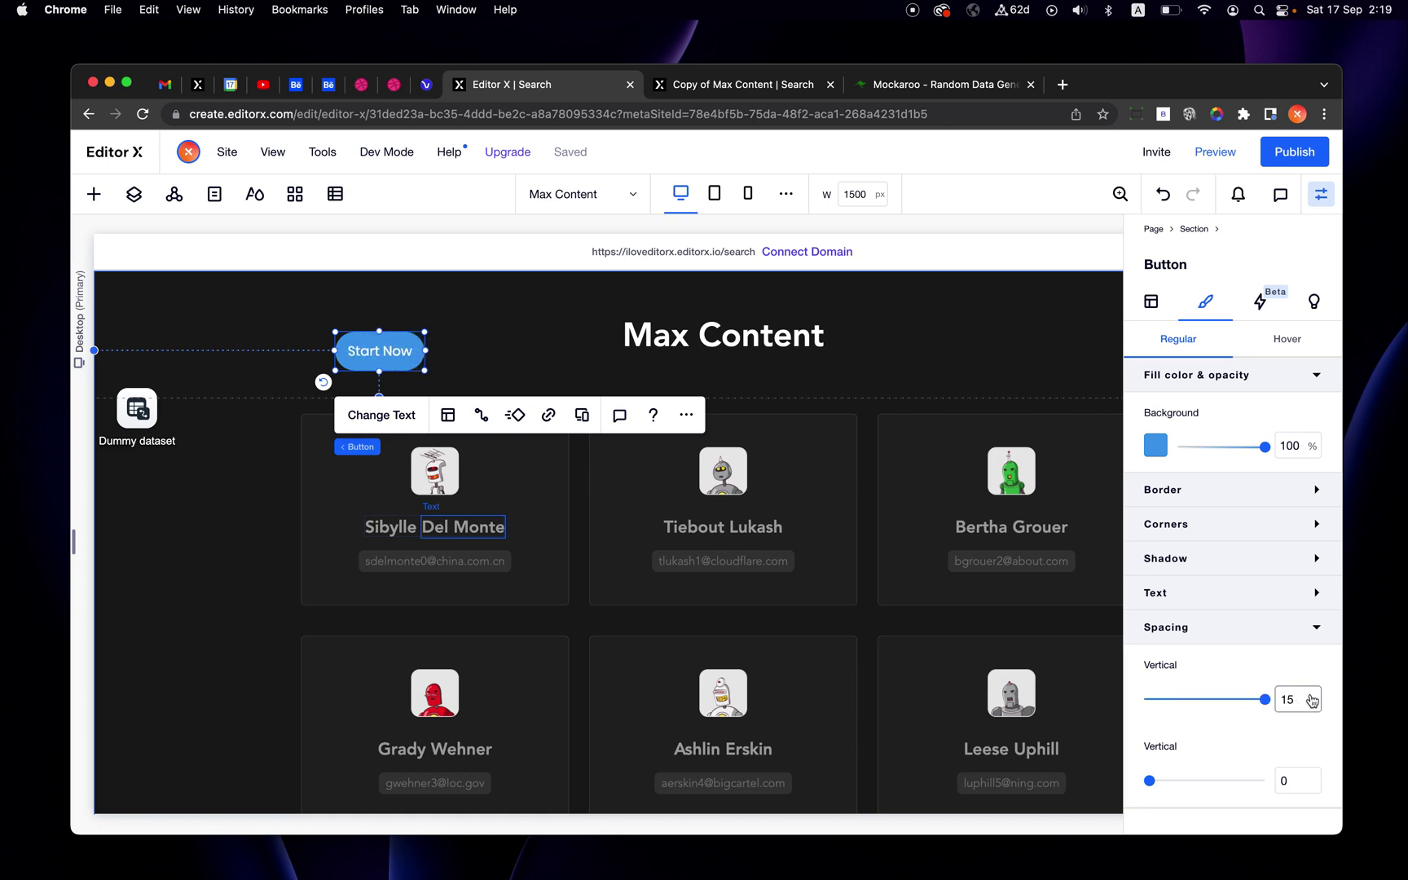
{"action": "left_click", "coordinate": [443, 417]}
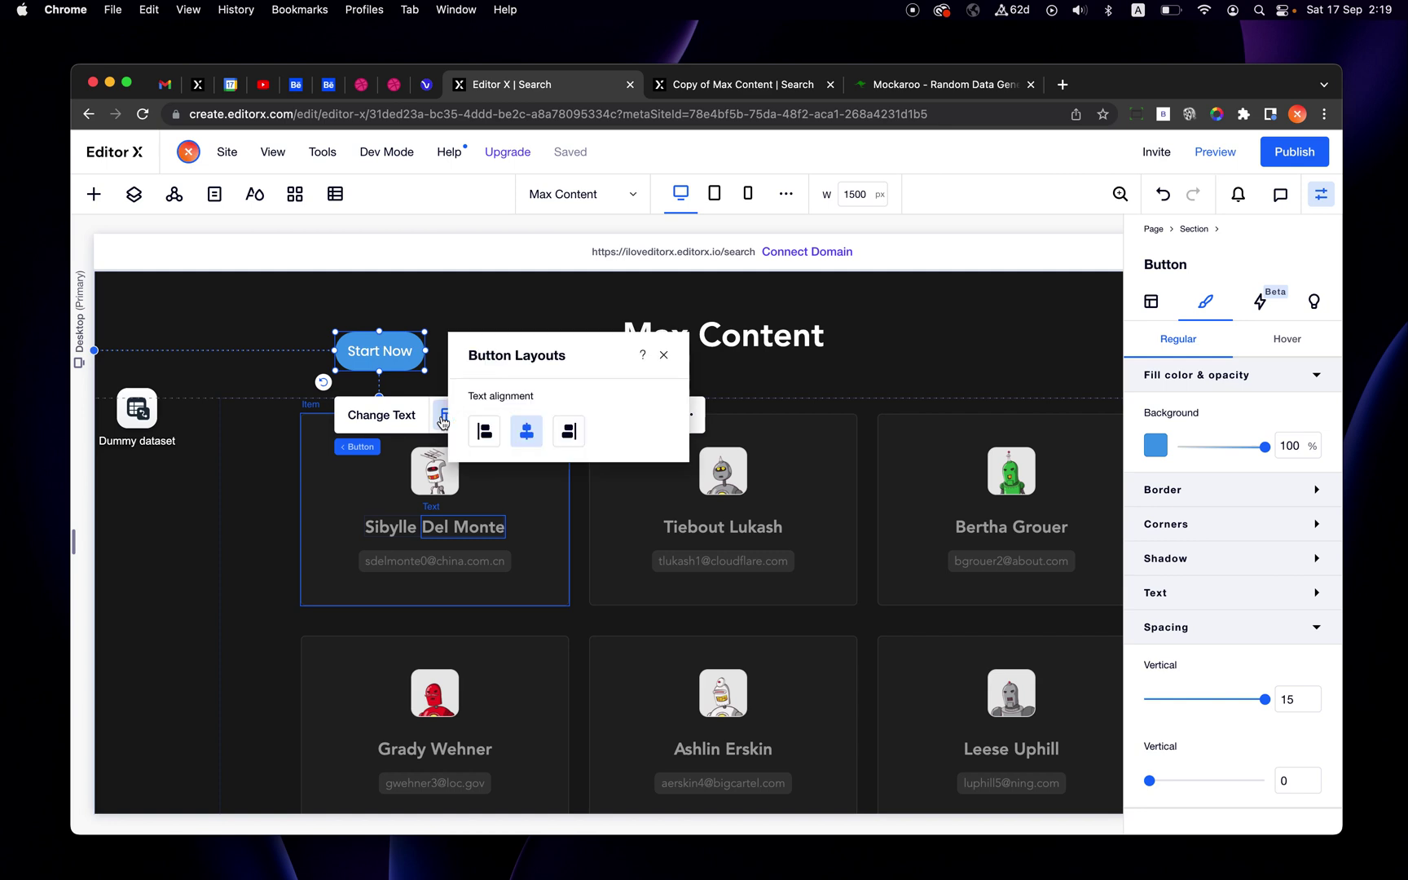
{"action": "left_click", "coordinate": [663, 356]}
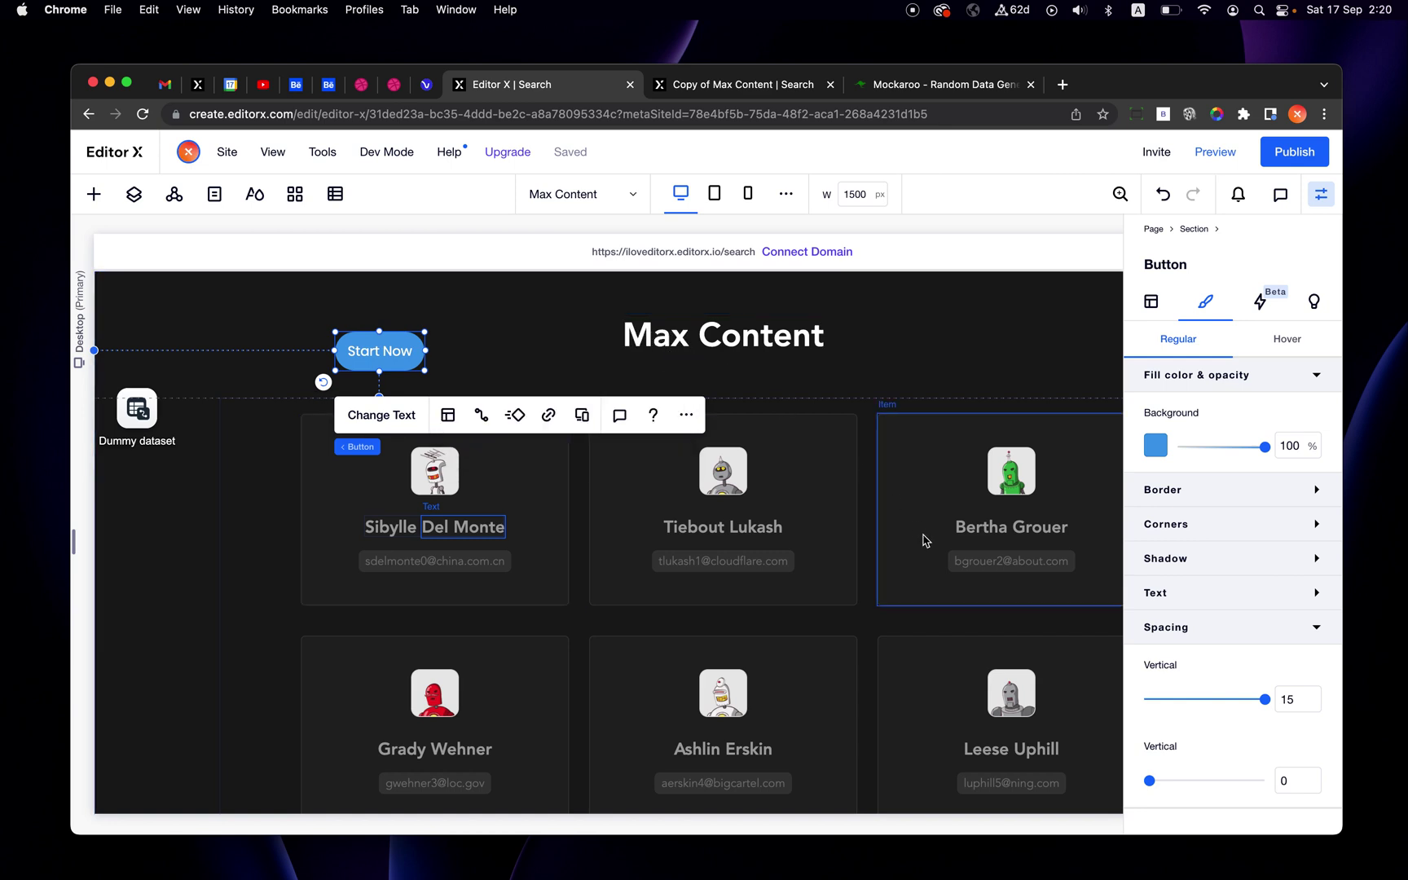
Step: Set the Start Now button's minimum width to 120 px
{"action": "left_click", "coordinate": [1152, 308]}
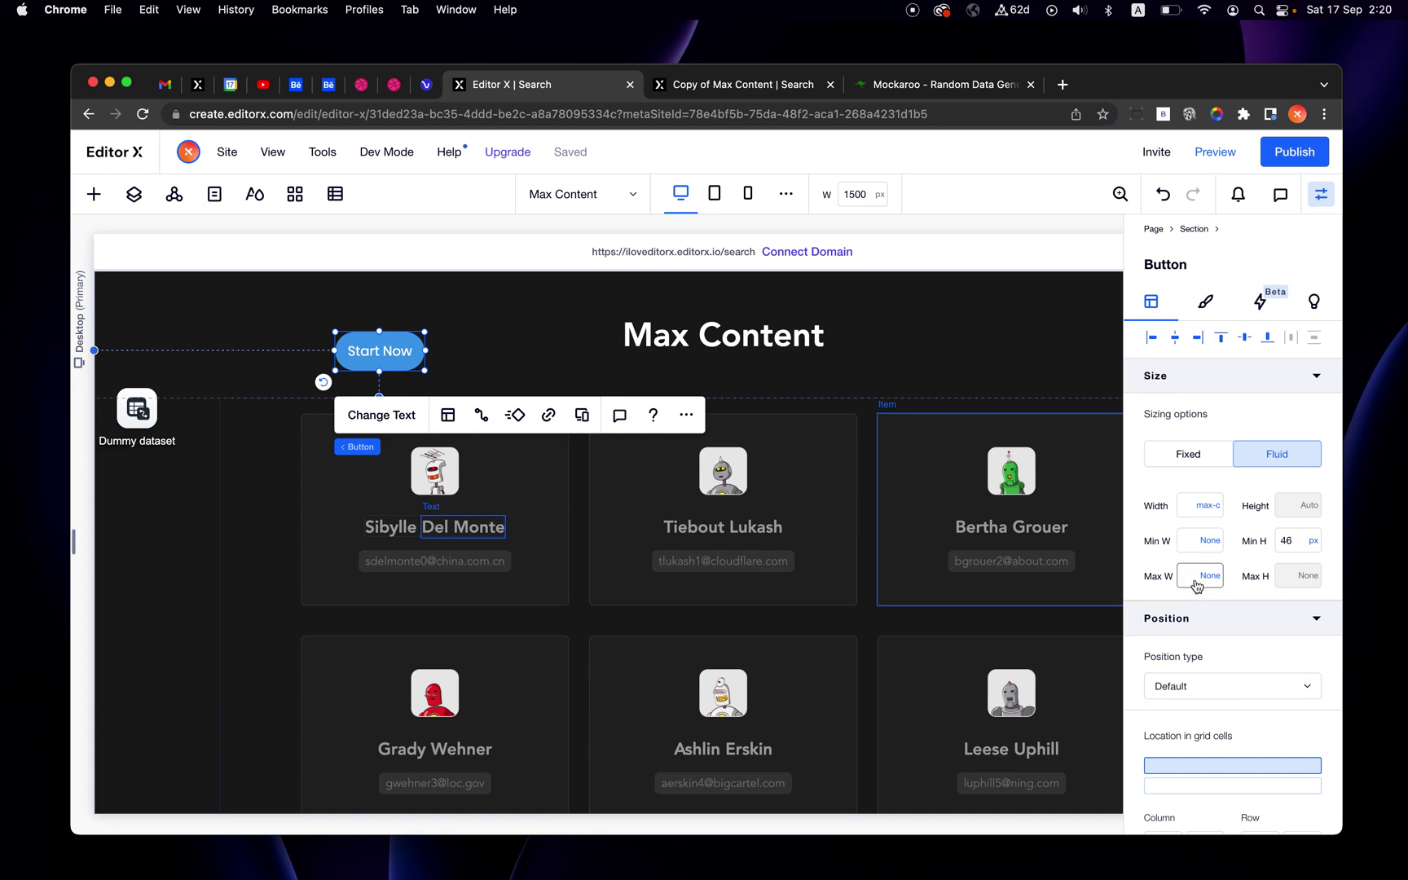
{"action": "left_click", "coordinate": [1188, 544]}
{"action": "type", "text": "120p"}
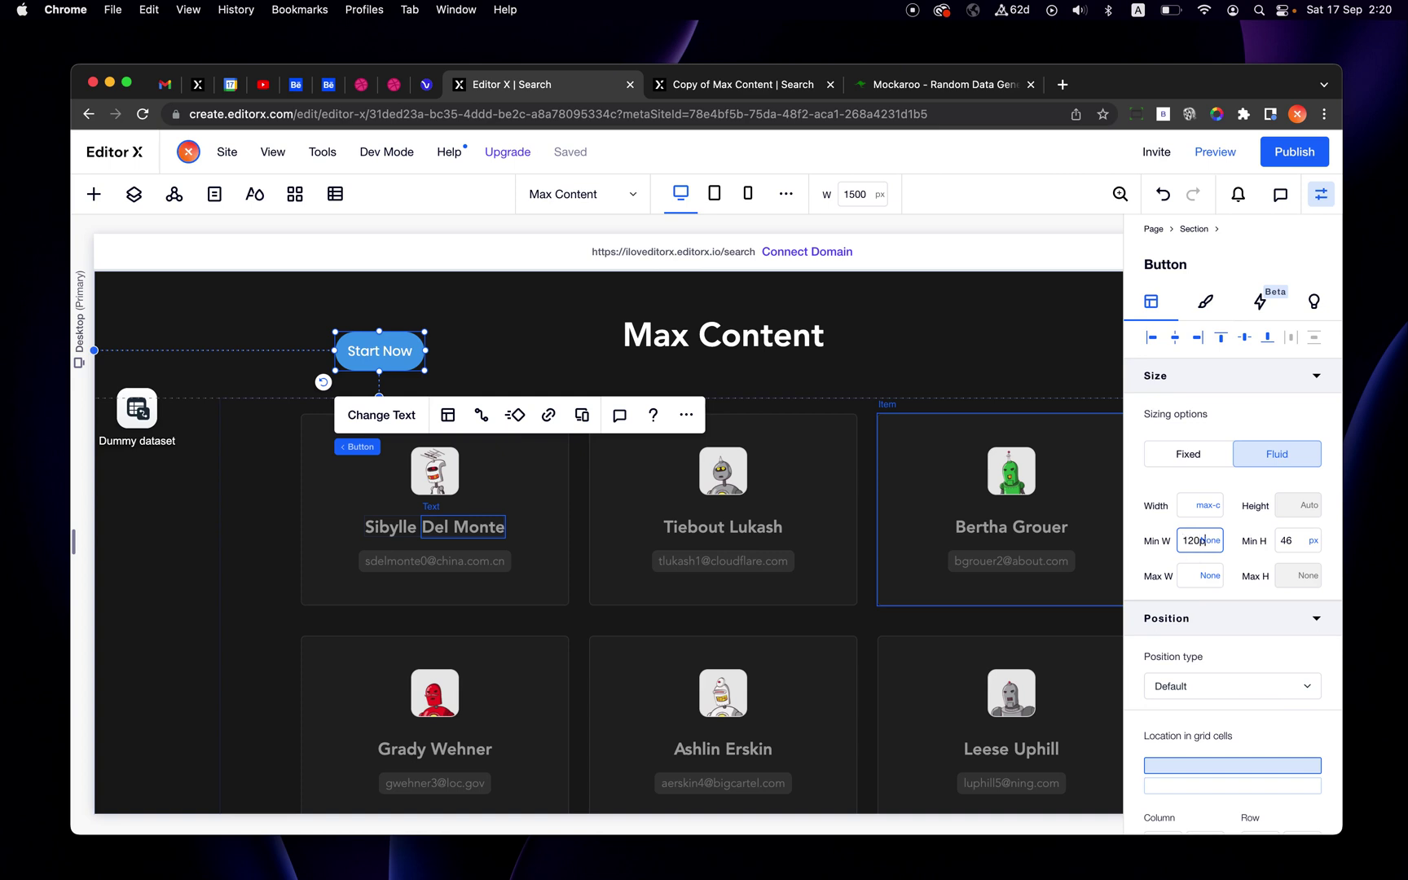
{"action": "key", "text": "Return"}
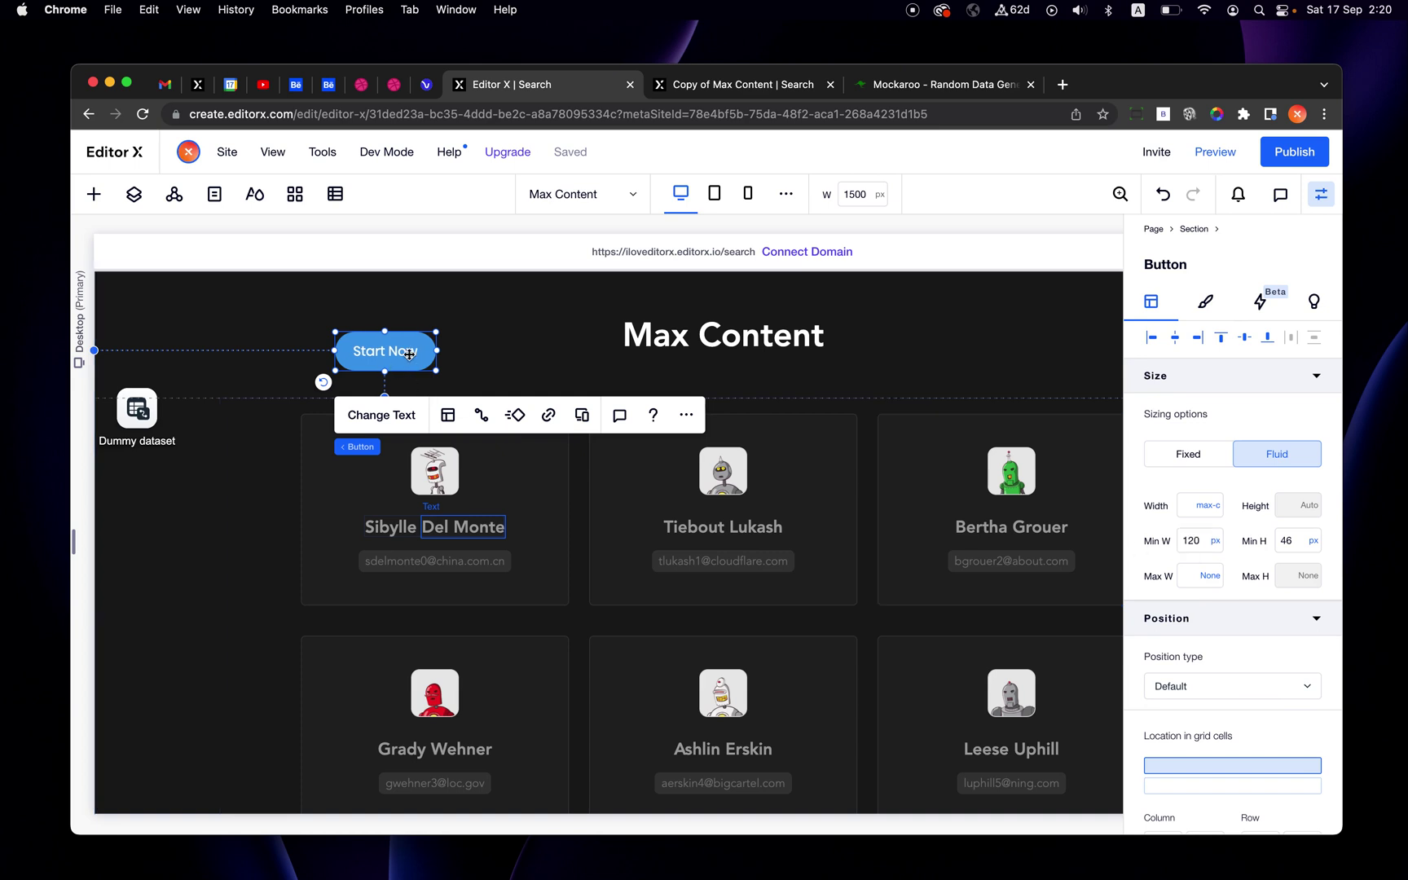
Step: Clear the Start Now button's minimum width and delete the button from the section
{"action": "double_click", "coordinate": [1202, 543]}
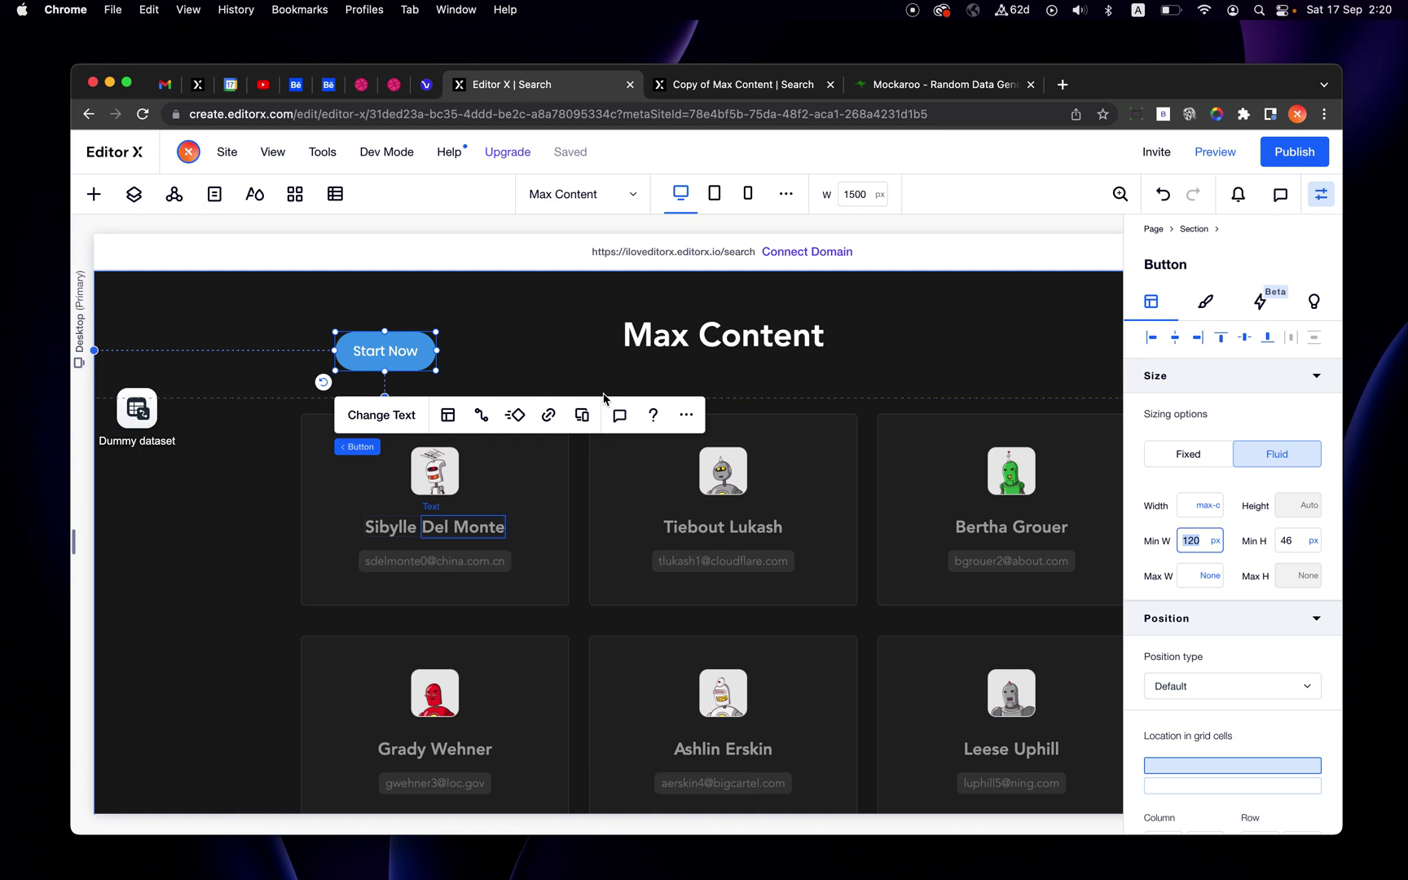
{"action": "key", "text": "BackSpace"}
{"action": "key", "text": "Return"}
{"action": "key", "text": "ctrl+shift+i"}
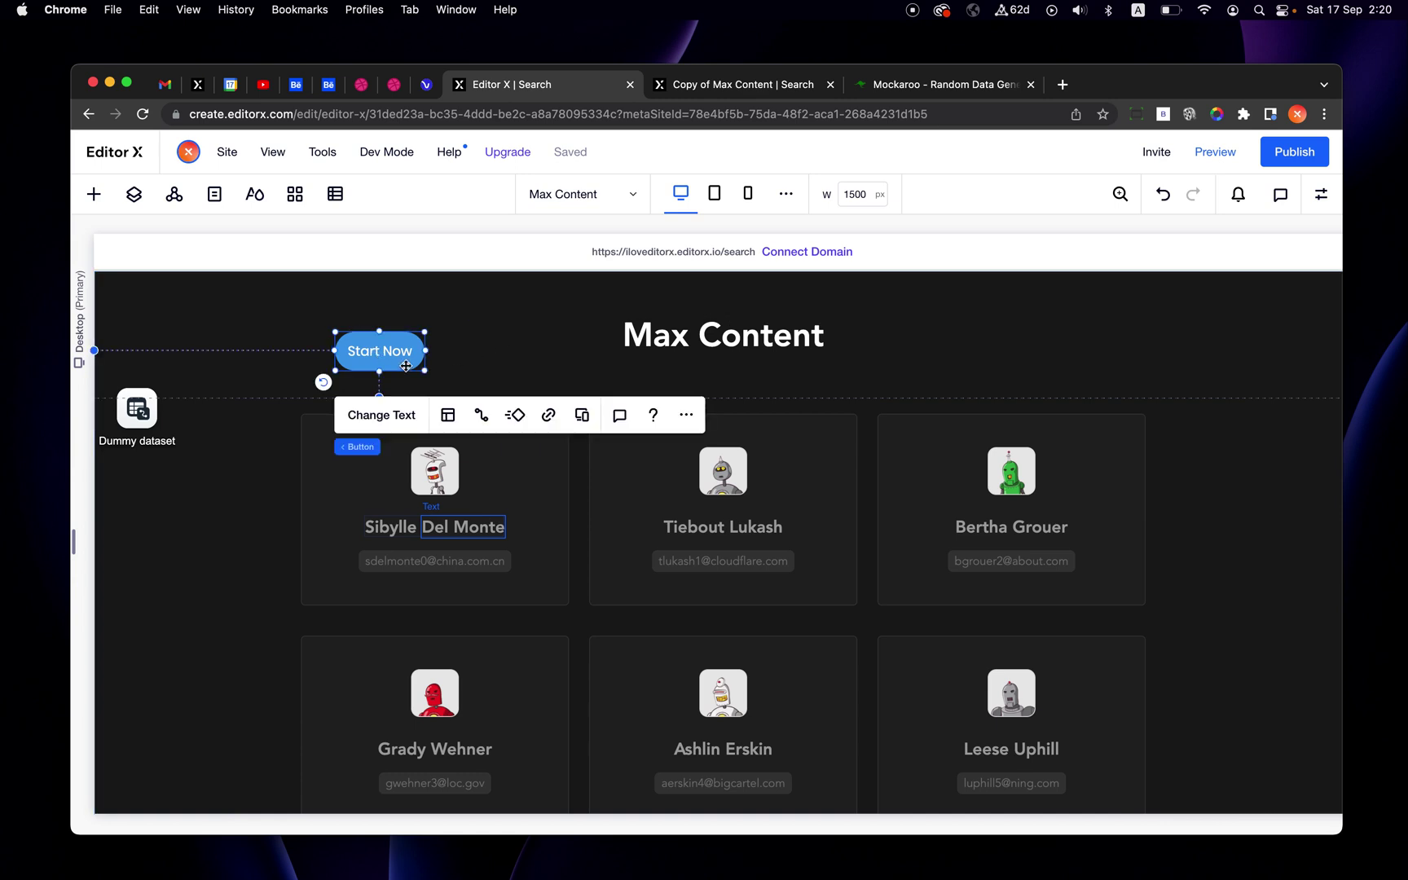
{"action": "key", "text": "Delete"}
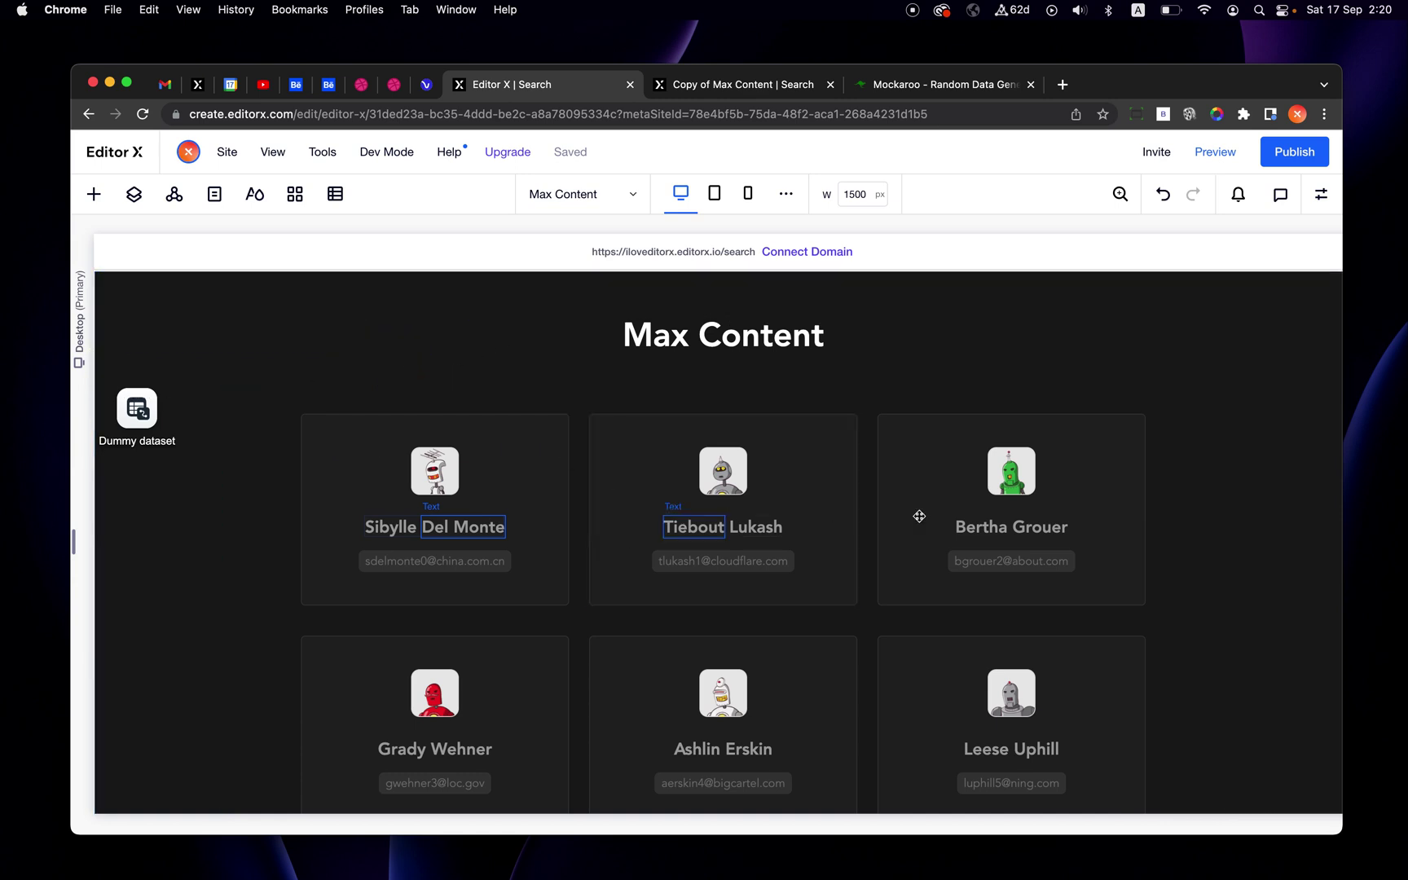
Step: Review the contact cards on the published Copy of Max Content page, including the second card's full name
{"action": "left_click", "coordinate": [722, 95]}
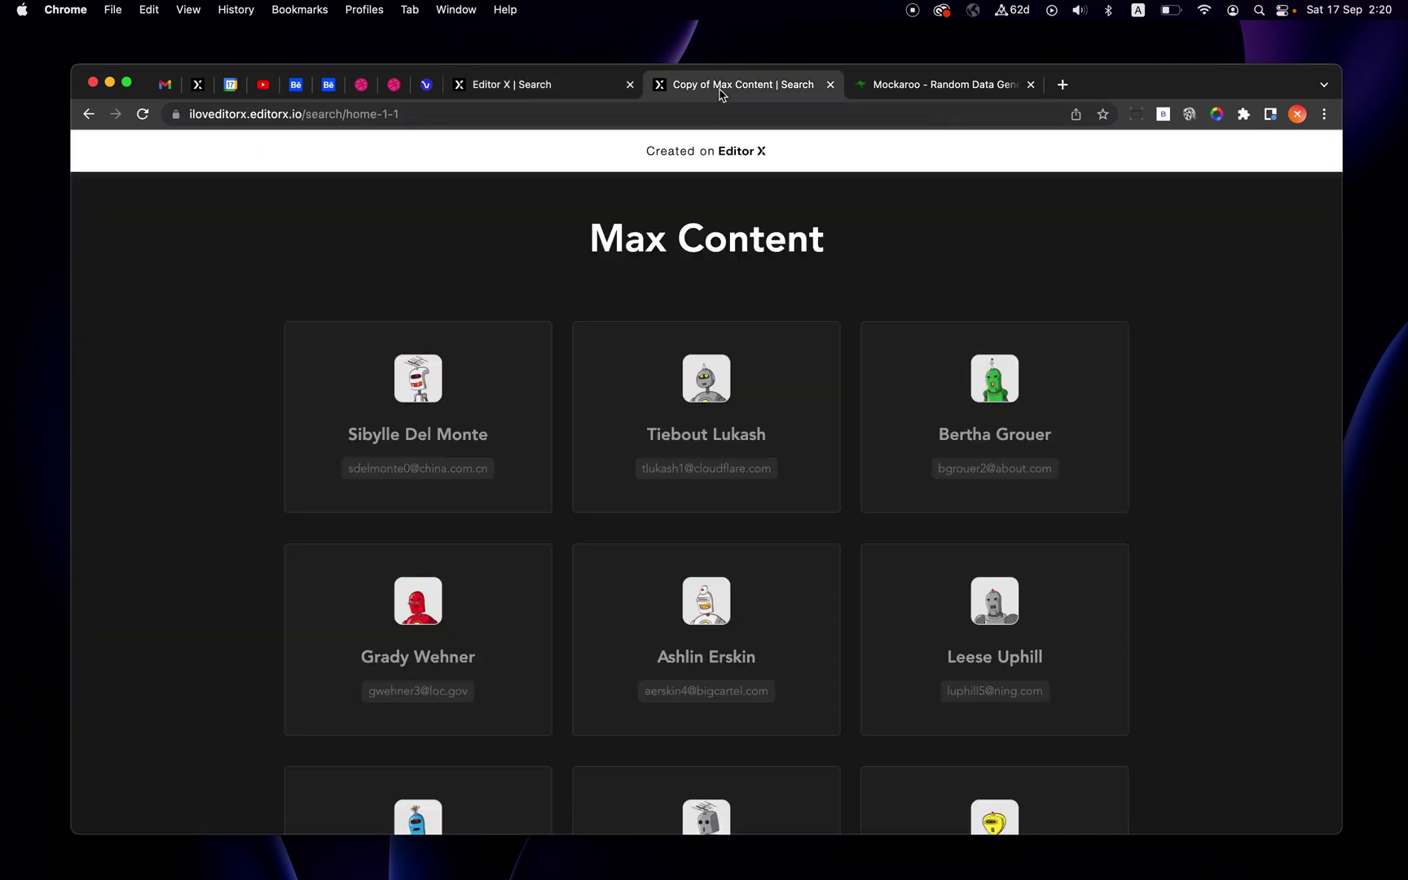
{"action": "scroll", "coordinate": [1027, 396], "scroll_direction": "down", "scroll_amount": 15}
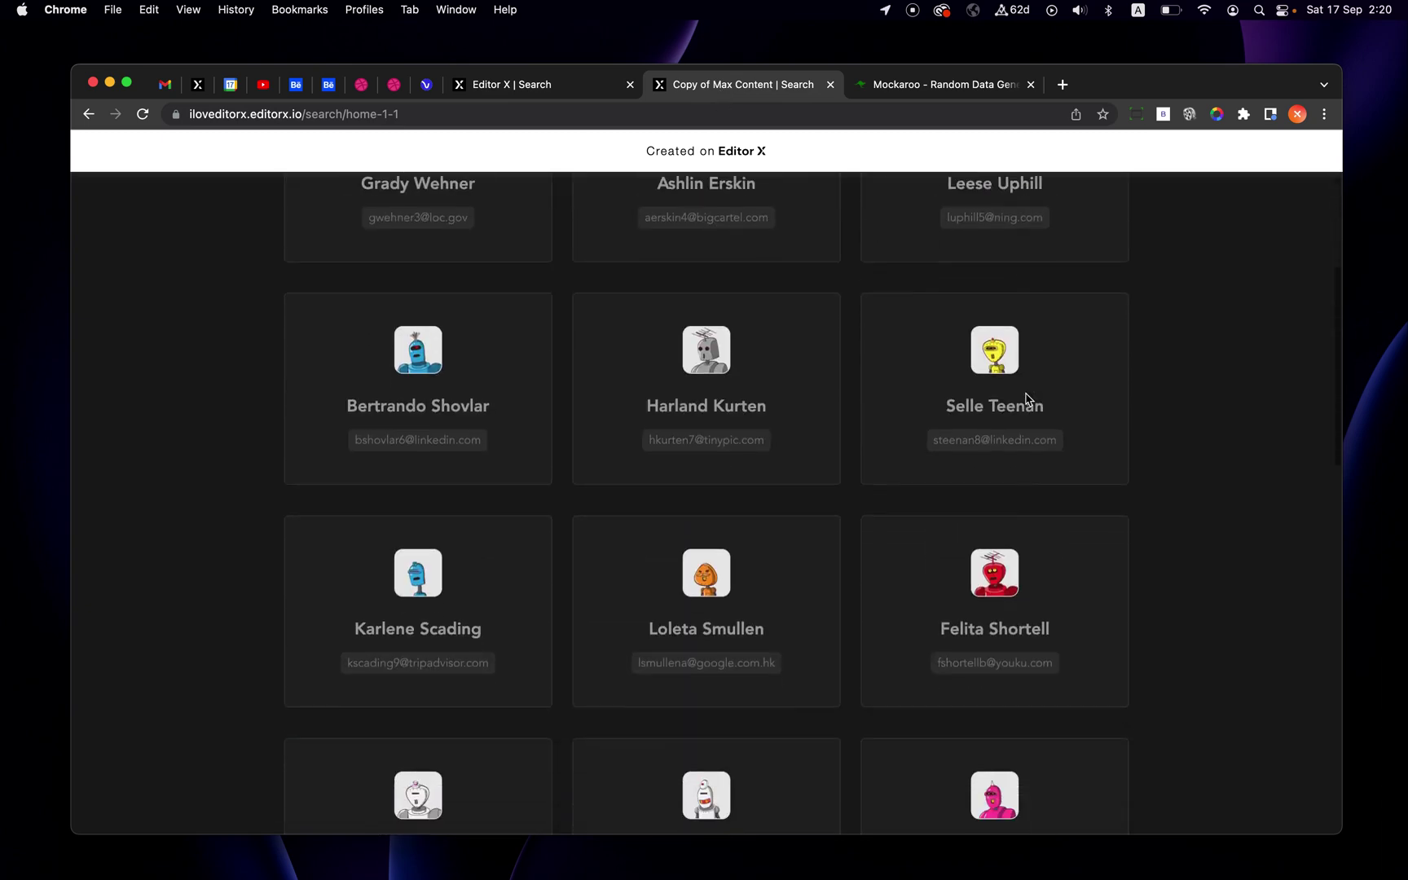
{"action": "scroll", "coordinate": [1027, 396], "scroll_direction": "up", "scroll_amount": 15}
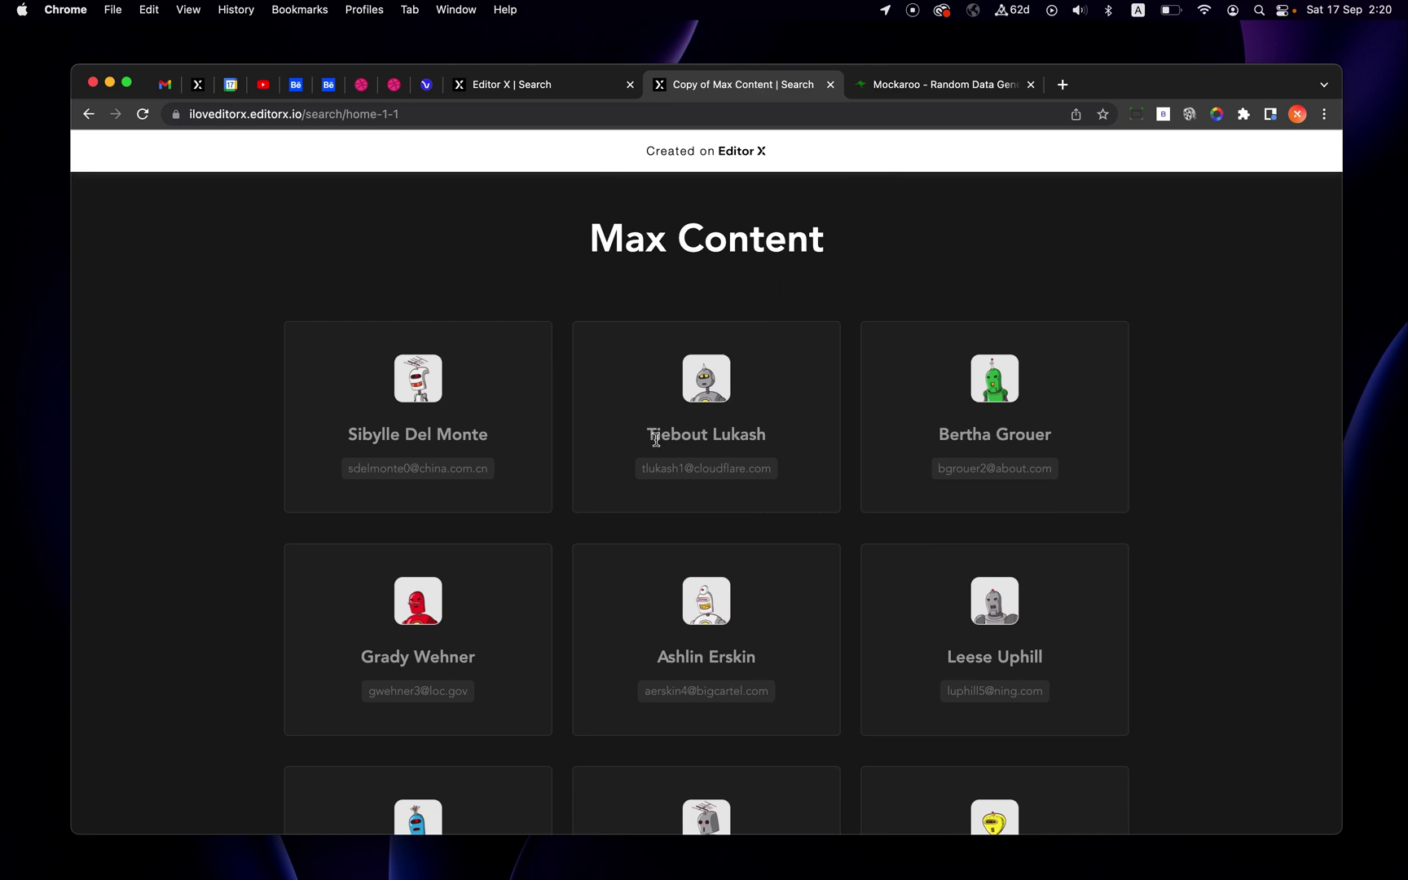
{"action": "left_click_drag", "start_coordinate": [647, 436], "coordinate": [762, 435]}
{"action": "left_click", "coordinate": [793, 447]}
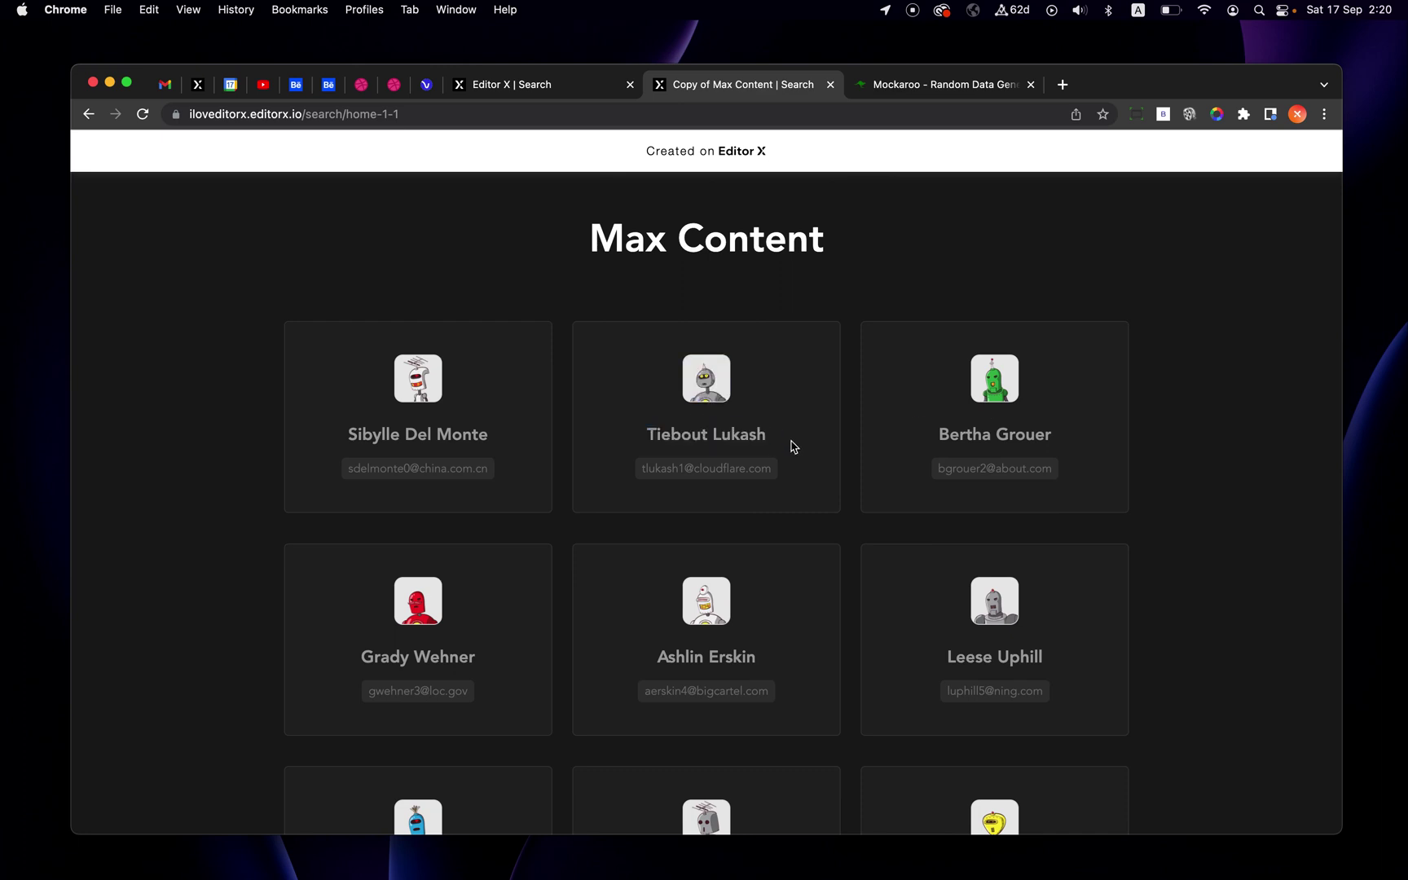